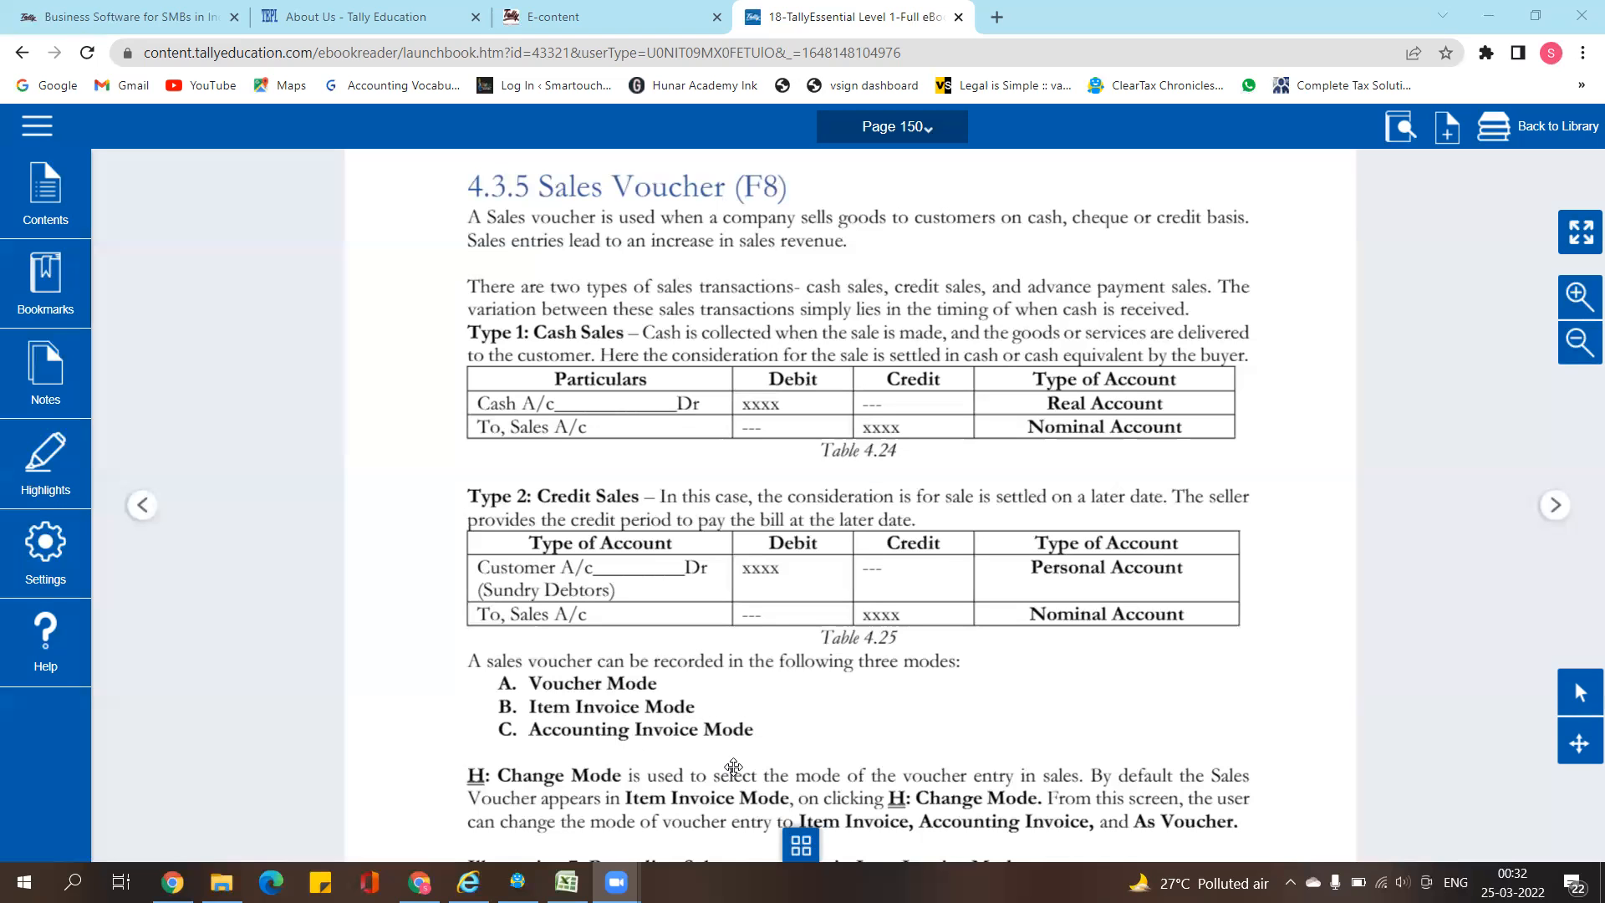
# Read the e-book's Sales Voucher section from the voucher modes down to the stock items table of Illustration 7
pyautogui.scroll(-1, 918, 678)
pyautogui.scroll(-1, 943, 612)
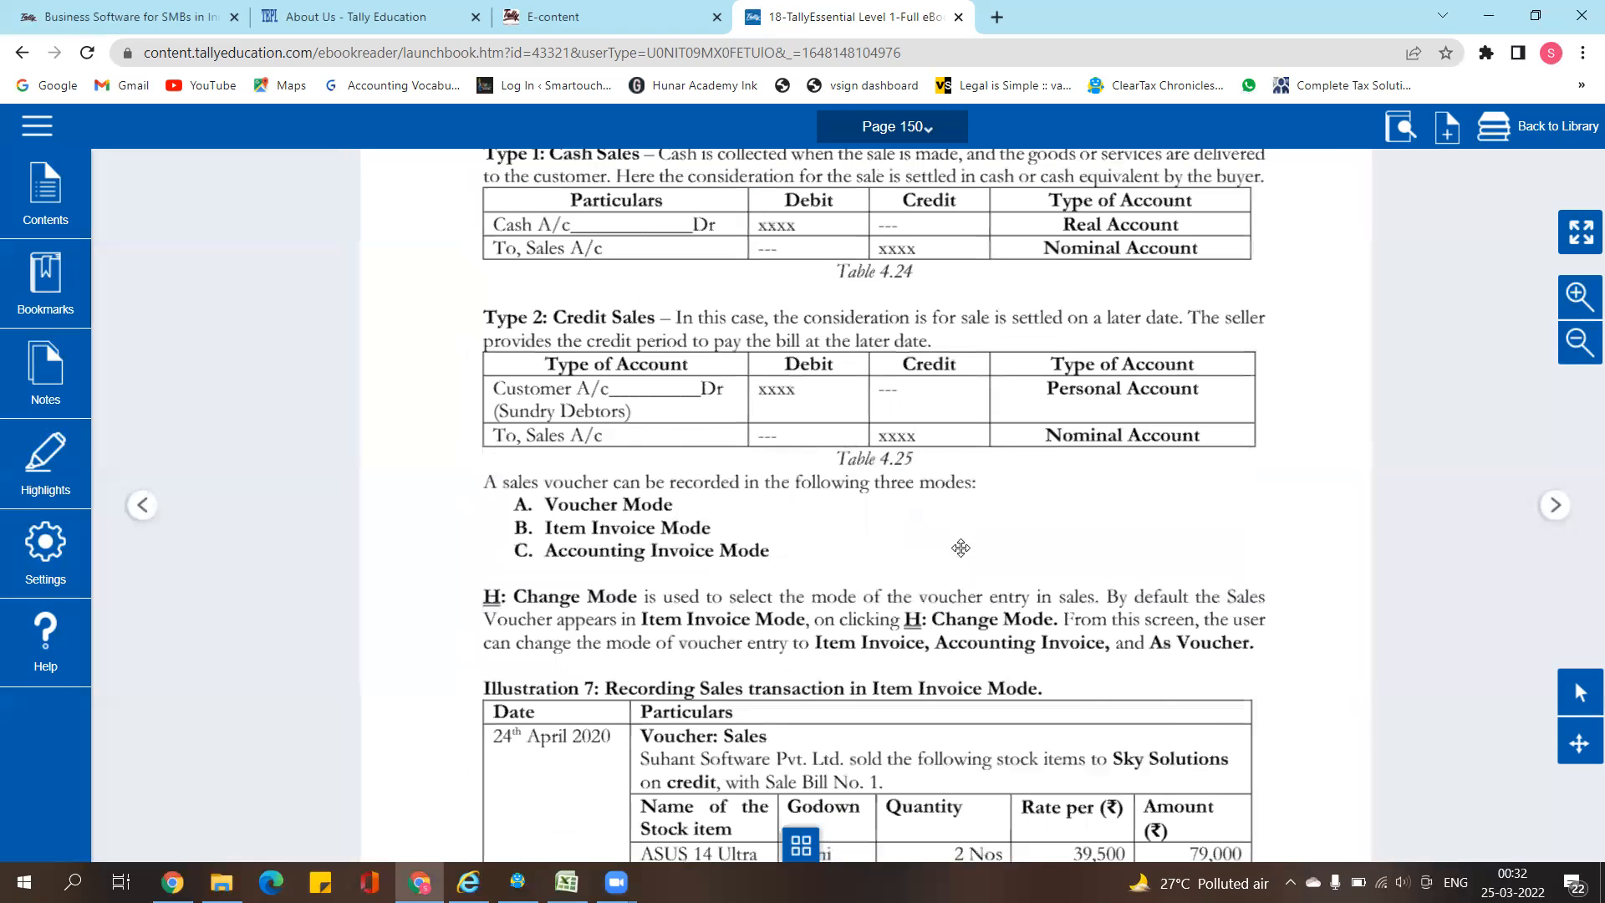
pyautogui.scroll(-1, 974, 550)
pyautogui.scroll(-1, 1024, 509)
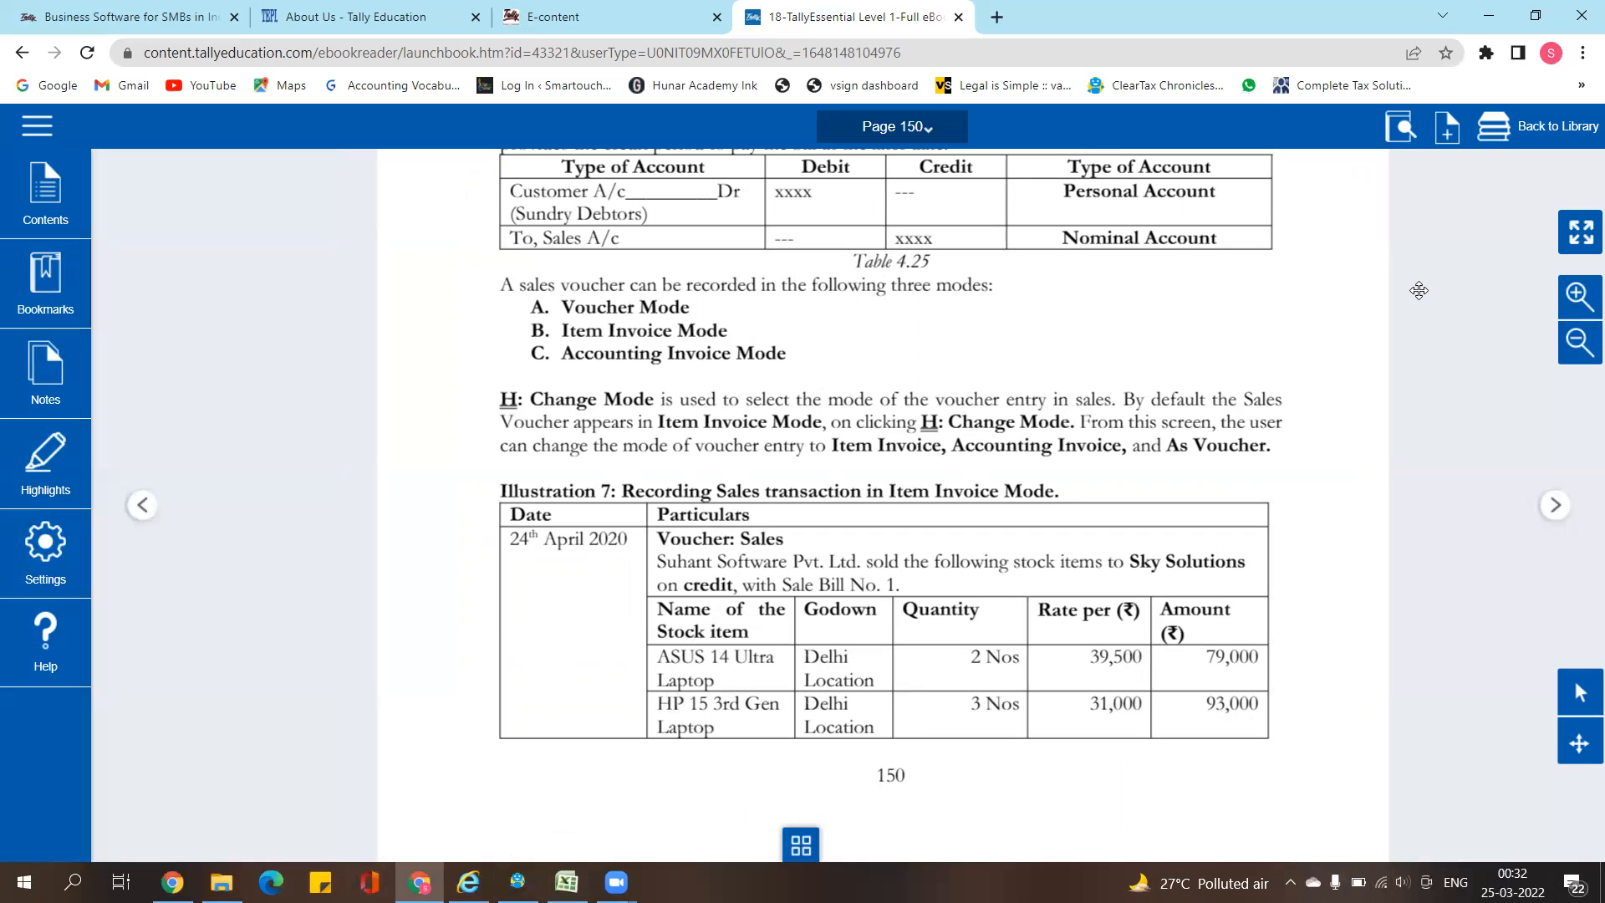
# Minimize the open browser windows and launch TallyPrime from the desktop
pyautogui.click(1488, 19)
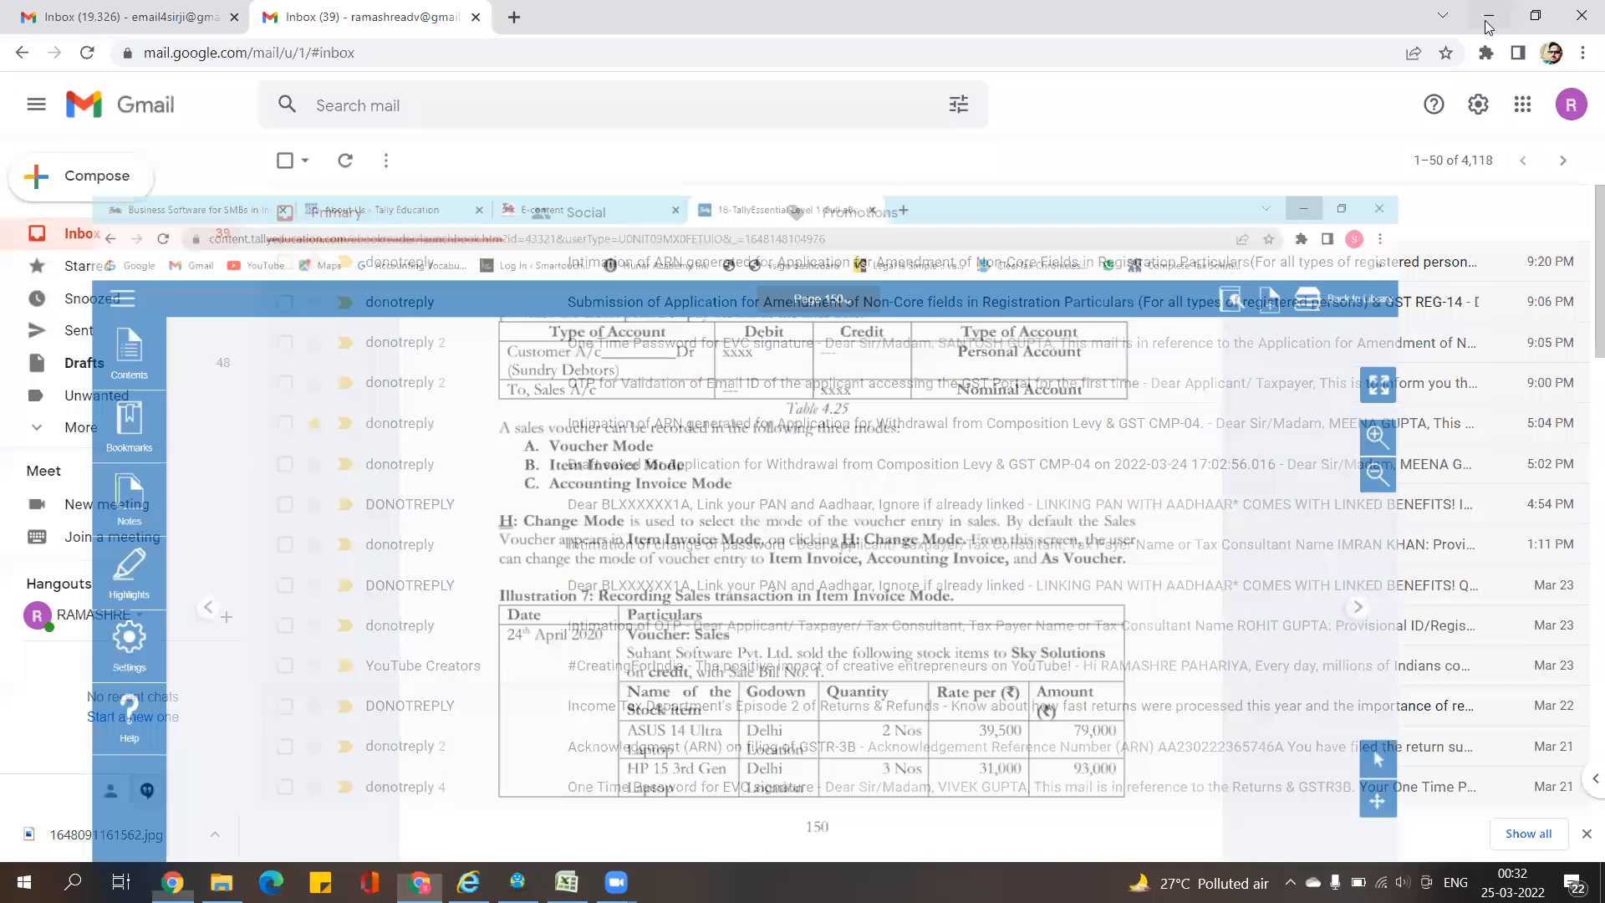
pyautogui.click(1485, 19)
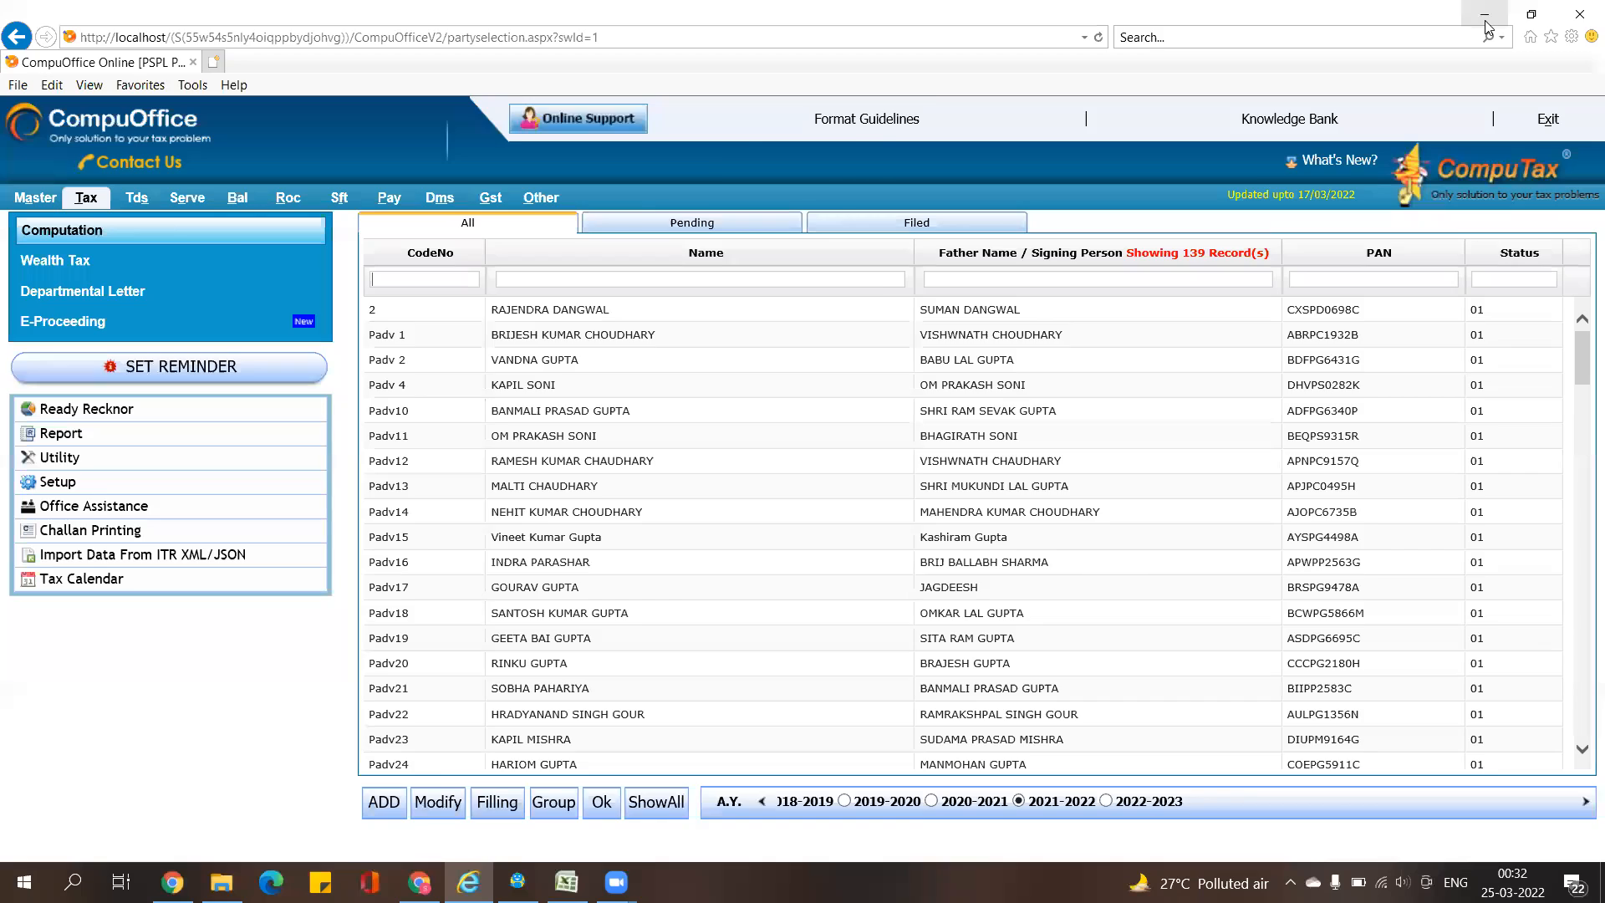
pyautogui.click(1485, 19)
pyautogui.click(131, 137)
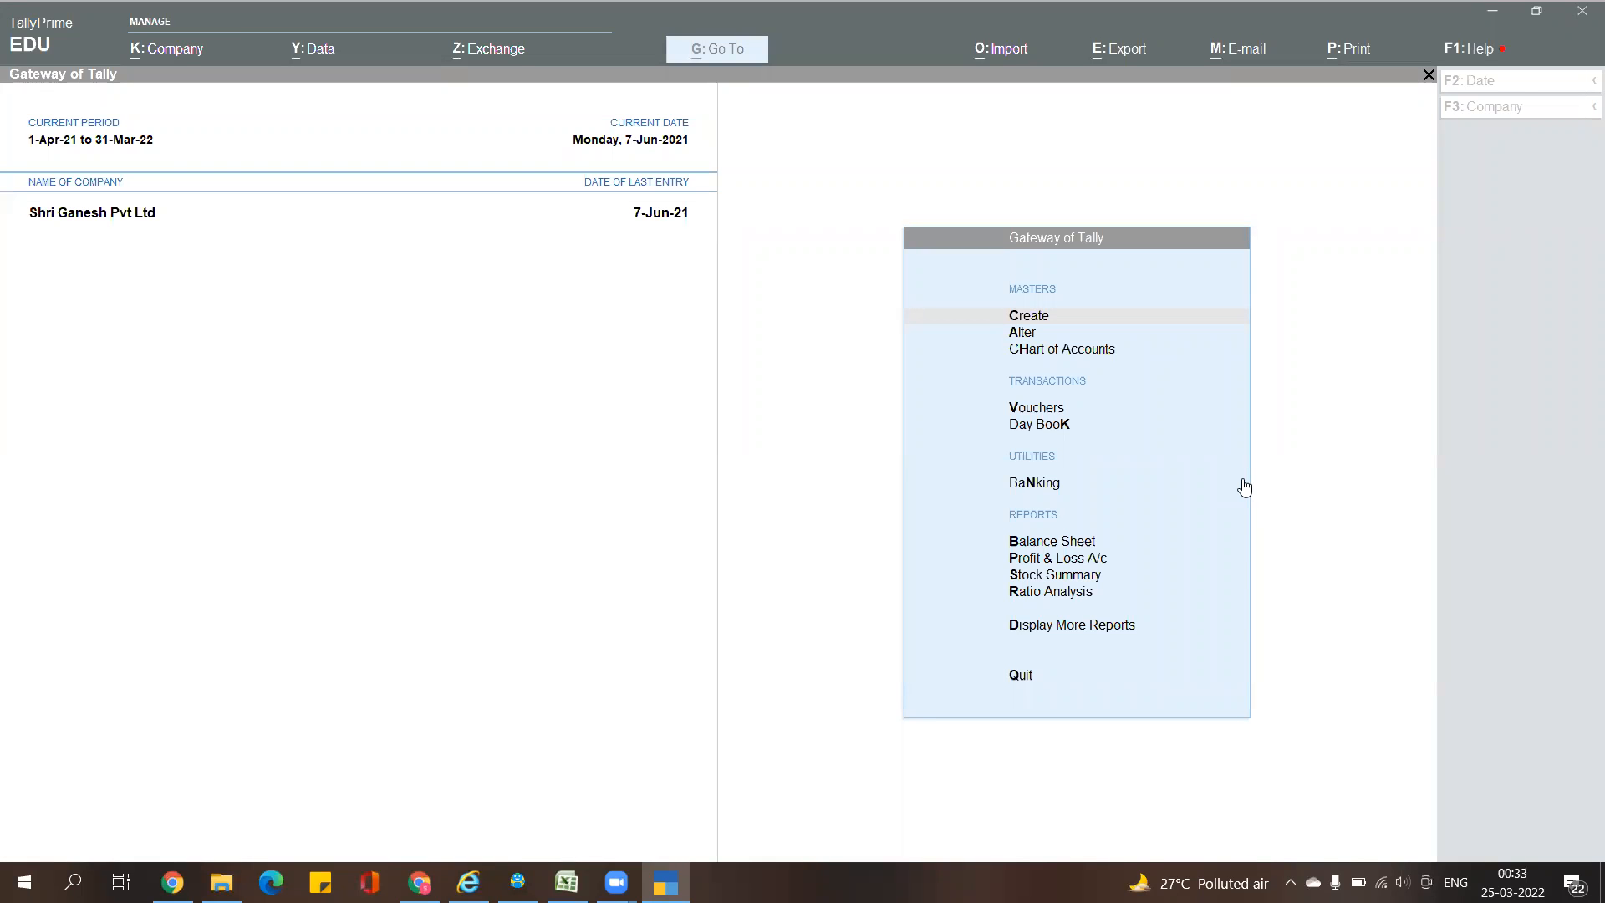
# Start a Sales voucher dated 1-Jun-21 and leave its reference number and reference date blank
pyautogui.click(1030, 409)
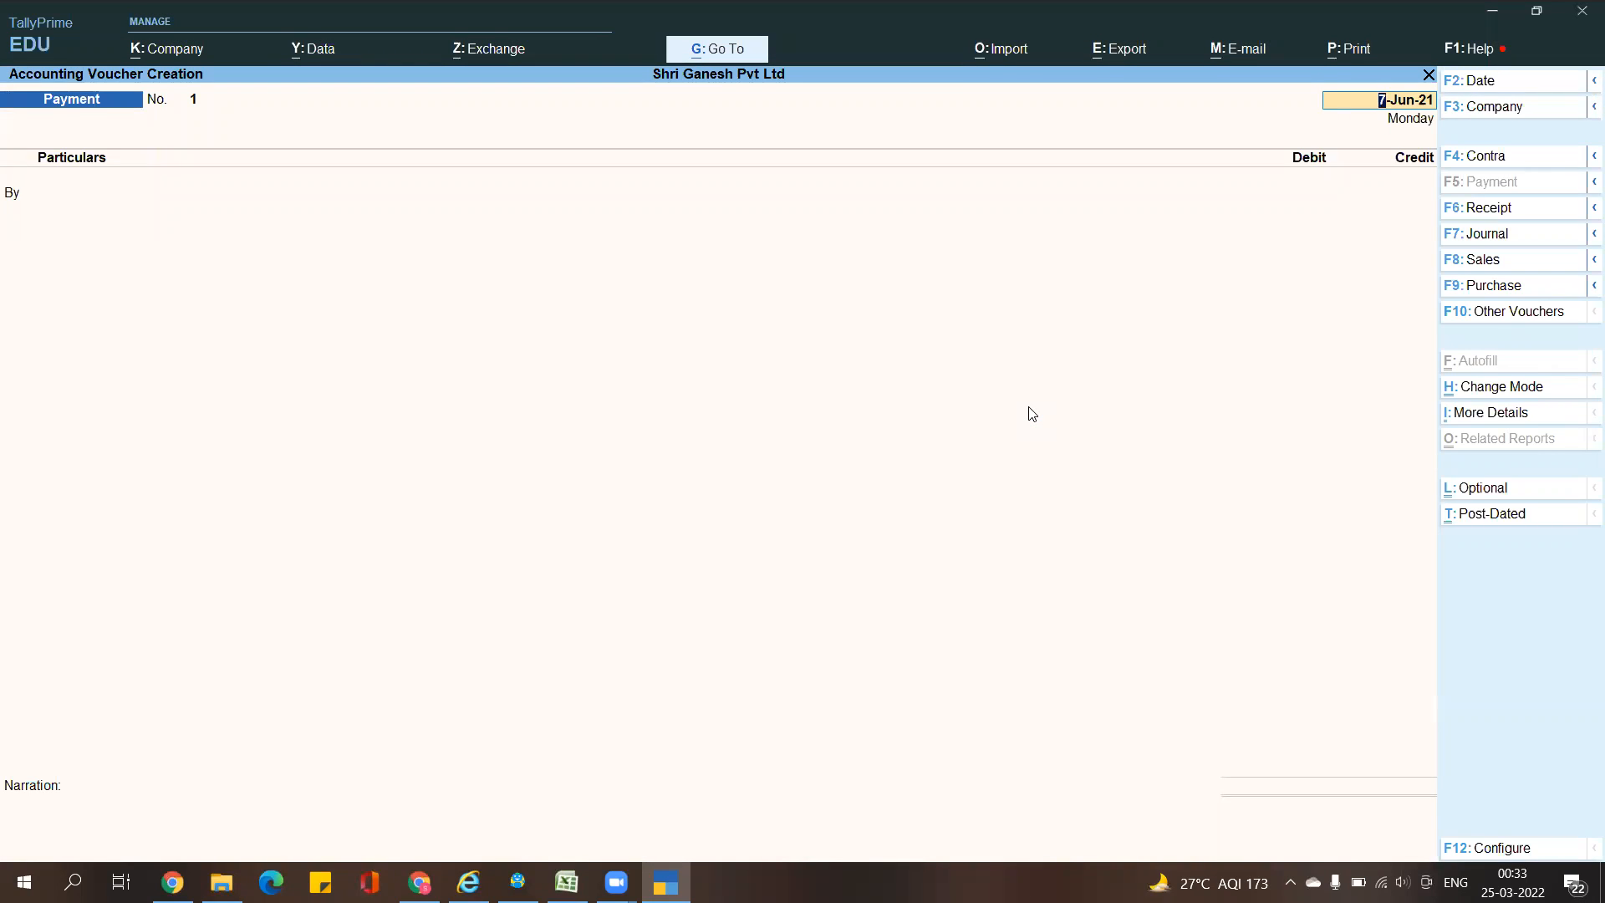
pyautogui.press('F8')
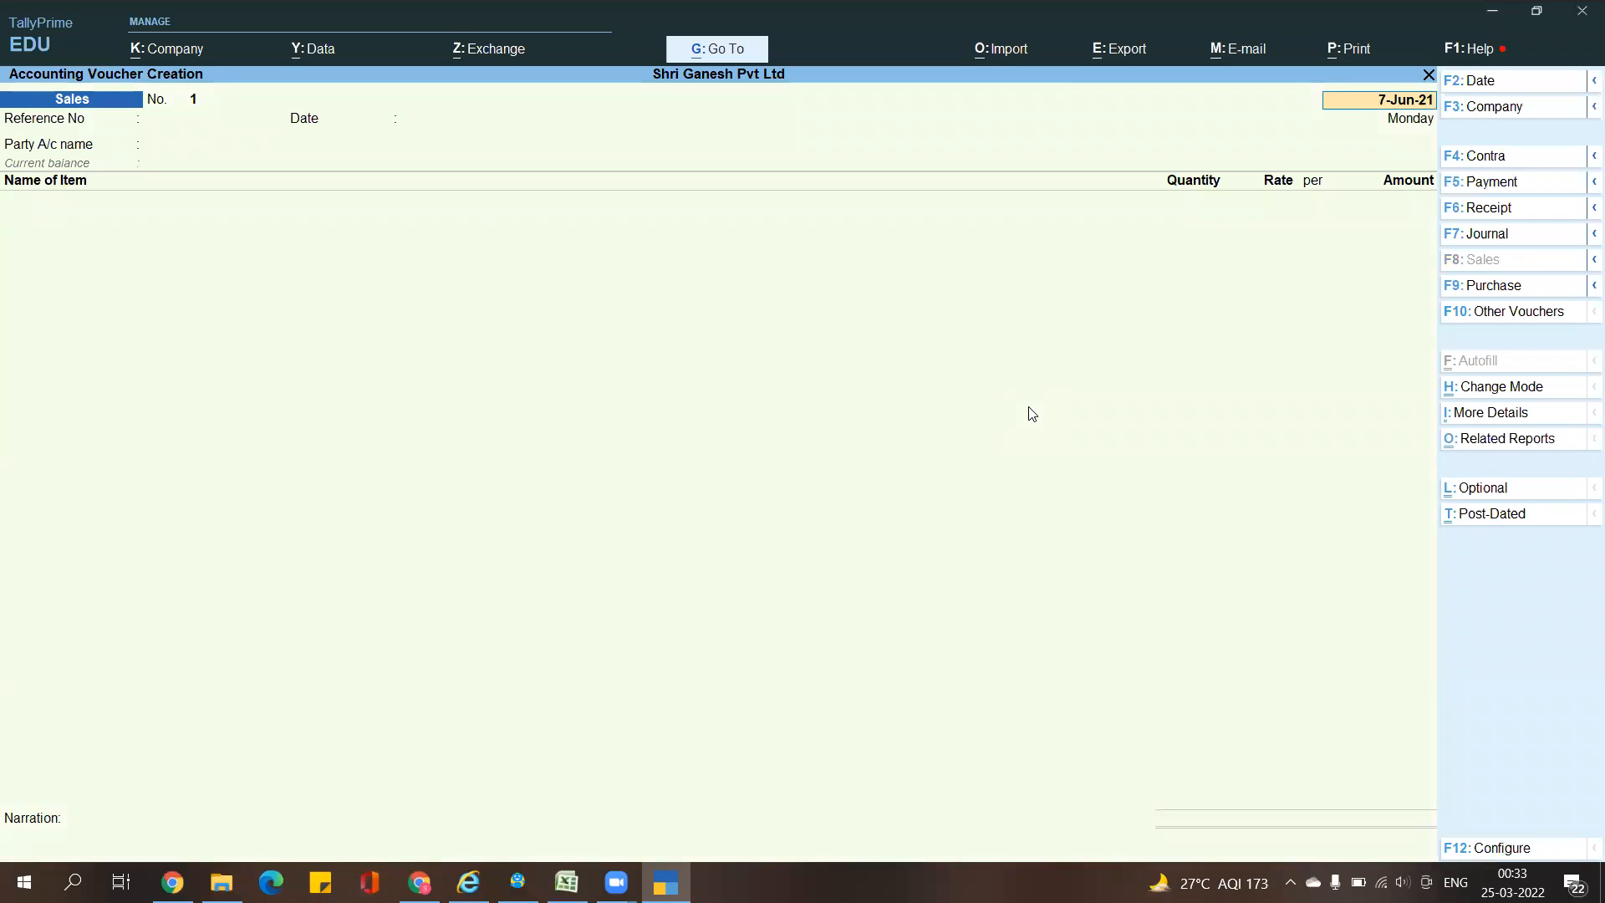
pyautogui.write('1')
pyautogui.press('Return')
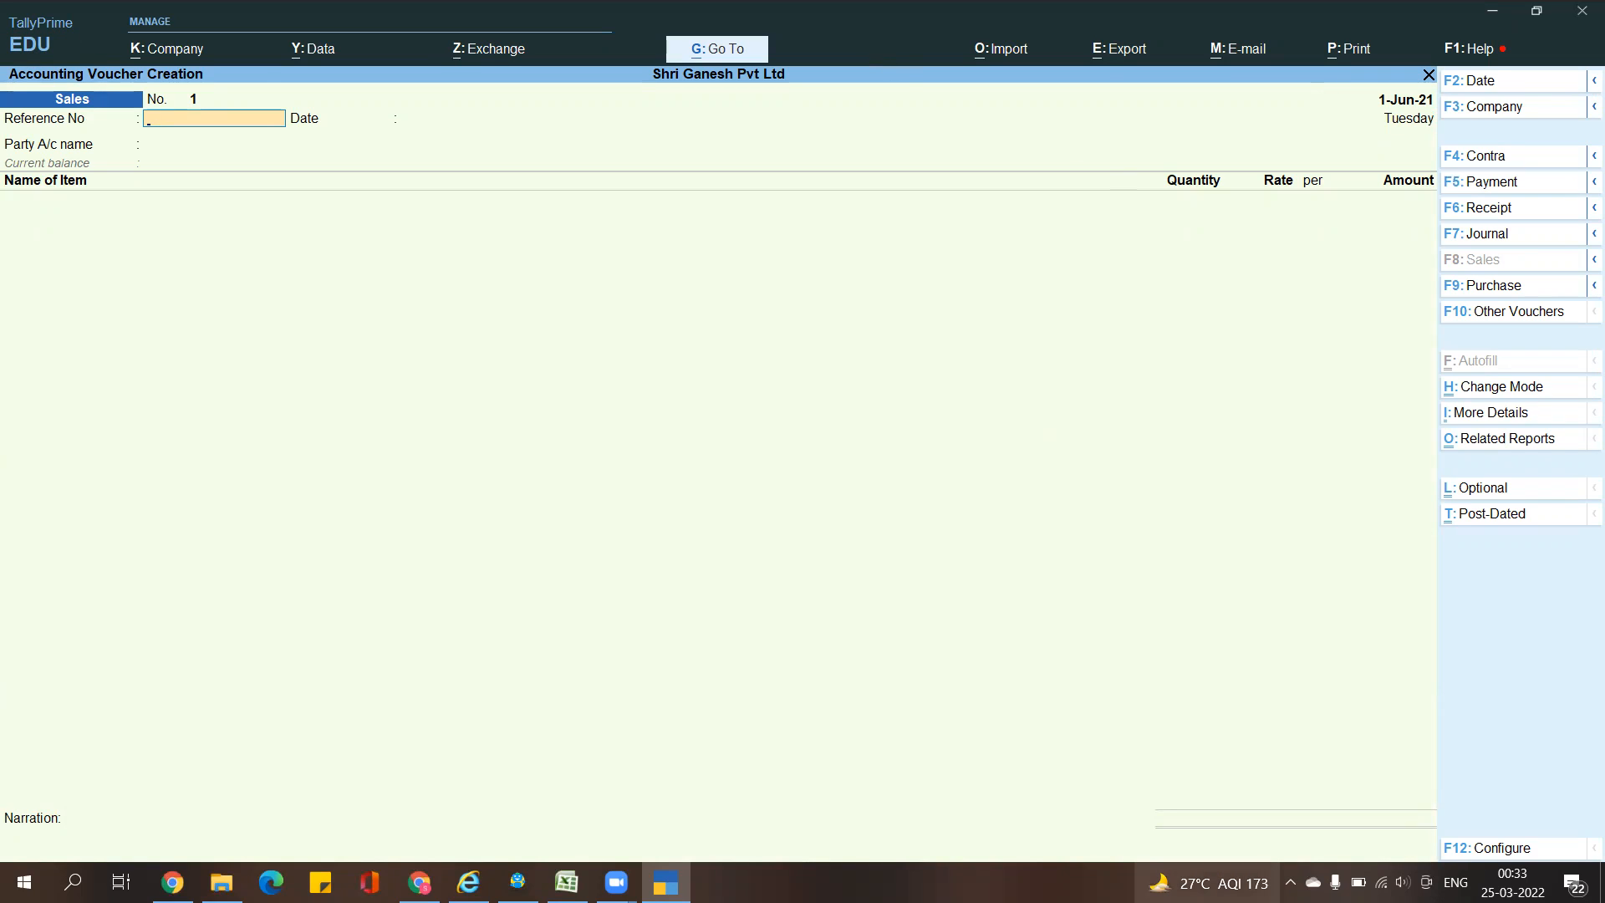
pyautogui.moveTo(1207, 882)
pyautogui.press('Return')
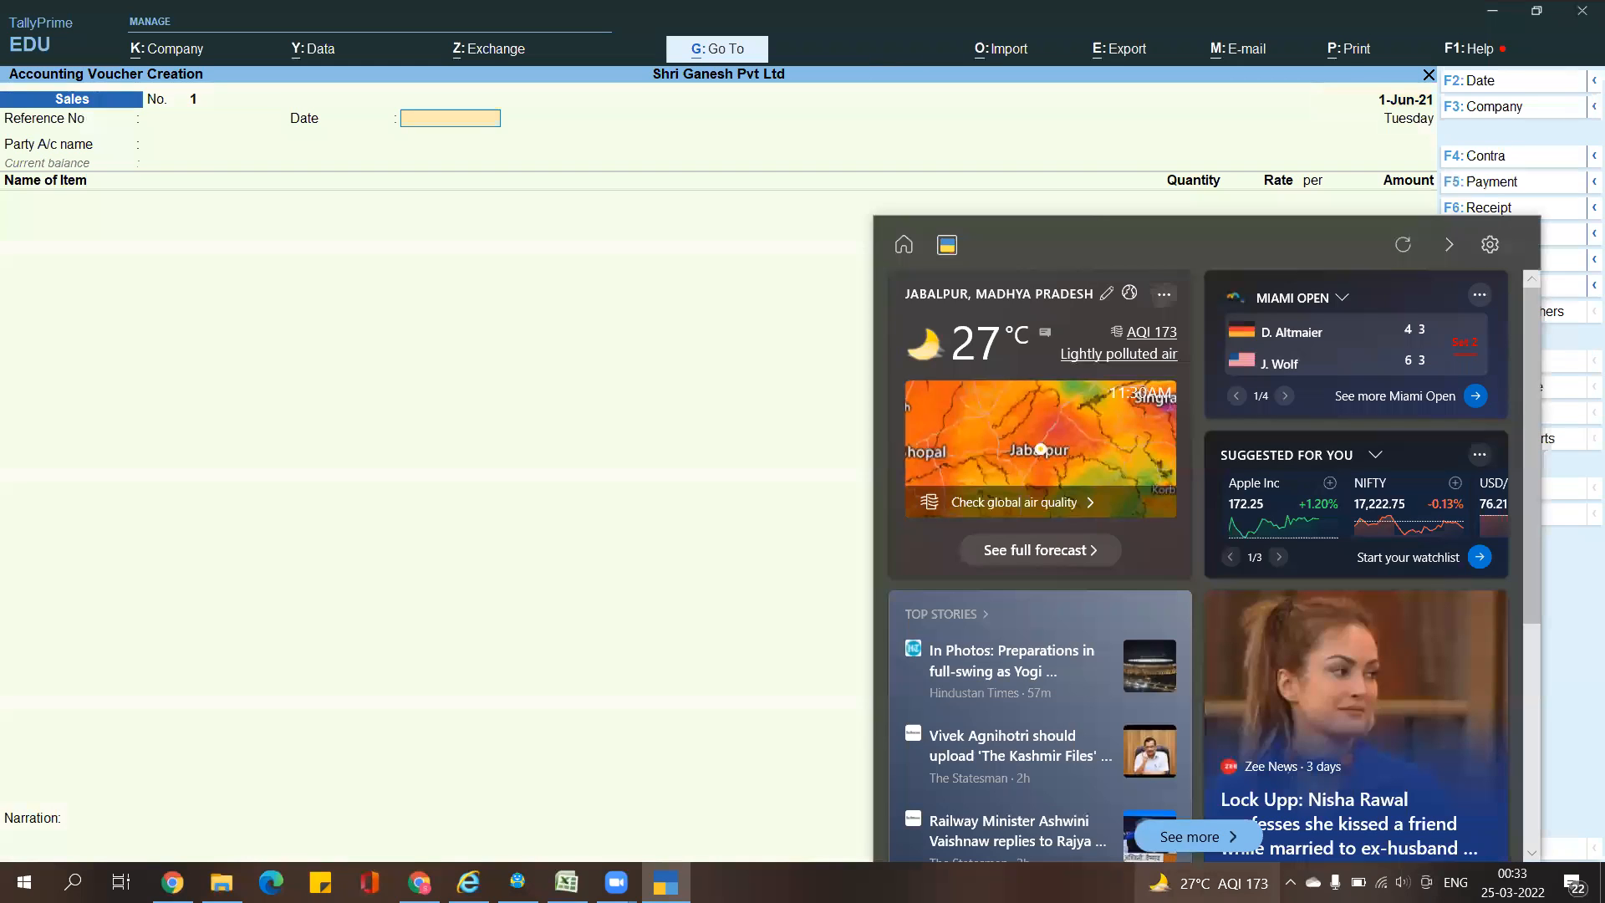
pyautogui.press('Return')
pyautogui.press('Return')
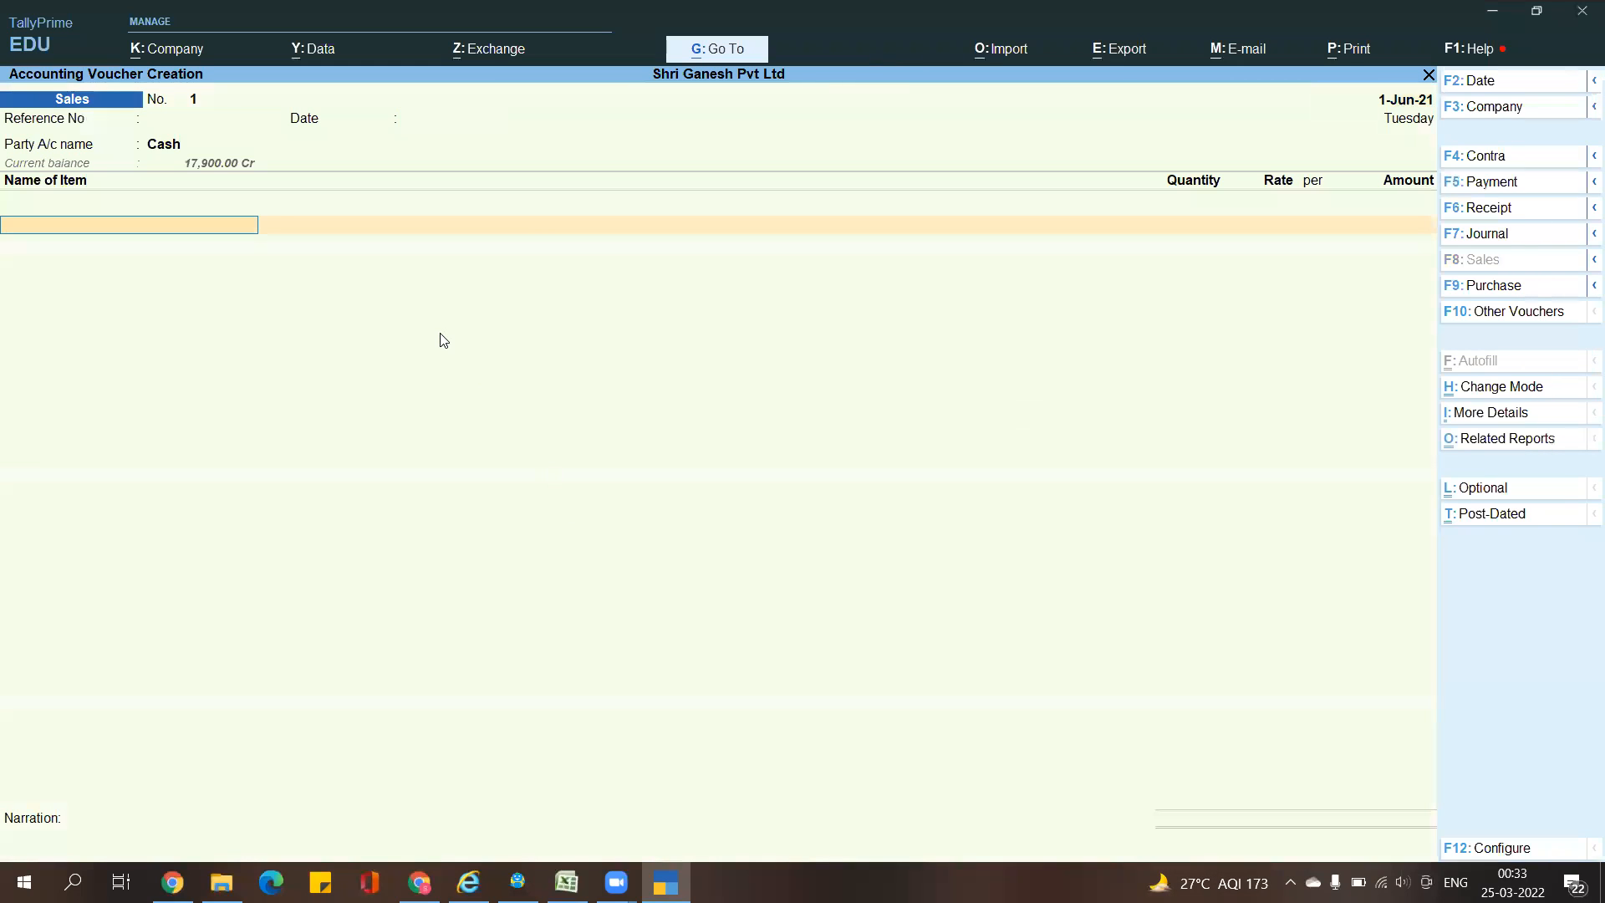
pyautogui.press('BackSpace')
pyautogui.press('BackSpace')
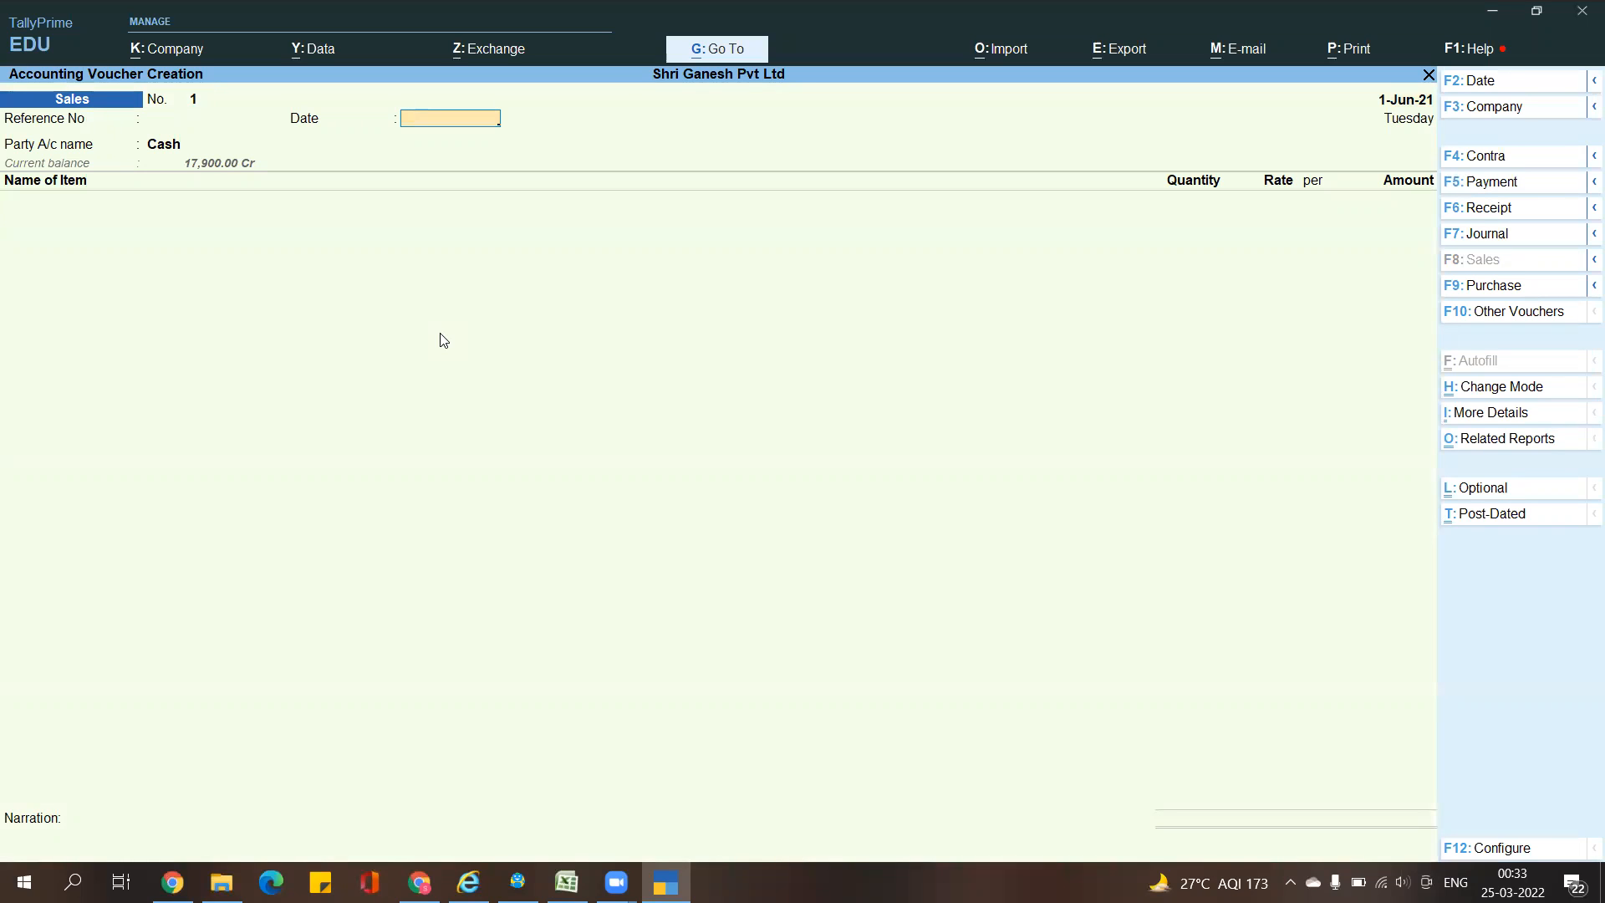
pyautogui.press('Return')
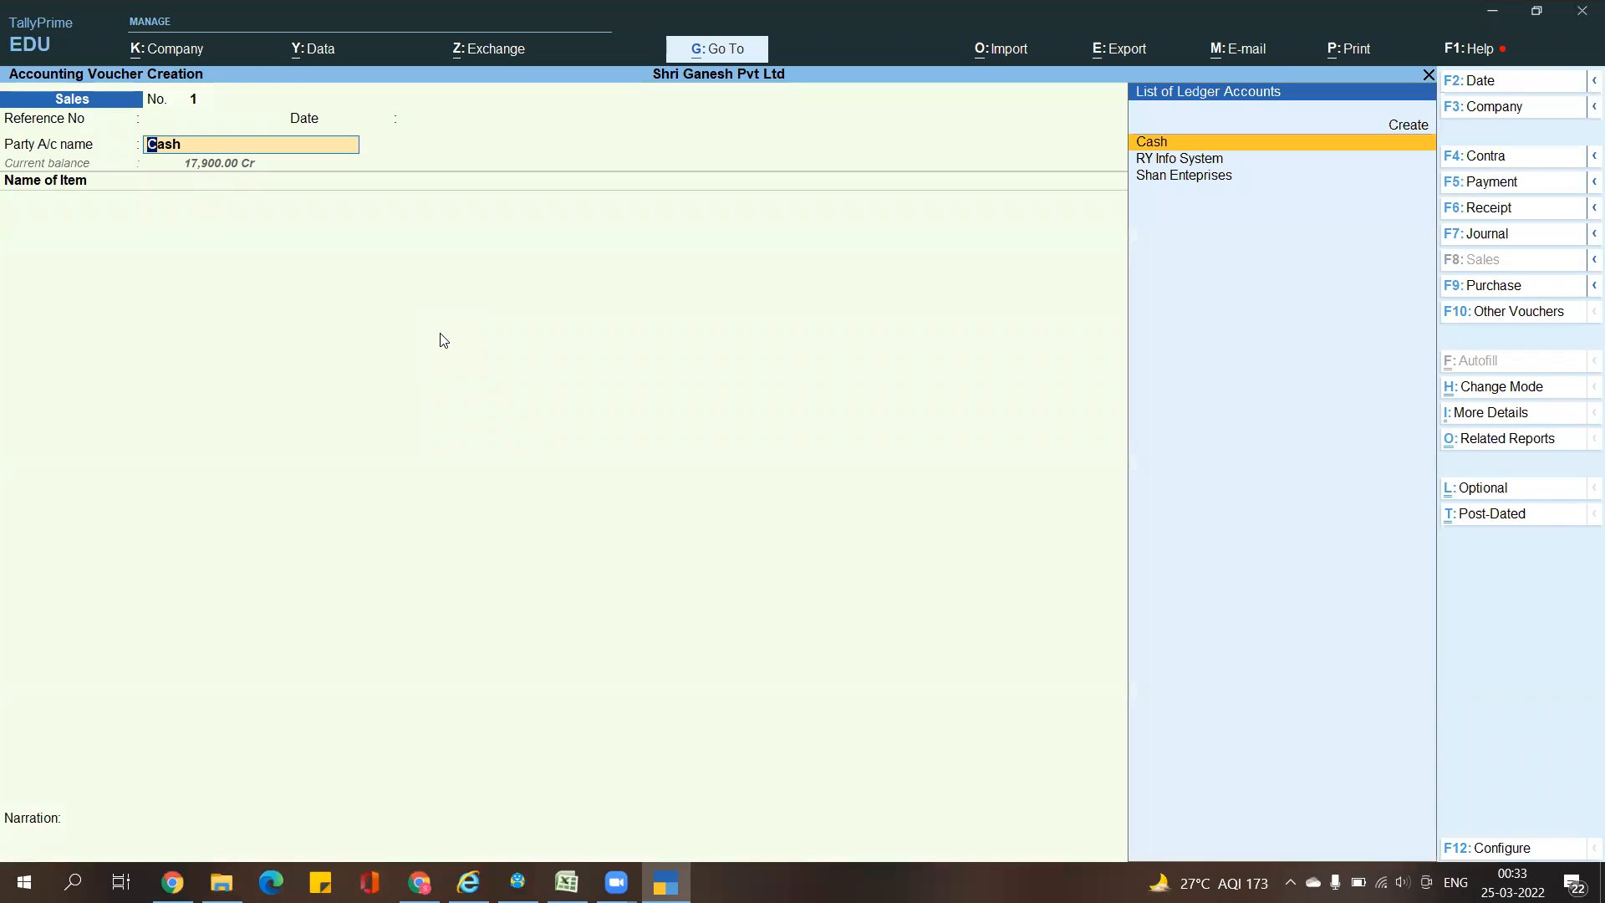
# Check the customer in the e-book's Illustration 7 and start a new party ledger named Sky Solutions from the sales voucher
pyautogui.hotkey('alt', 'Tab')
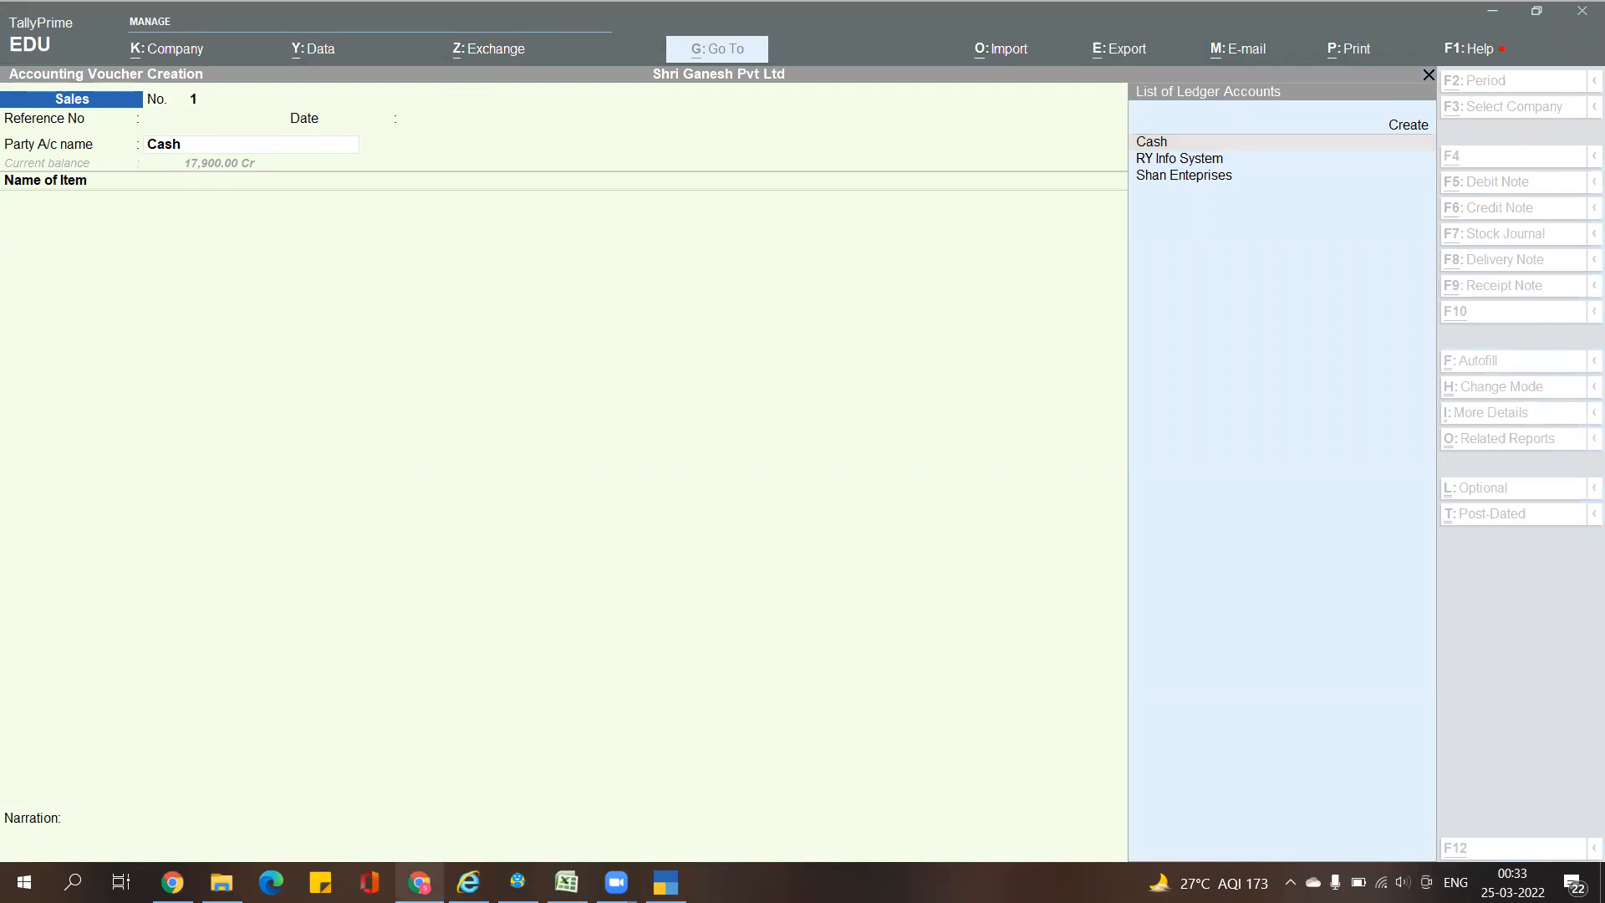
pyautogui.click(419, 882)
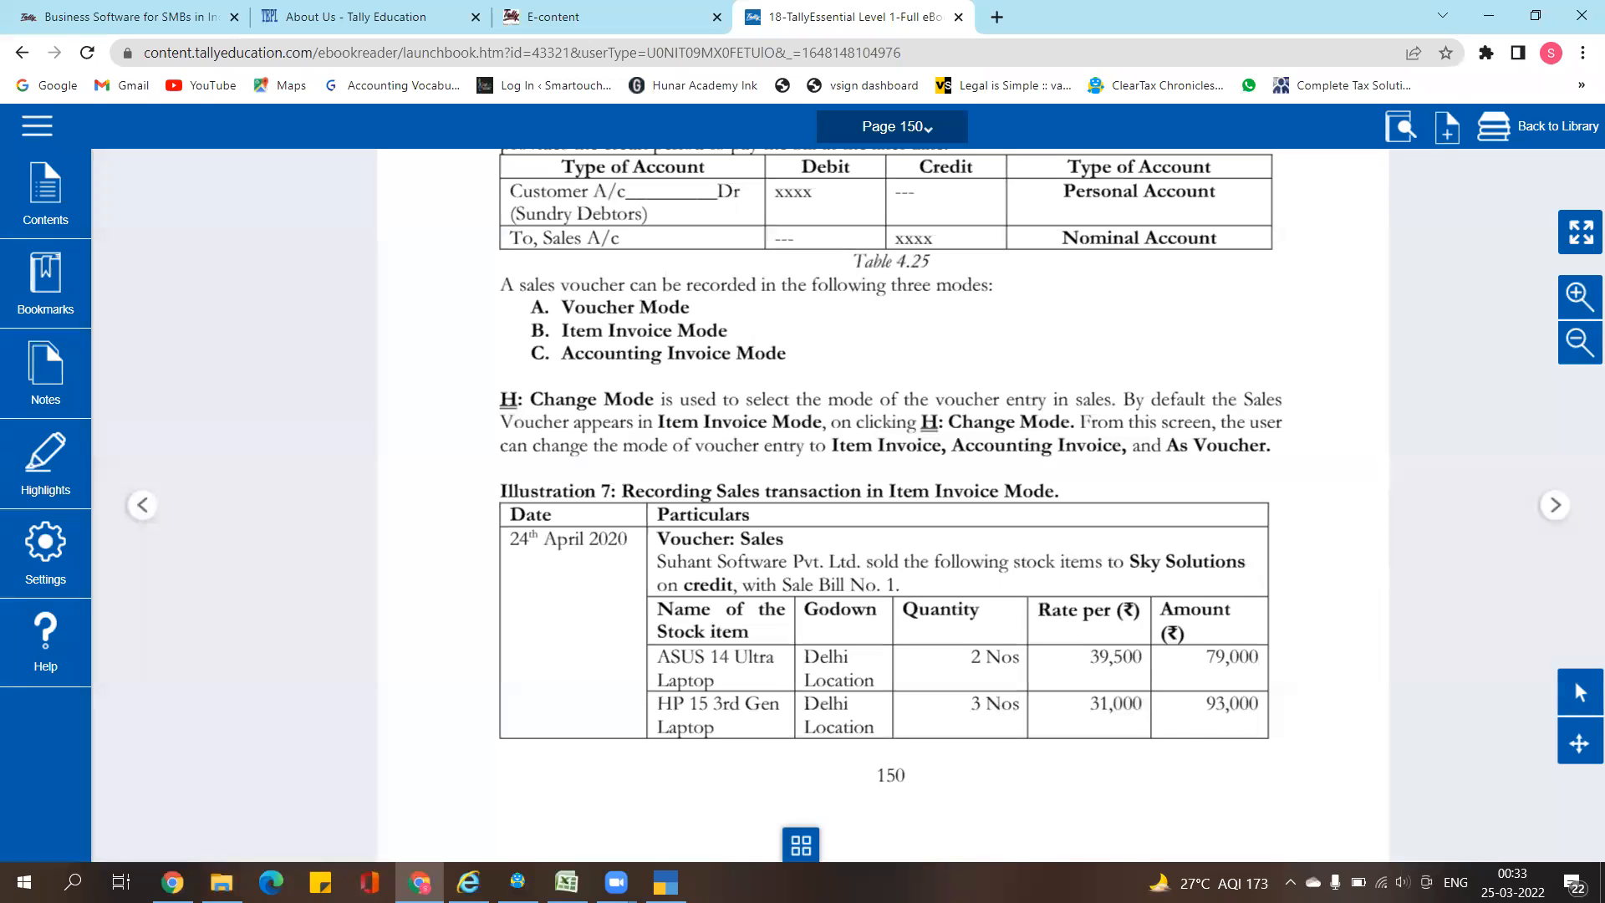
pyautogui.hotkey('alt', 'Tab')
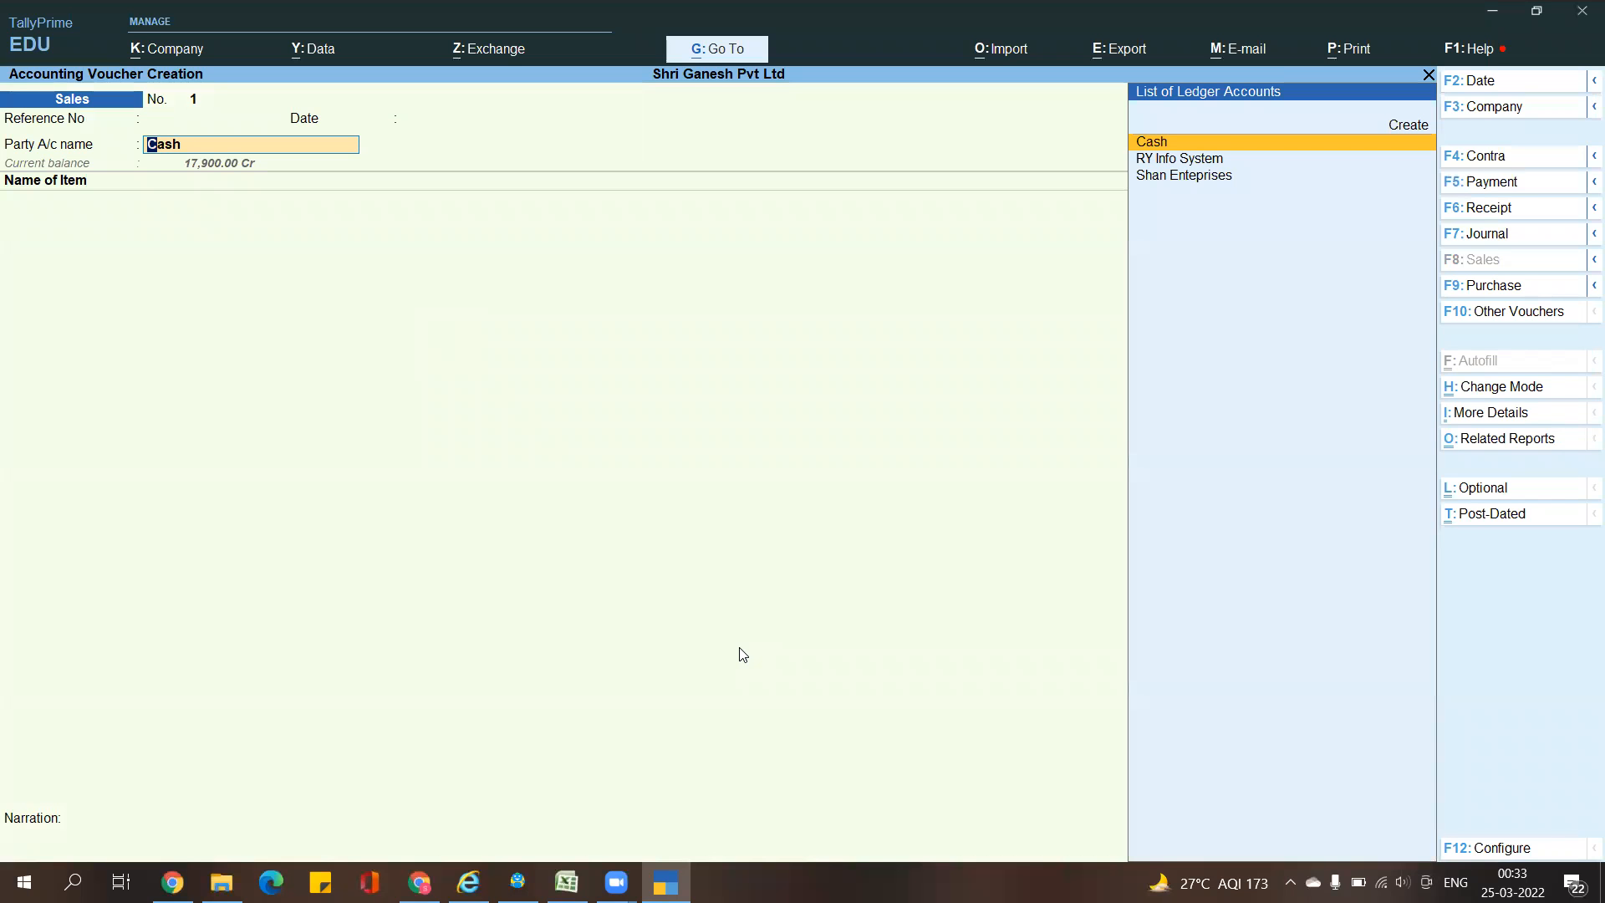
pyautogui.hotkey('alt', 'c')
pyautogui.write('Slk')
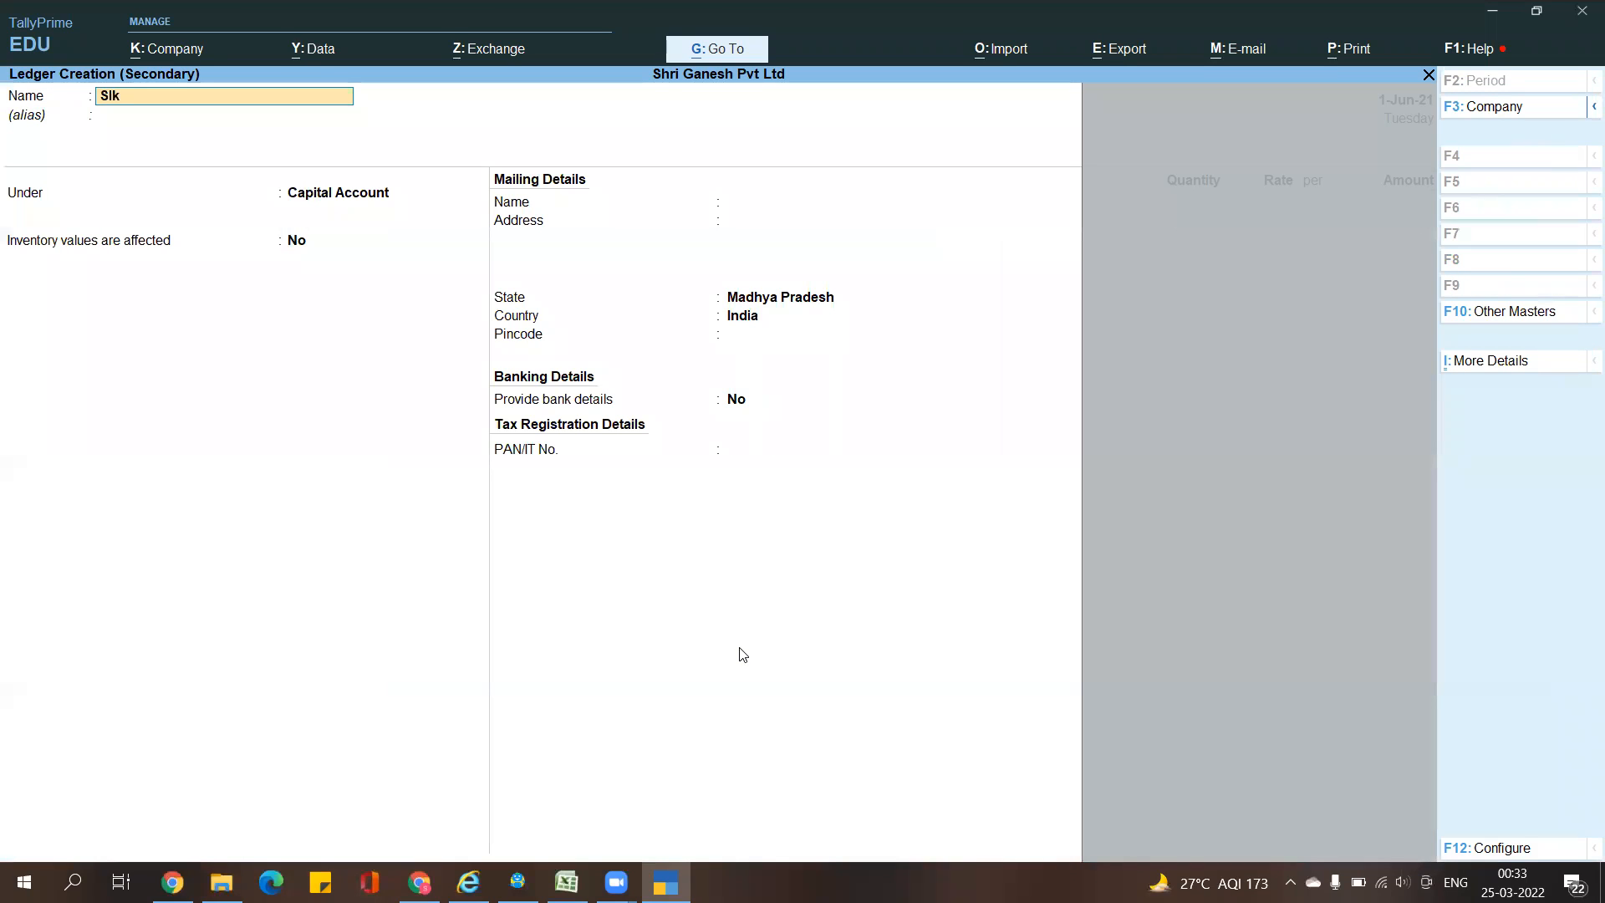
pyautogui.press('BackSpace')
pyautogui.press('BackSpace')
pyautogui.write('ky Slution')
pyautogui.press('BackSpace')
pyautogui.press('BackSpace')
pyautogui.press('BackSpace')
pyautogui.press('BackSpace')
pyautogui.press('BackSpace')
pyautogui.press('BackSpace')
pyautogui.write('olutions')
pyautogui.press('Return')
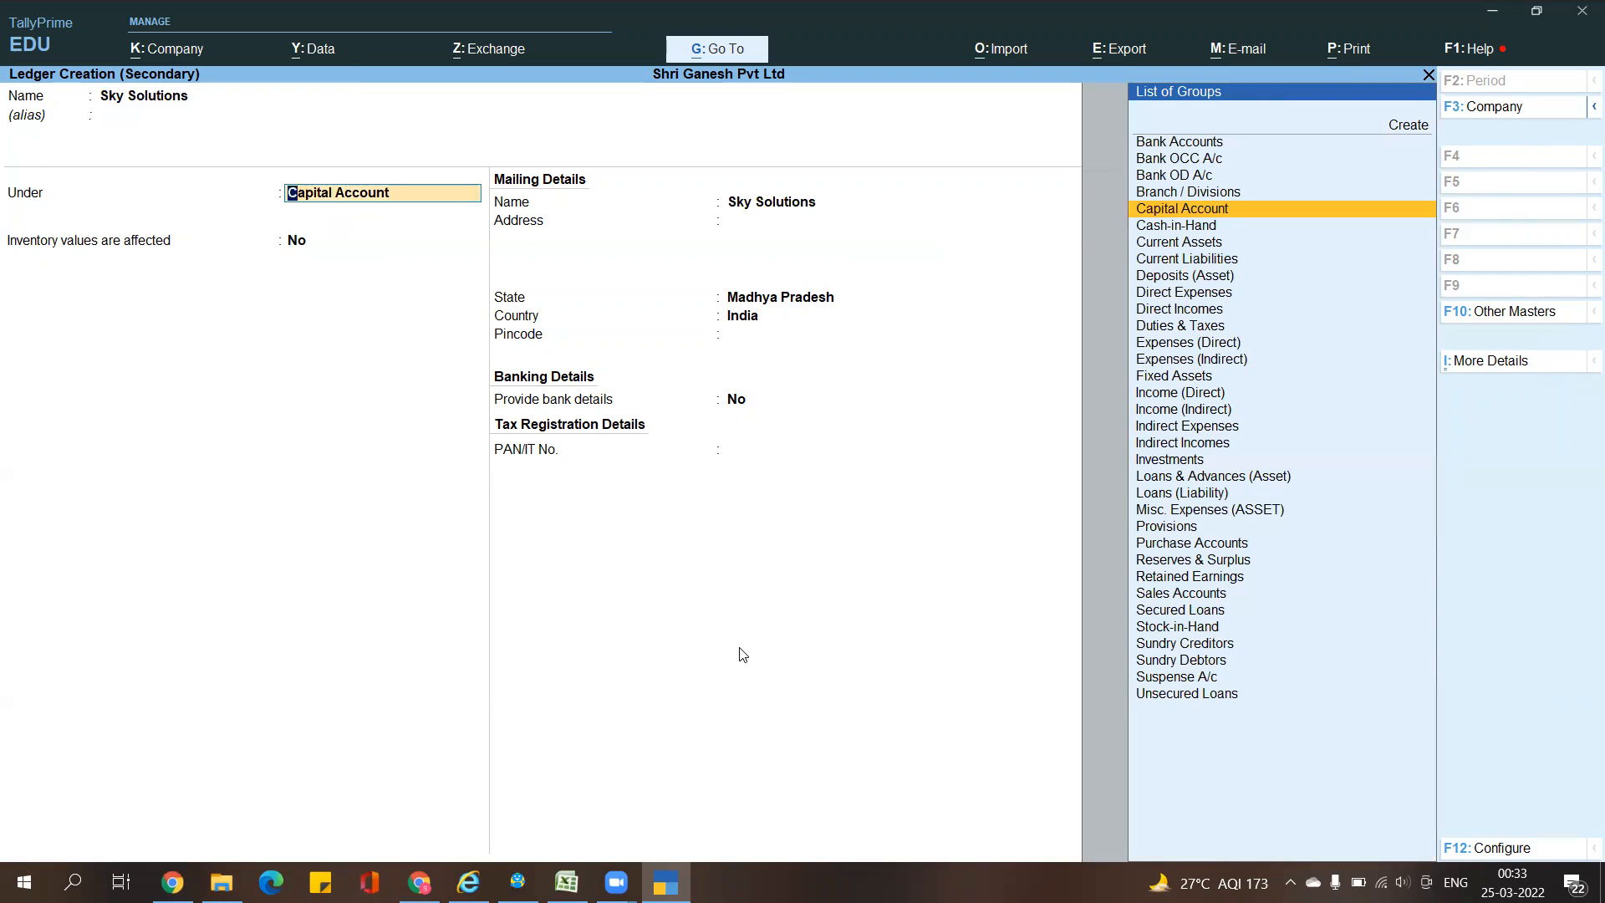
# Place the Sky Solutions ledger under Sundry Debtors, save it, and accept its default party details in the voucher
pyautogui.write('Sun')
pyautogui.press('Down')
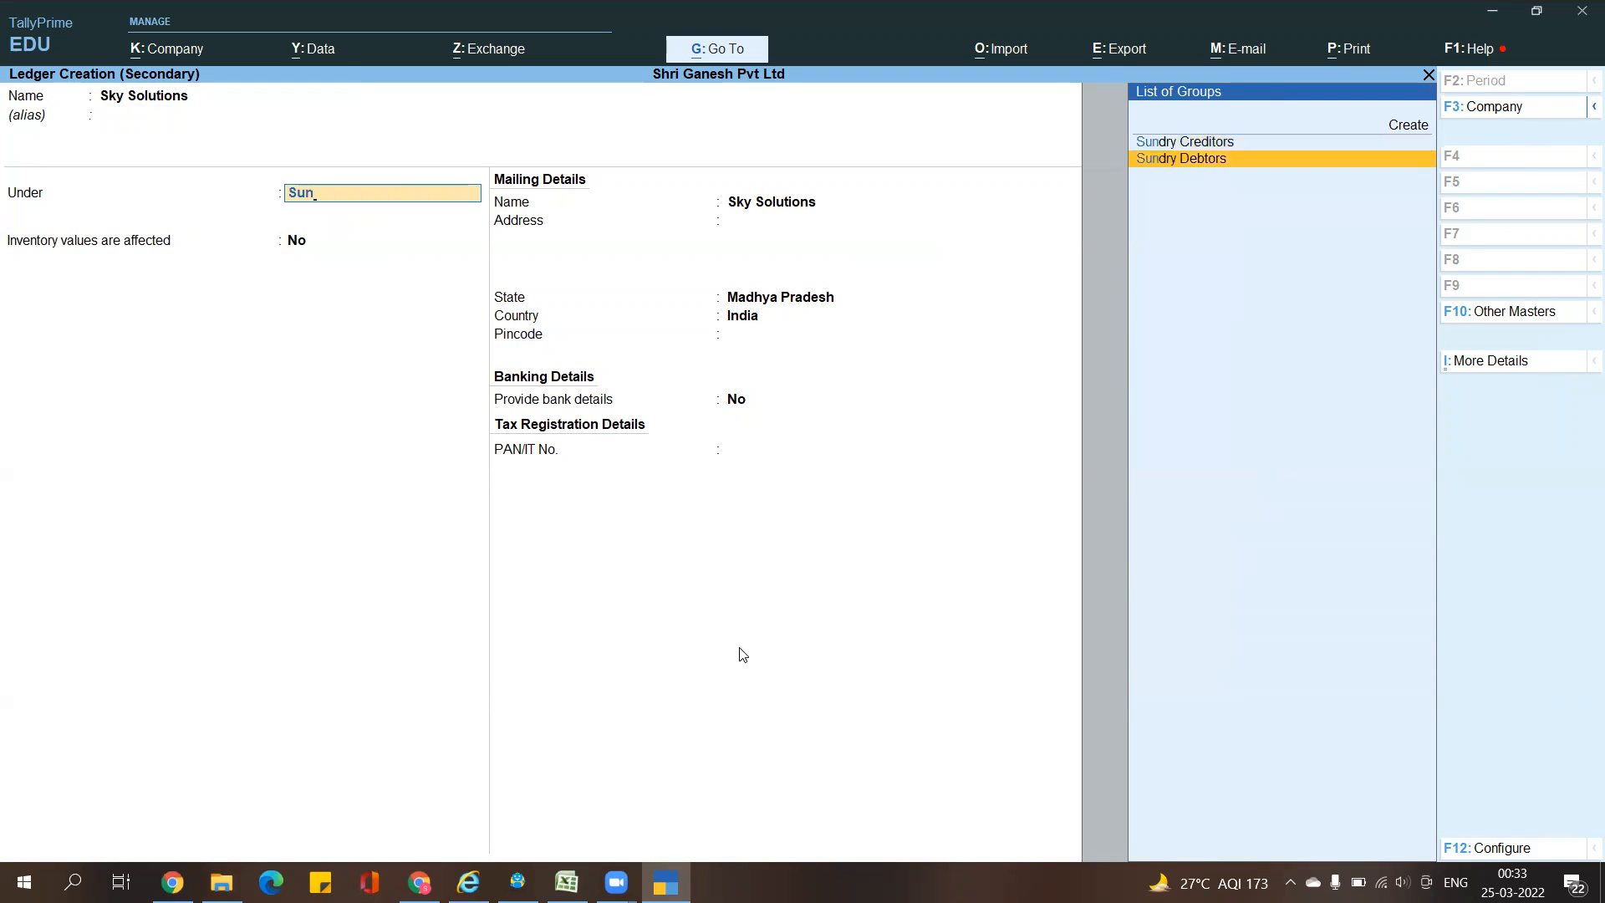
pyautogui.press('Return')
pyautogui.hotkey('ctrl', 'a')
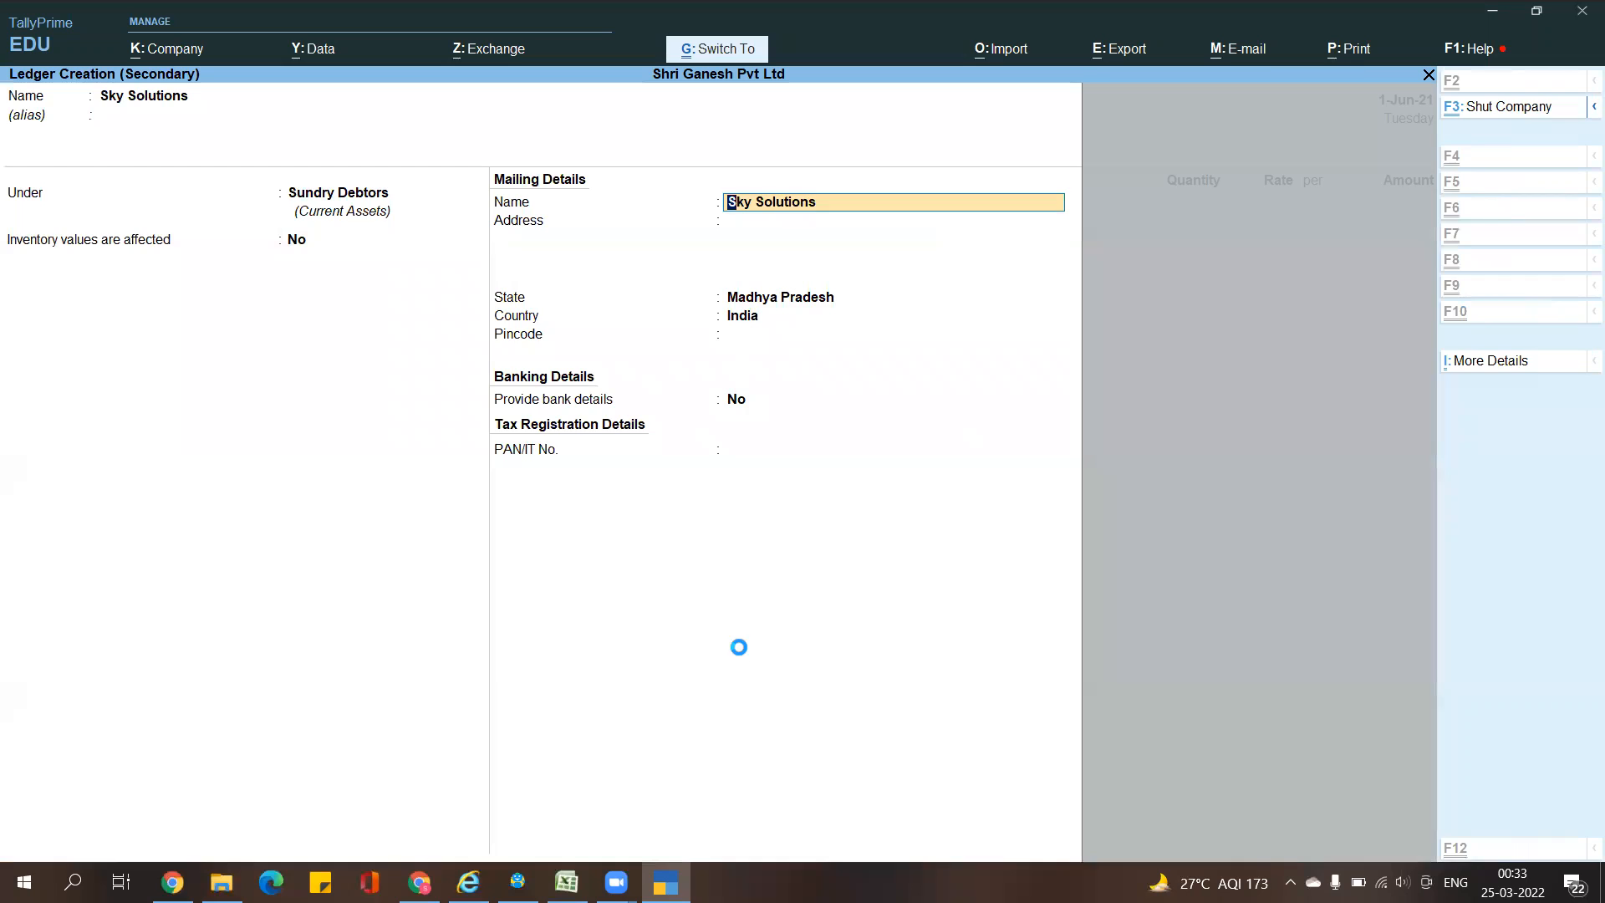
pyautogui.hotkey('ctrl', 'a')
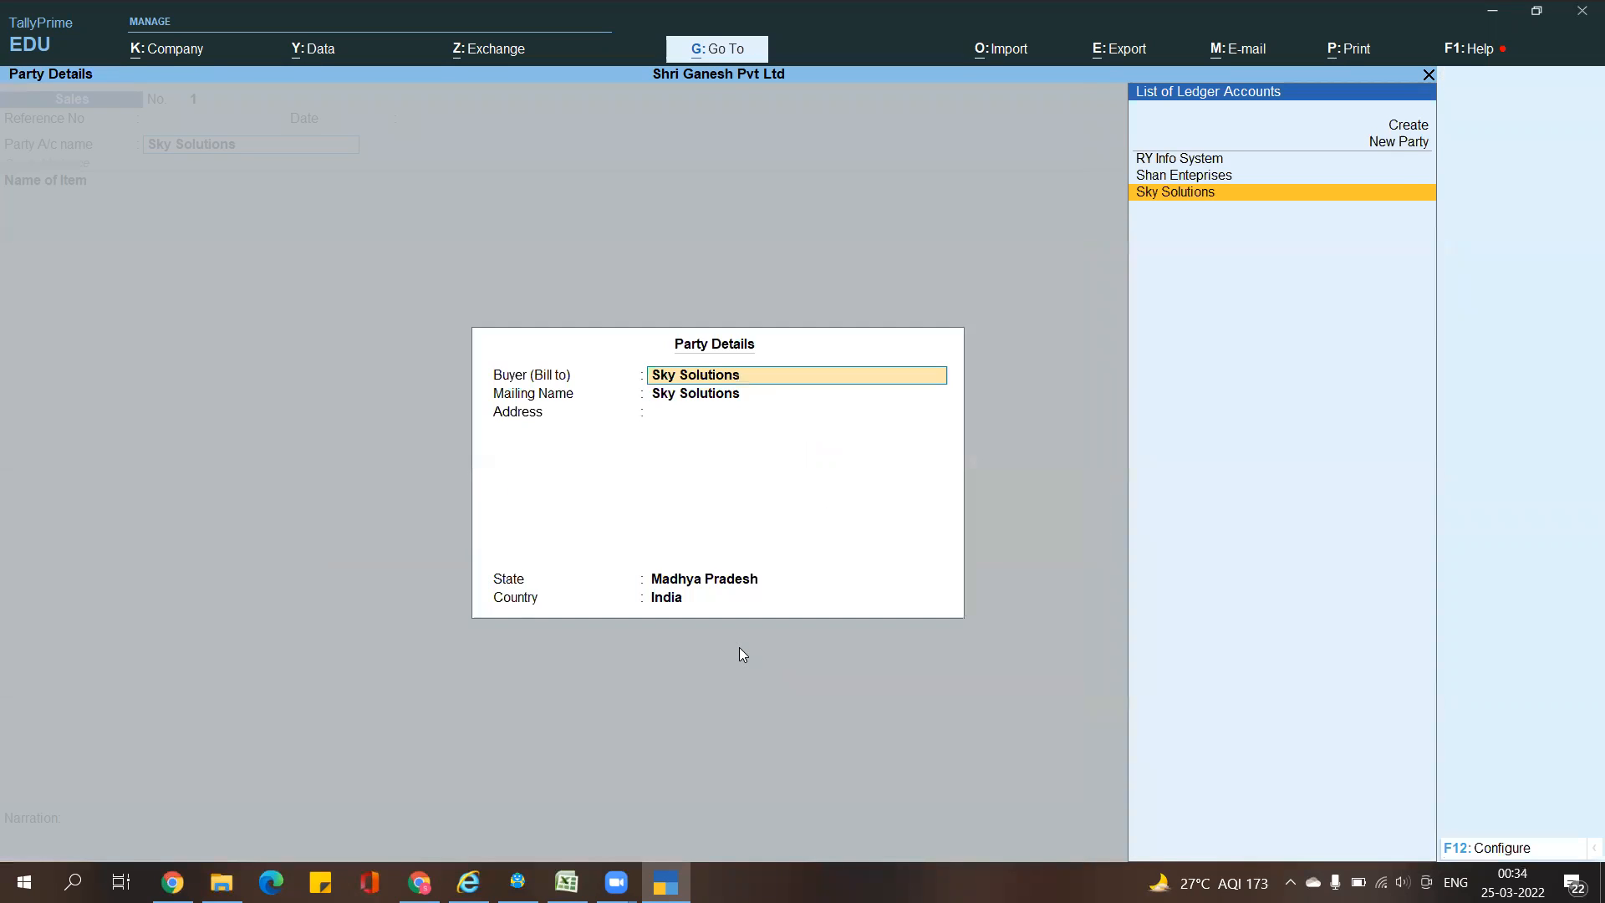
pyautogui.hotkey('ctrl', 'a')
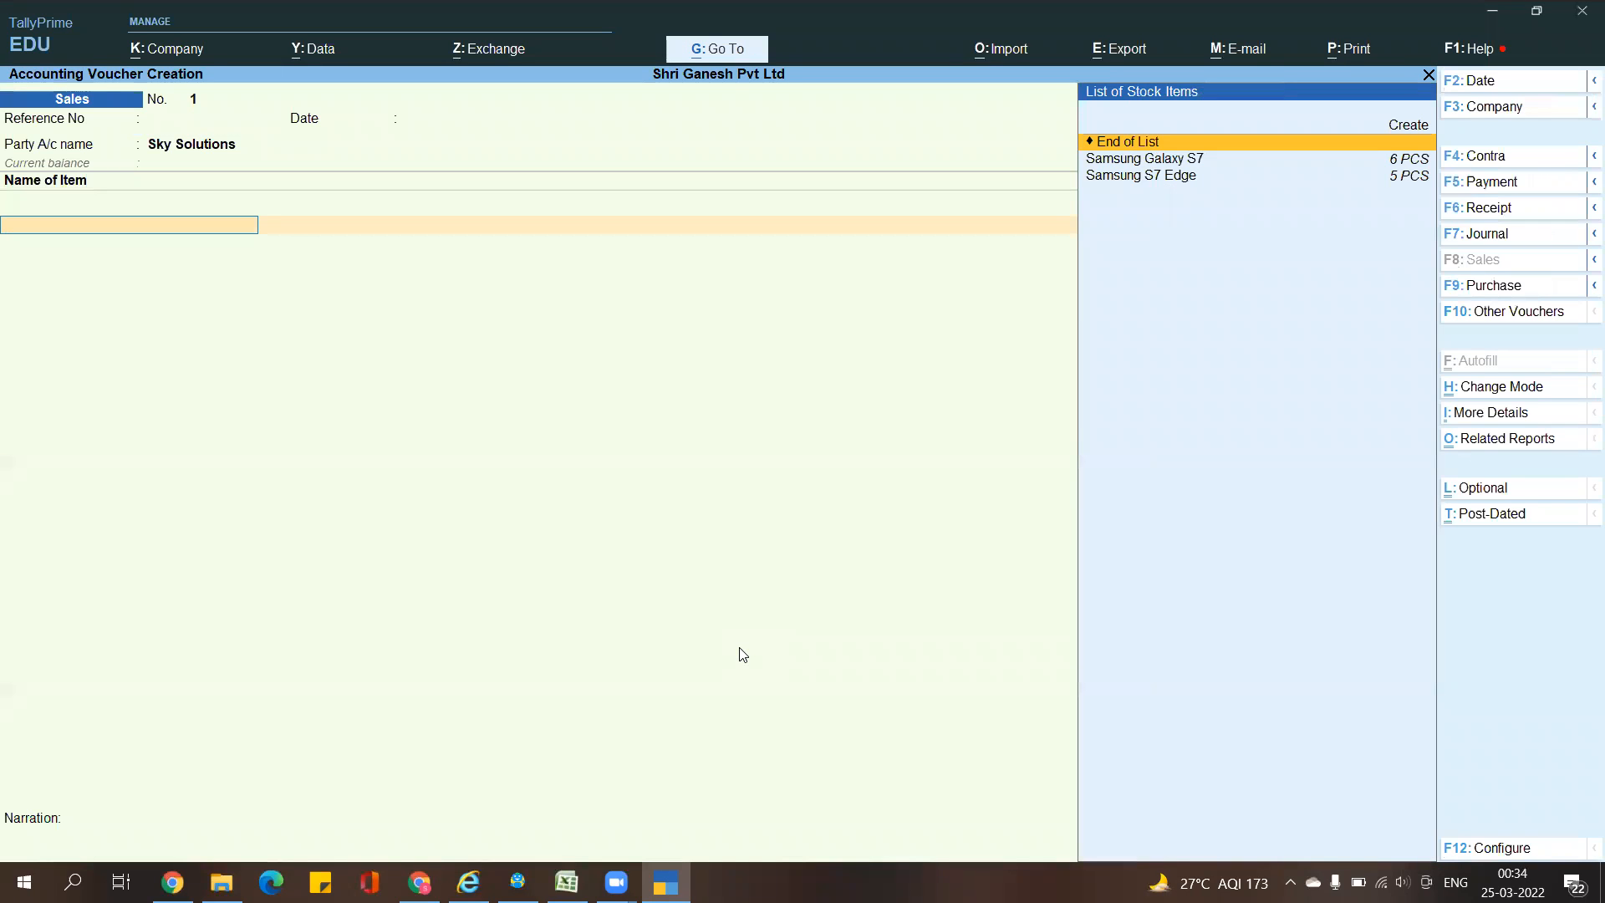
# Check the stock items in the e-book and start a new stock item named Asus Laptop from the sales voucher
pyautogui.hotkey('alt', 'Tab')
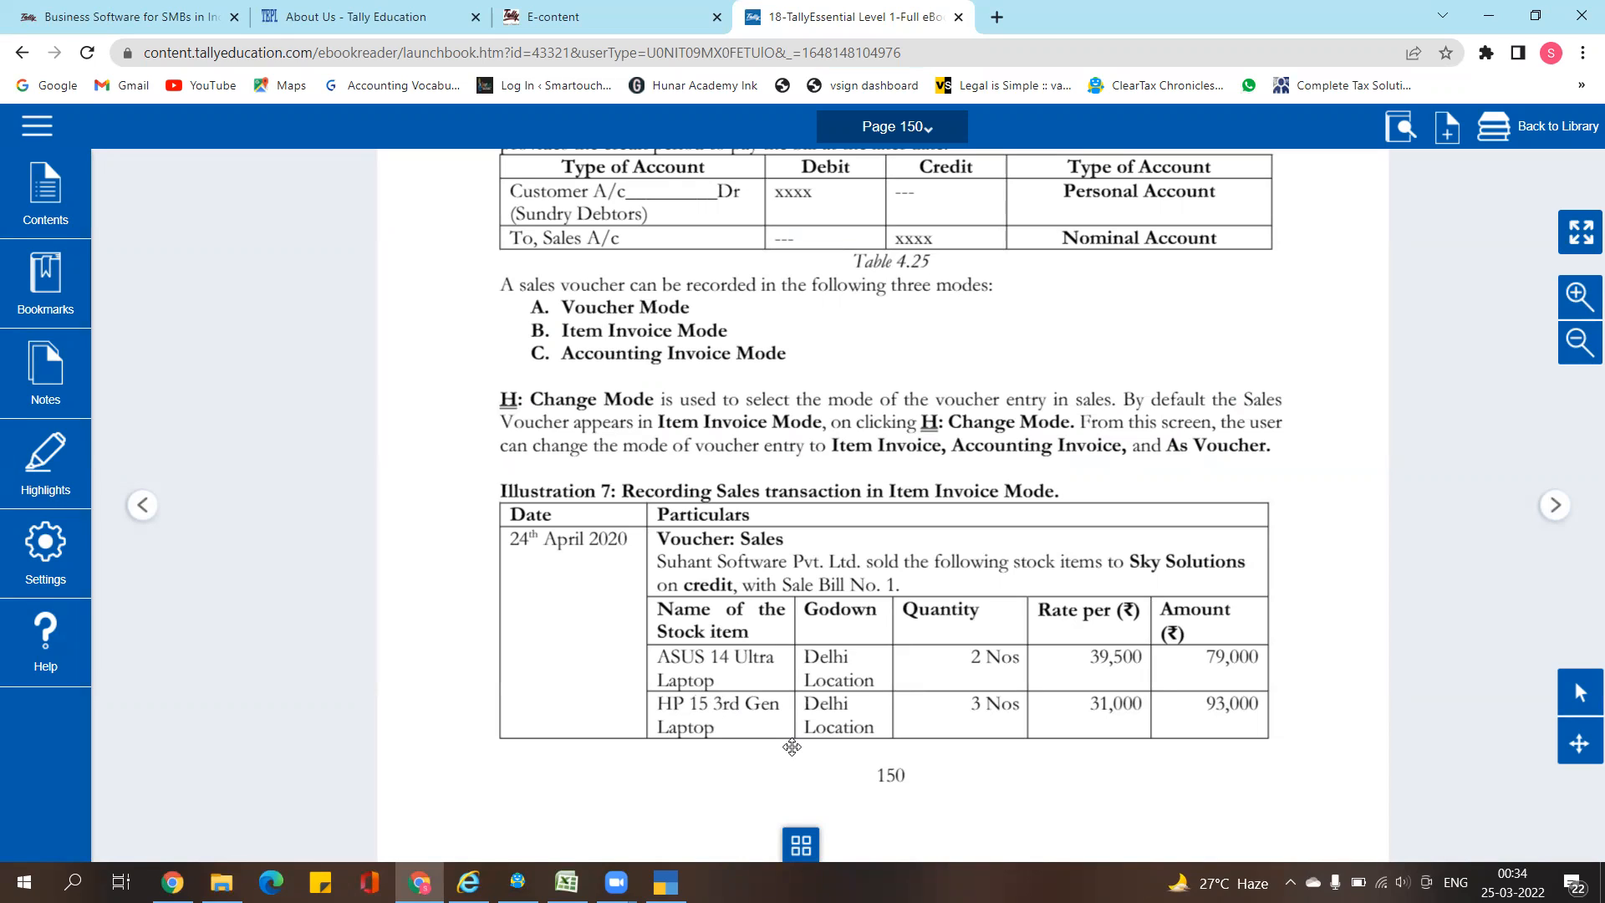
pyautogui.hotkey('alt', 'Tab')
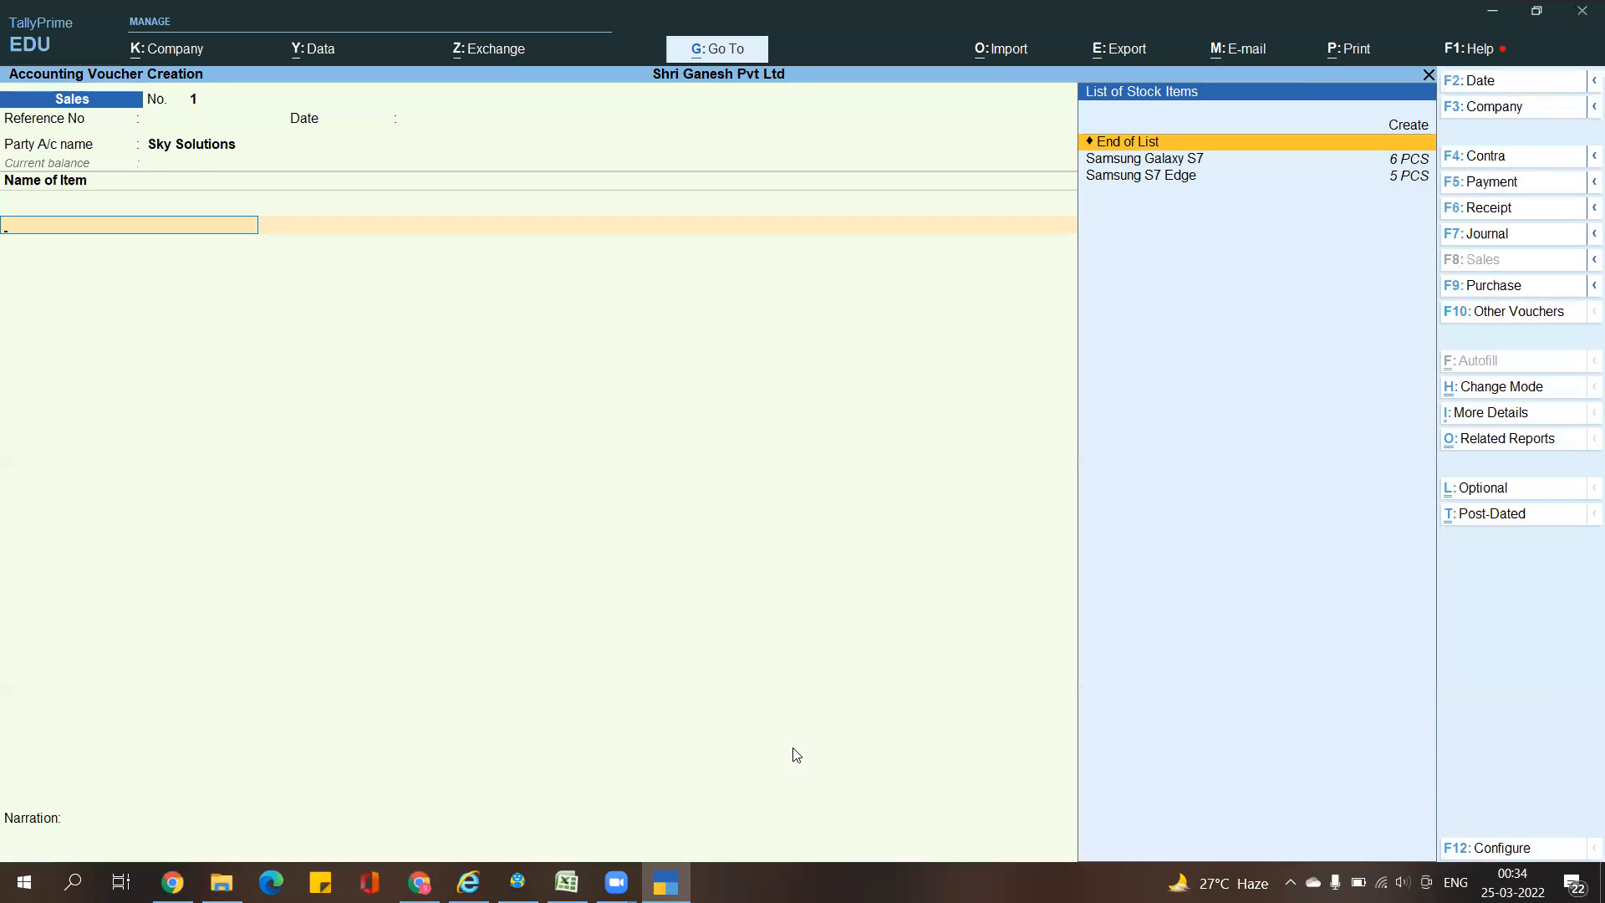
pyautogui.hotkey('alt', 'c')
pyautogui.write('A')
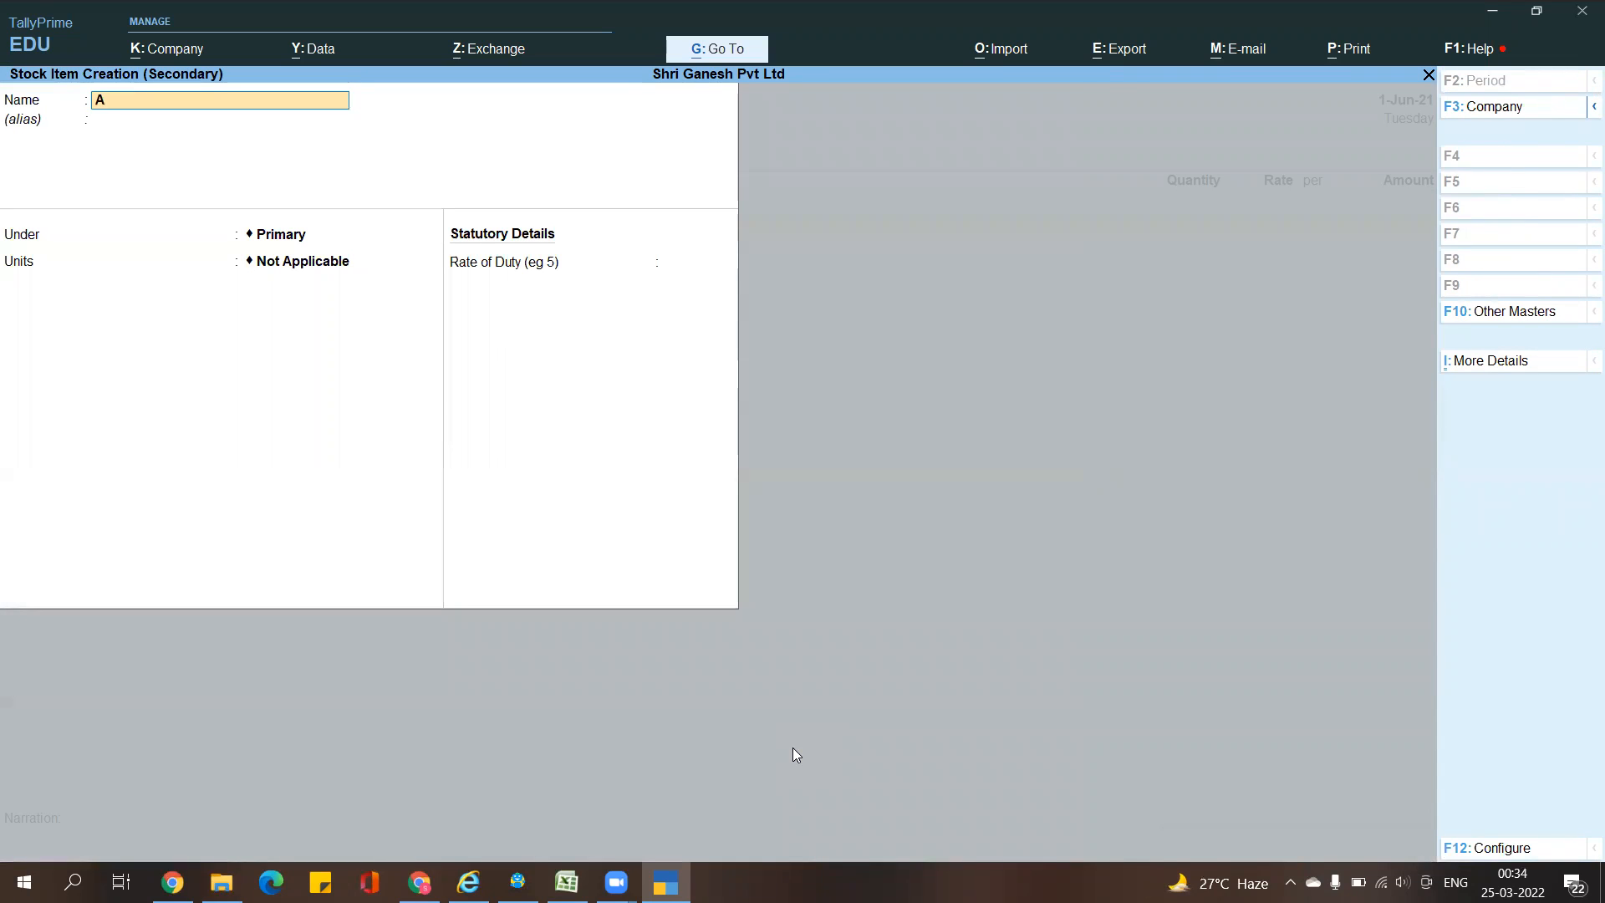
pyautogui.press('BackSpace')
pyautogui.press('BackSpace')
pyautogui.write('sus Laptop')
pyautogui.press('Return')
pyautogui.press('Return')
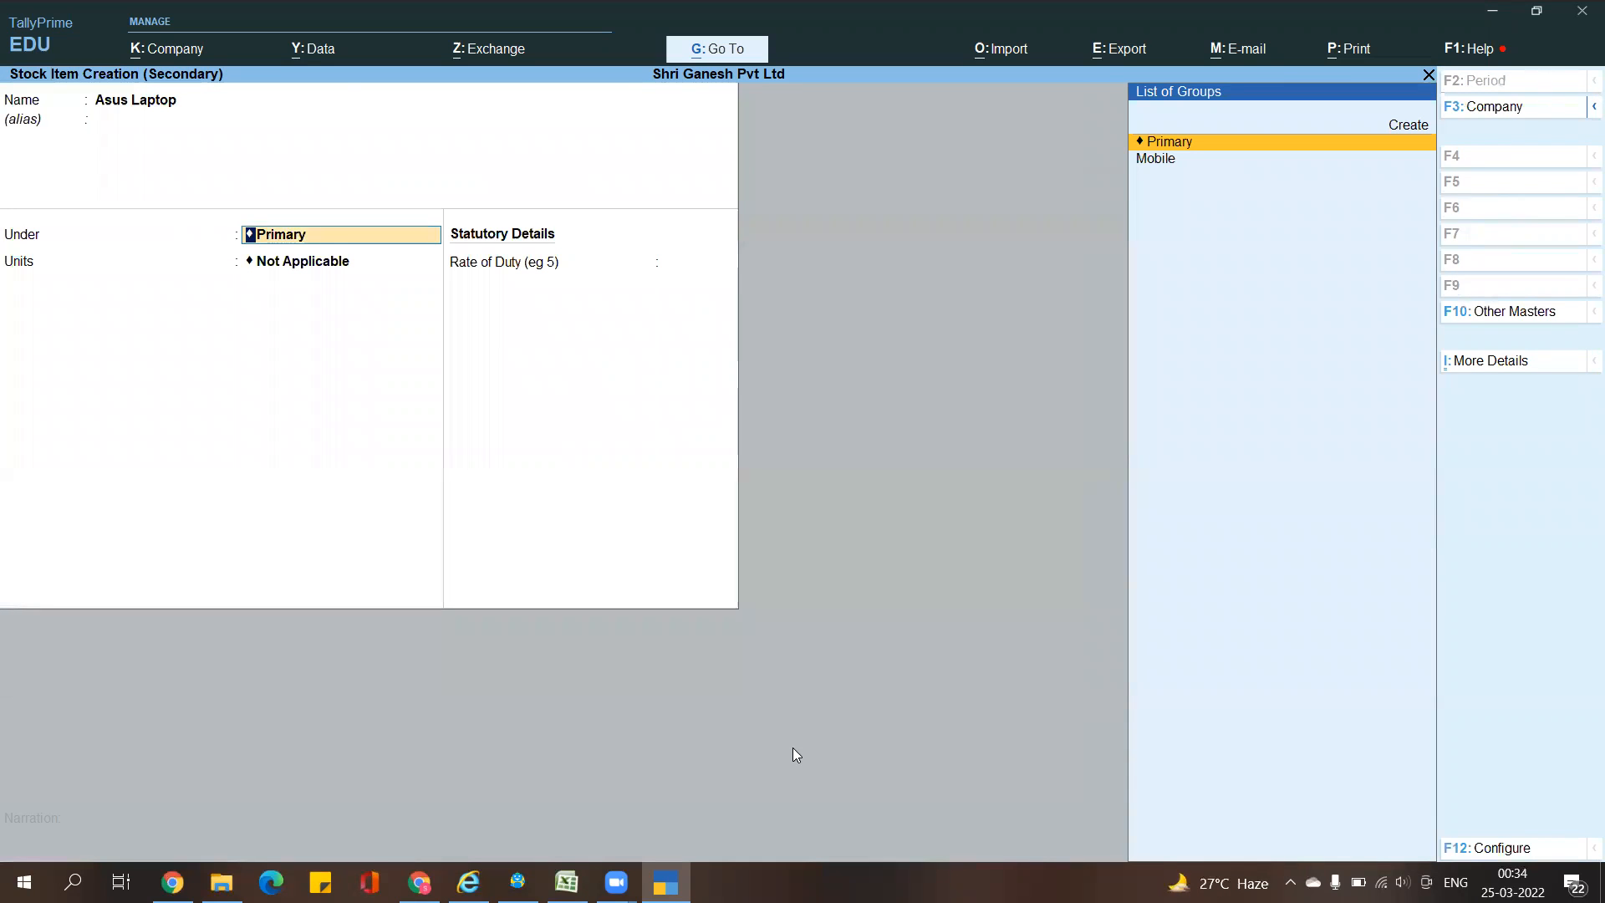
# Create a stock group named Laptop under Primary for the Asus Laptop item
pyautogui.hotkey('alt', 'c')
pyautogui.write('Laptop')
pyautogui.press('Return')
pyautogui.press('Return')
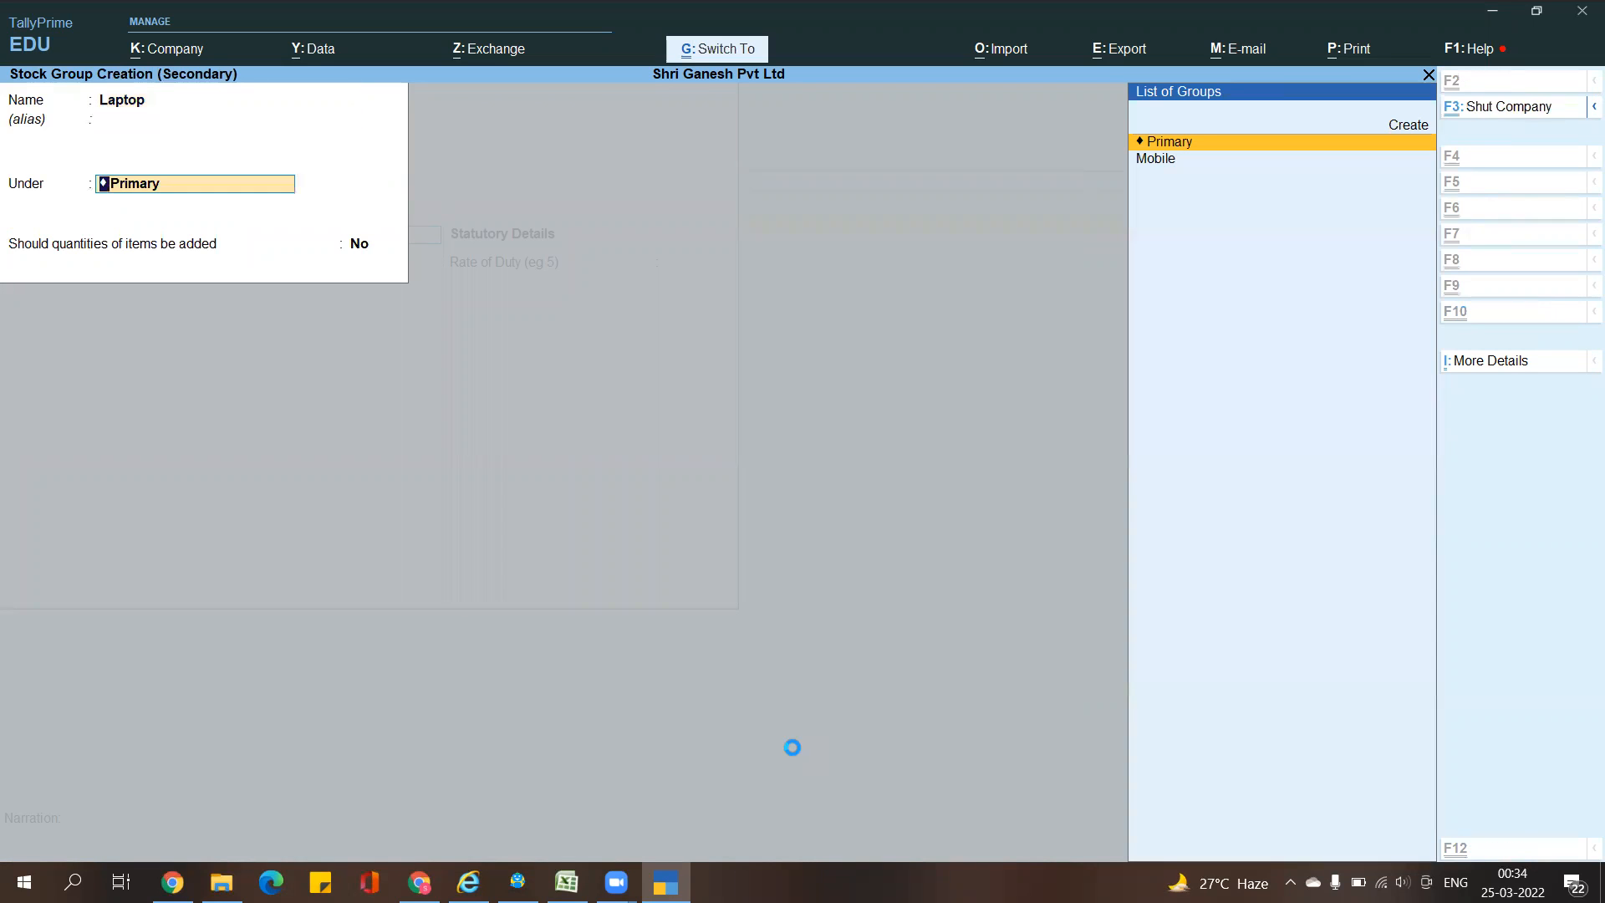
pyautogui.hotkey('ctrl', 'a')
# Set the stock item's units to PCS and save it with the duty rate left blank
pyautogui.press('Down')
pyautogui.press('Return')
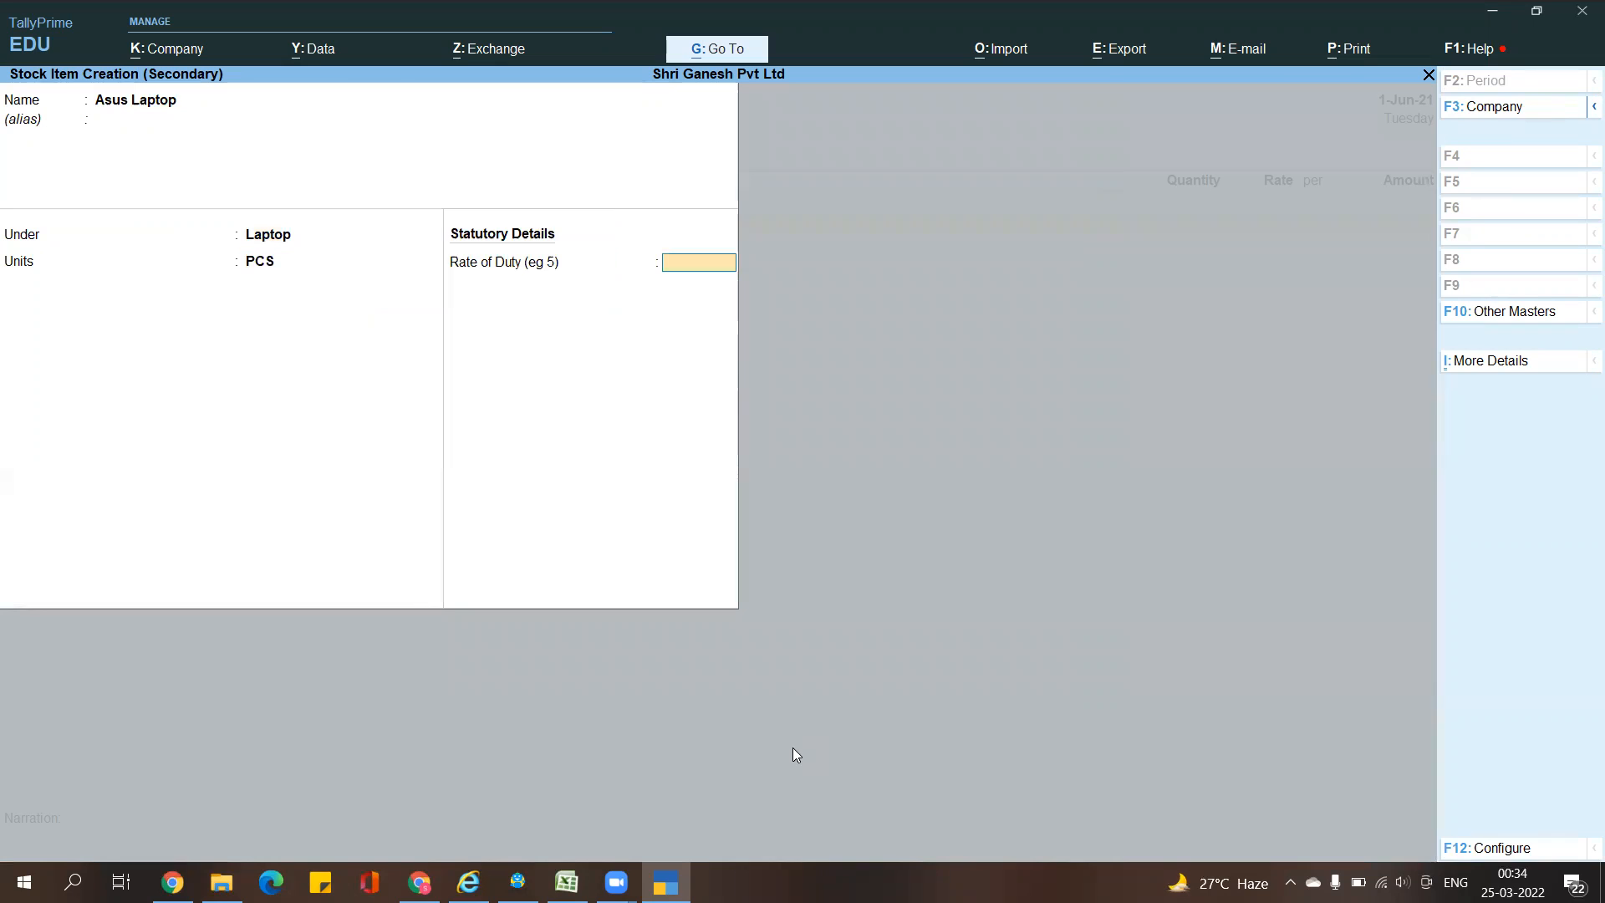
pyautogui.hotkey('ctrl', 'a')
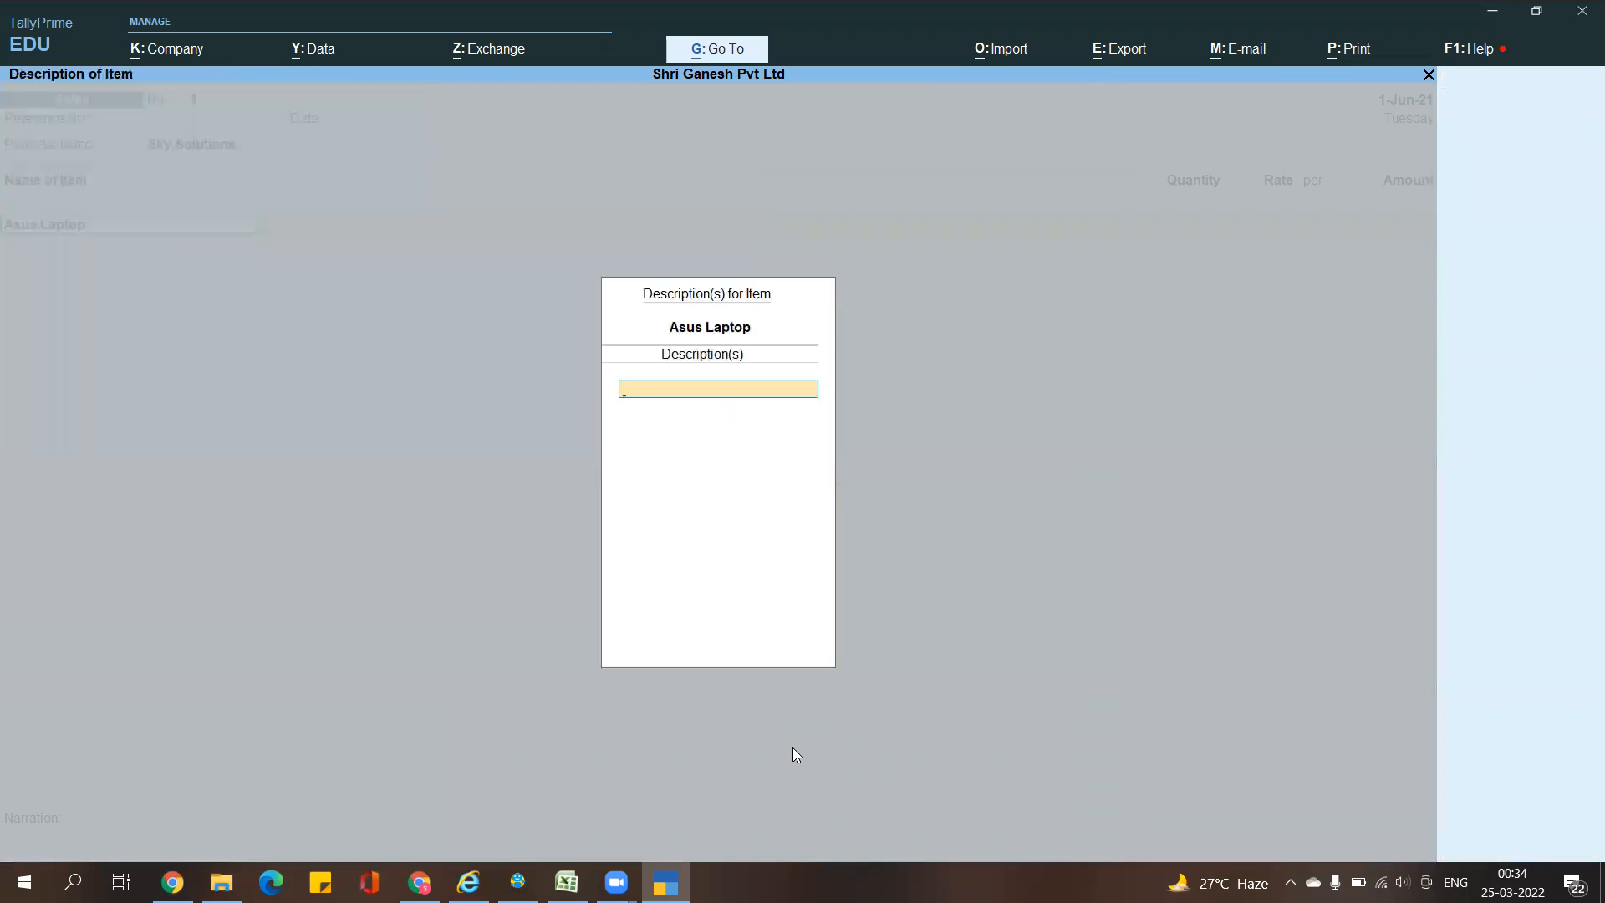
# Leave the item description blank and allocate 10 PCS of Asus Laptop with the tracking number Not Applicable
pyautogui.press('Return')
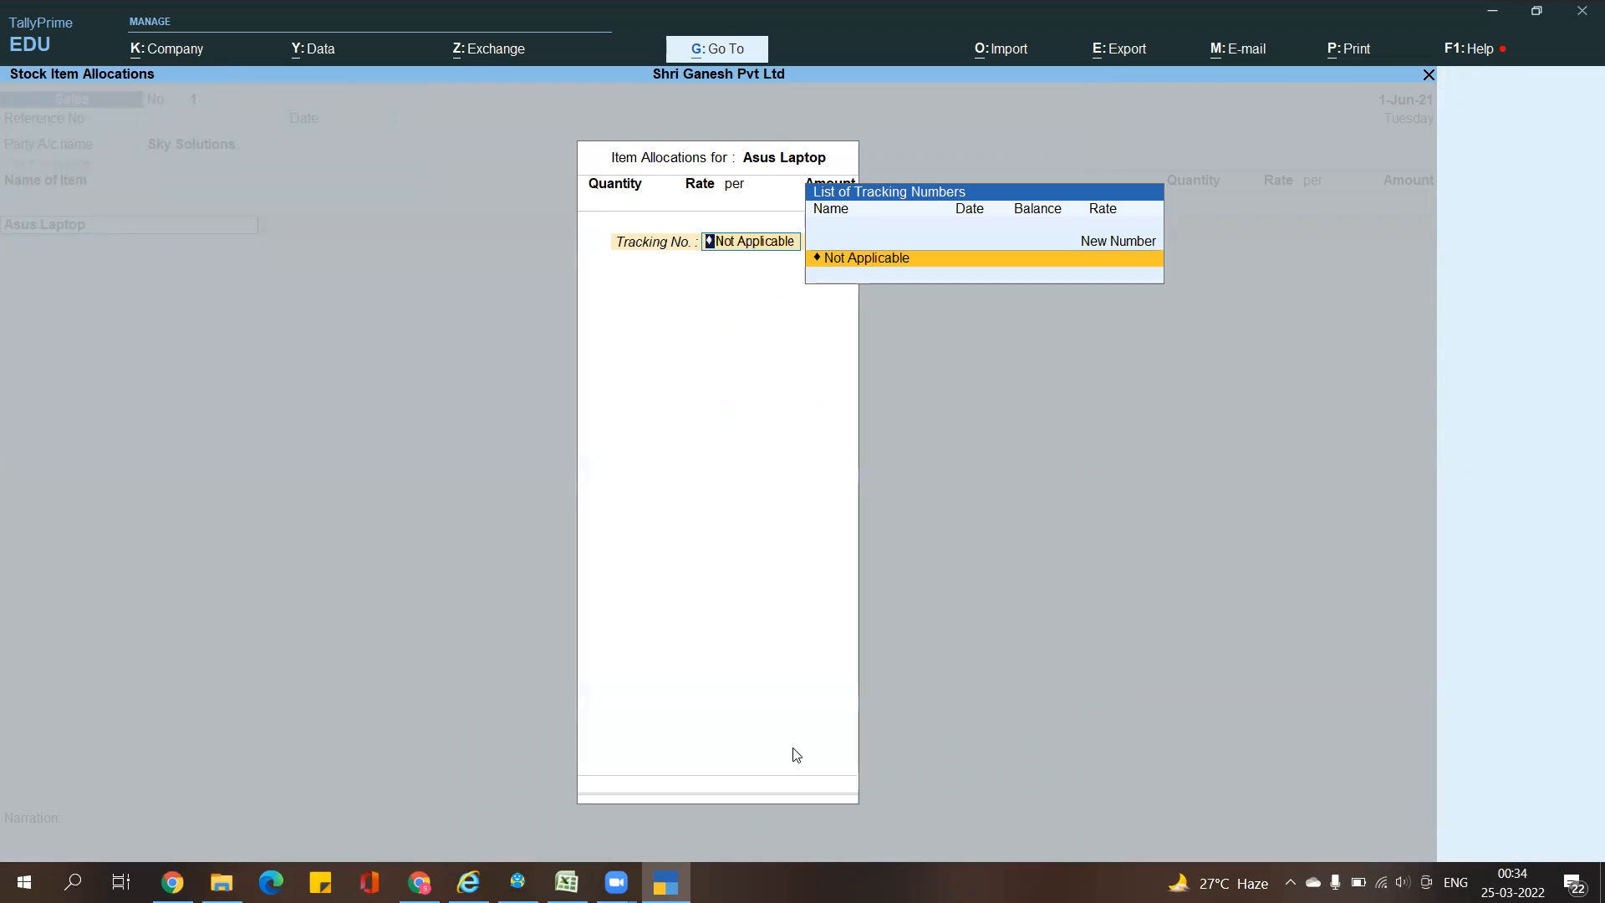
pyautogui.press('Return')
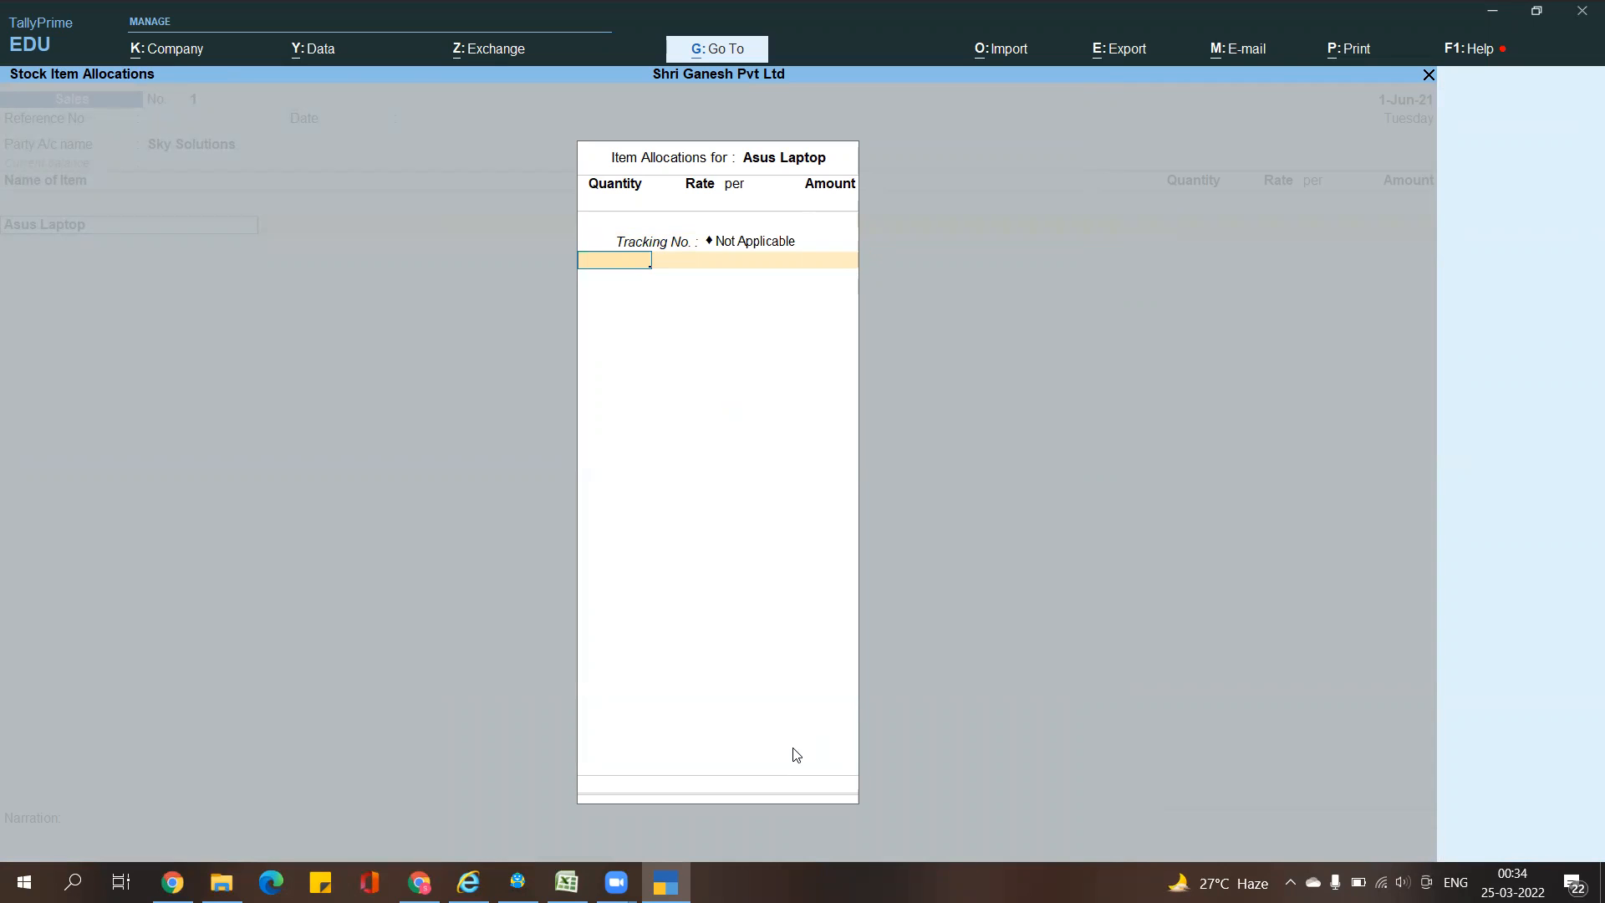
pyautogui.press('Return')
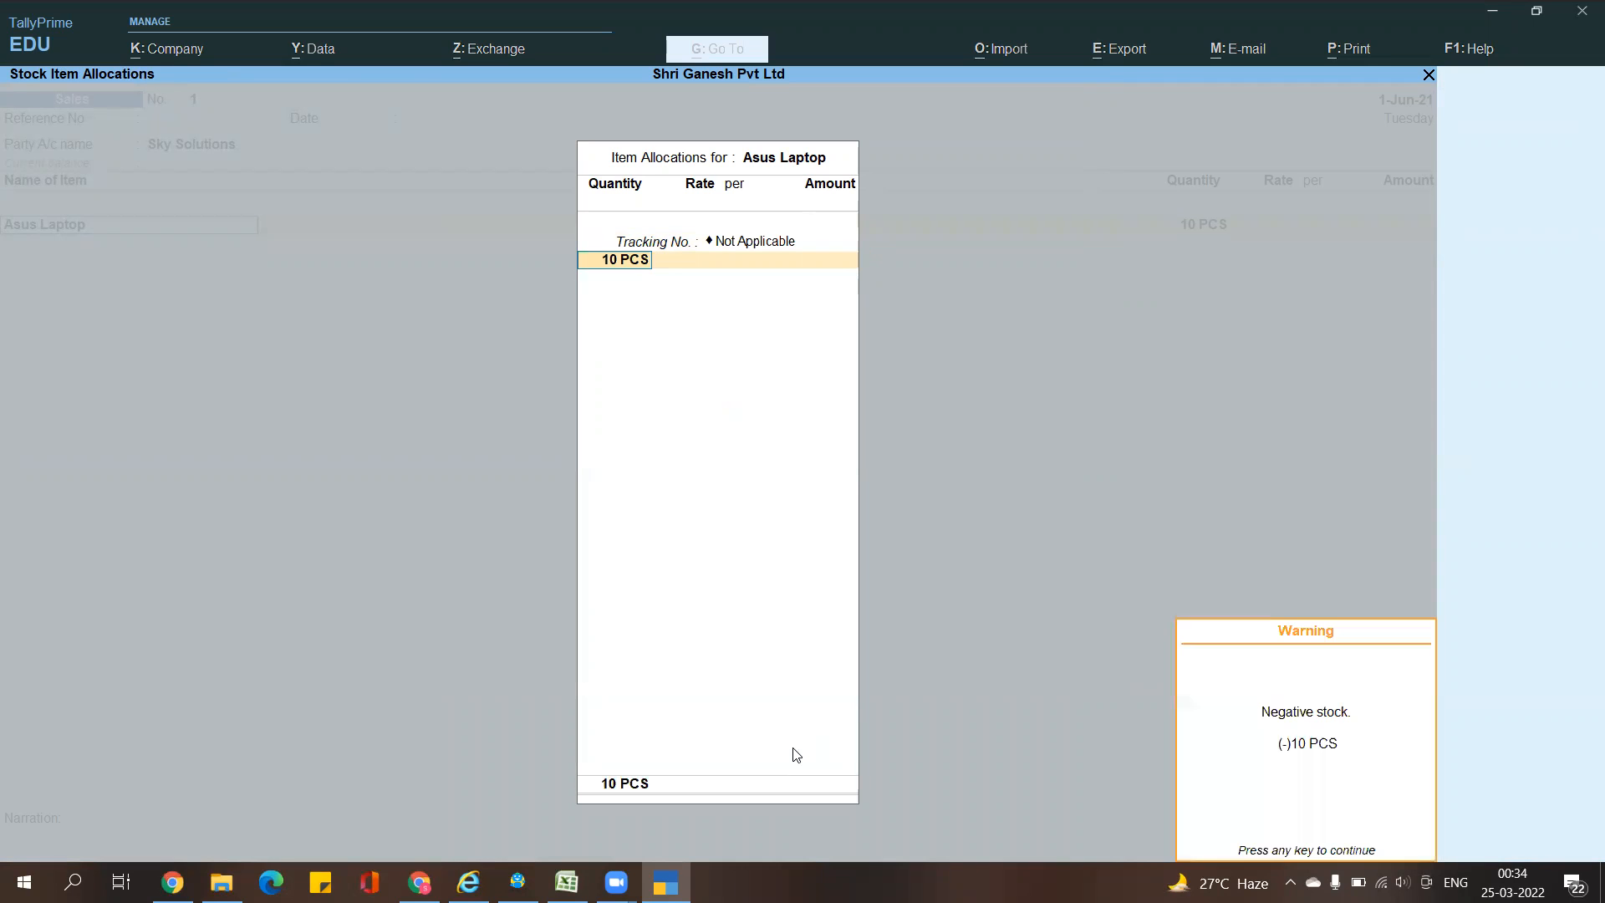
pyautogui.press('Return')
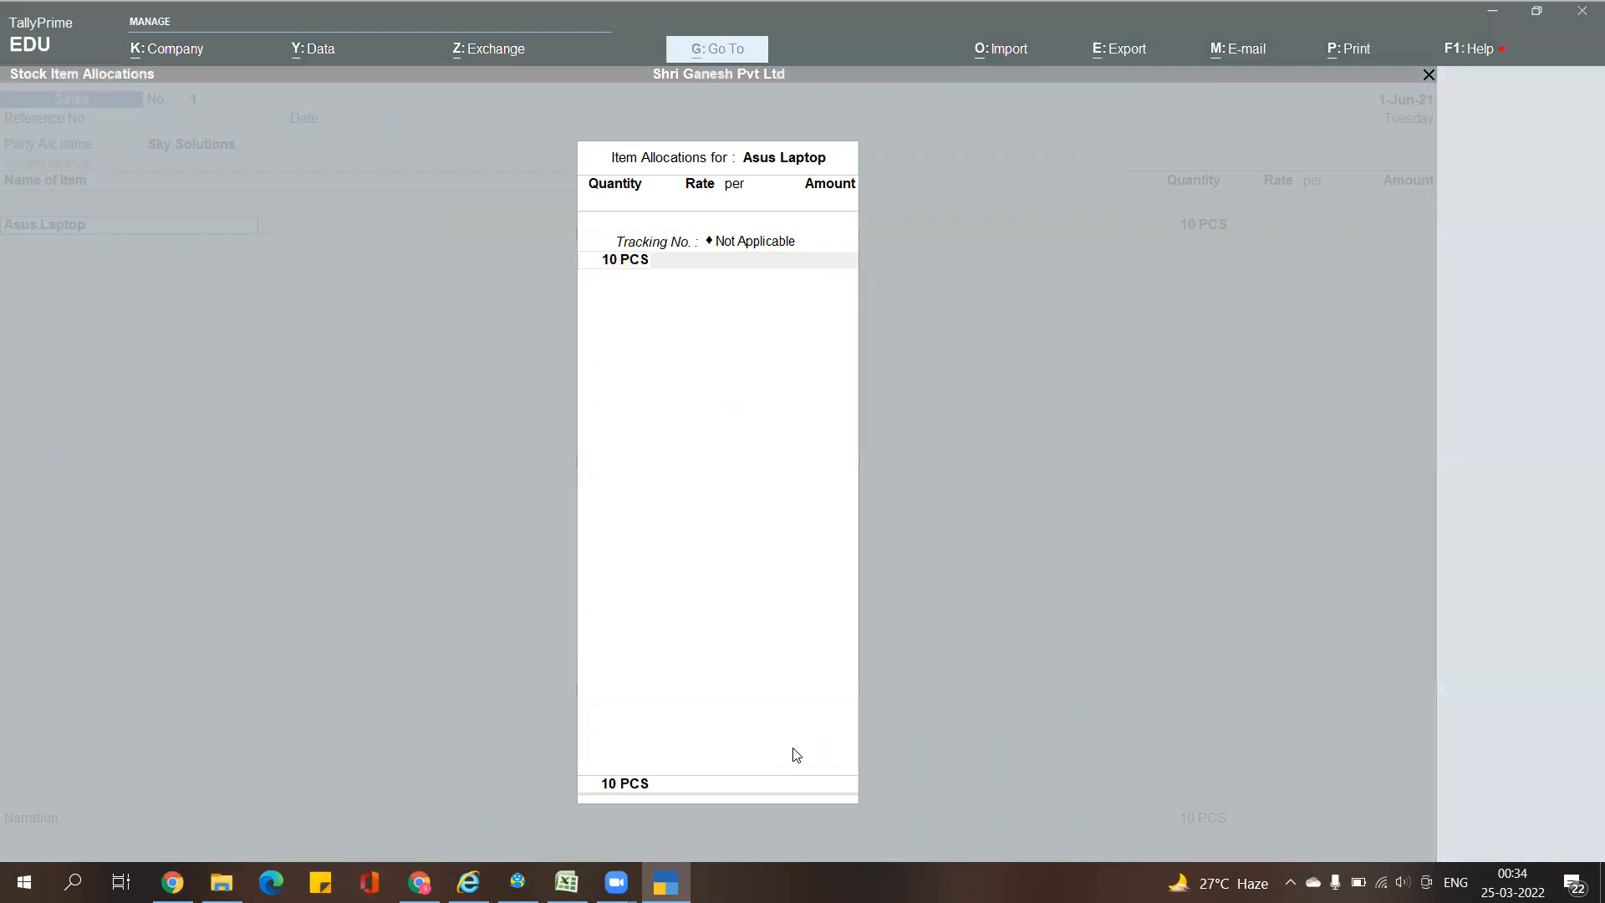
# Check the quantity in the e-book's Illustration 7 and set the Asus Laptop quantity to 2 PCS
pyautogui.hotkey('alt', 'Tab')
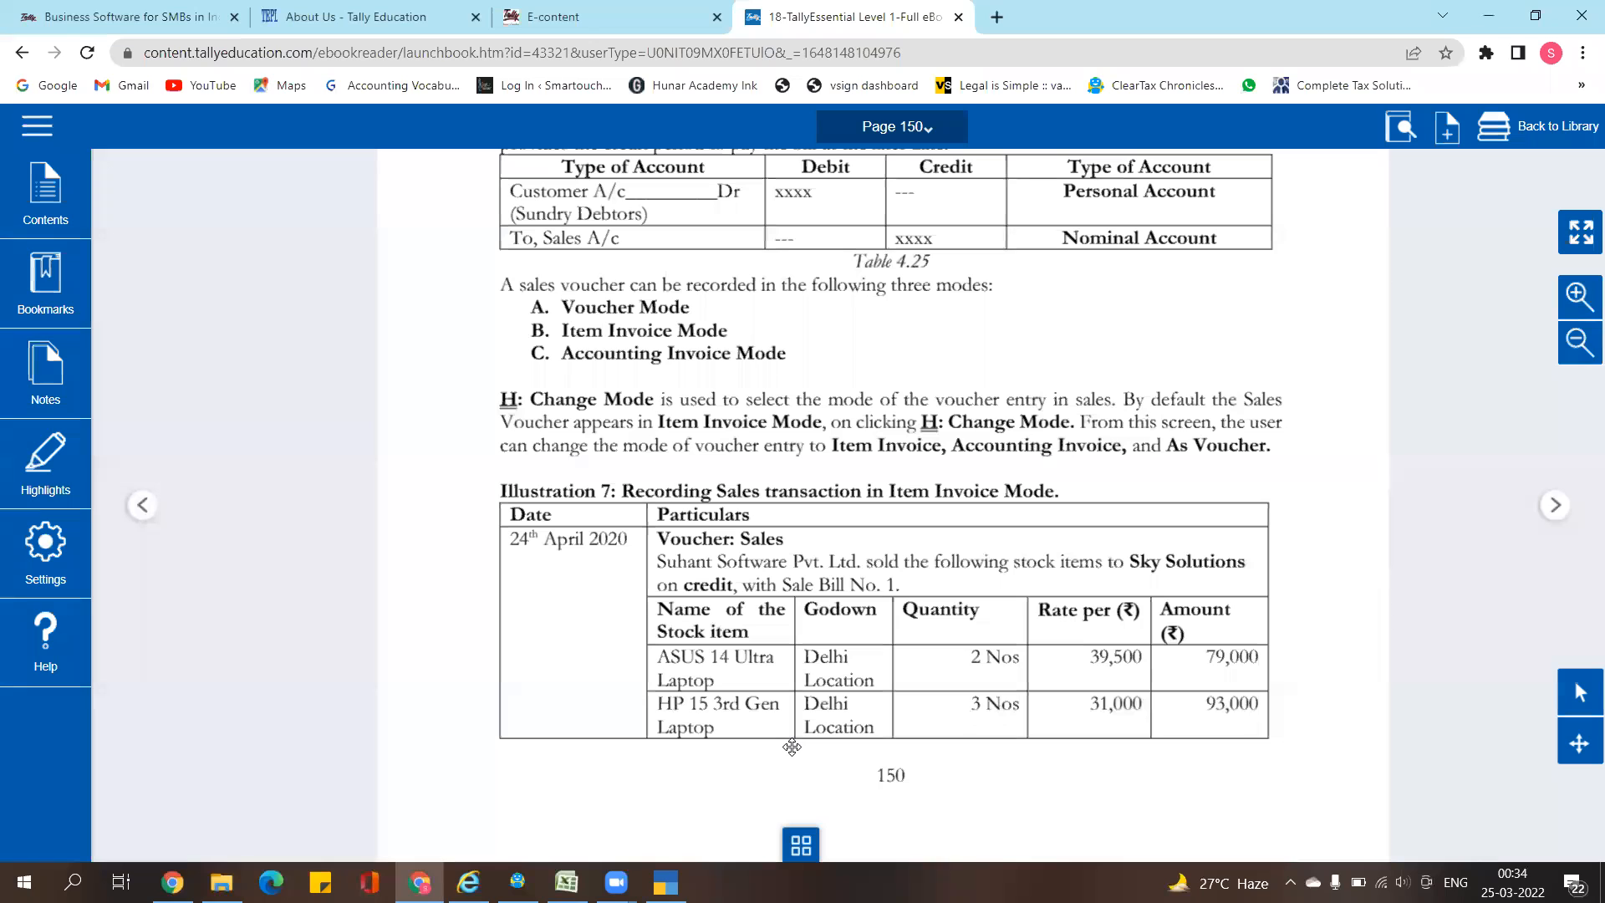
pyautogui.hotkey('alt', 'Tab')
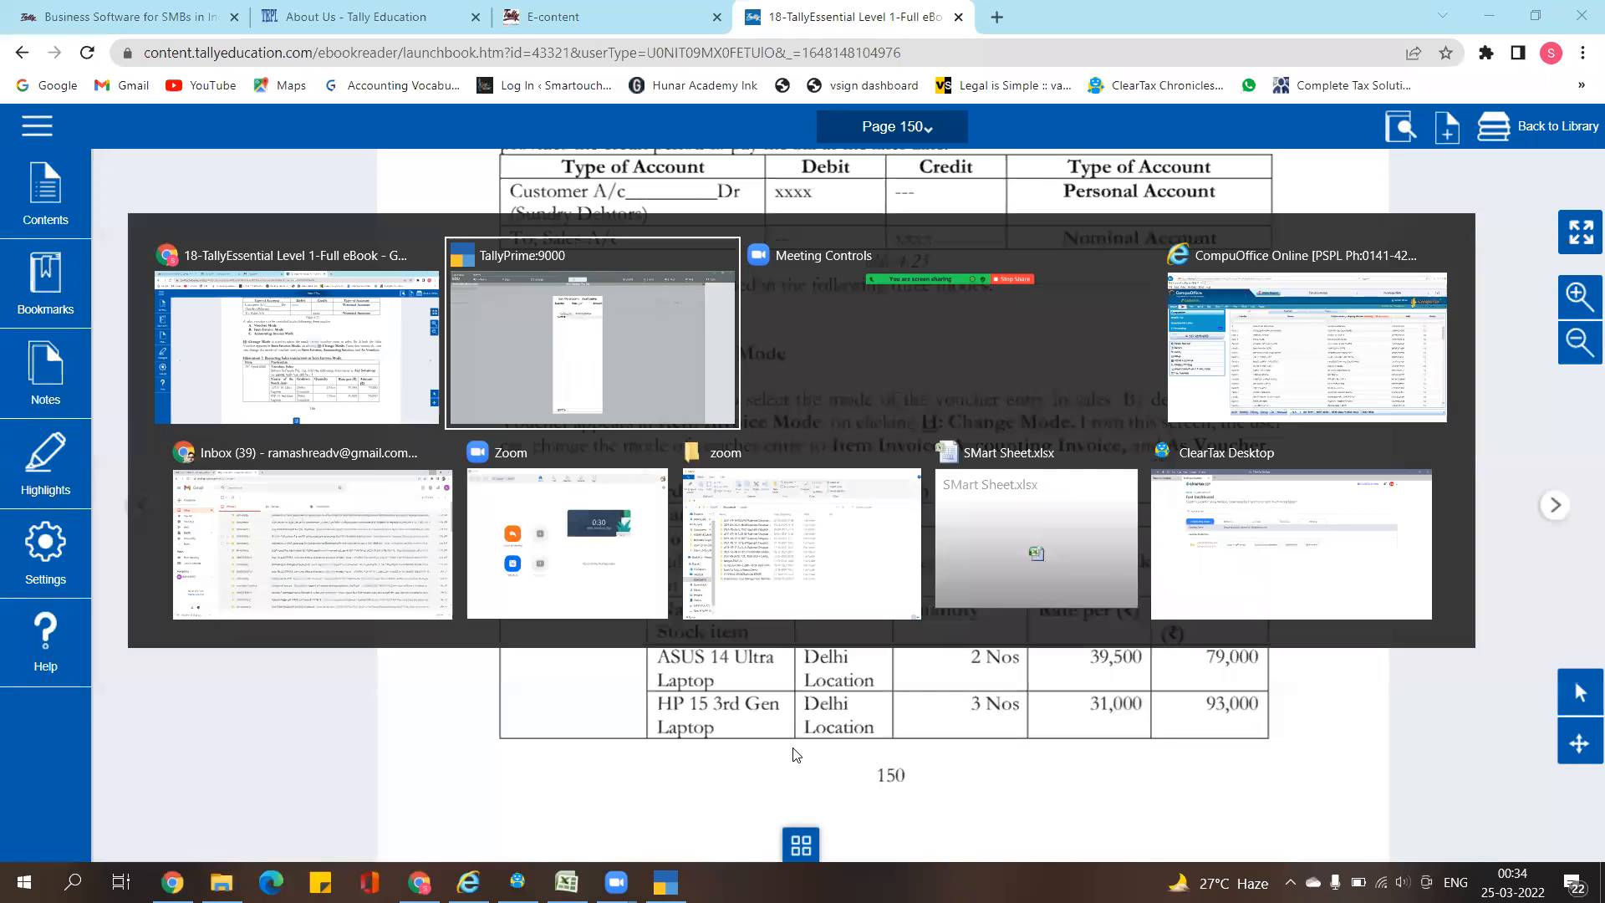
pyautogui.press('BackSpace')
pyautogui.write('2')
pyautogui.press('Return')
pyautogui.press('Return')
# Check the rate in the e-book's Illustration 7 and set the Asus Laptop rate to 39,500 per PCS
pyautogui.hotkey('alt', 'Tab')
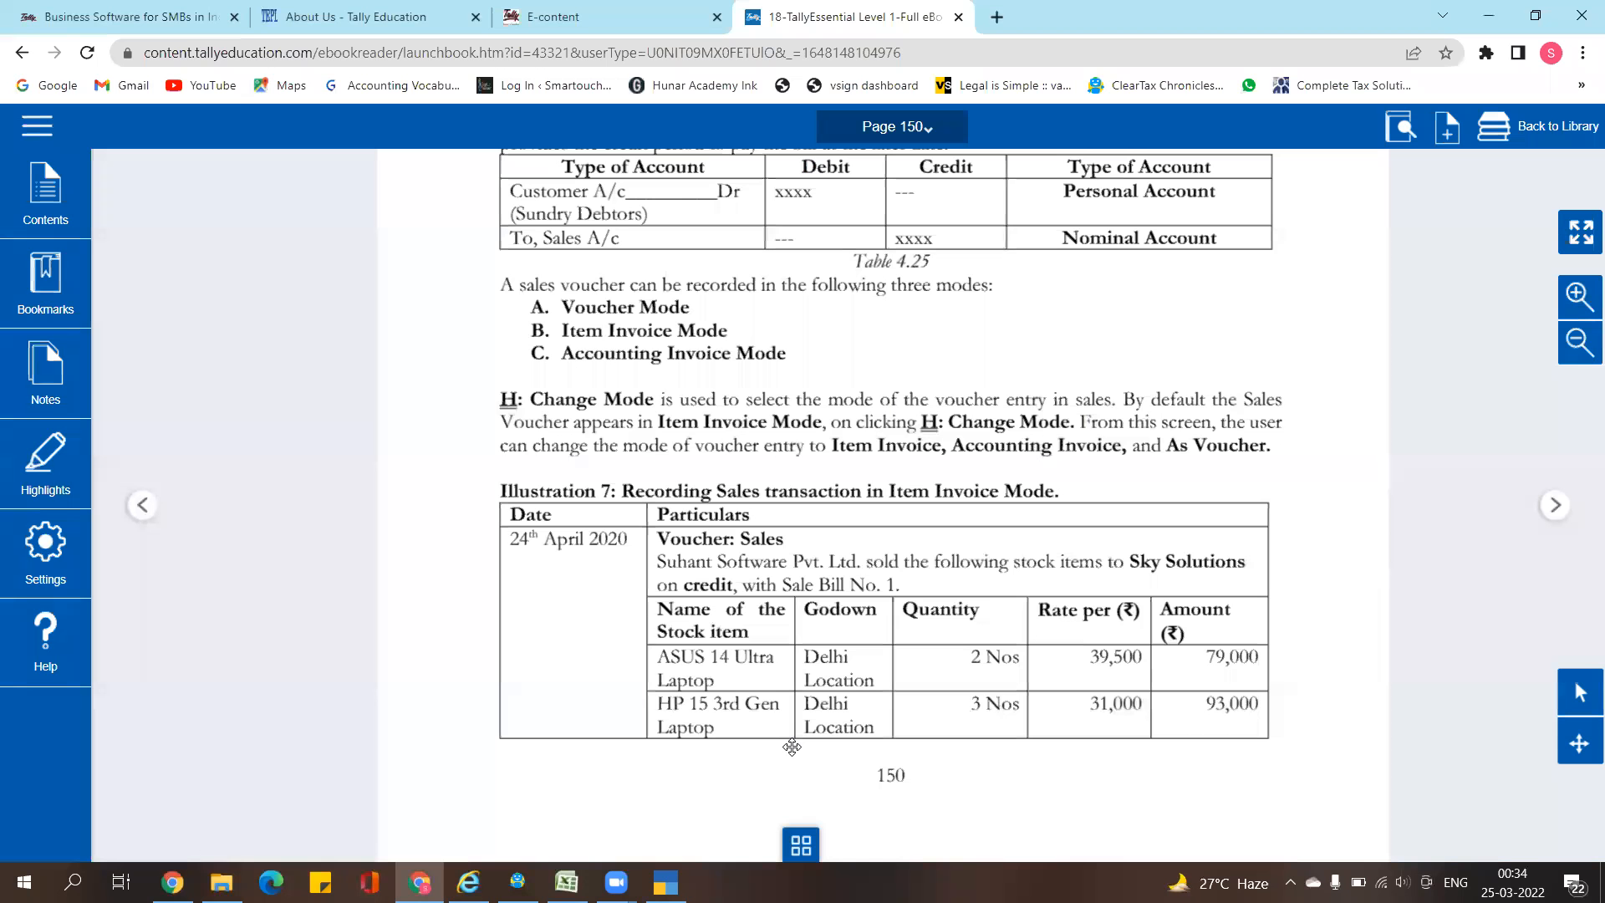
pyautogui.hotkey('alt', 'Tab')
pyautogui.write('39500')
pyautogui.press('Return')
pyautogui.press('Return')
pyautogui.press('Return')
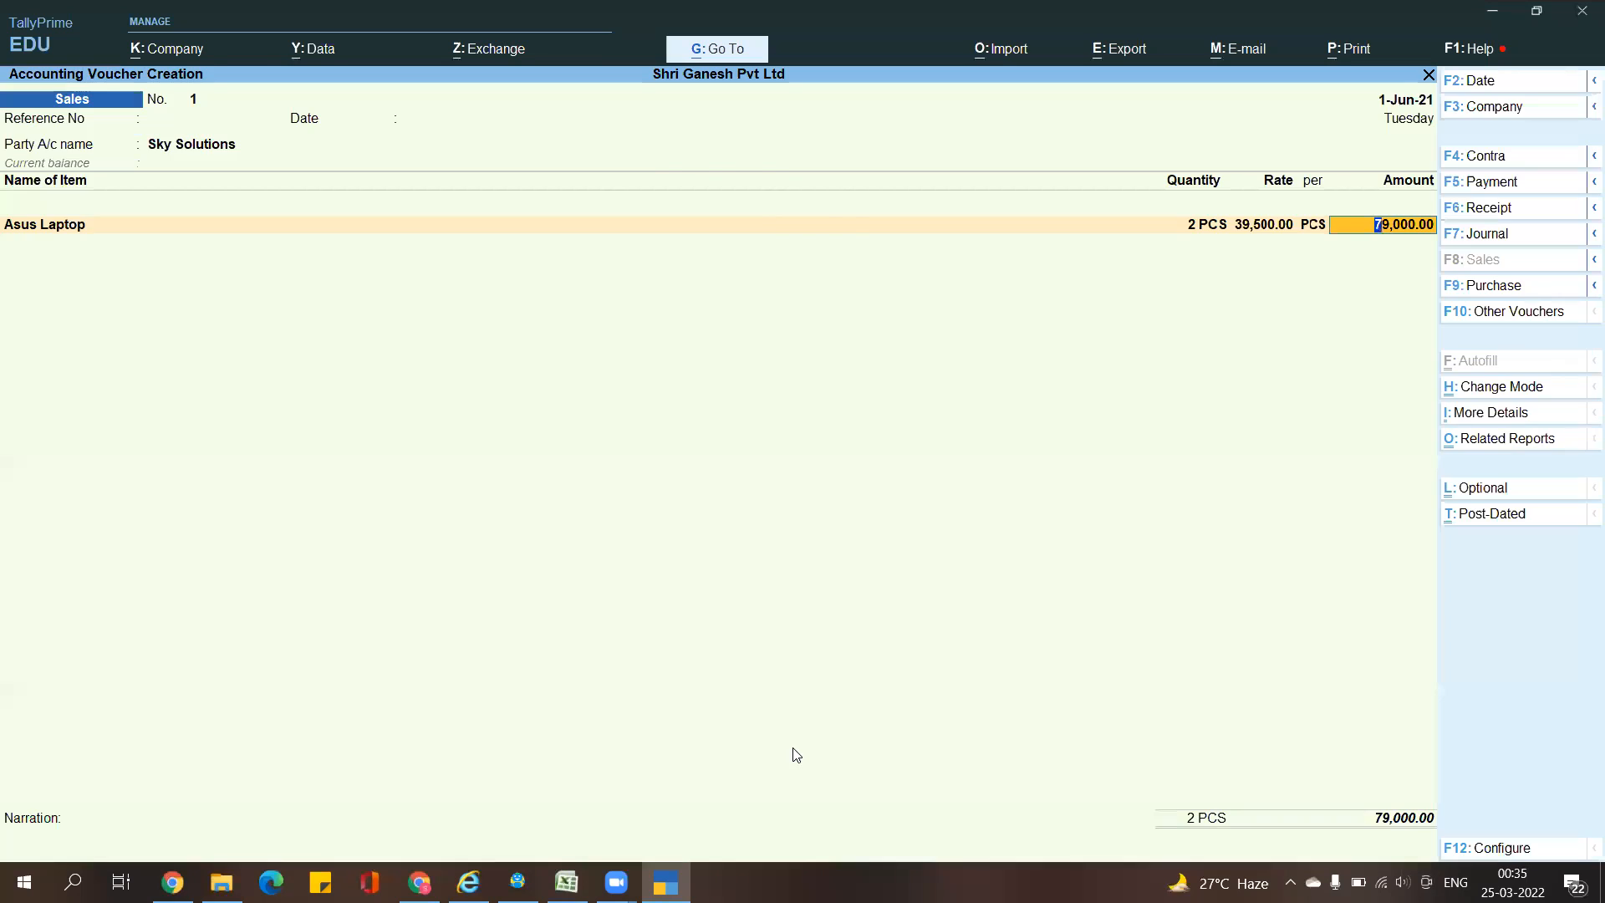
pyautogui.press('Return')
# Create a ledger named Sale under Sales Accounts for the Asus Laptop line and save it with inventory values affected set to Yes
pyautogui.hotkey('alt', 'c')
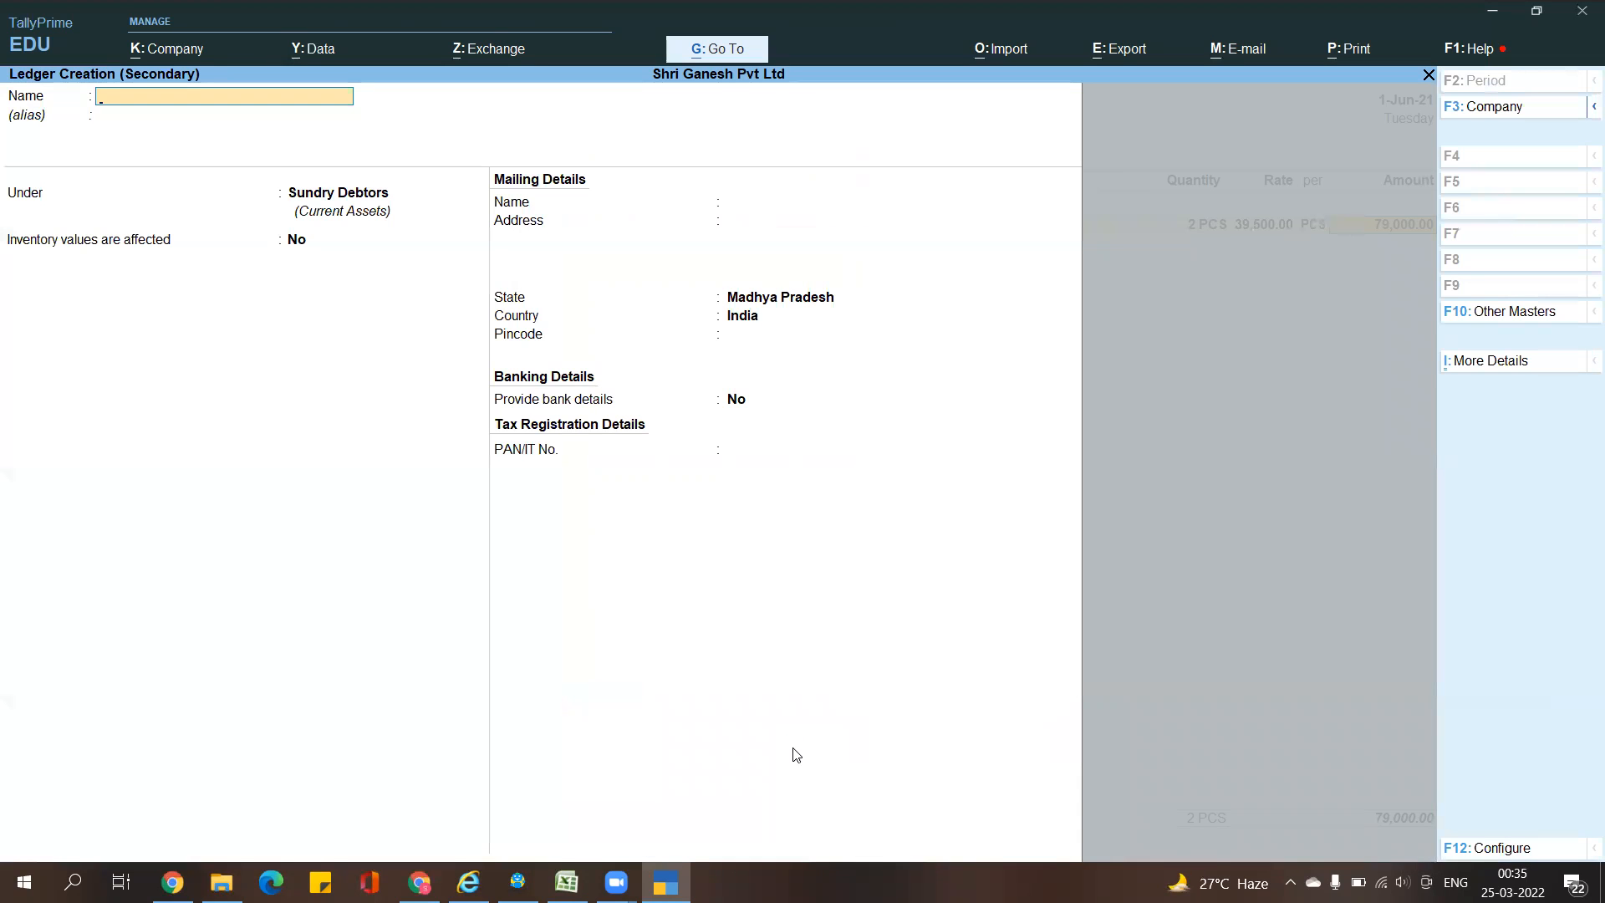
pyautogui.press('Escape')
pyautogui.press('y')
pyautogui.hotkey('alt', 'c')
pyautogui.write('Sale')
pyautogui.press('Return')
pyautogui.write('Sale')
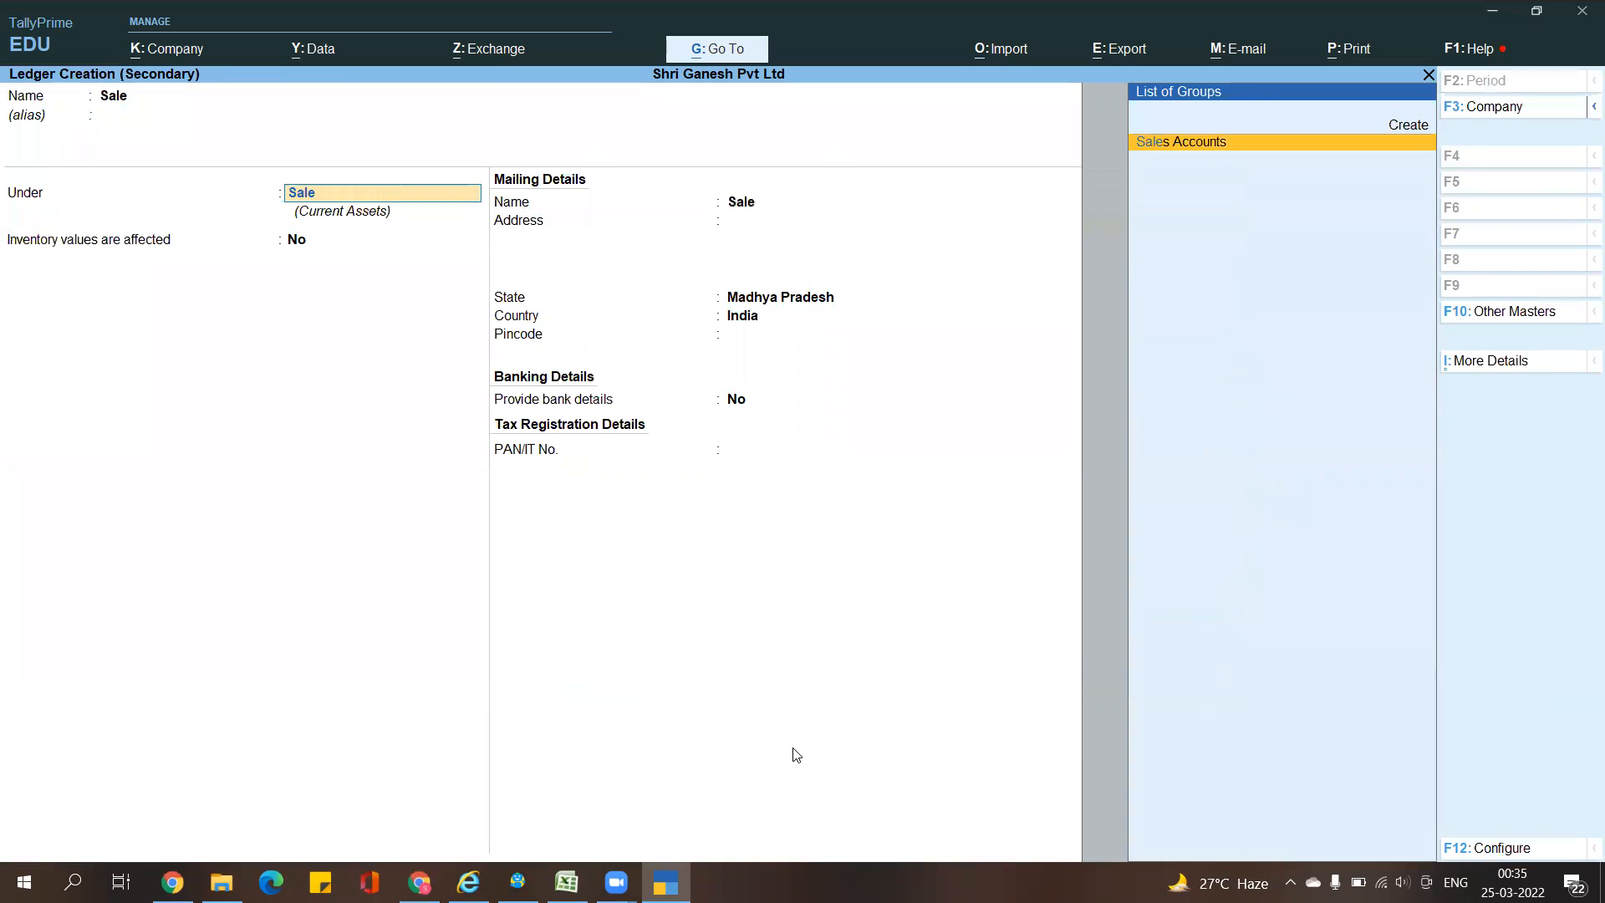
pyautogui.press('Return')
pyautogui.hotkey('ctrl', 'a')
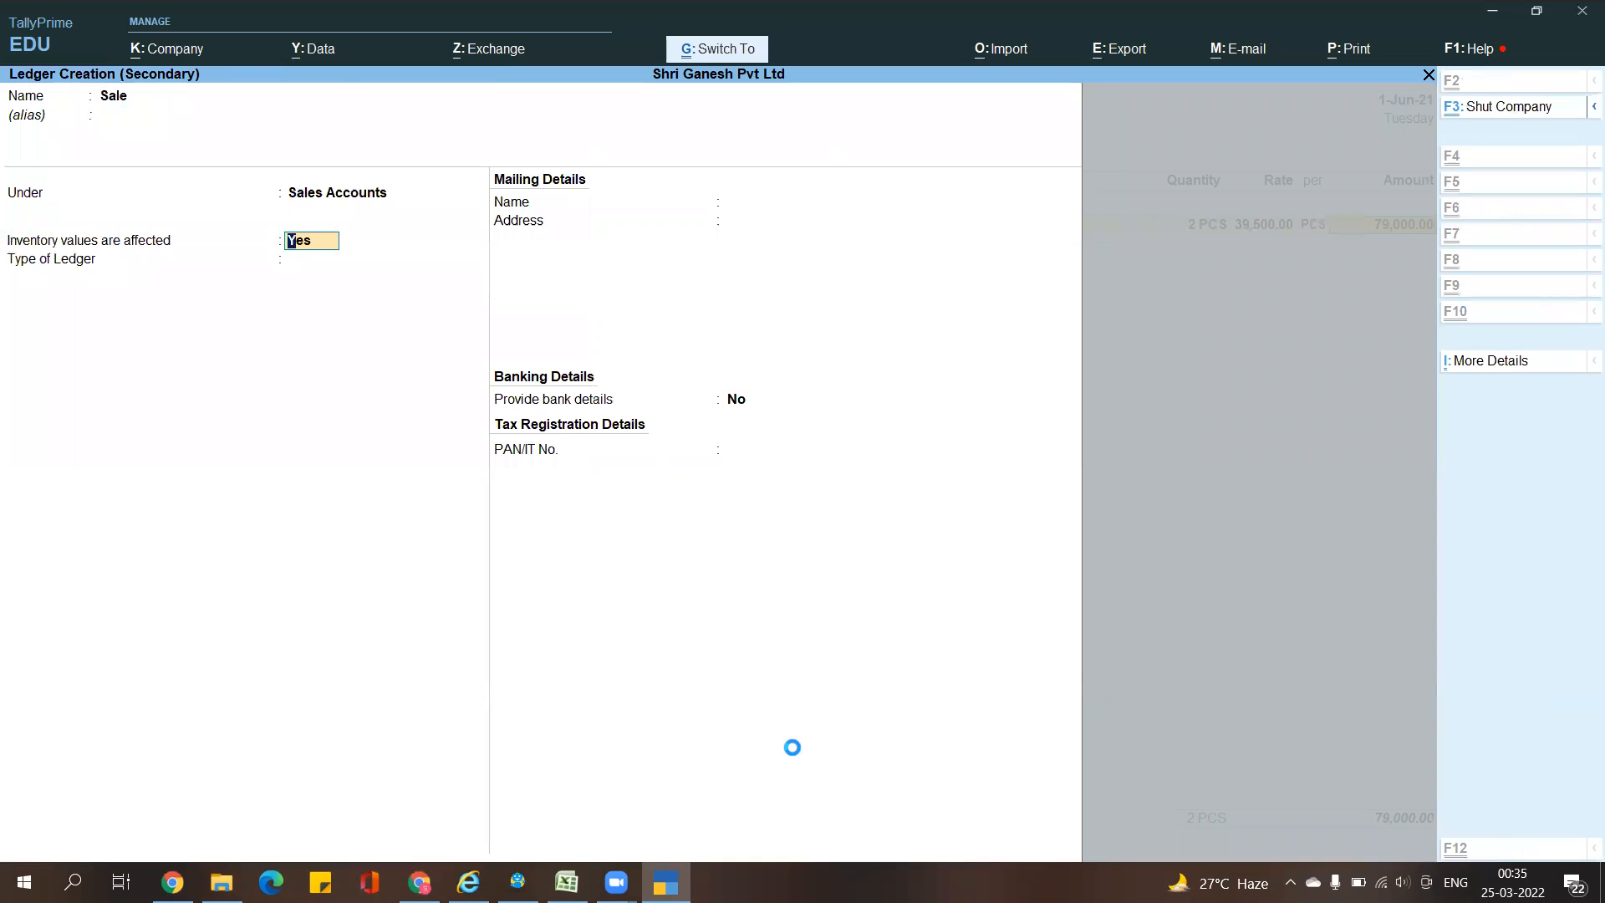
pyautogui.hotkey('ctrl', 'a')
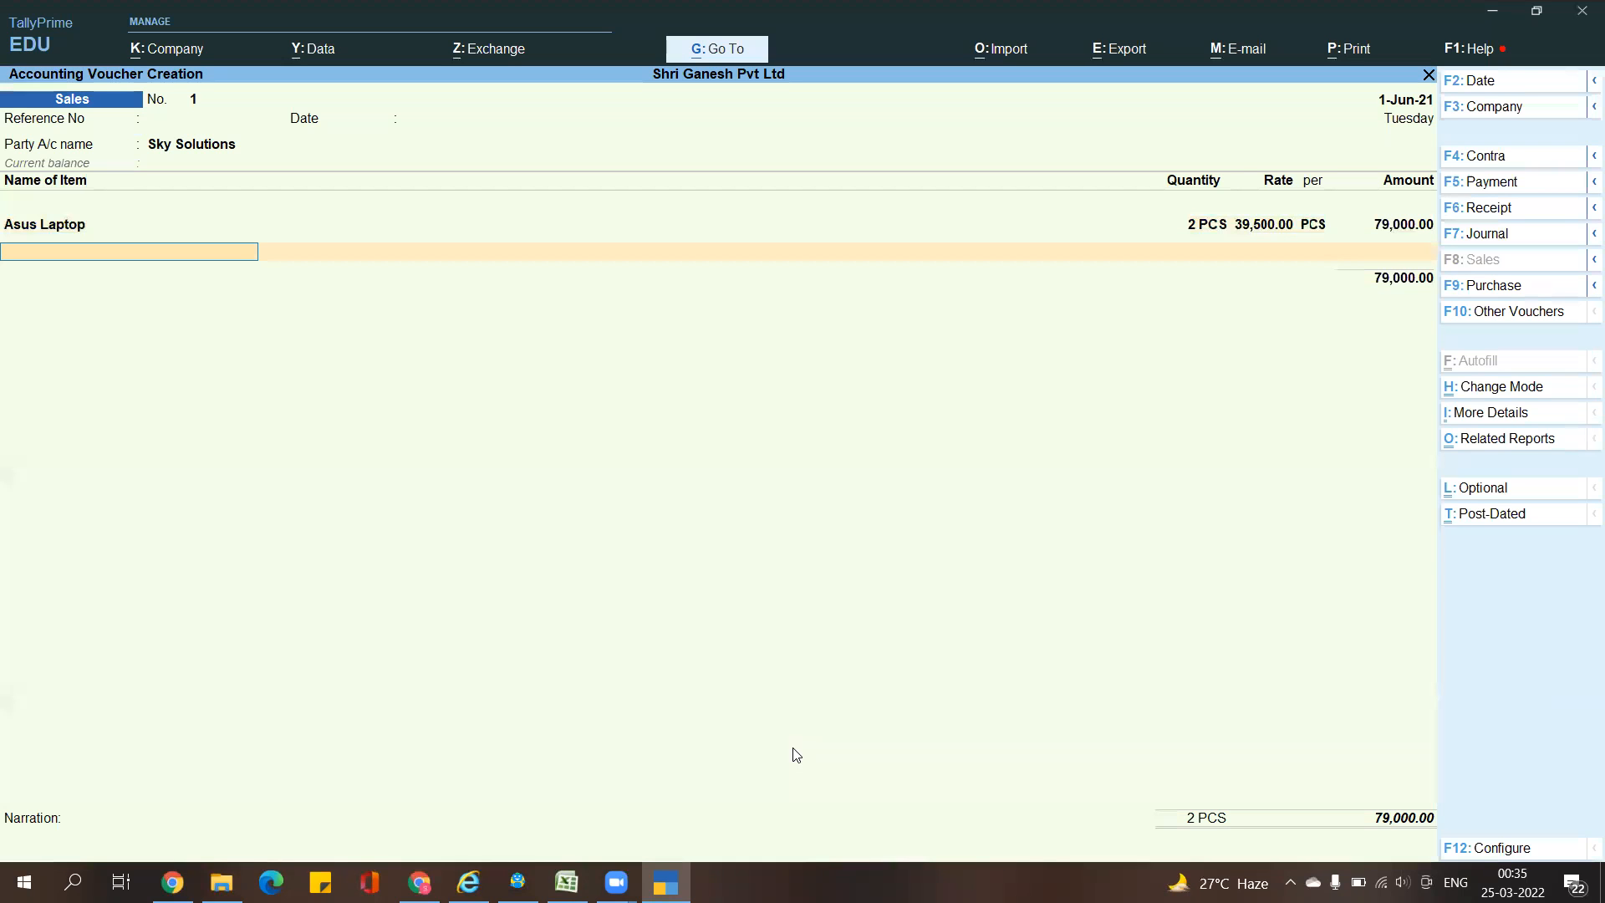
# Check the second item in the e-book's Illustration 7 and start a new stock item named HP Laptop without an alias
pyautogui.press('ctrl')
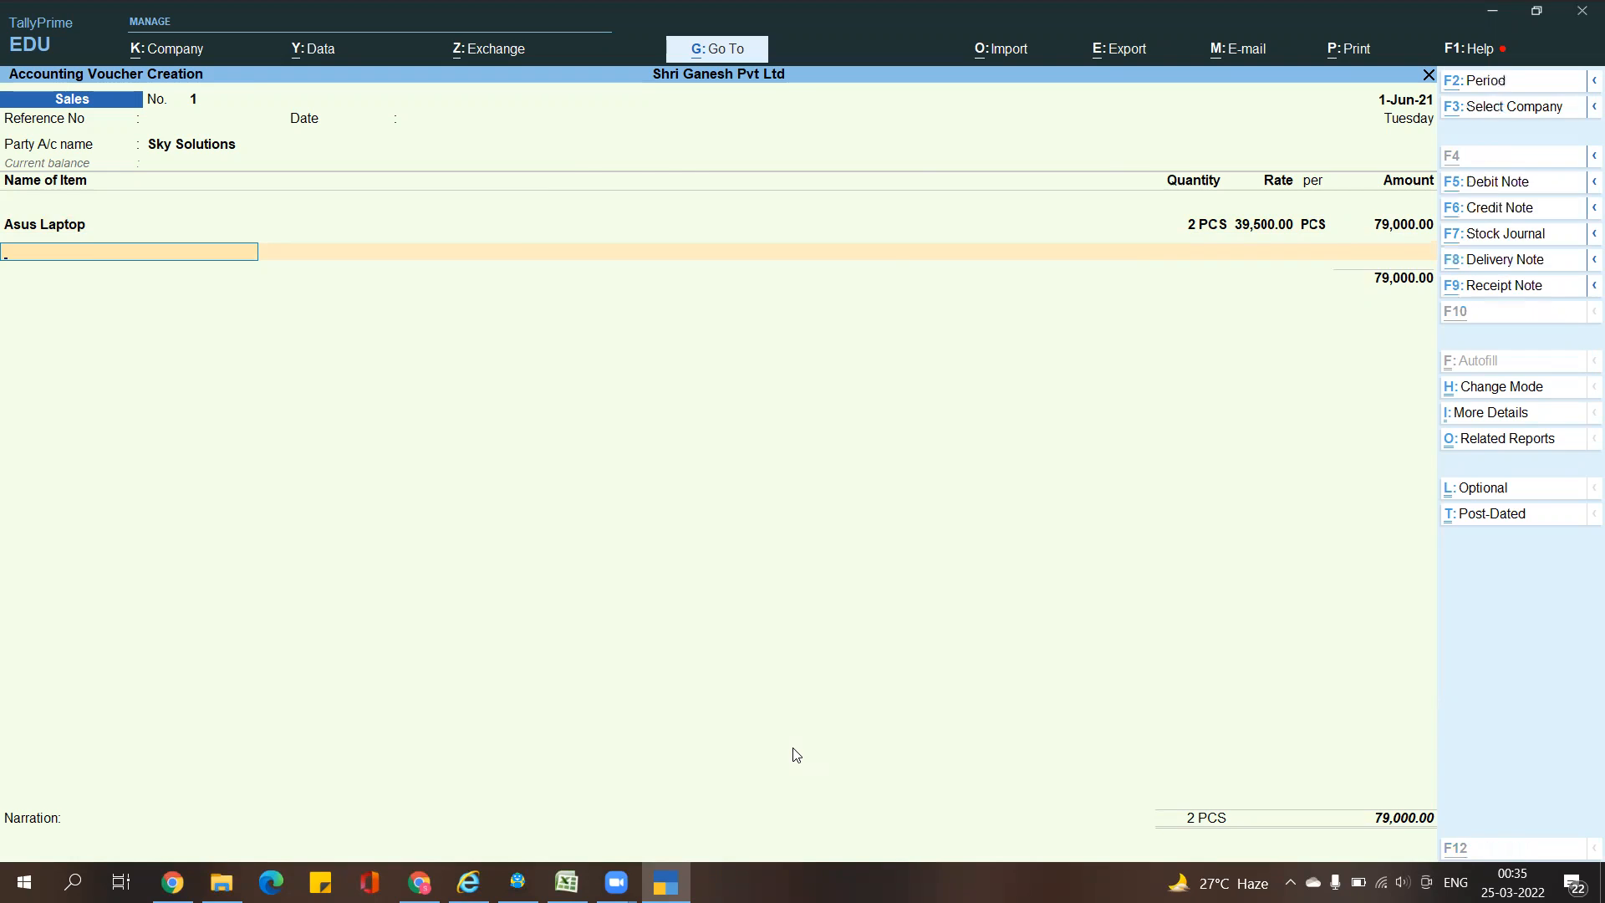
pyautogui.hotkey('alt', 'Tab')
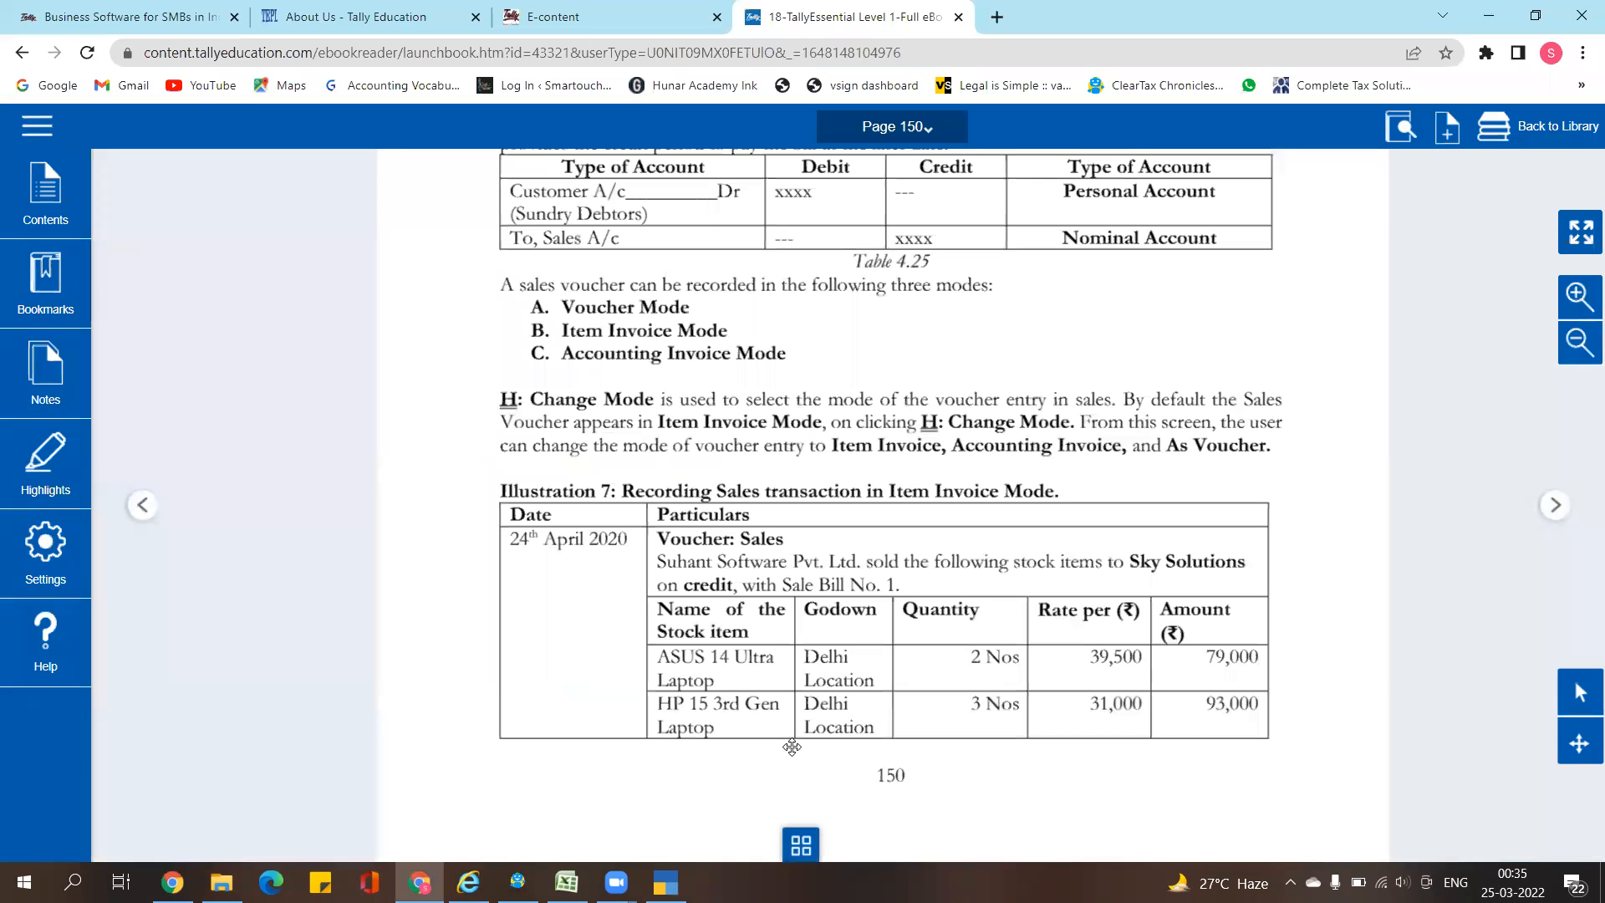
pyautogui.hotkey('alt', 'Tab')
pyautogui.hotkey('alt', 'c')
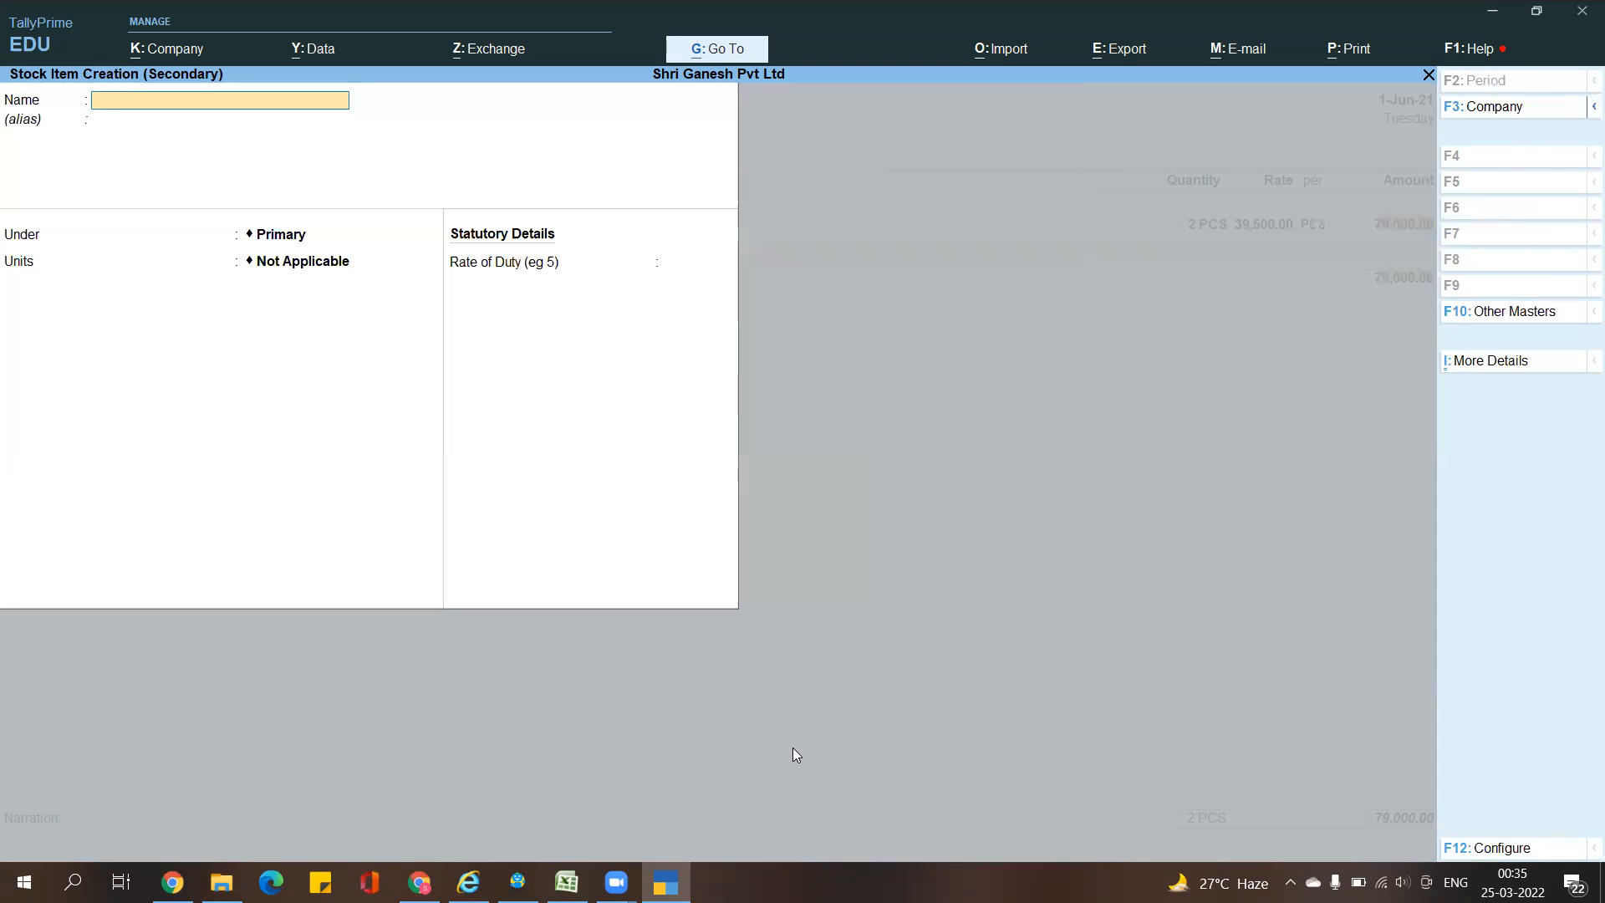
pyautogui.write('HP Latop')
pyautogui.press('alt')
pyautogui.hotkey('alt', 'Tab')
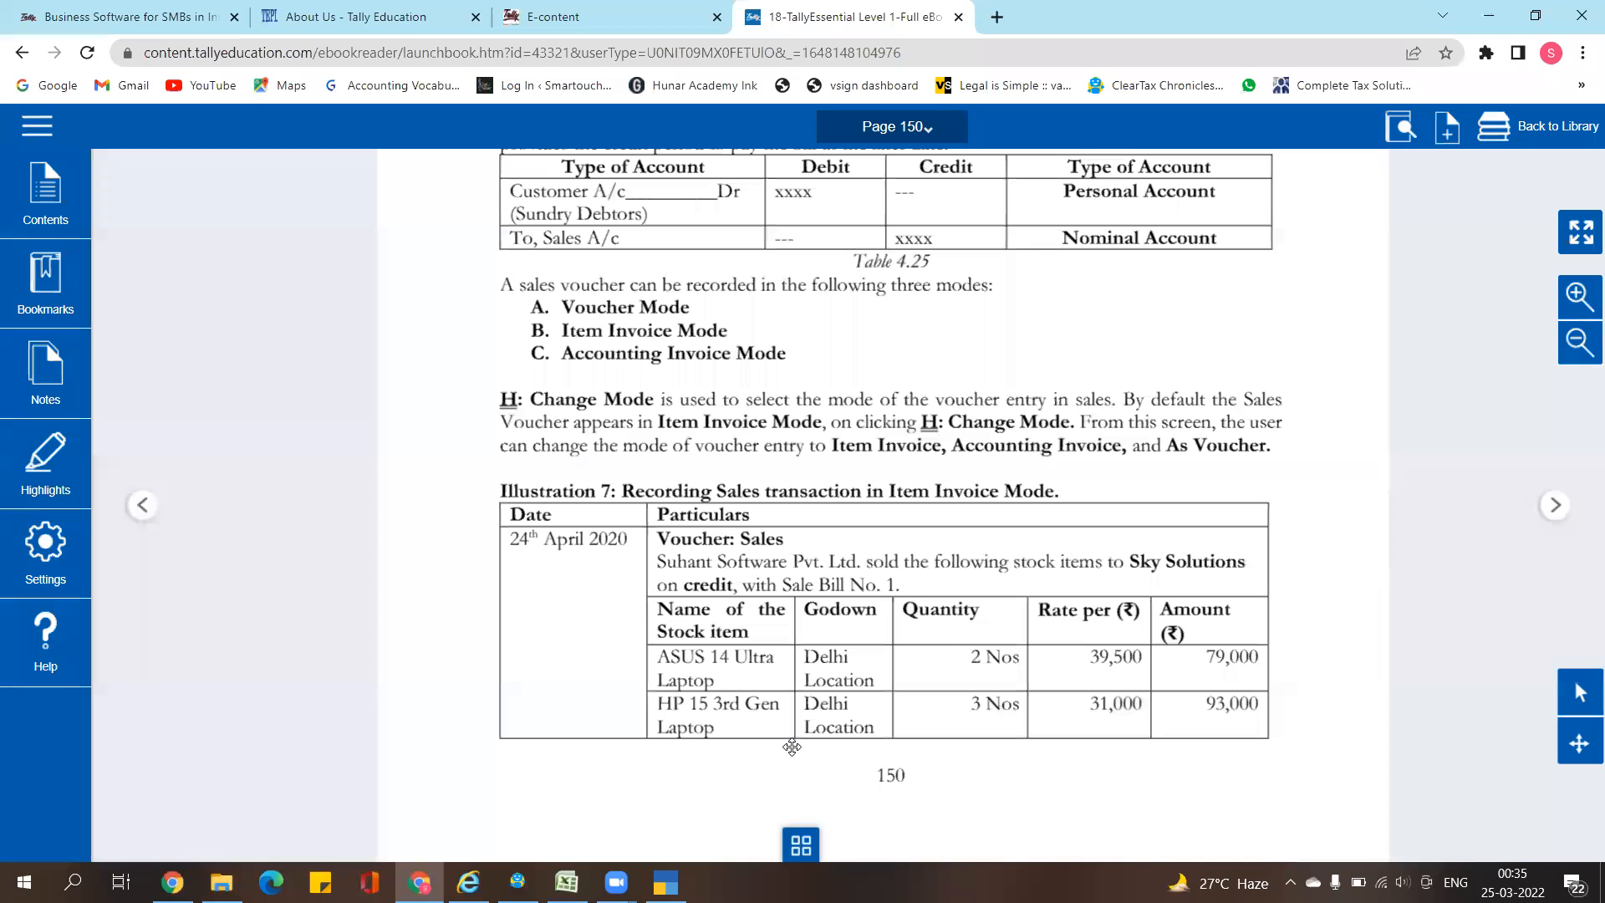
pyautogui.hotkey('alt', 'Tab')
pyautogui.press('BackSpace')
pyautogui.press('BackSpace')
pyautogui.press('BackSpace')
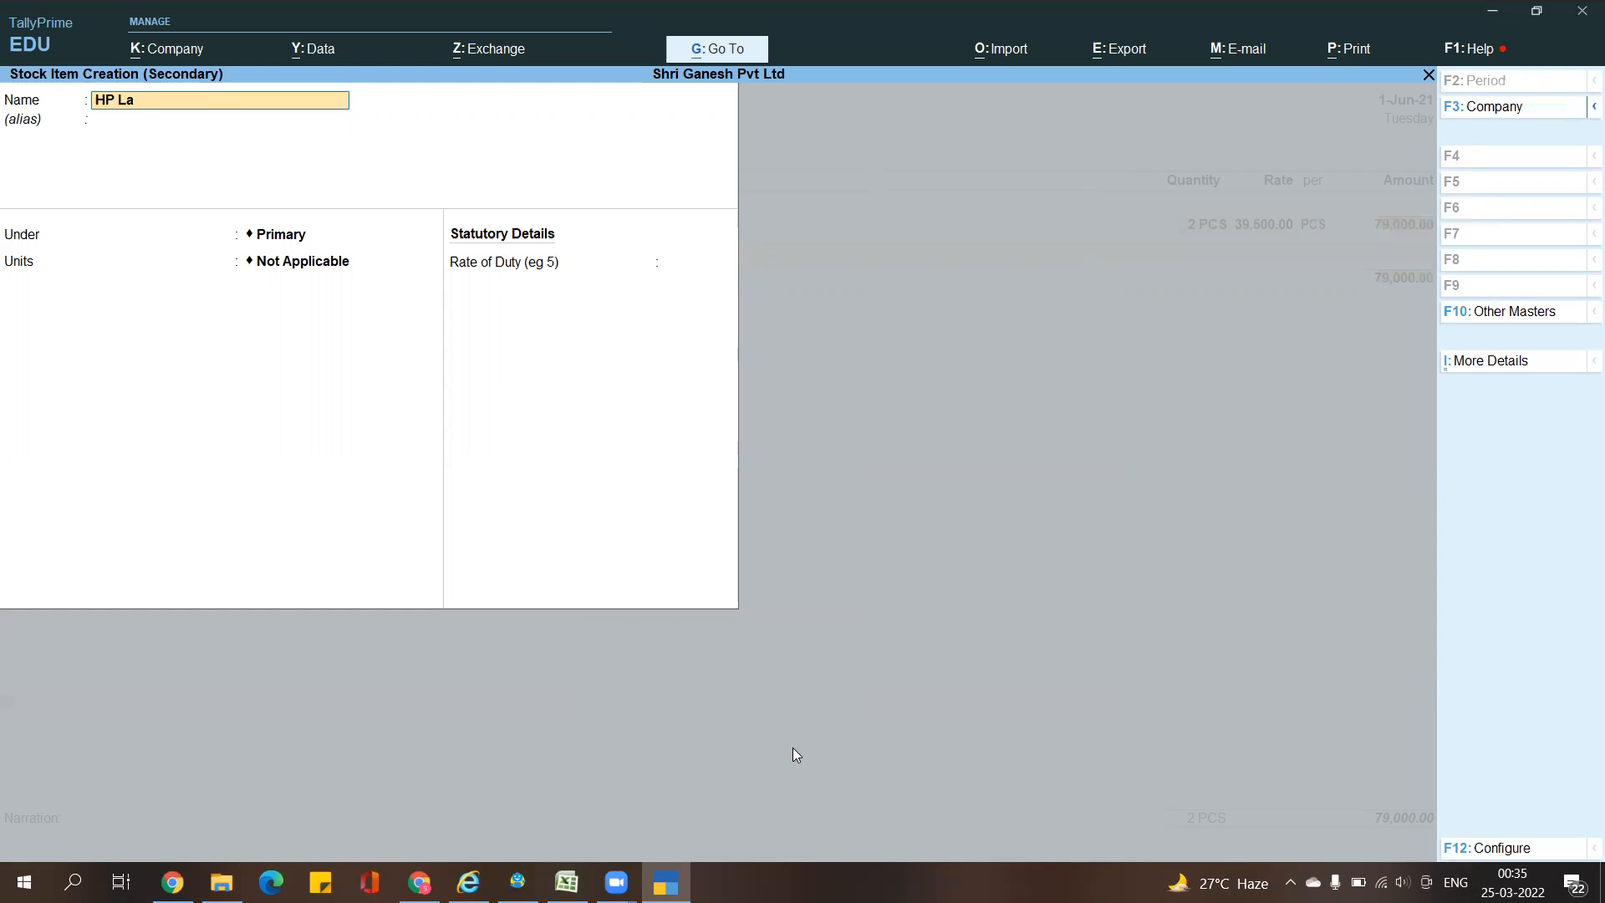
pyautogui.write('ptop')
pyautogui.press('Return')
pyautogui.press('Return')
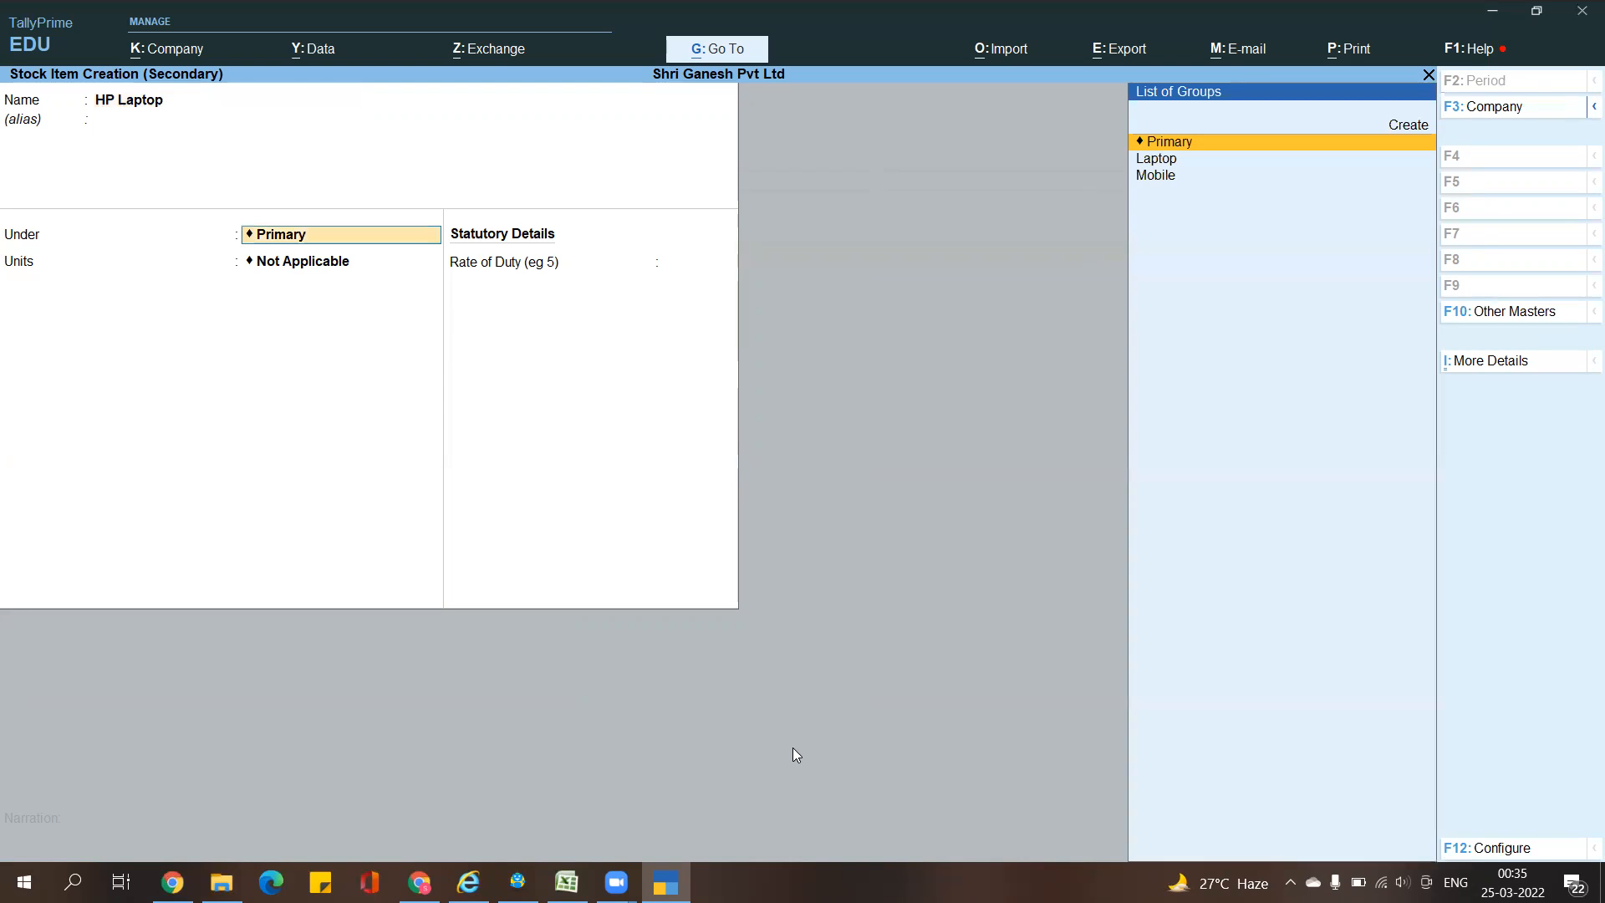
# Place the HP Laptop item under the Laptop group with units PCS and save it with the duty rate left blank
pyautogui.press('Down')
pyautogui.press('Return')
pyautogui.press('Down')
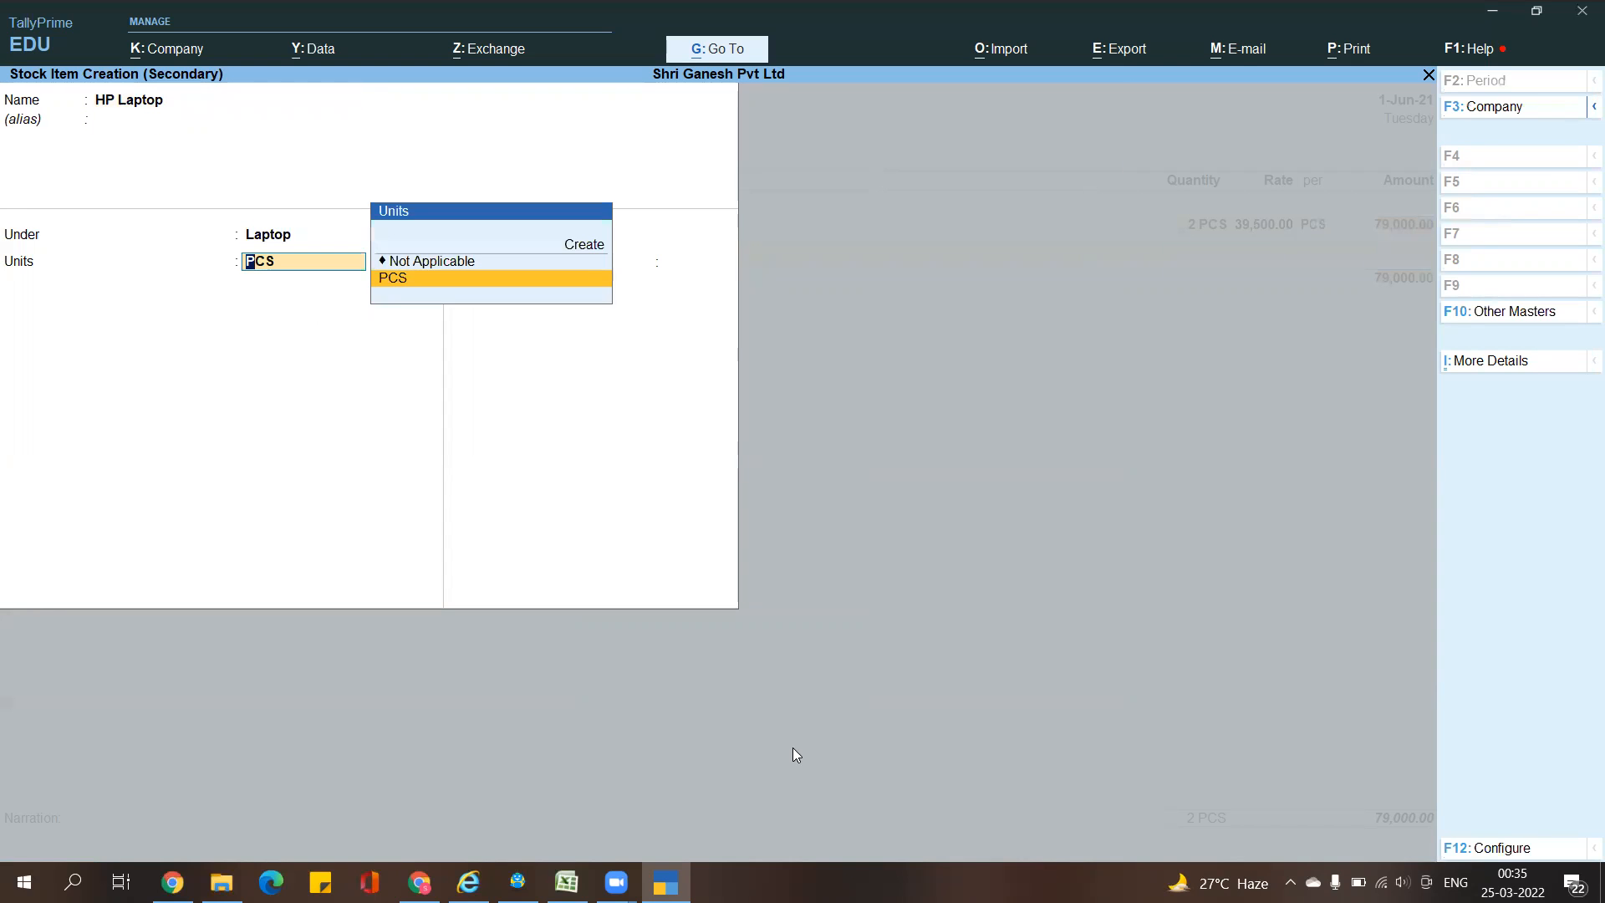
pyautogui.press('Return')
pyautogui.press('Return')
pyautogui.press('Return')
pyautogui.press('Return')
pyautogui.press('Return')
# Check the HP laptop row in the e-book and allocate 3 PCS of HP Laptop at 31,000 per PCS
pyautogui.hotkey('alt', 'Tab')
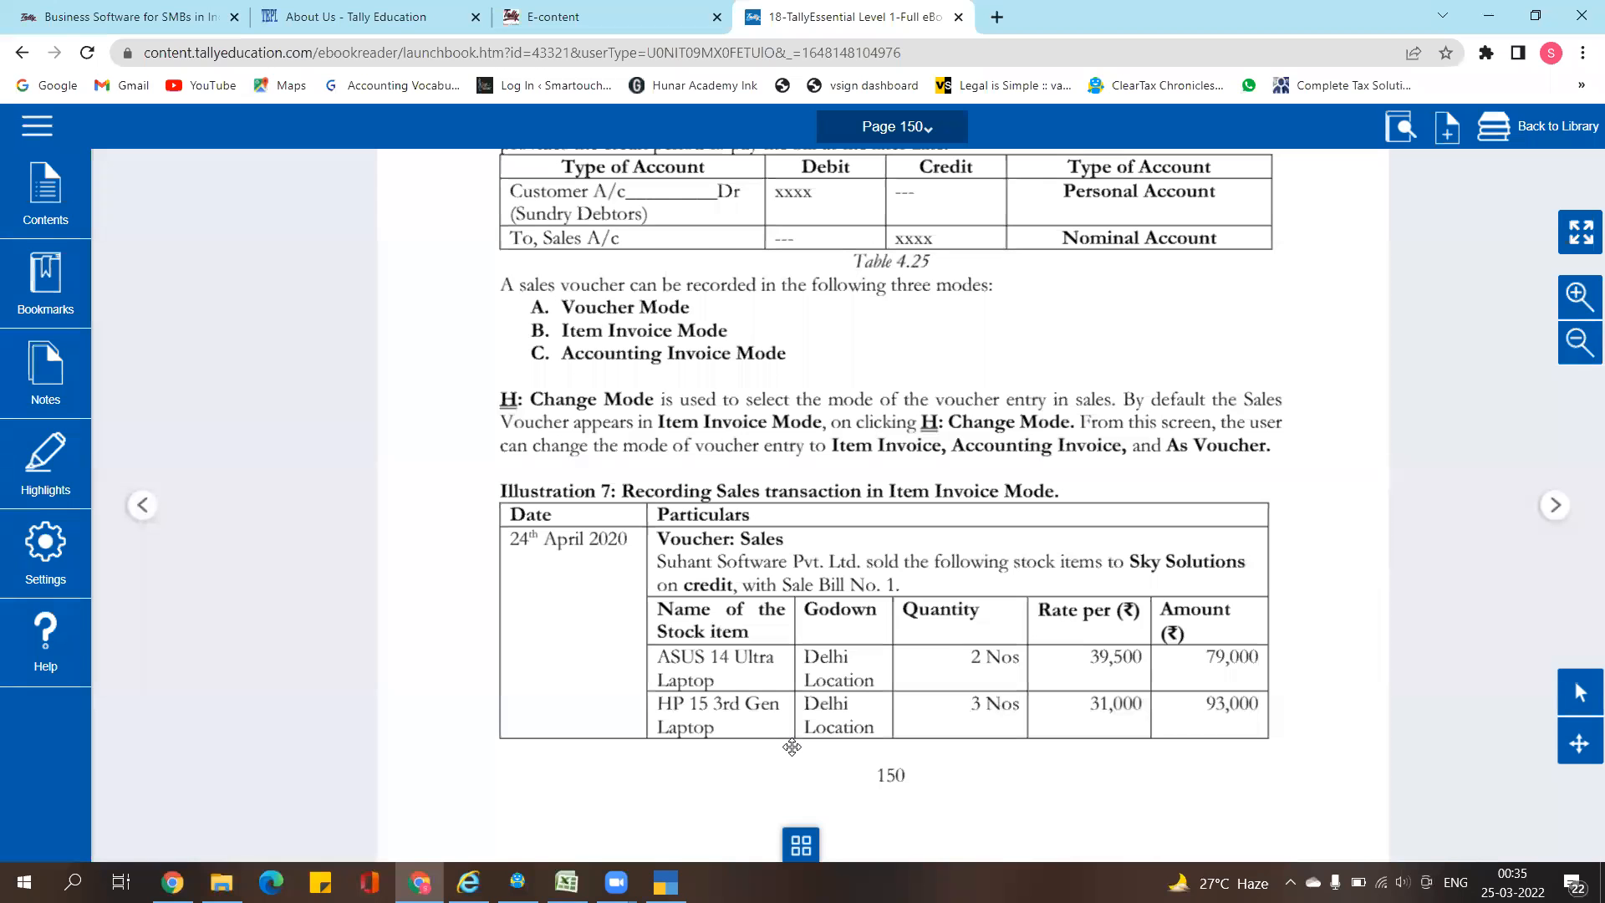
pyautogui.hotkey('alt', 'Tab')
pyautogui.write('3')
pyautogui.press('Return')
pyautogui.press('Return')
pyautogui.write('31,000')
pyautogui.press('Return')
pyautogui.press('Return')
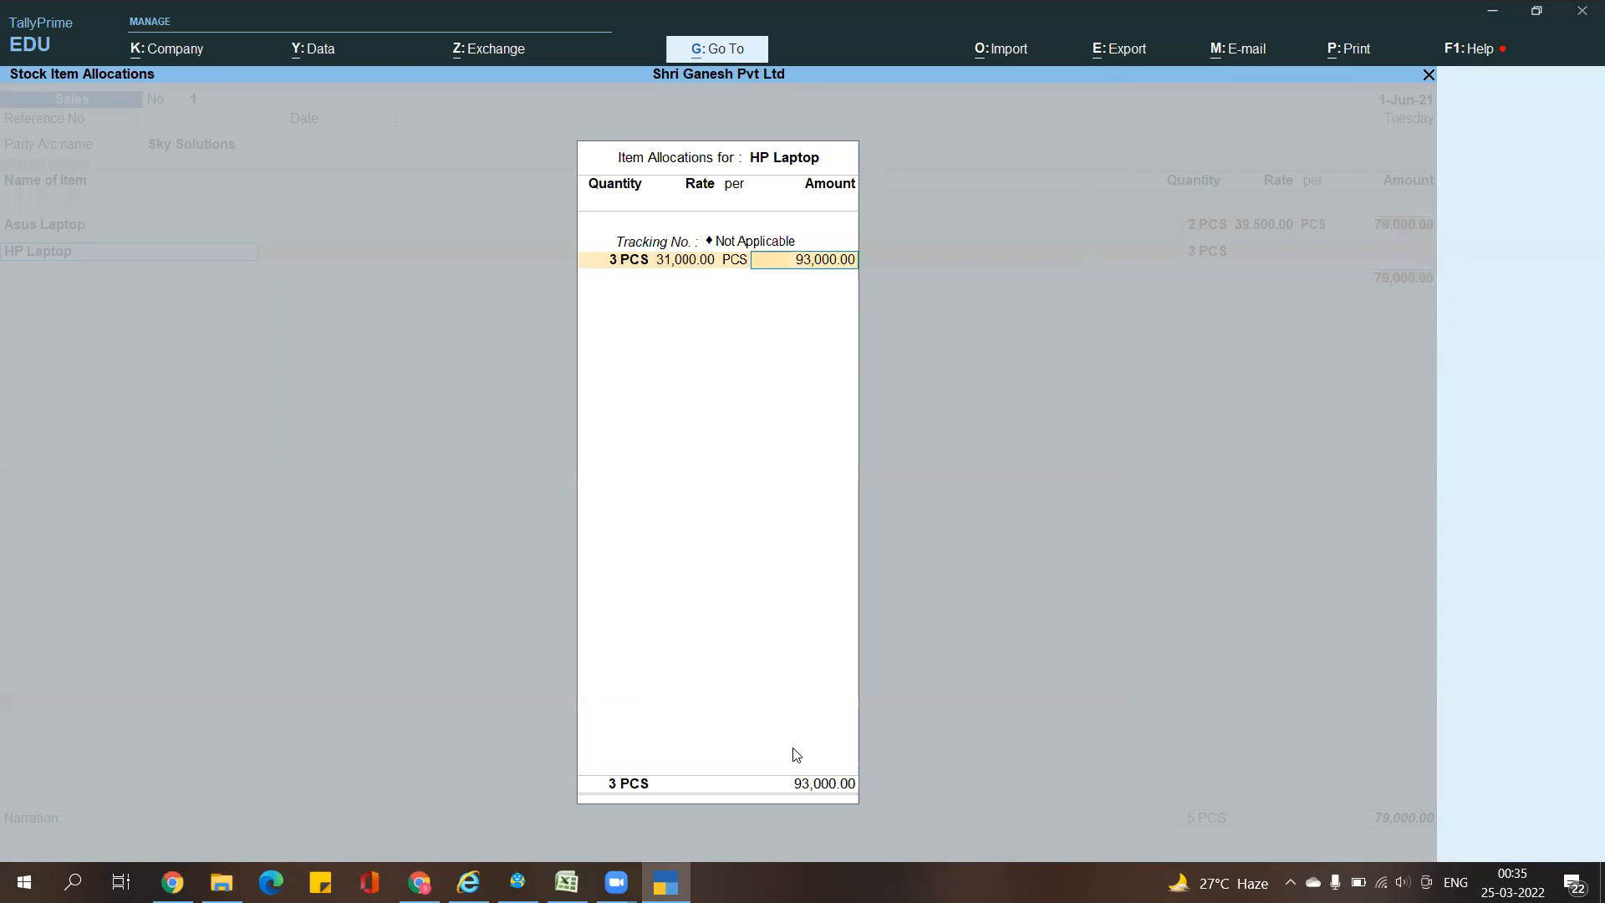
# Accept the HP Laptop line, end the item list and try to save the sales voucher without a narration
pyautogui.press('Return')
pyautogui.press('Return')
pyautogui.press('Return')
pyautogui.press('Return')
pyautogui.press('Return')
pyautogui.press('Return')
pyautogui.press('Return')
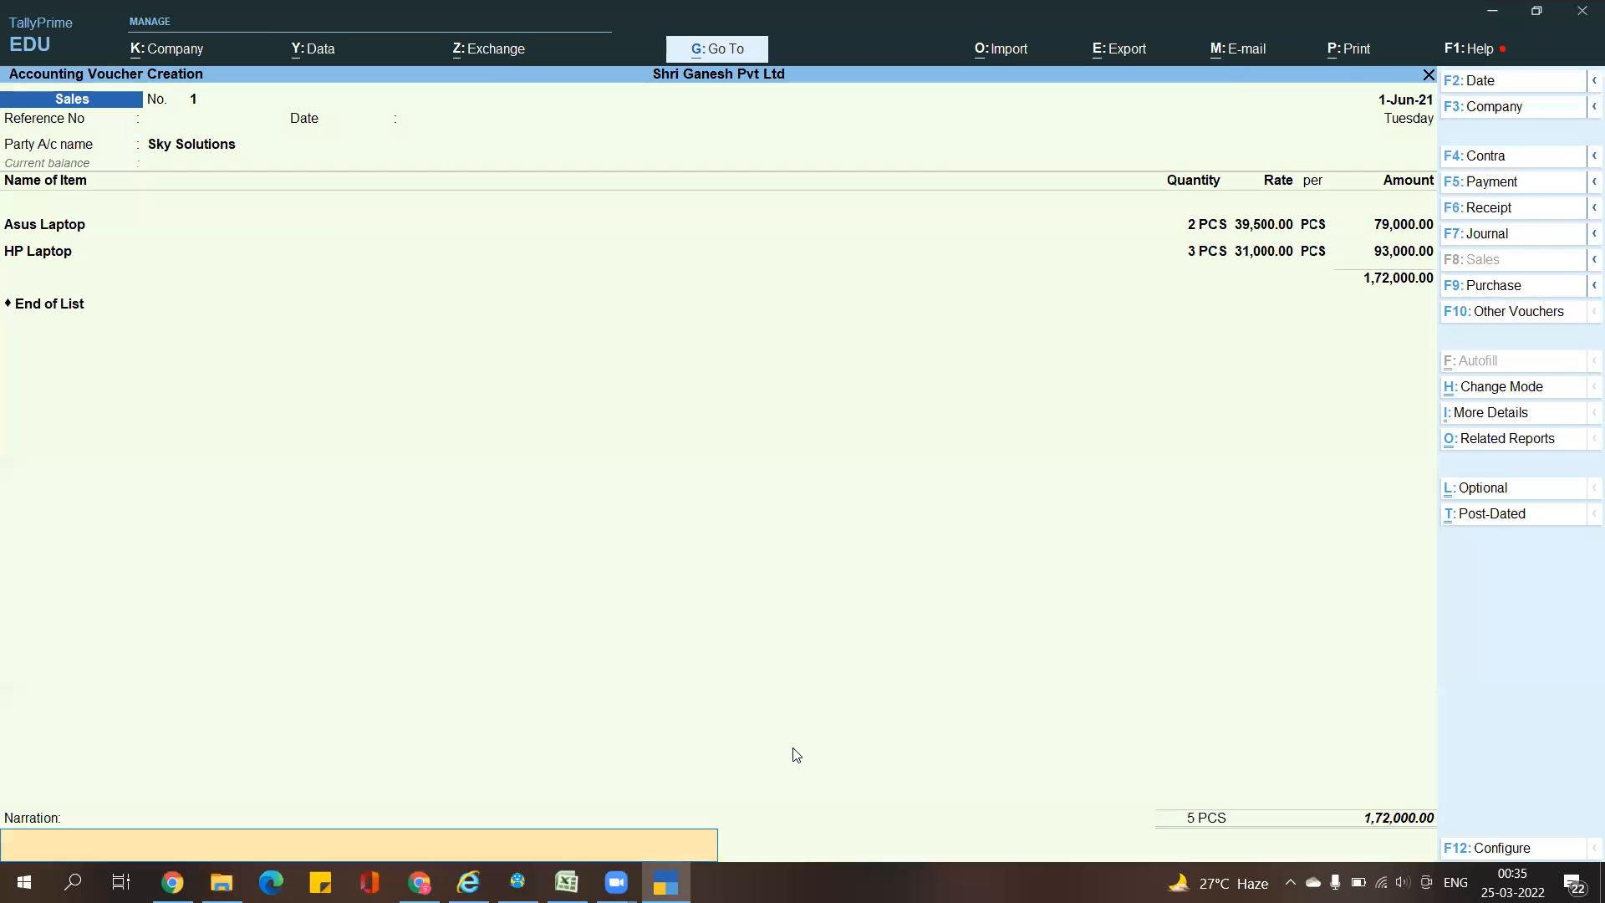
pyautogui.press('Return')
pyautogui.press('Escape')
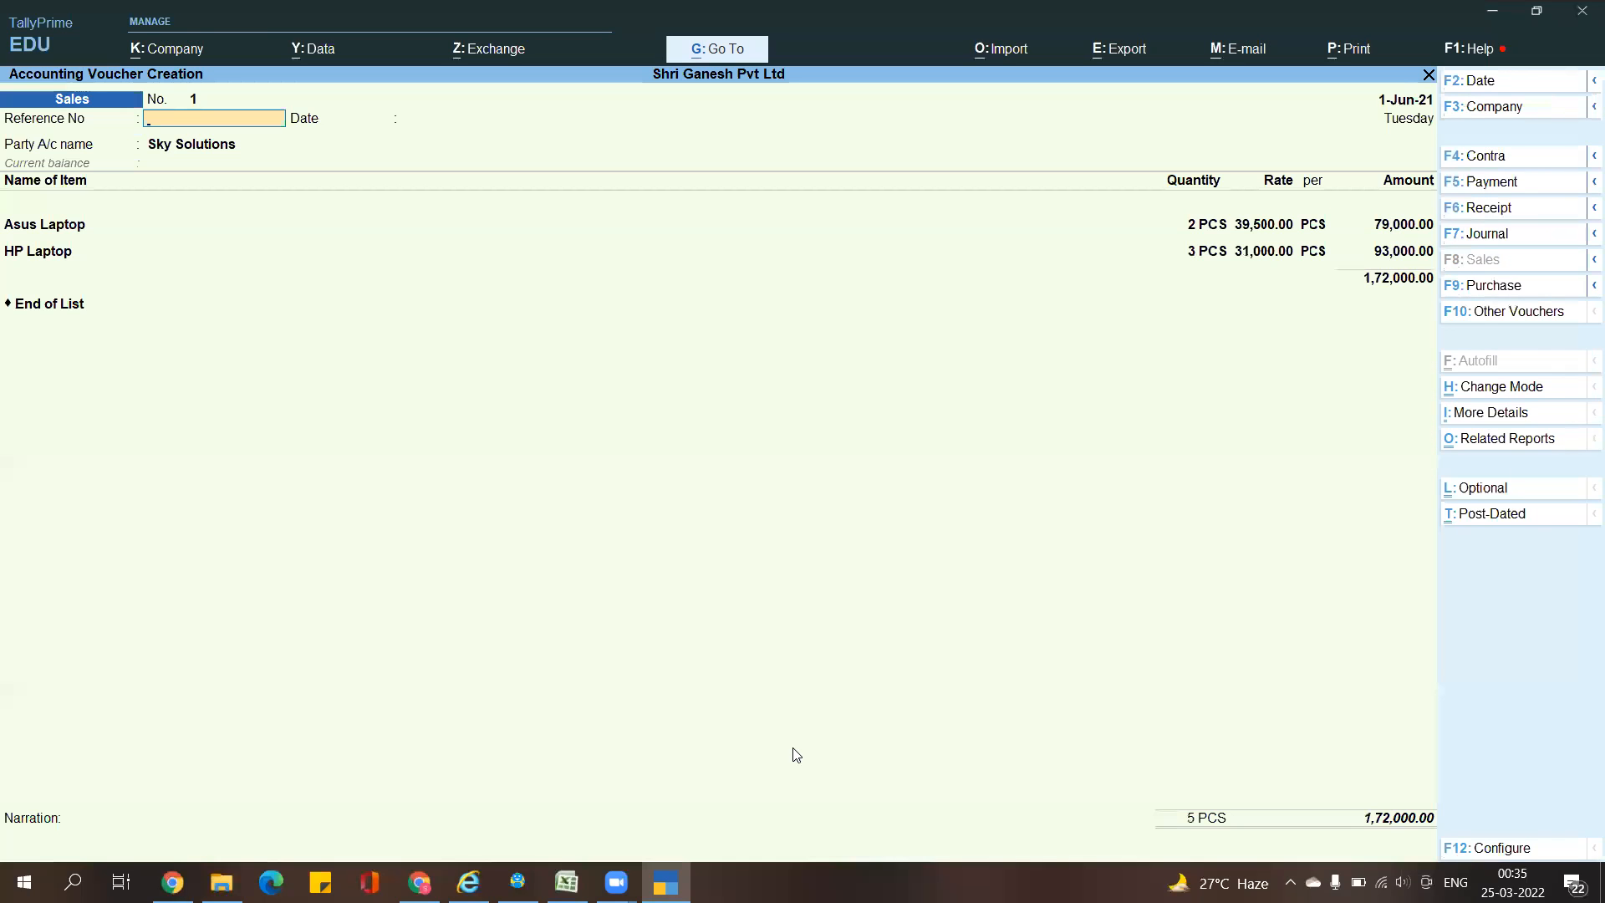
# Set the period from 1-4-2021 to 31-3-2022 and try to save the sales voucher
pyautogui.hotkey('alt', 'F2')
pyautogui.write('1.4')
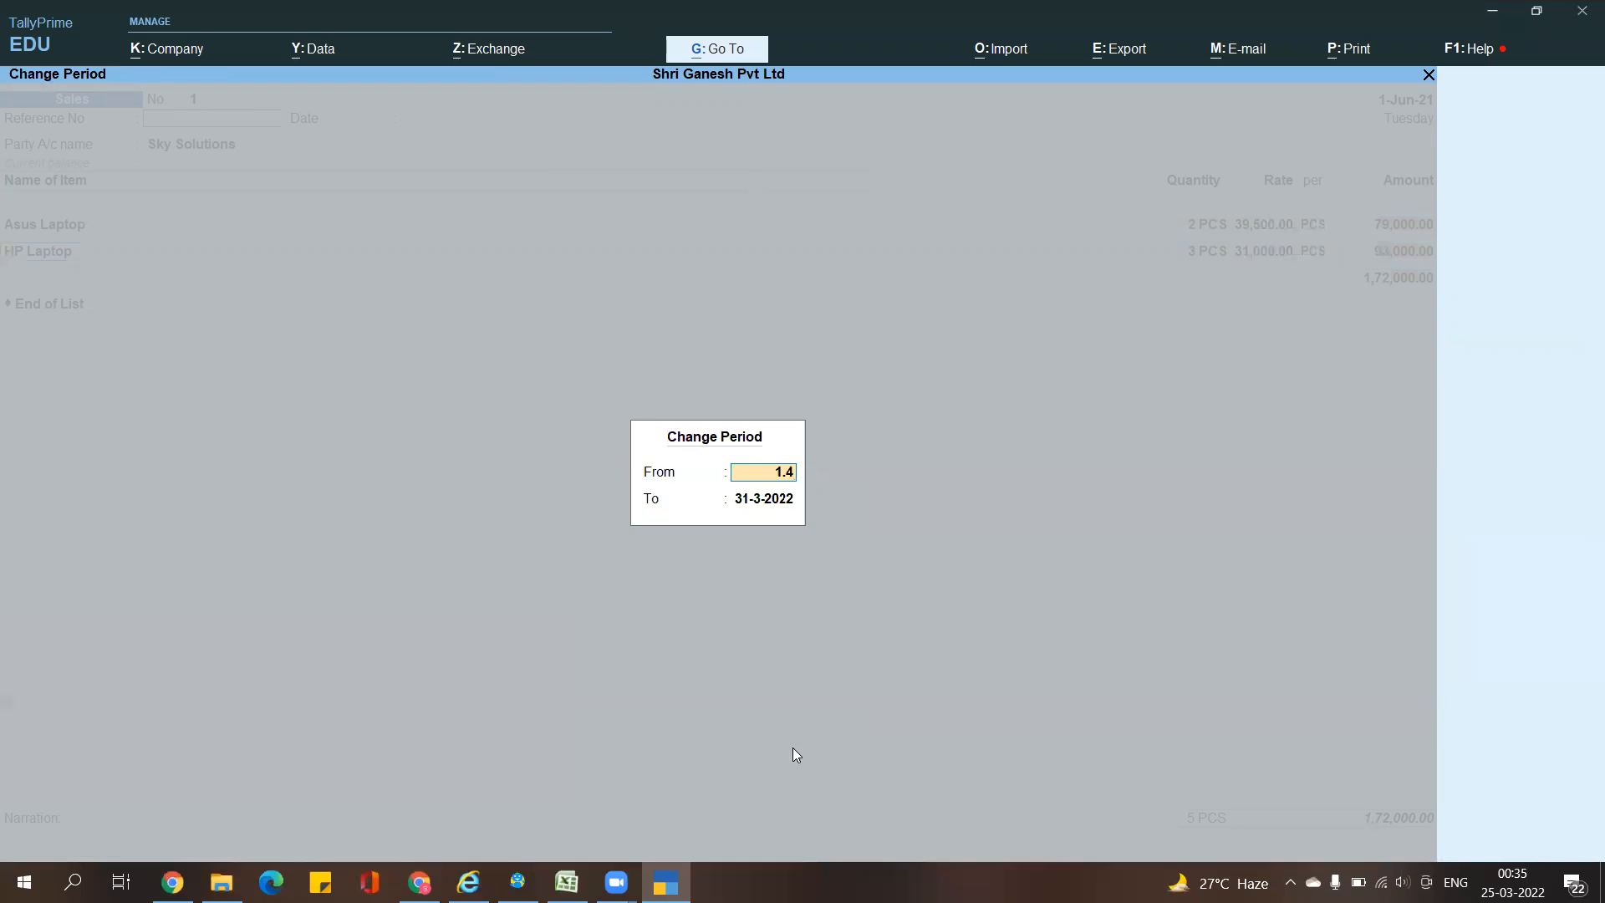
pyautogui.press('Return')
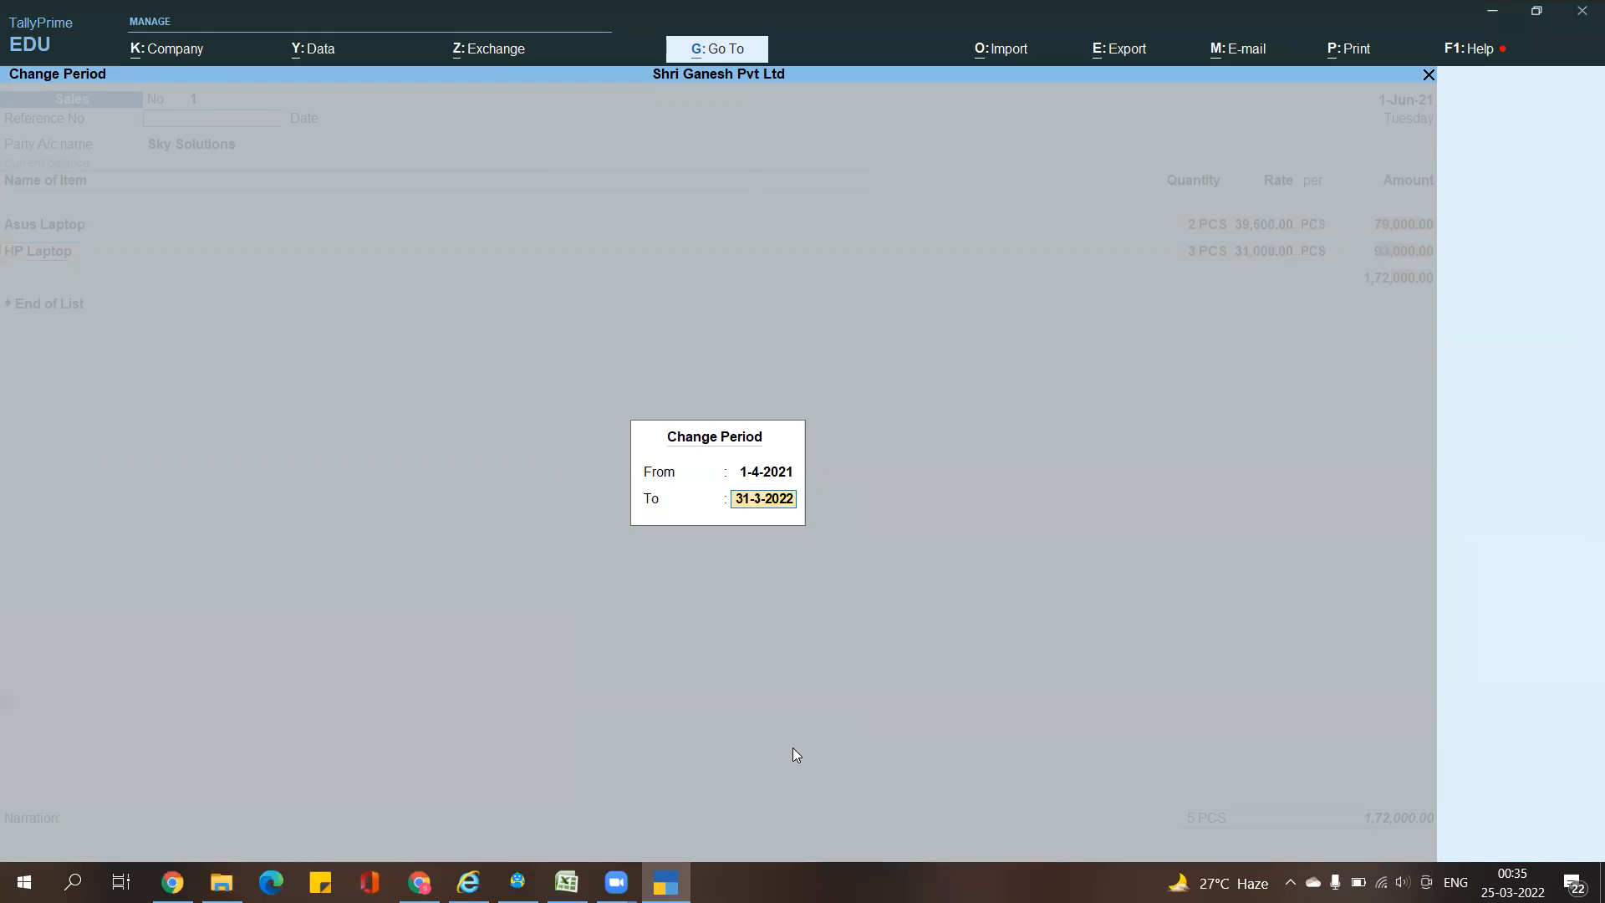
pyautogui.press('Return')
pyautogui.hotkey('ctrl', 'a')
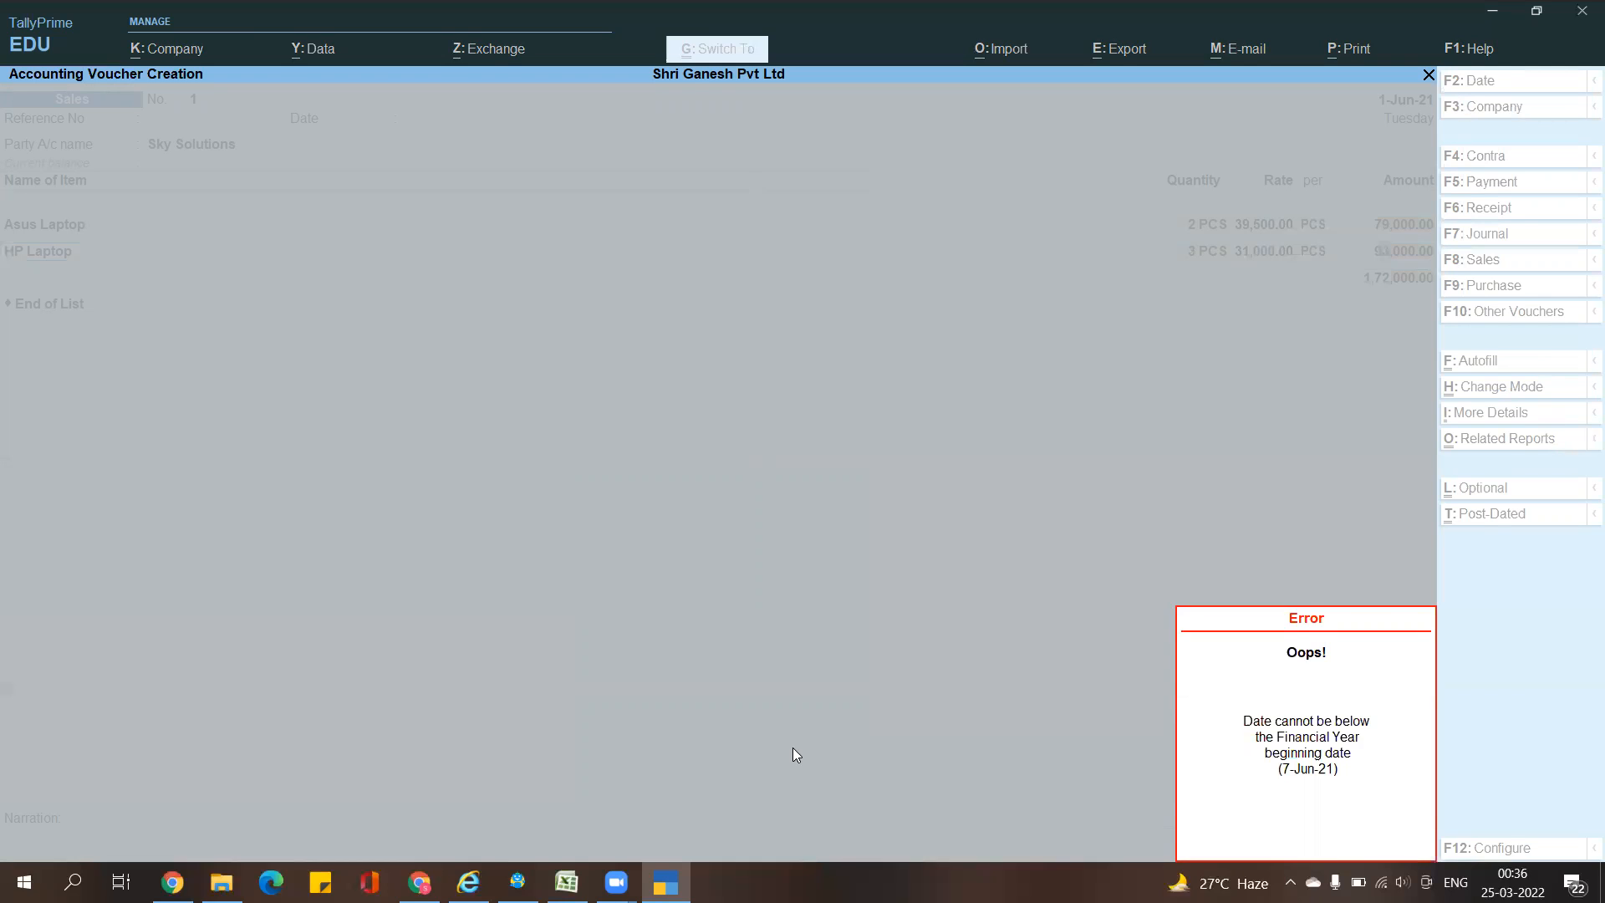
pyautogui.press('Escape')
pyautogui.press('Escape')
pyautogui.press('n')
pyautogui.hotkey('alt', 'F2')
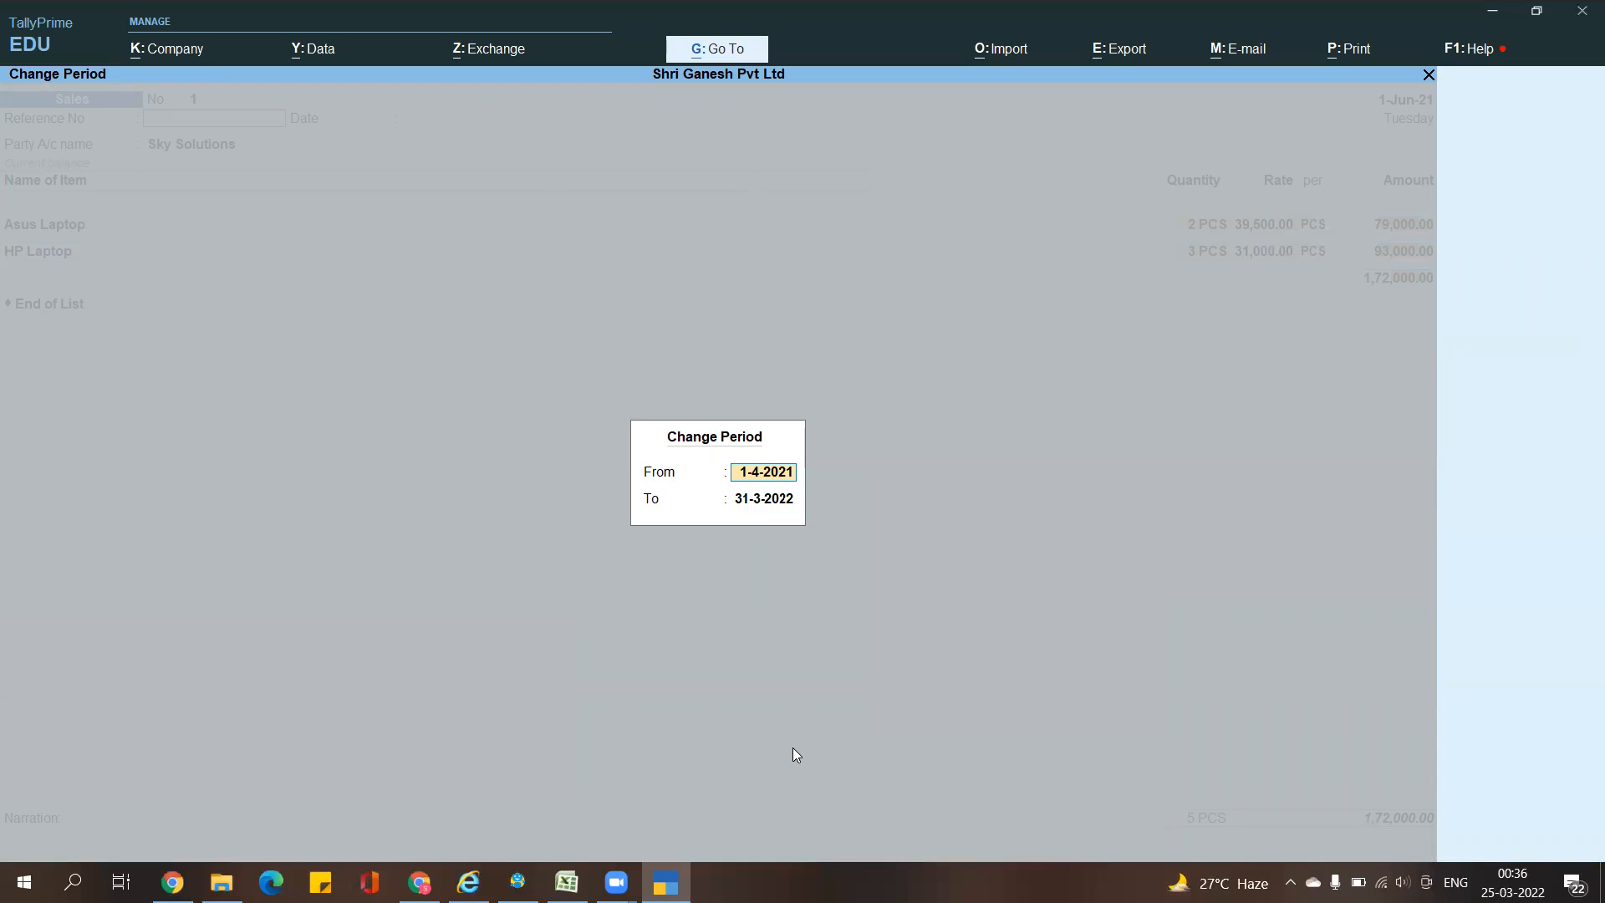
pyautogui.press('BackSpace')
pyautogui.press('Escape')
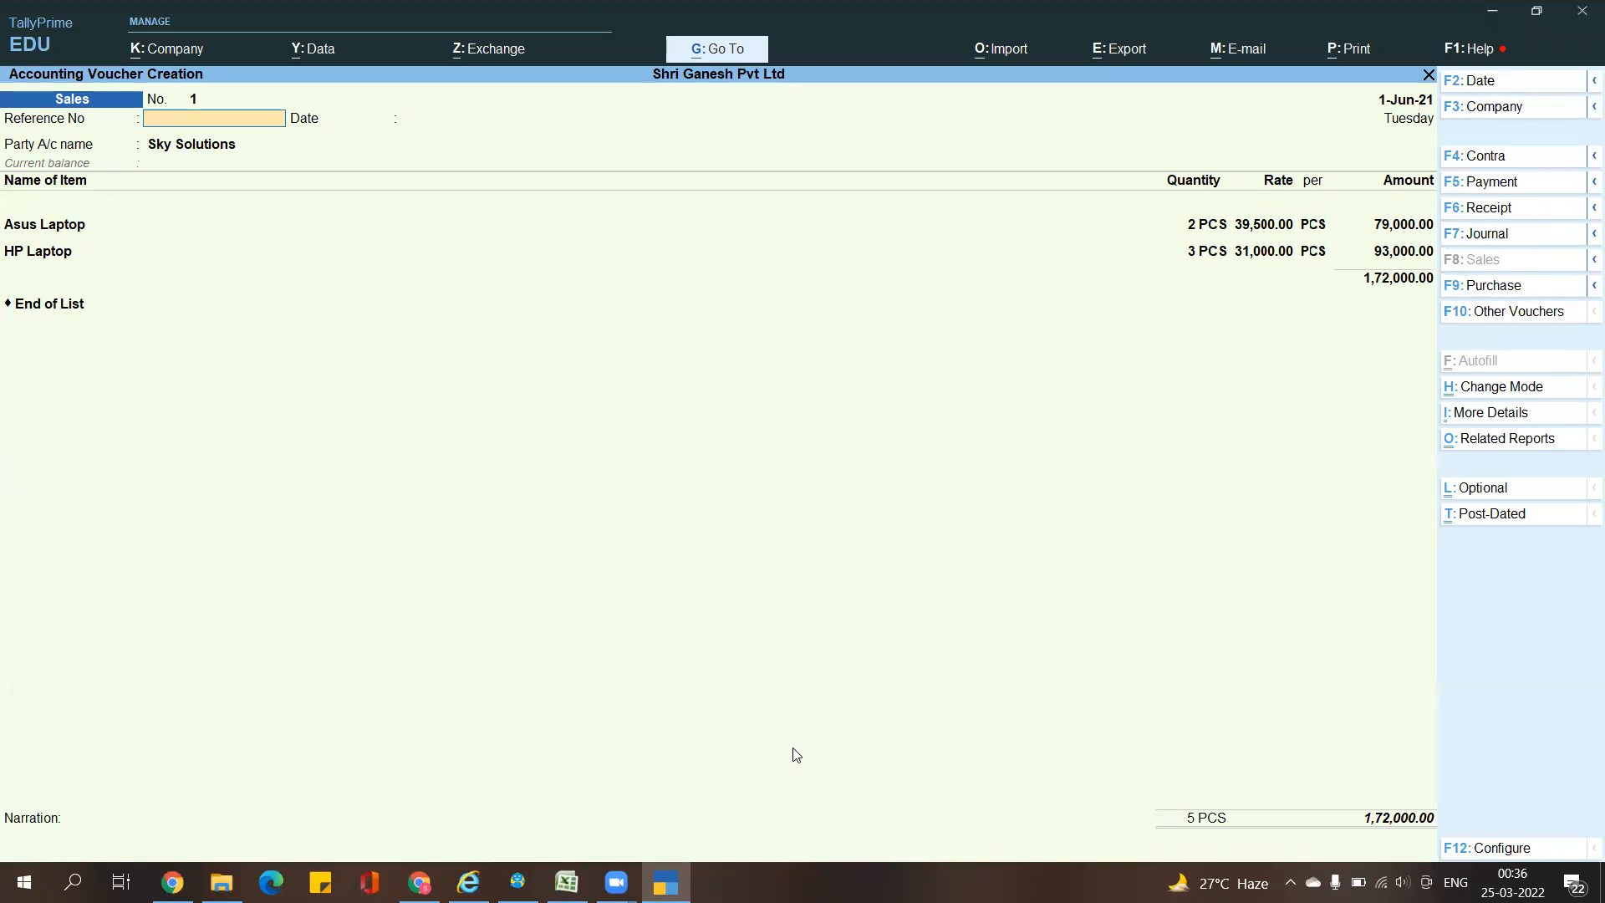
pyautogui.hotkey('alt', 'F2')
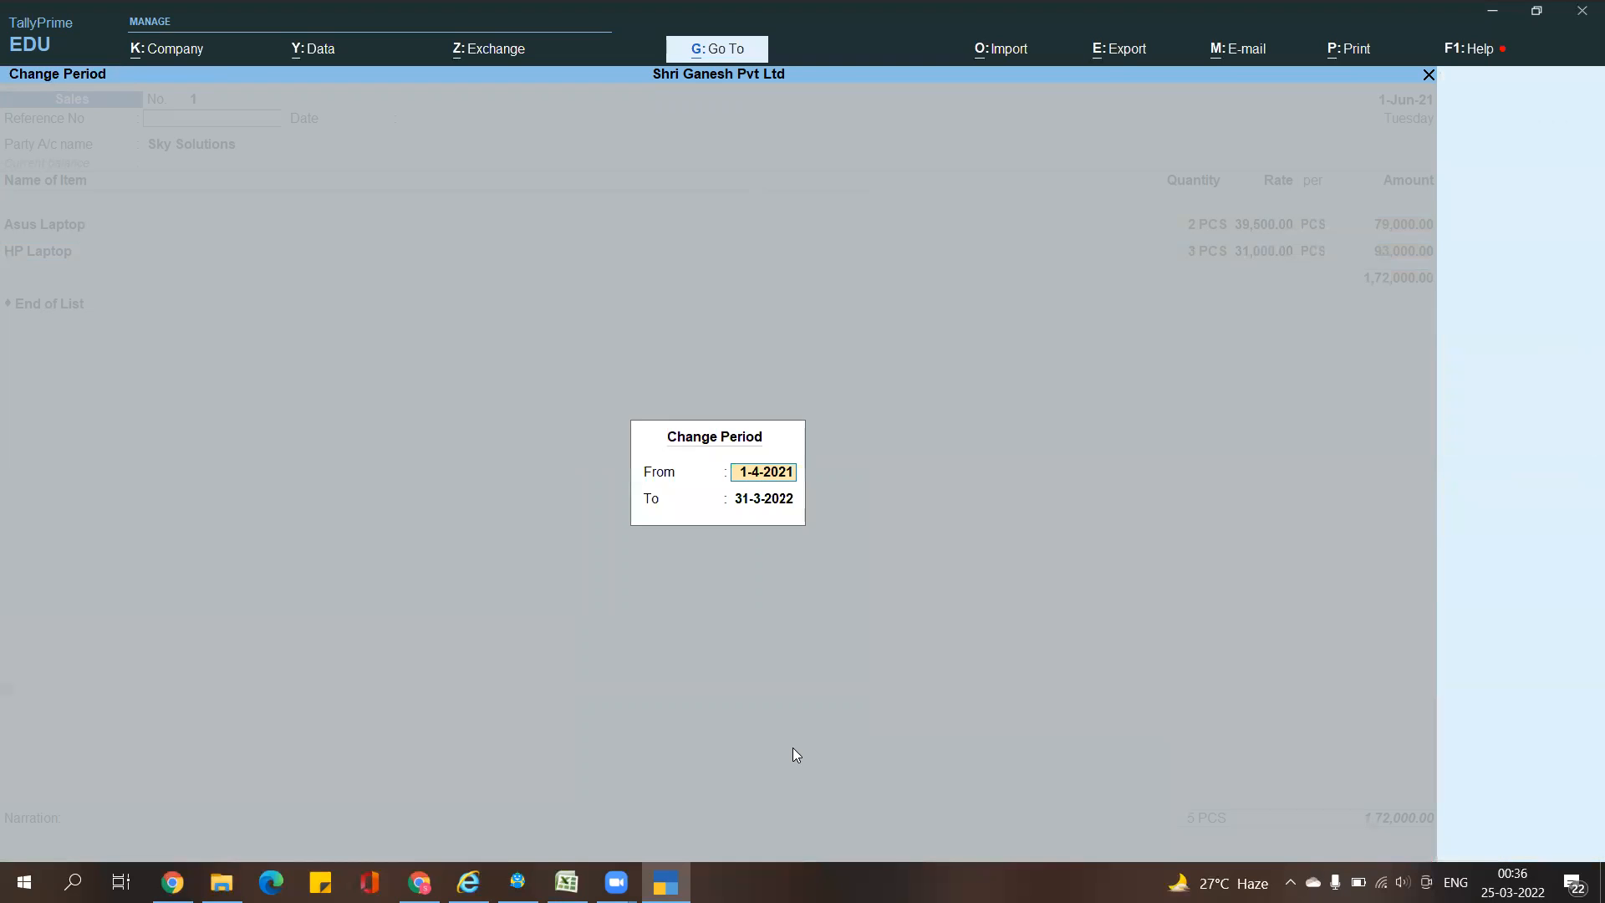
pyautogui.press('Escape')
pyautogui.press('Escape')
# Set the sales voucher's date to 1-Aug-21 and save the voucher
pyautogui.press('F2')
pyautogui.write('1.8')
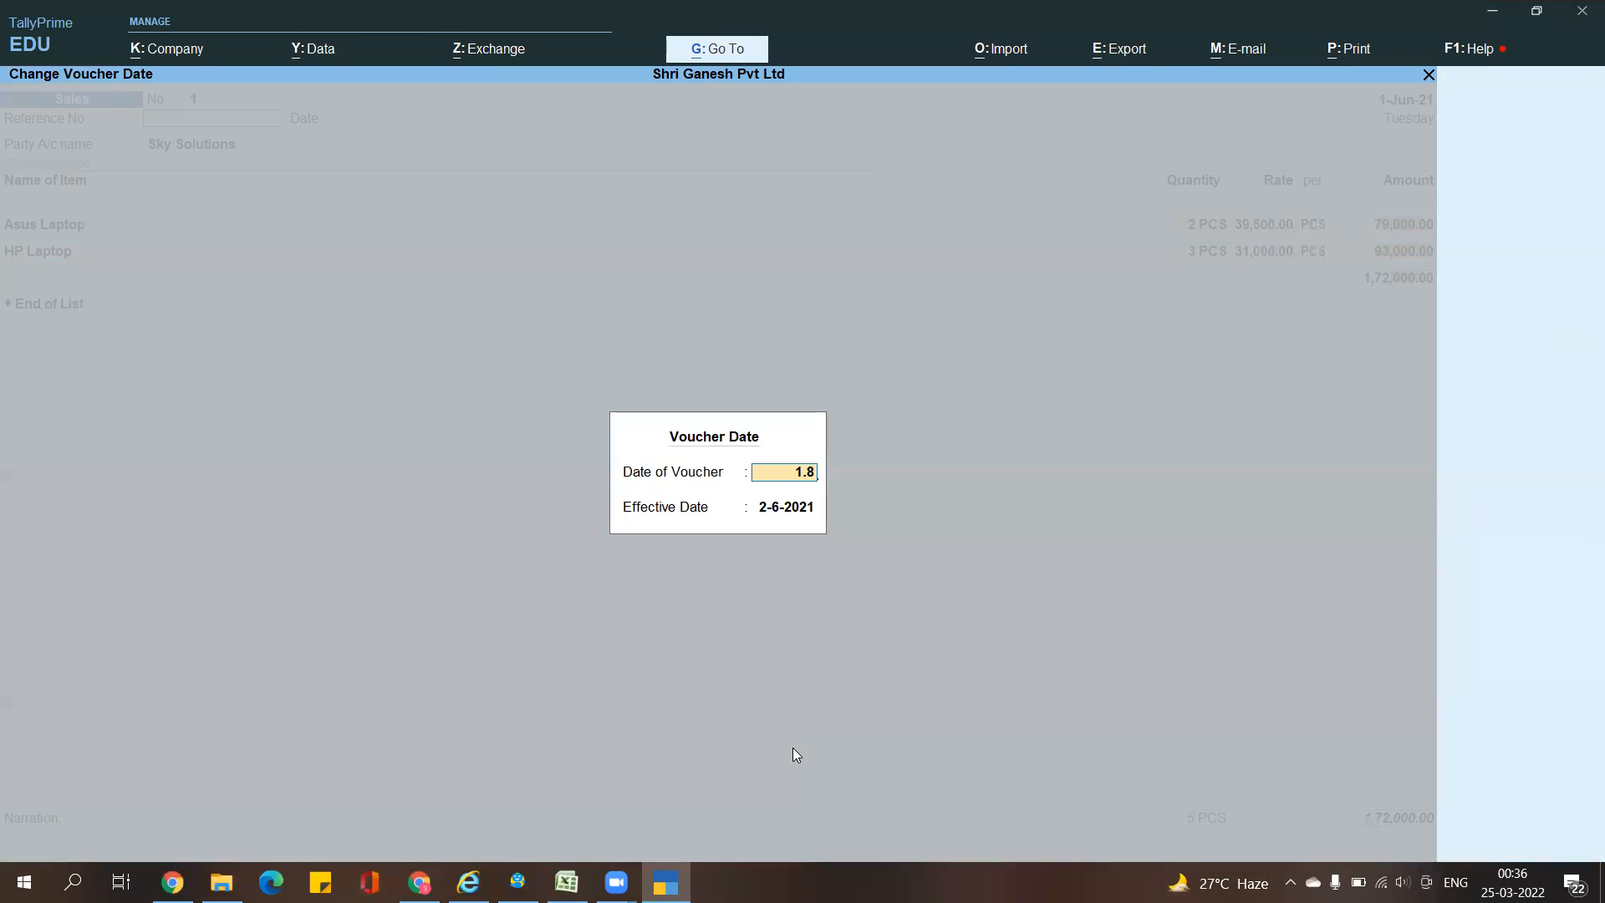
pyautogui.press('Return')
pyautogui.press('Return')
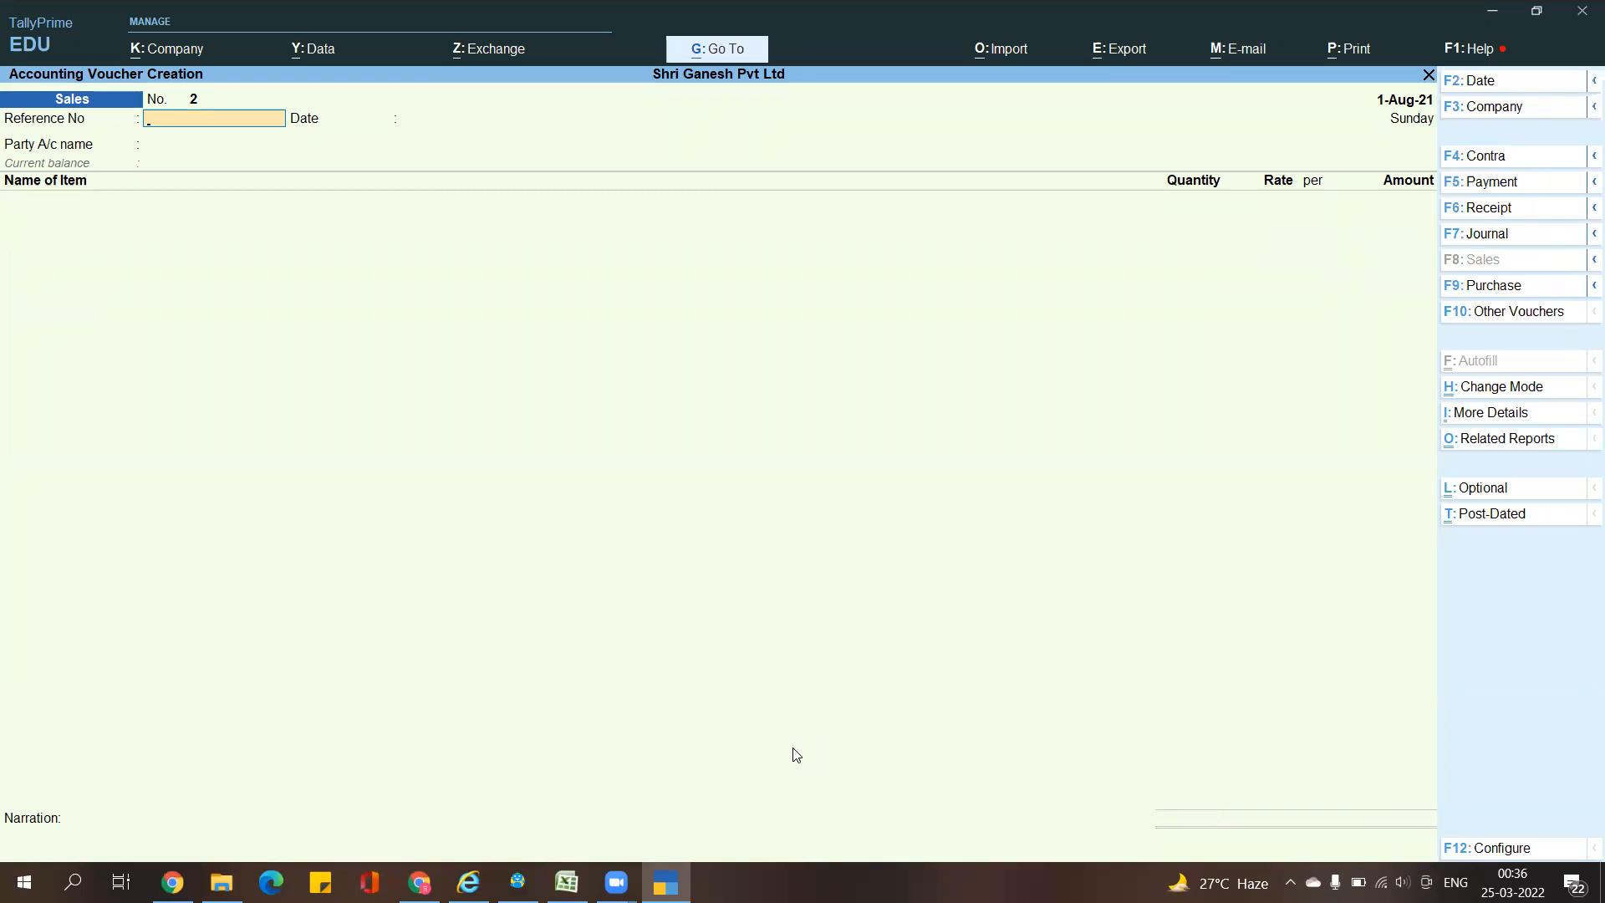
# Review the previous sales voucher and set the new voucher's date to 2-Aug-21, leaving the reference number and date blank
pyautogui.press('pageup')
pyautogui.press('F2')
pyautogui.press('Return')
pyautogui.hotkey('ctrl', 'a')
pyautogui.press('Return')
pyautogui.press('Return')
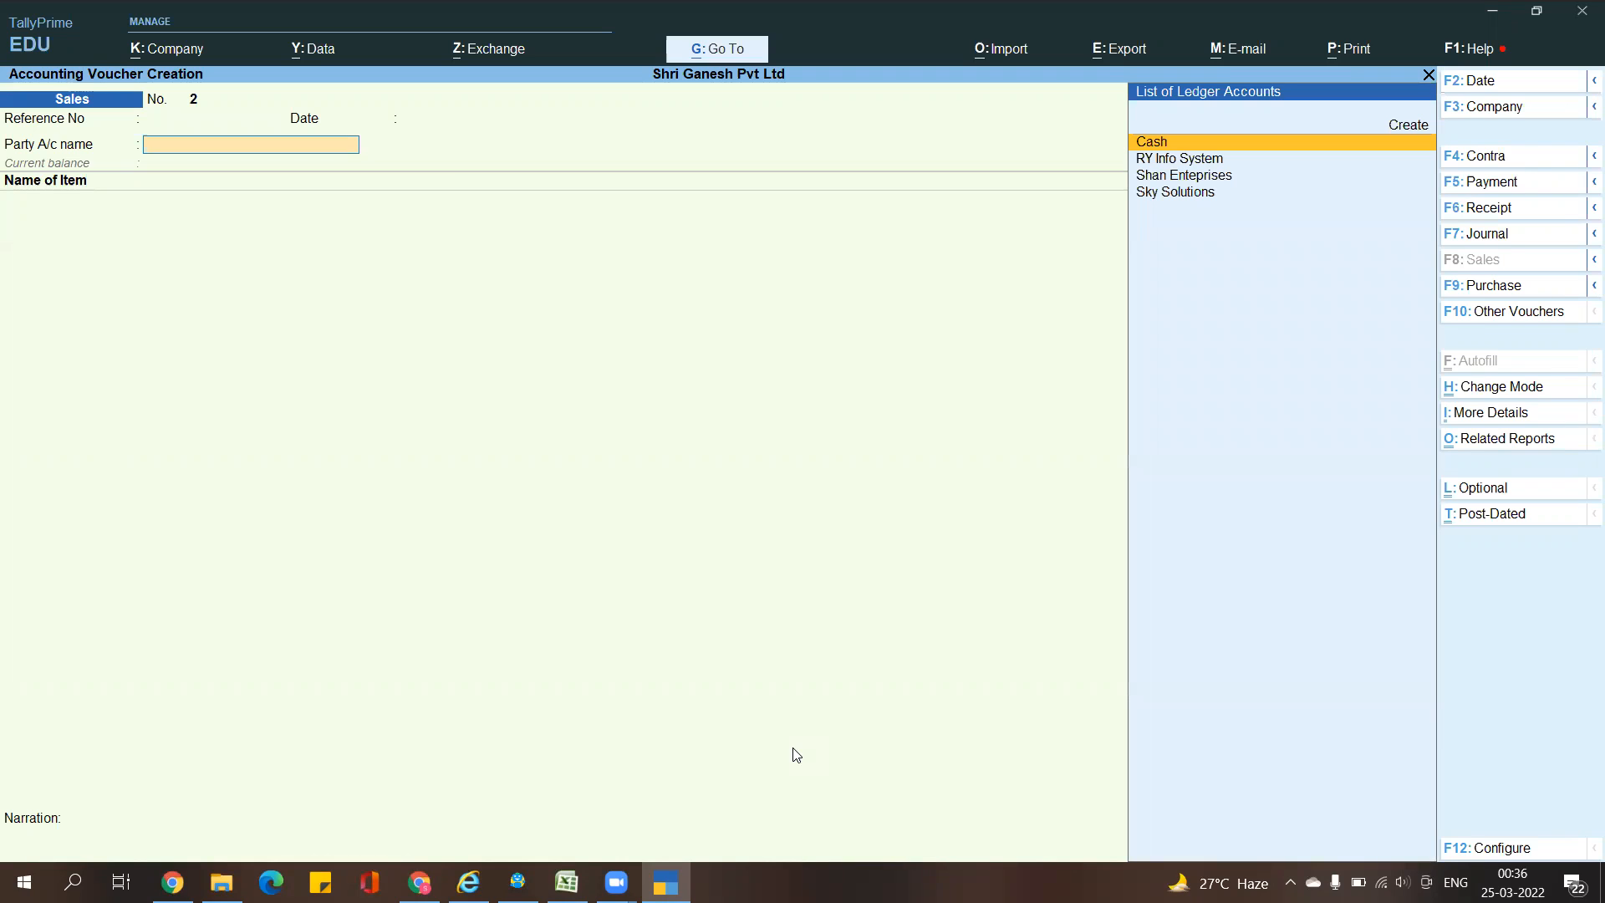
# Change the new sales voucher's mode to Accounting Invoice
pyautogui.hotkey('ctrl', 'h')
pyautogui.press('Down')
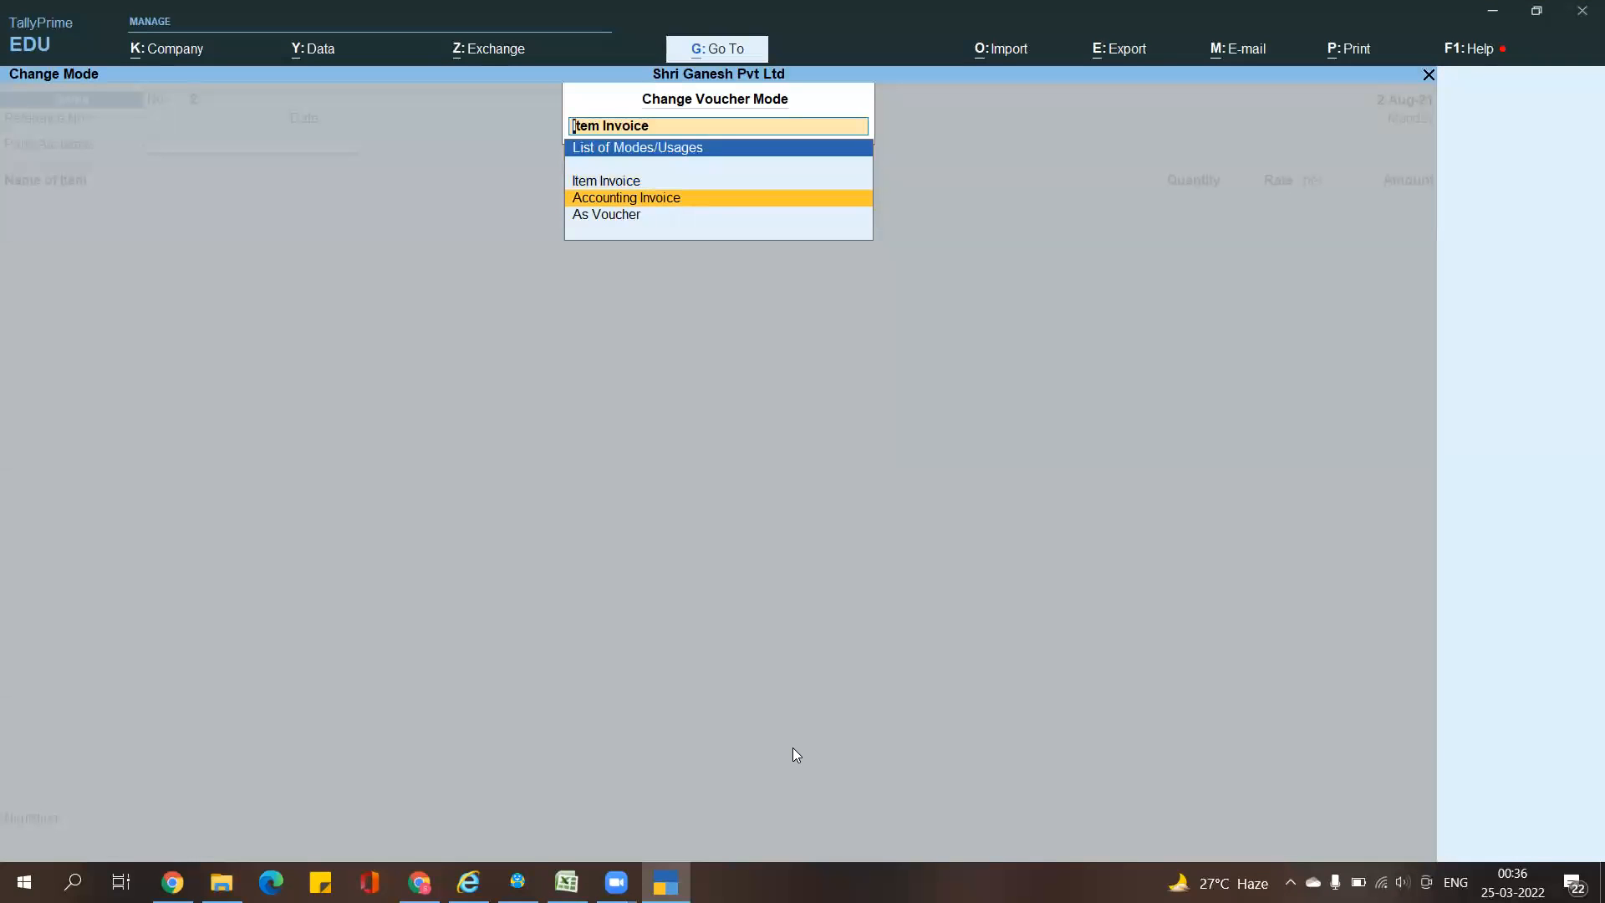
pyautogui.press('Up')
pyautogui.press('Return')
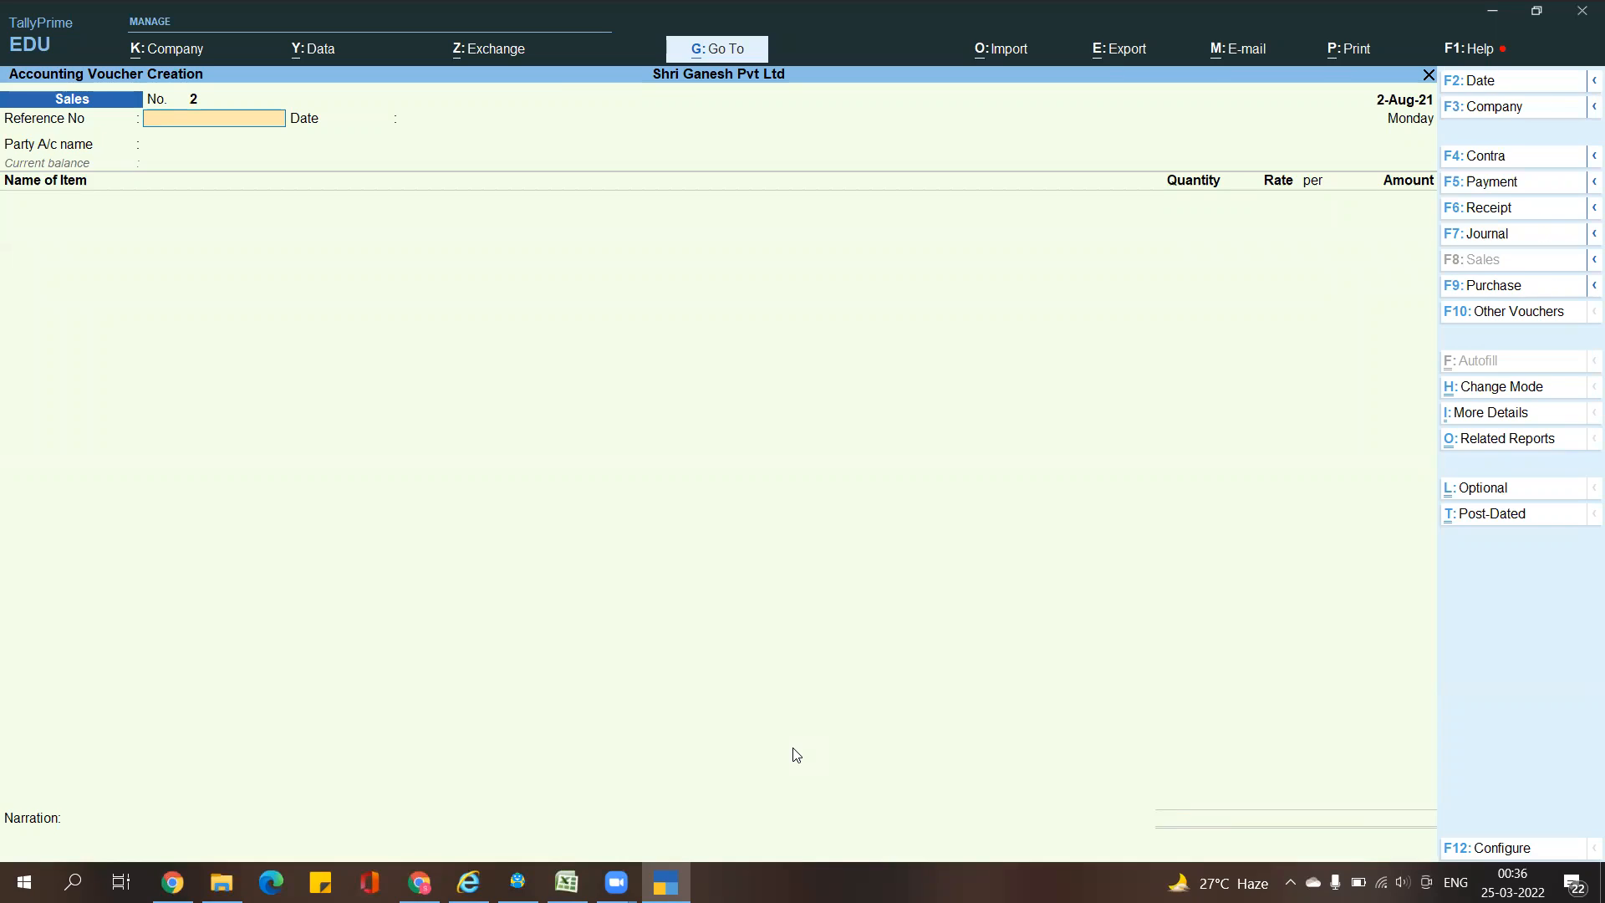
pyautogui.hotkey('ctrl', 'h')
pyautogui.press('Down')
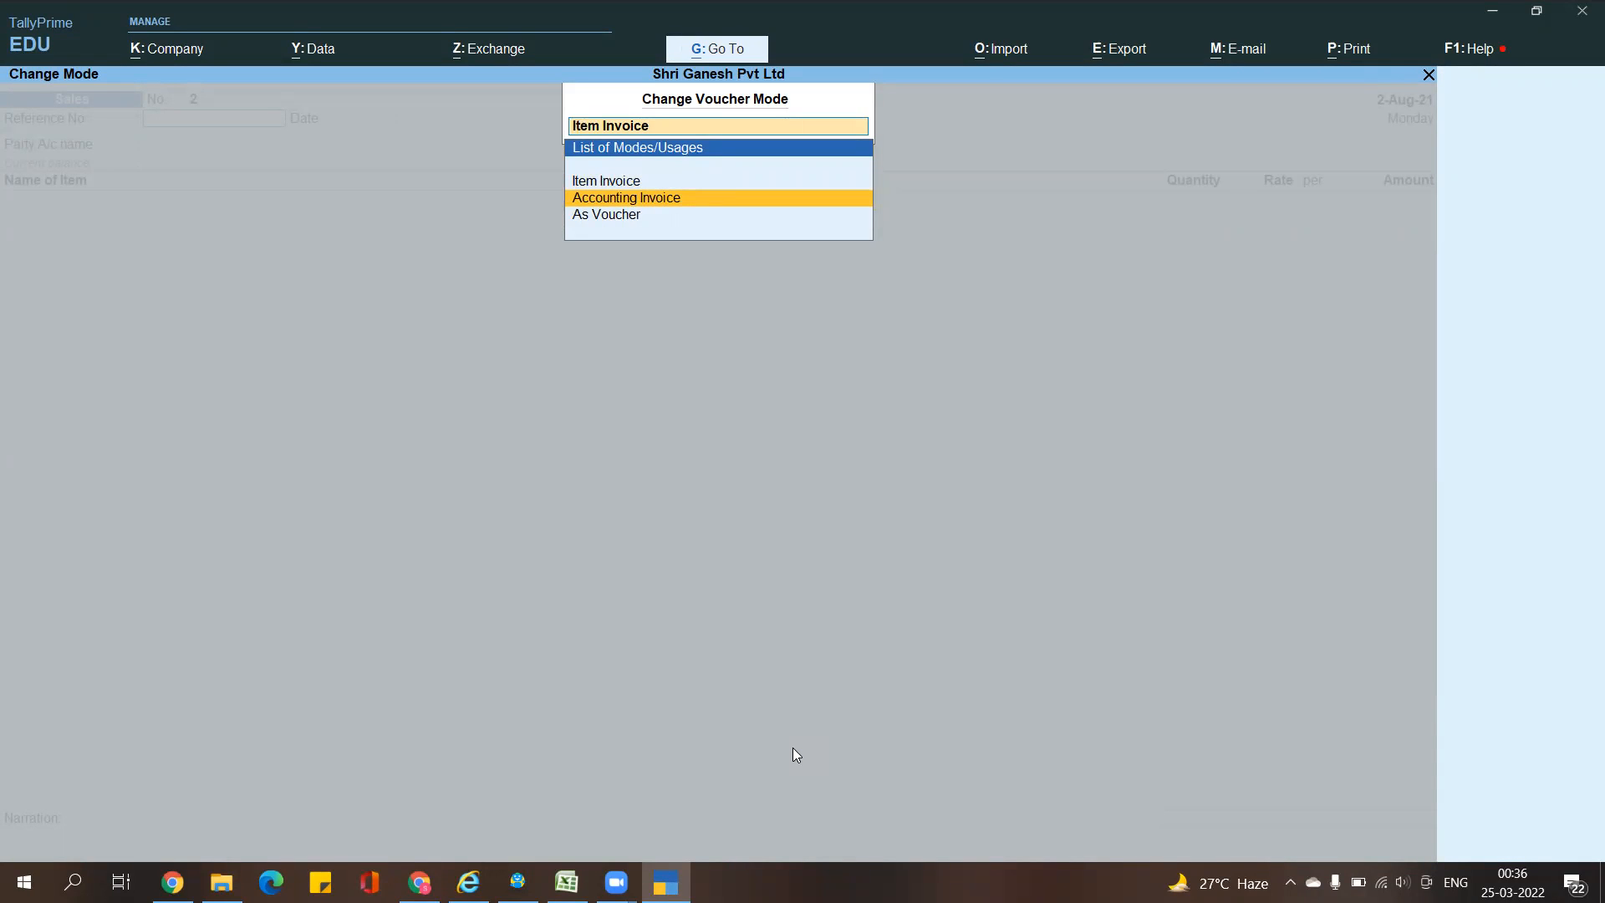
pyautogui.press('Return')
# Choose Cash as the party account and accept the default party details, leaving the reference fields blank
pyautogui.press('Return')
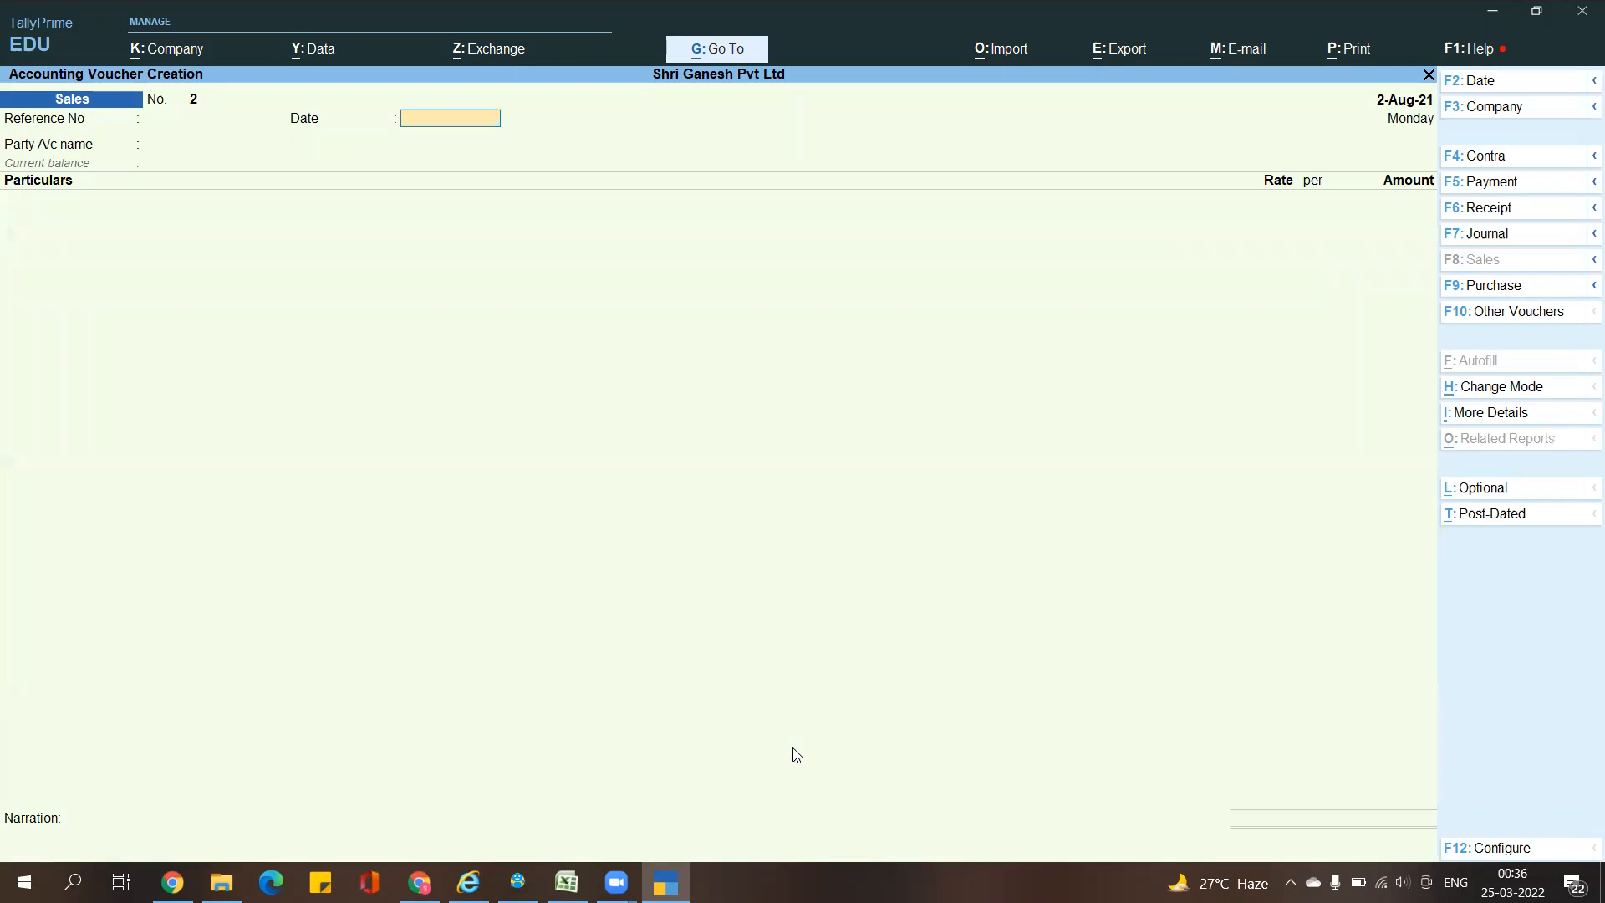
pyautogui.press('Return')
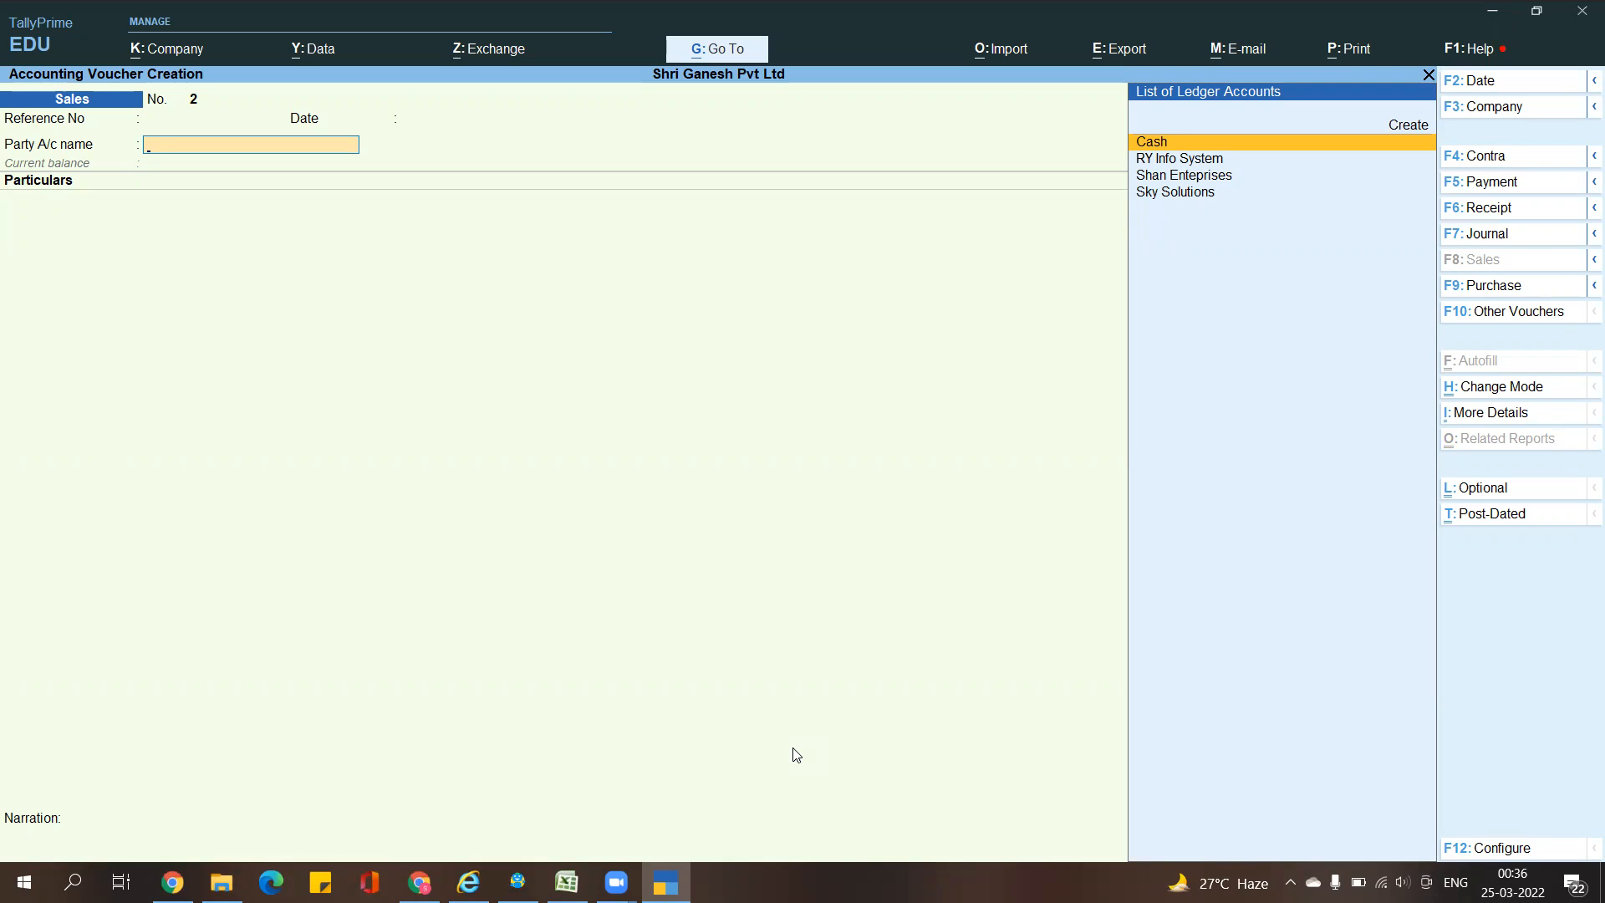
pyautogui.press('Return')
pyautogui.hotkey('ctrl', 'a')
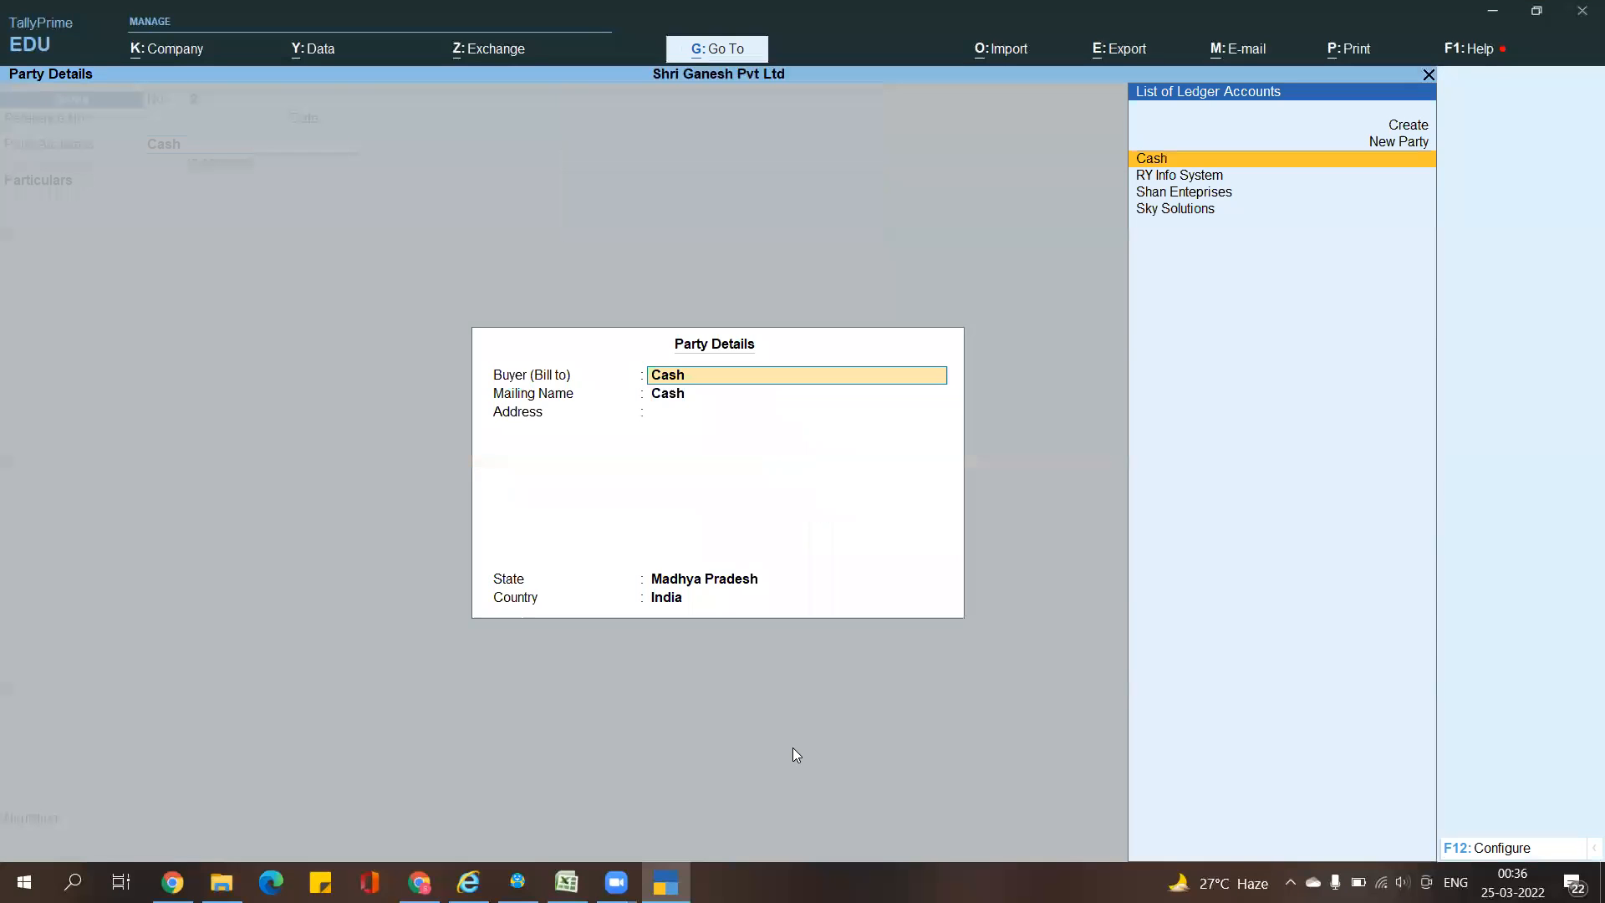
pyautogui.hotkey('ctrl', 'a')
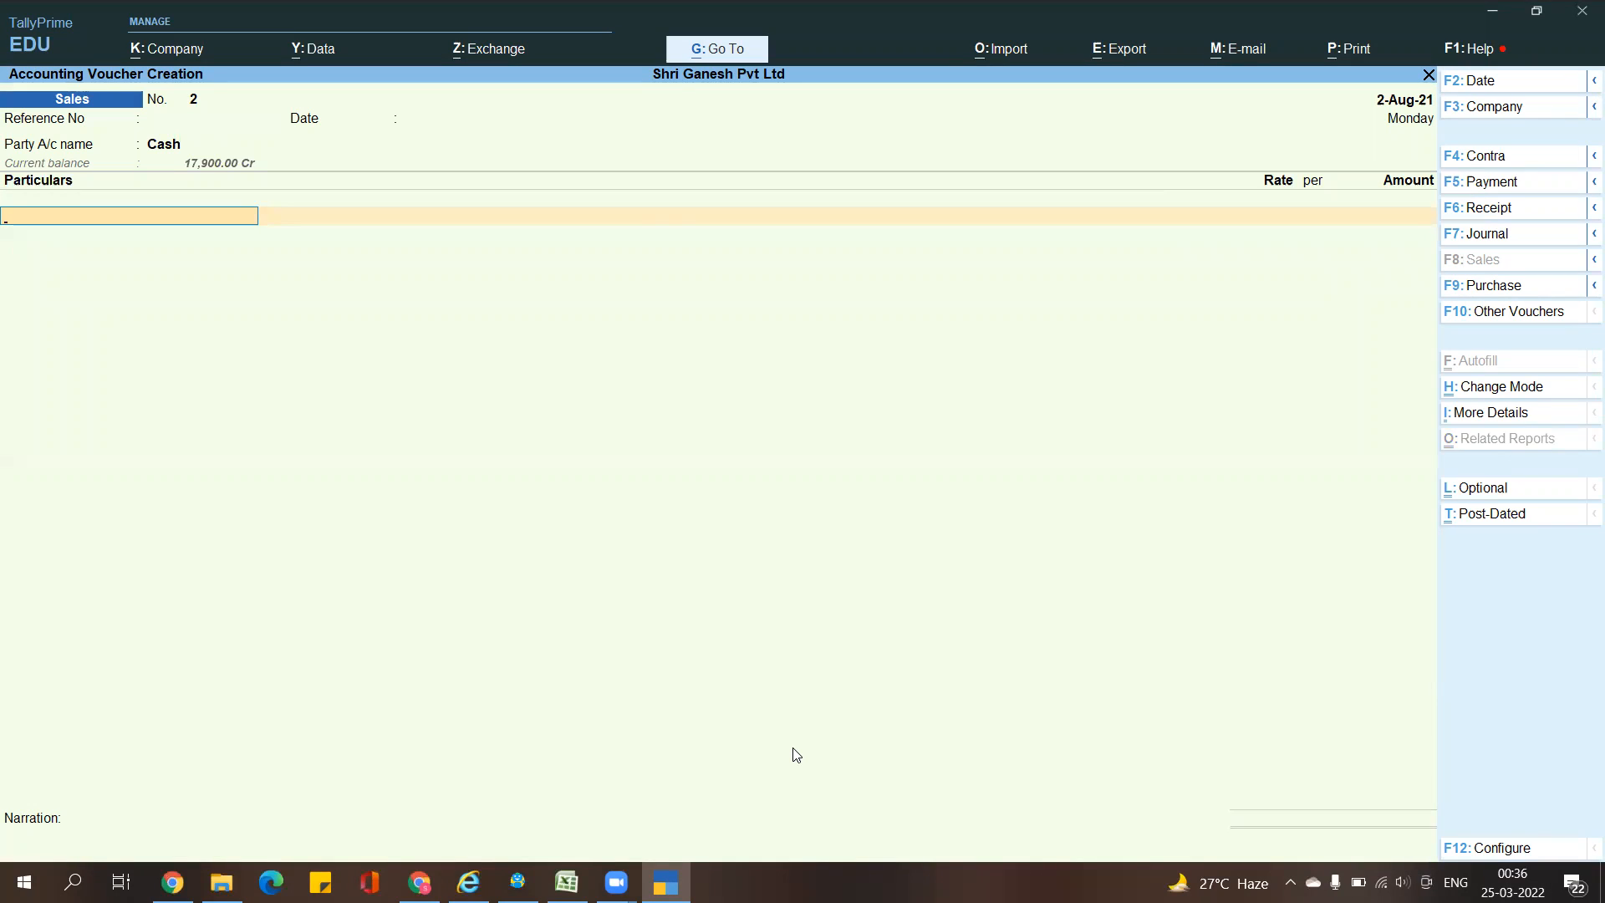
# Enter the Sale ledger with an amount of 10,000, leave the narration blank and save the cash sales voucher
pyautogui.write('Sal')
pyautogui.press('Return')
pyautogui.write('10000')
pyautogui.press('Return')
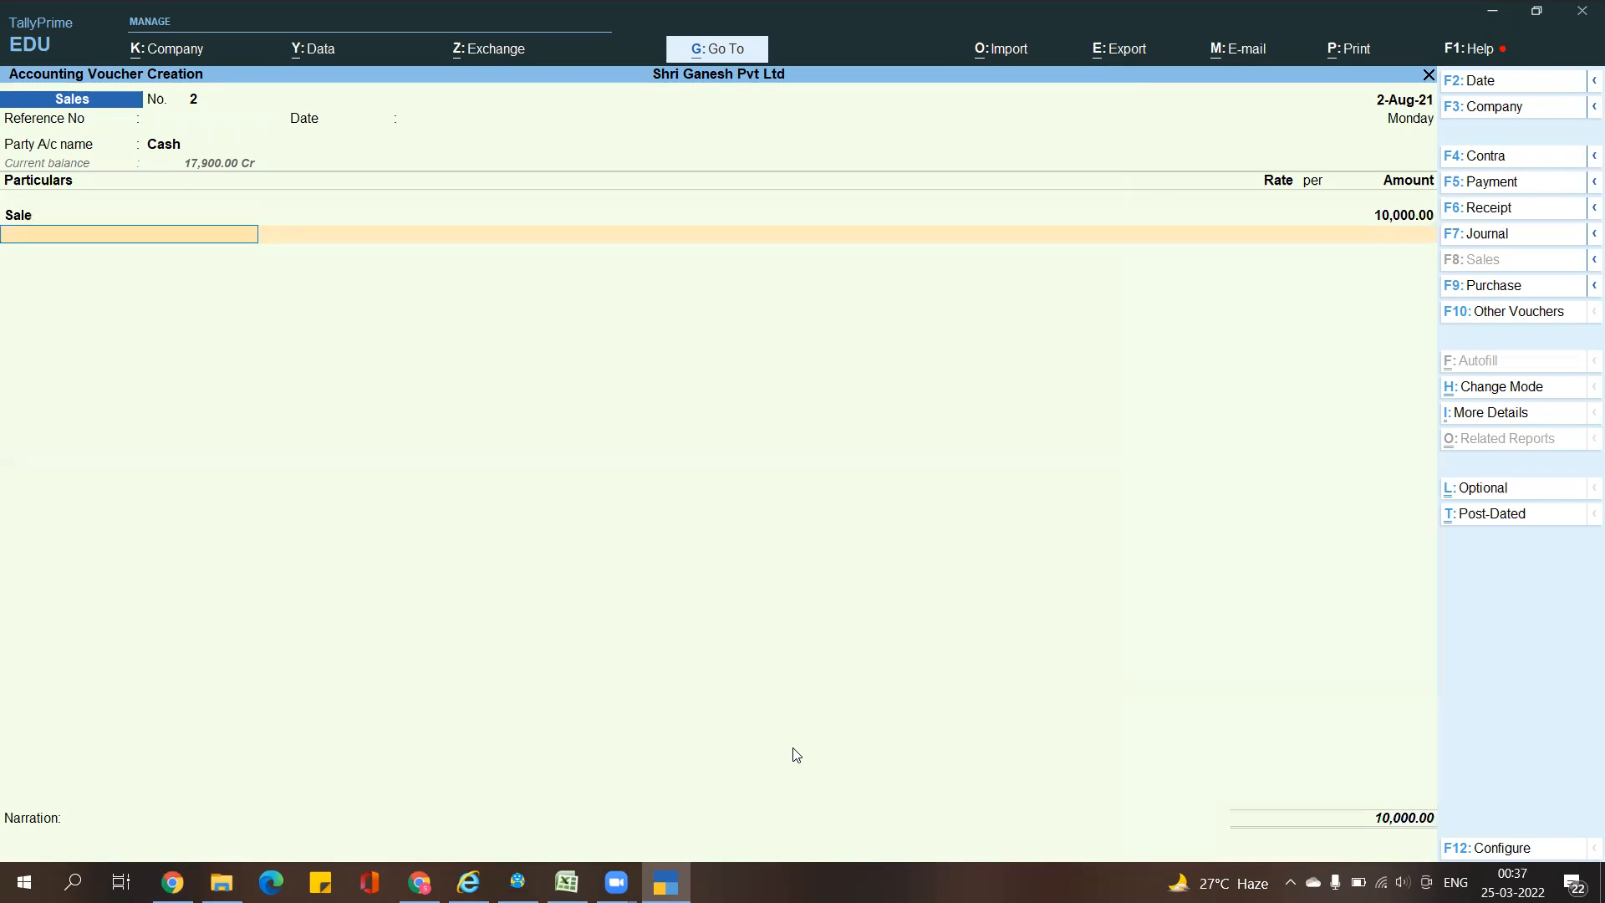
pyautogui.press('Return')
pyautogui.press('Return')
pyautogui.press('Return')
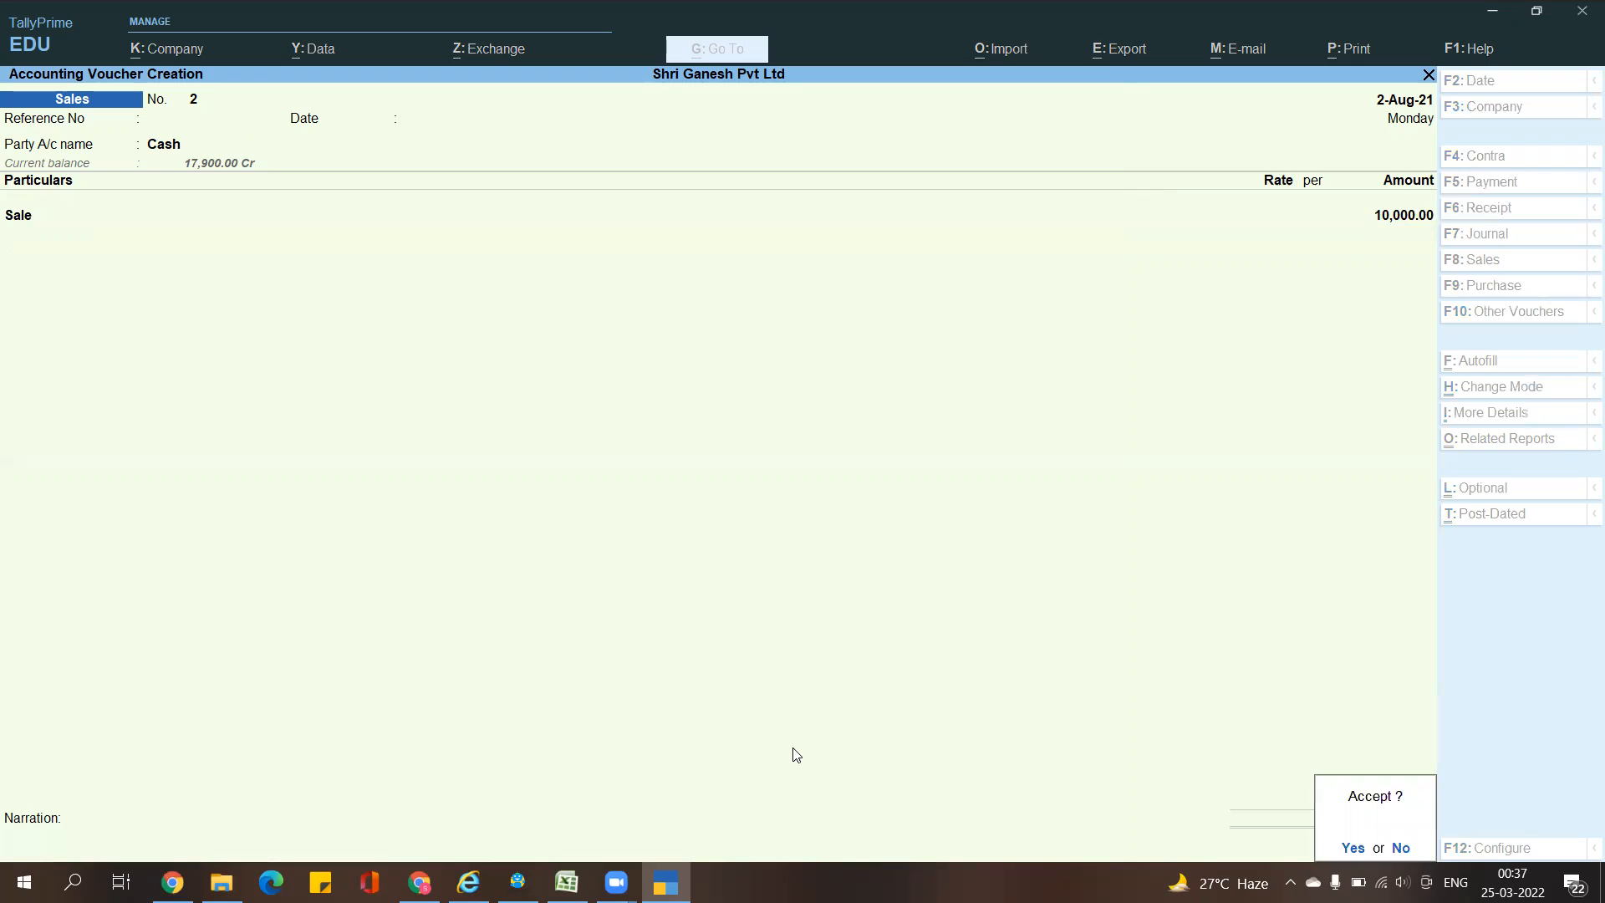
pyautogui.press('Return')
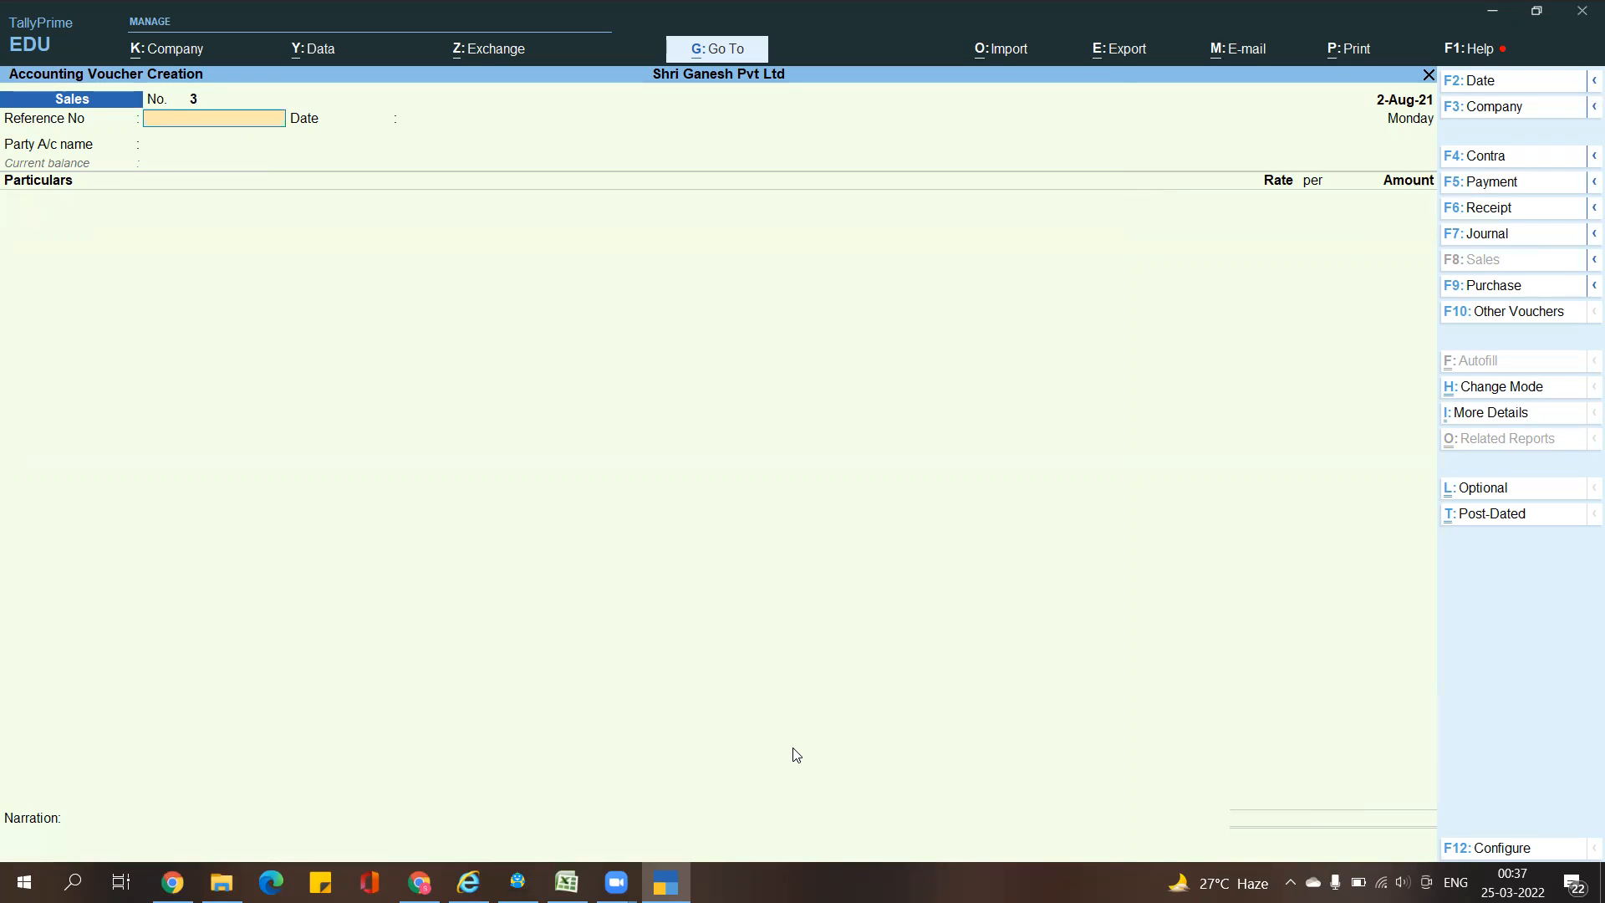
# Change the new sales voucher's mode to As Voucher and leave its reference number and date blank
pyautogui.hotkey('ctrl', 'h')
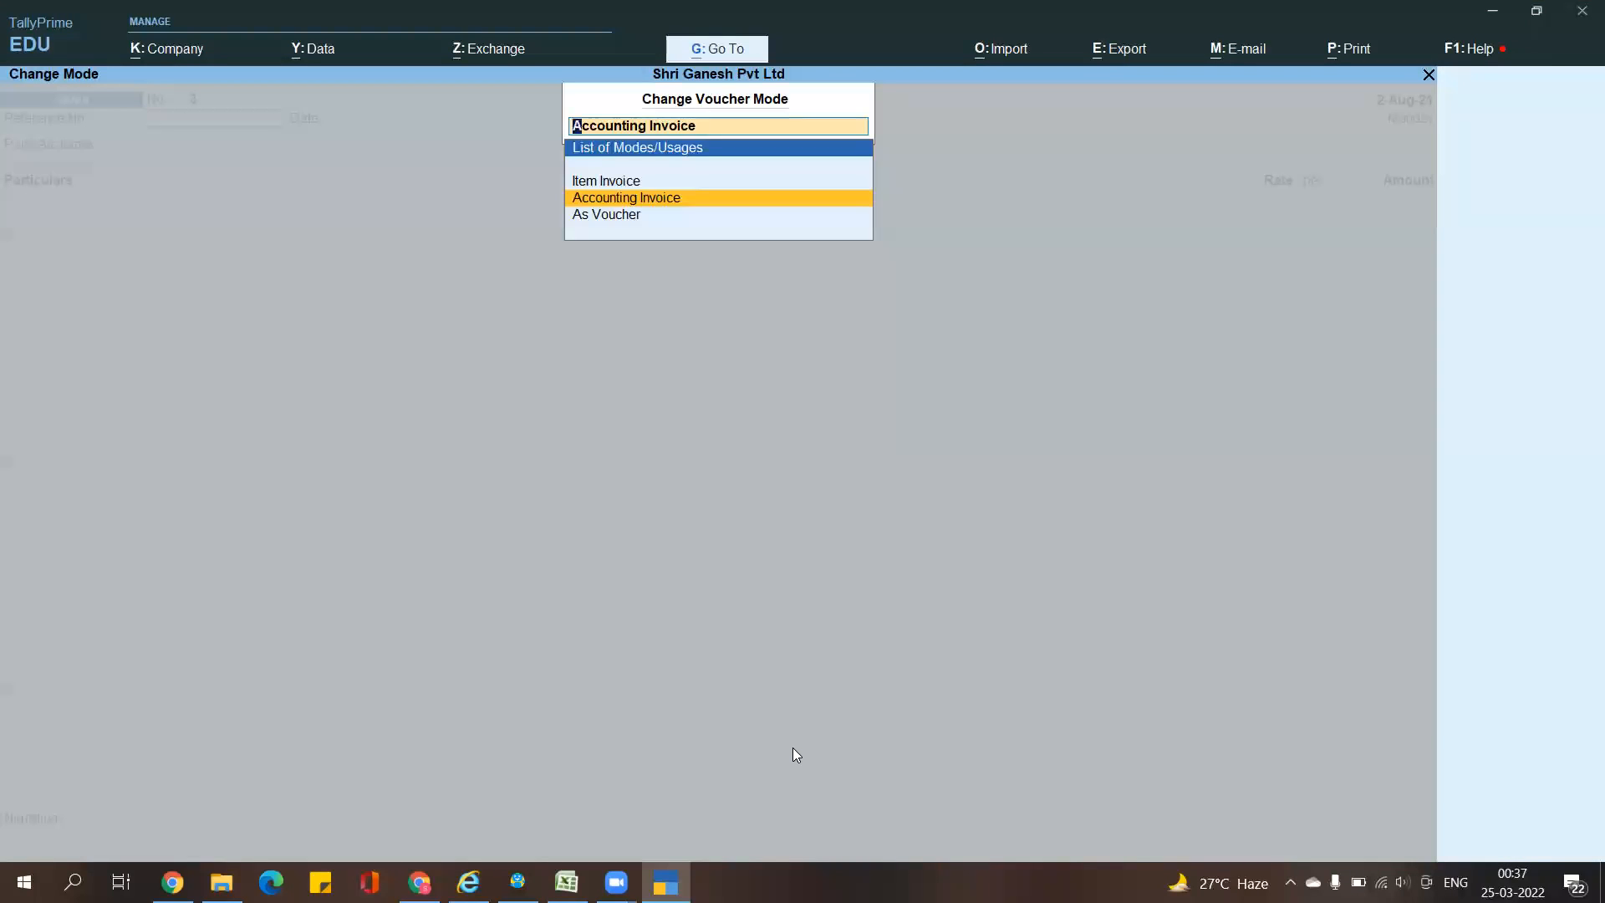
pyautogui.press('Down')
pyautogui.press('Return')
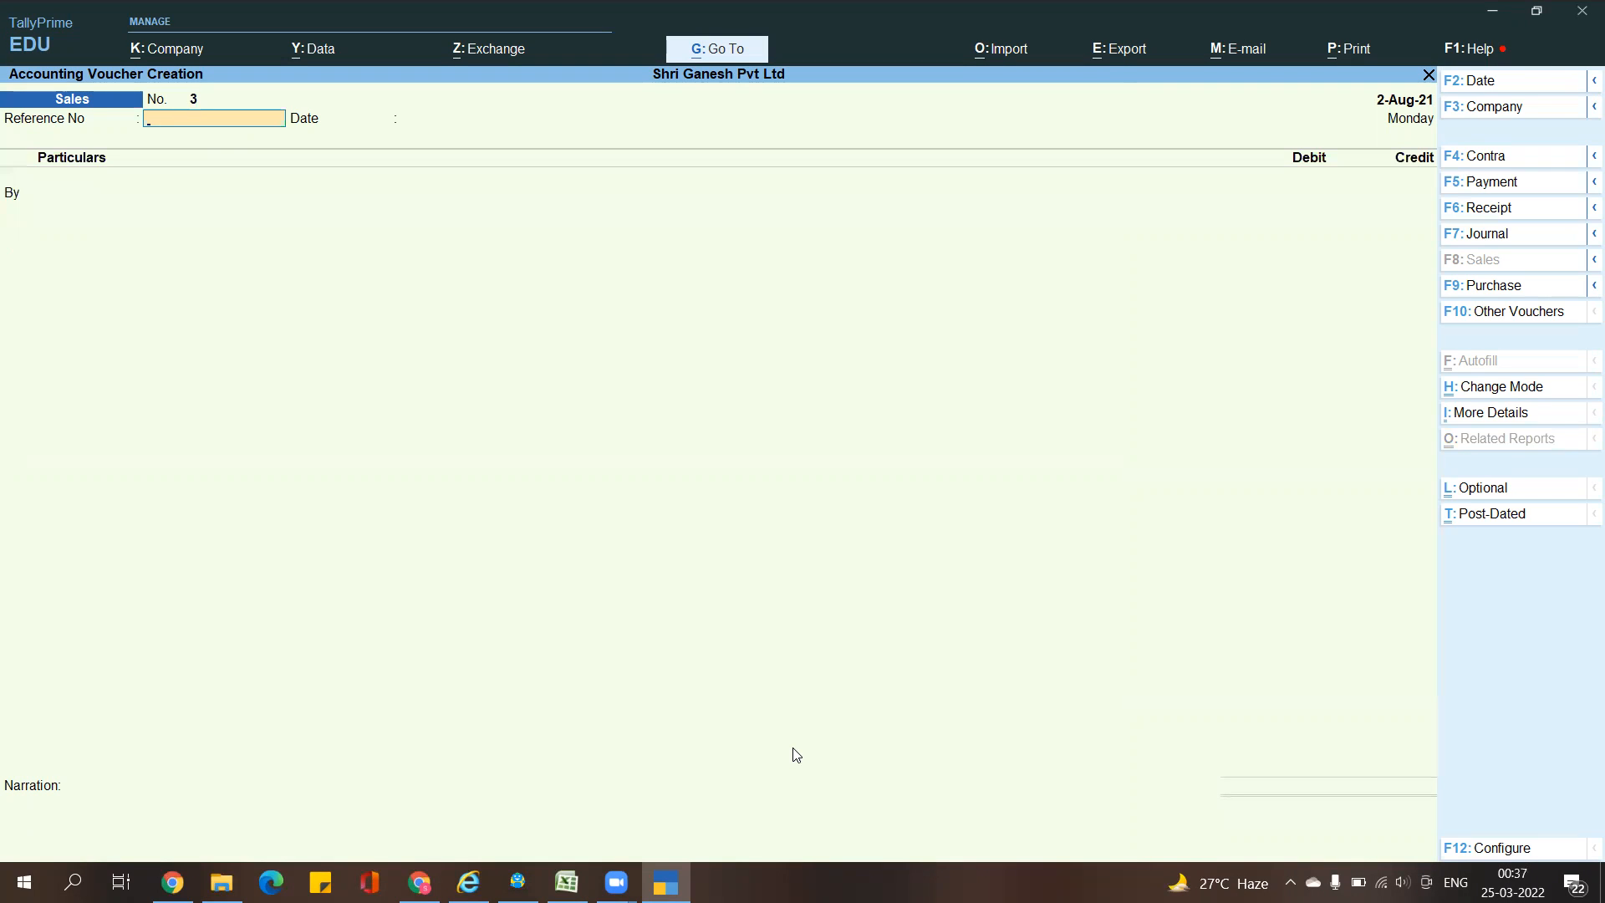
pyautogui.press('Return')
pyautogui.press('Return')
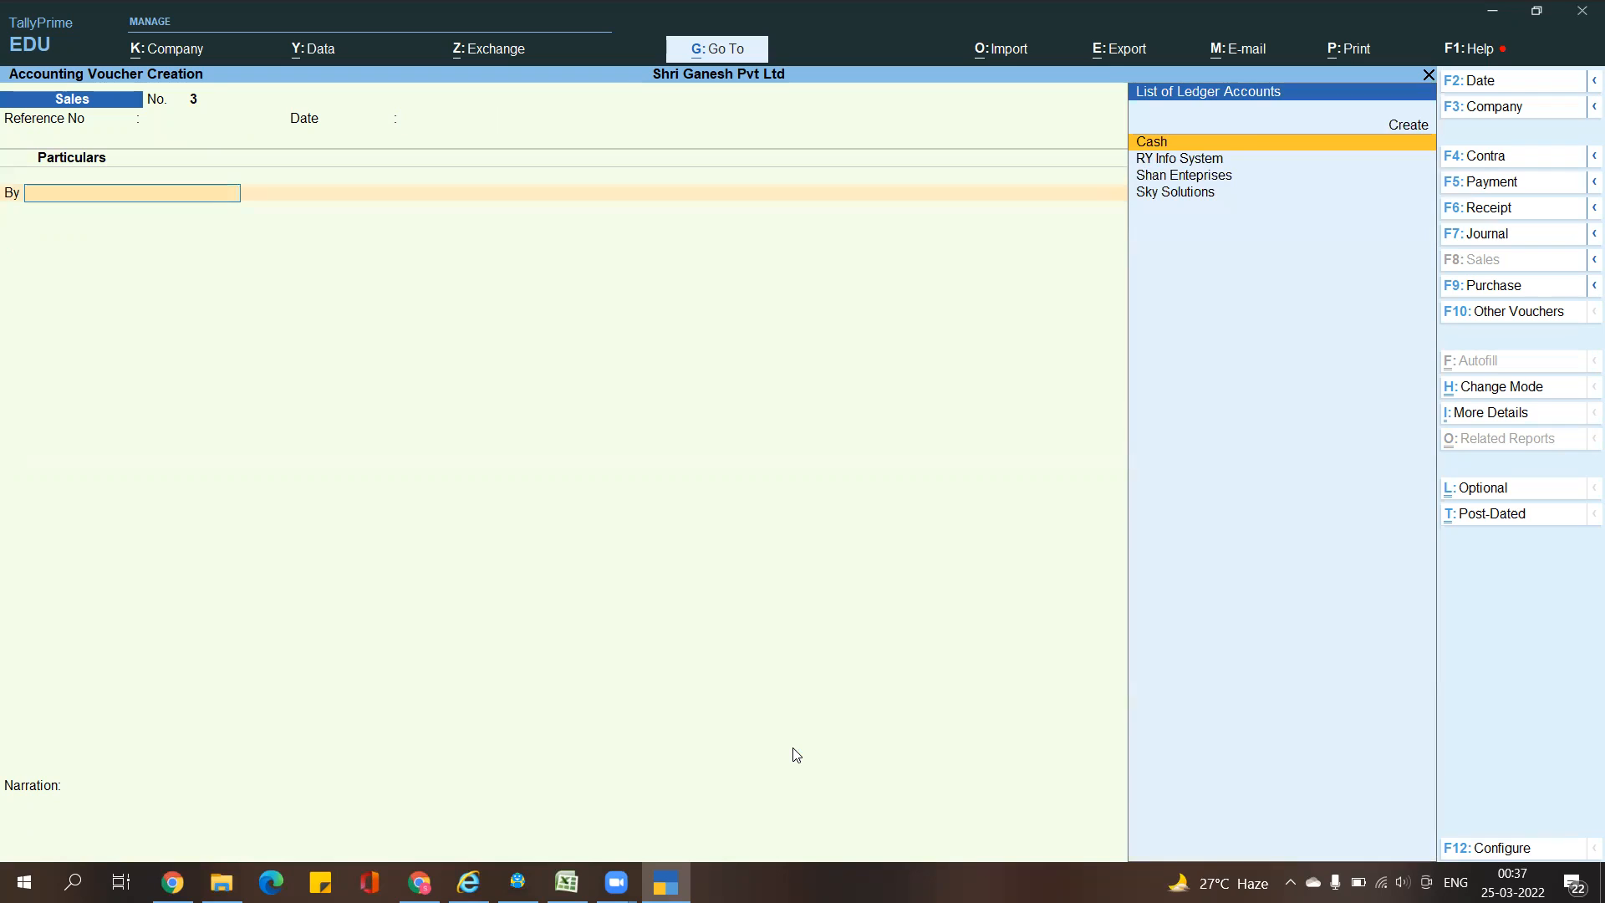
# Debit Cash with 51,000, accepting the default dispatch and party details
pyautogui.write('S')
pyautogui.press('BackSpace')
pyautogui.write('Cash')
pyautogui.press('Return')
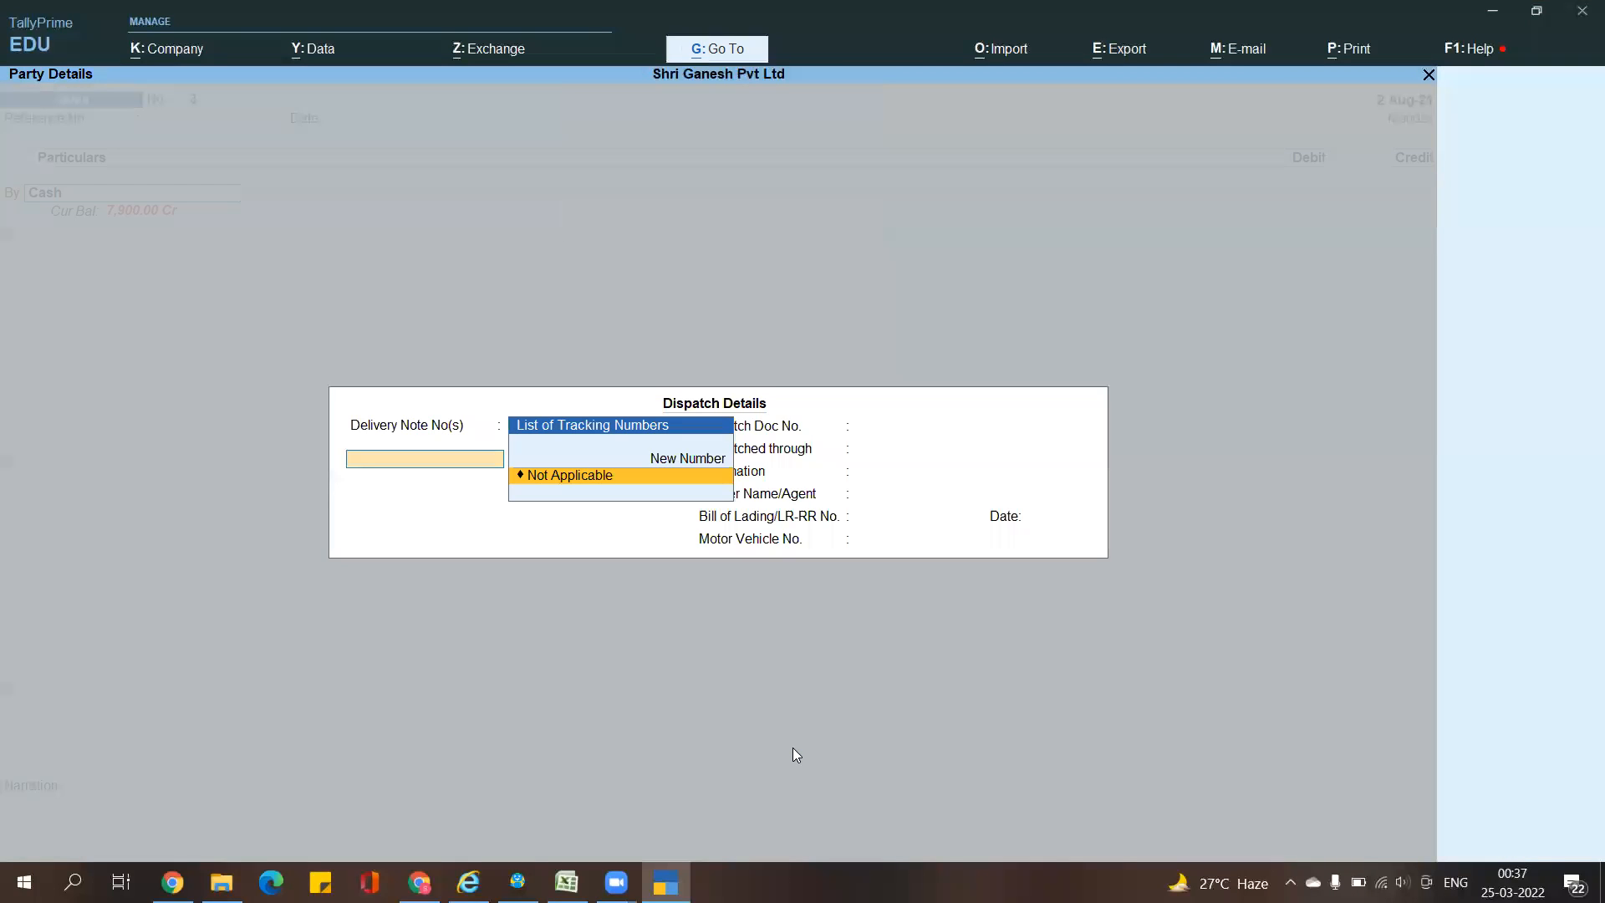
pyautogui.press('Return')
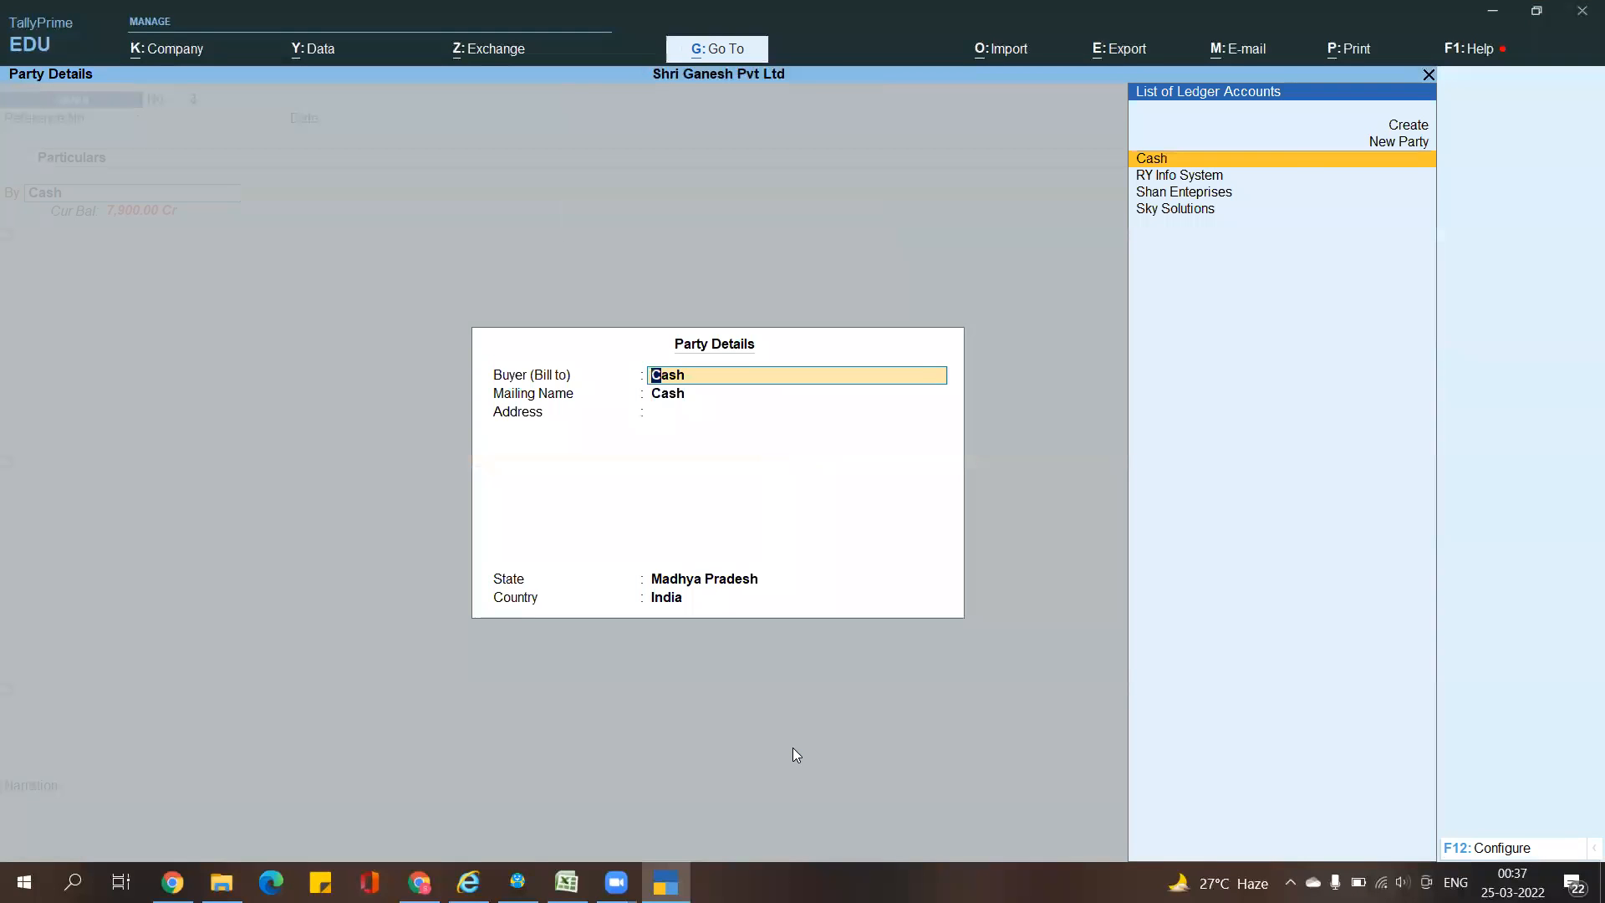
pyautogui.hotkey('ctrl', 'a')
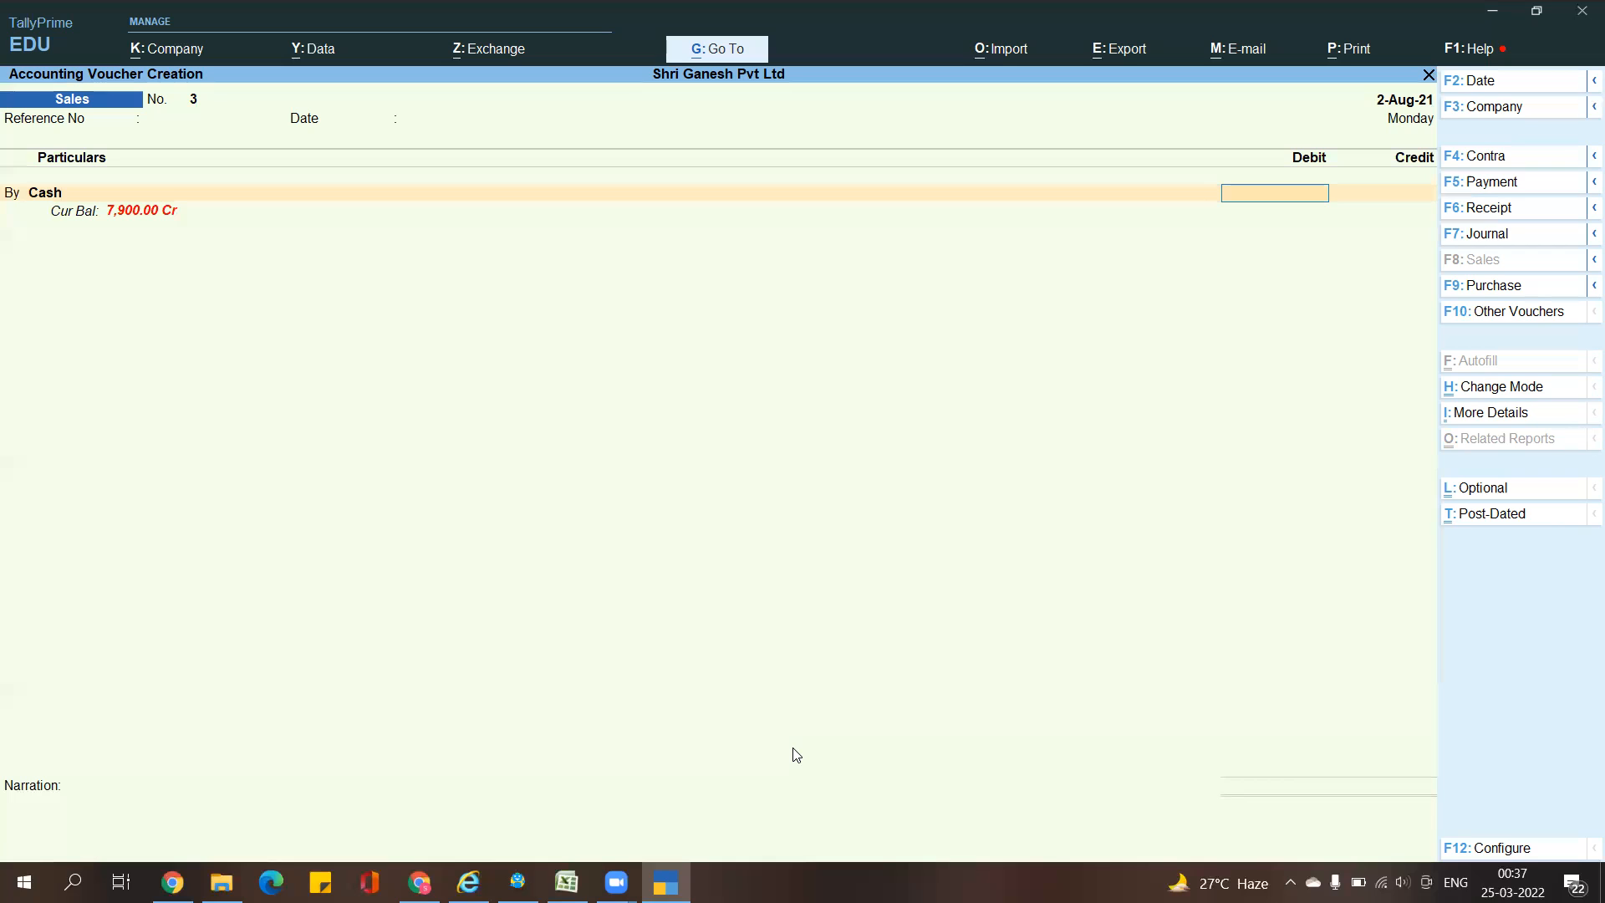
pyautogui.write('51000')
pyautogui.press('Return')
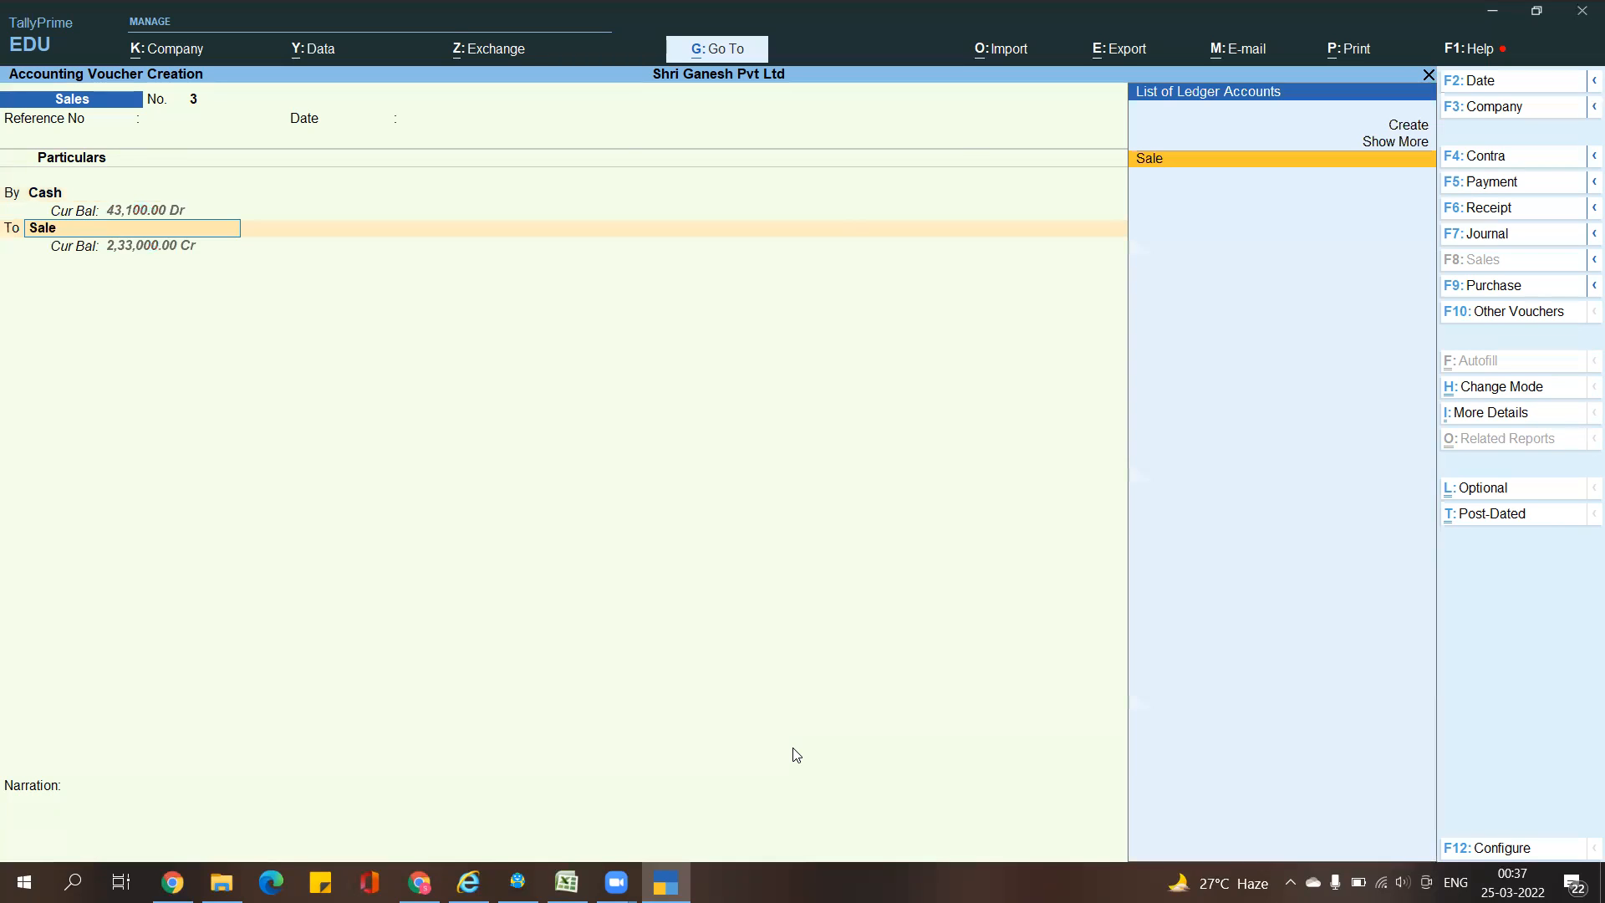
# Credit the Sale ledger with 51,000, leave the inventory allocations and narration empty, and save the voucher
pyautogui.press('Return')
pyautogui.press('Return')
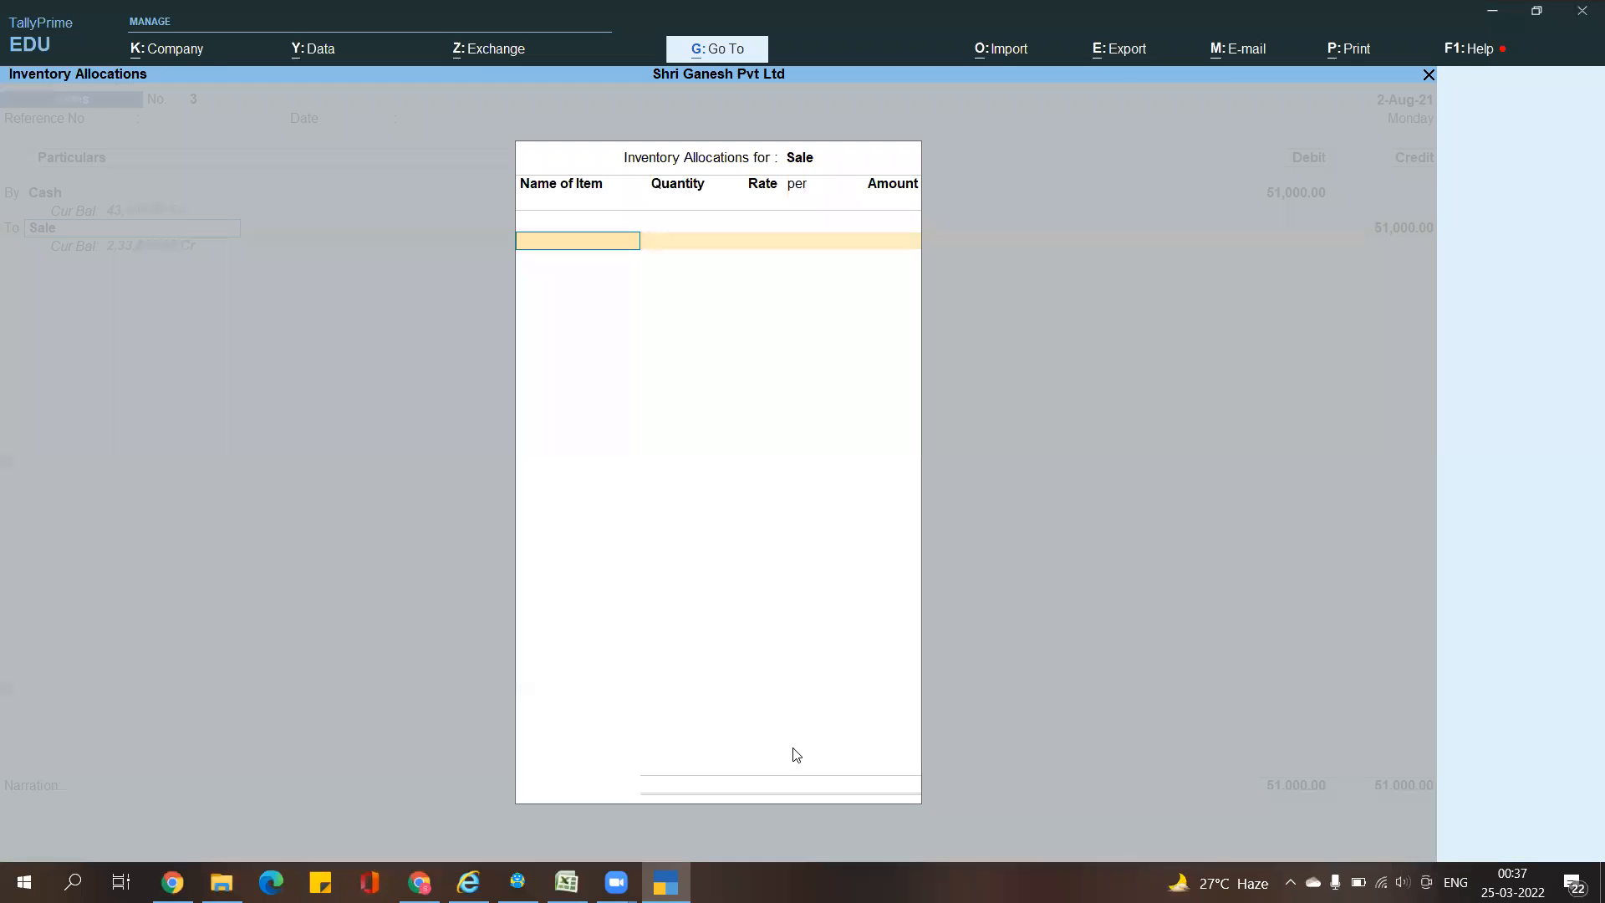
pyautogui.press('Return')
pyautogui.press('Return')
pyautogui.press('Return')
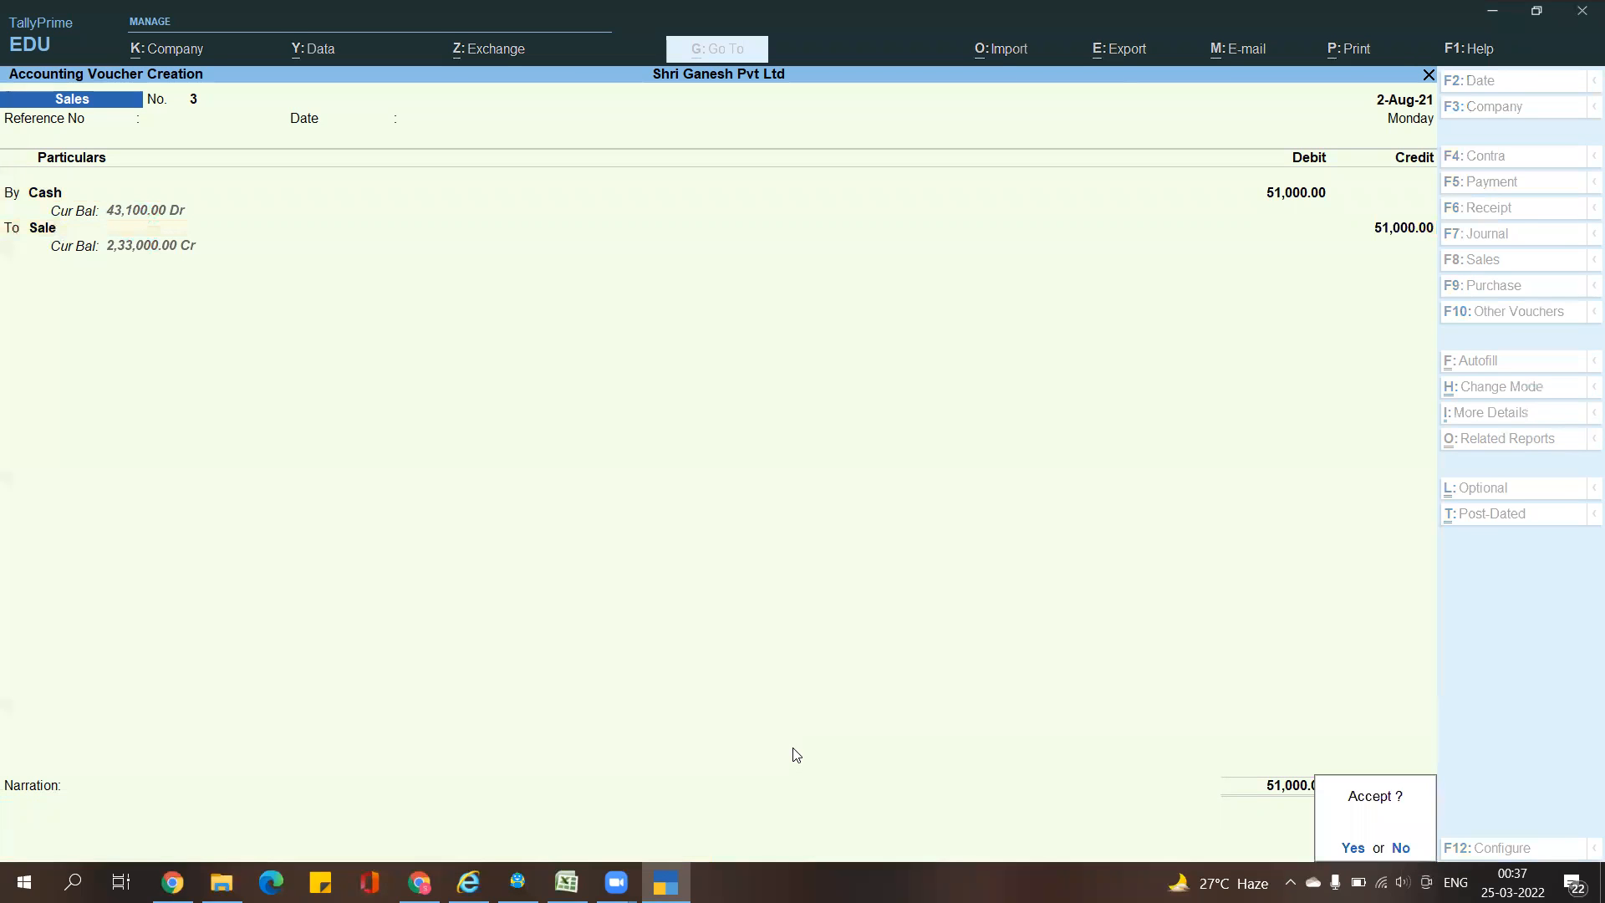
pyautogui.press('Return')
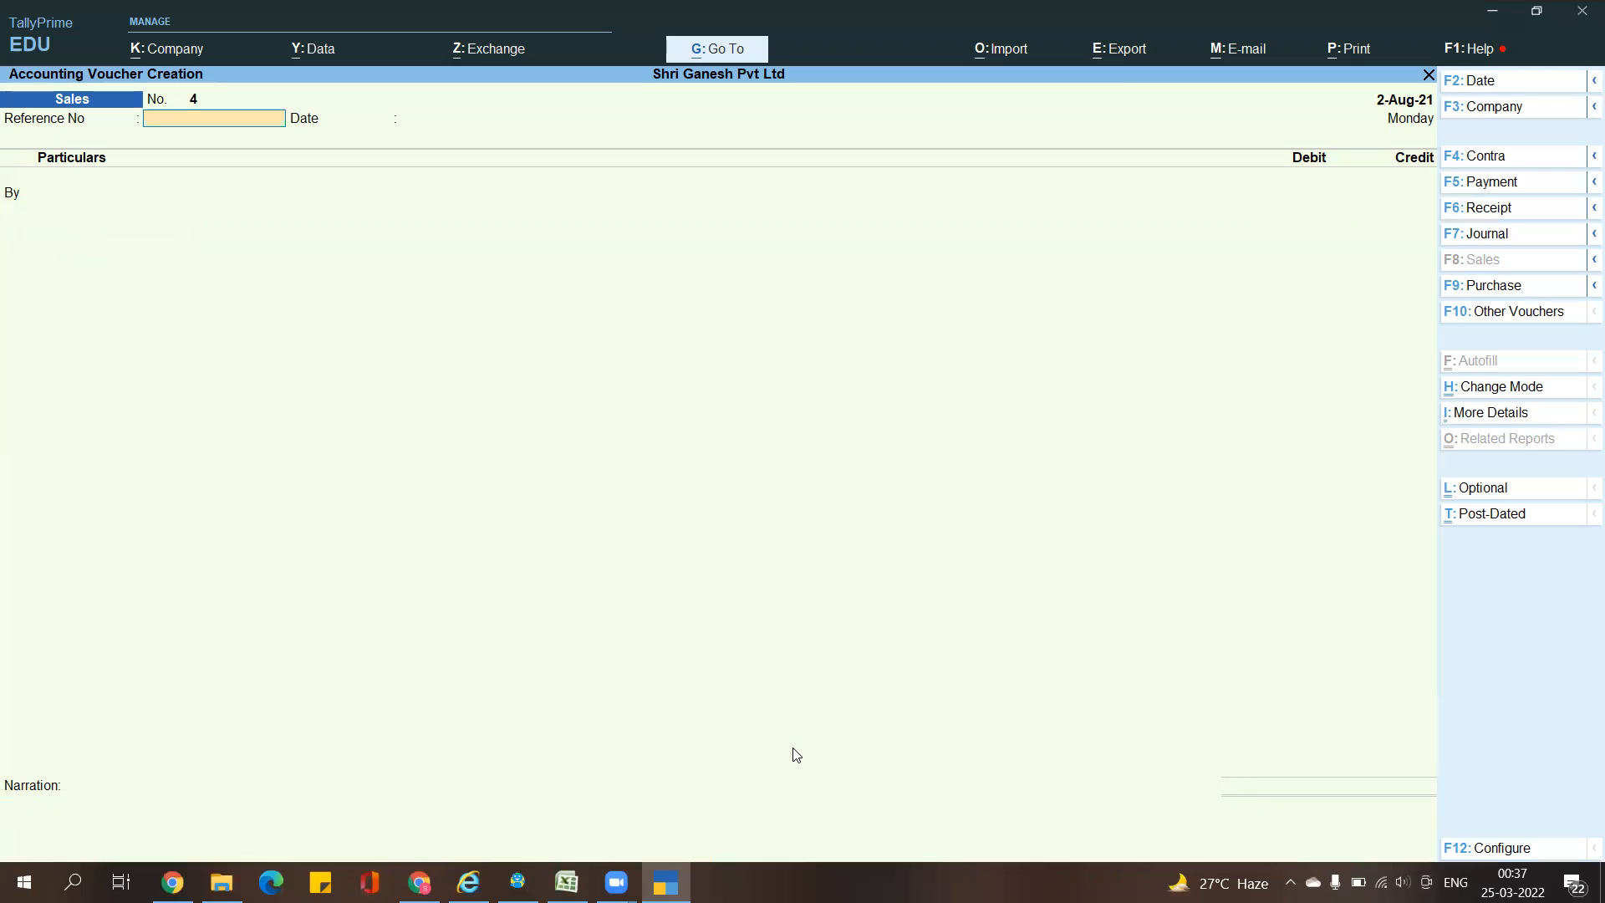
# Review the three saved sales vouchers from newest to oldest and return to a blank sales voucher
pyautogui.press('pageup')
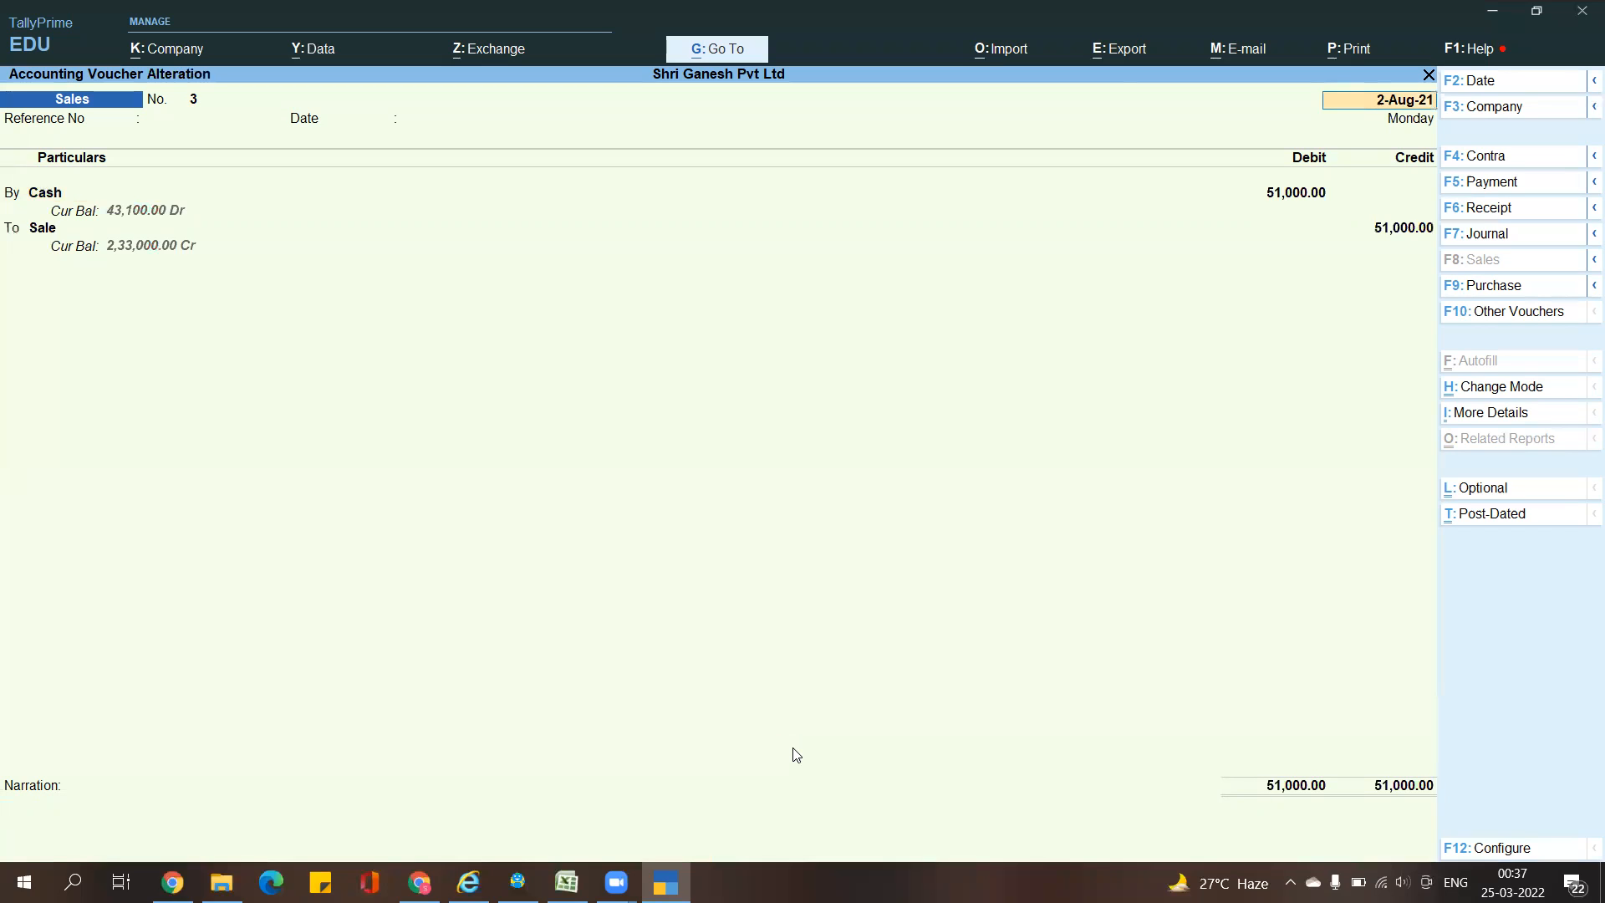
pyautogui.press('pageup')
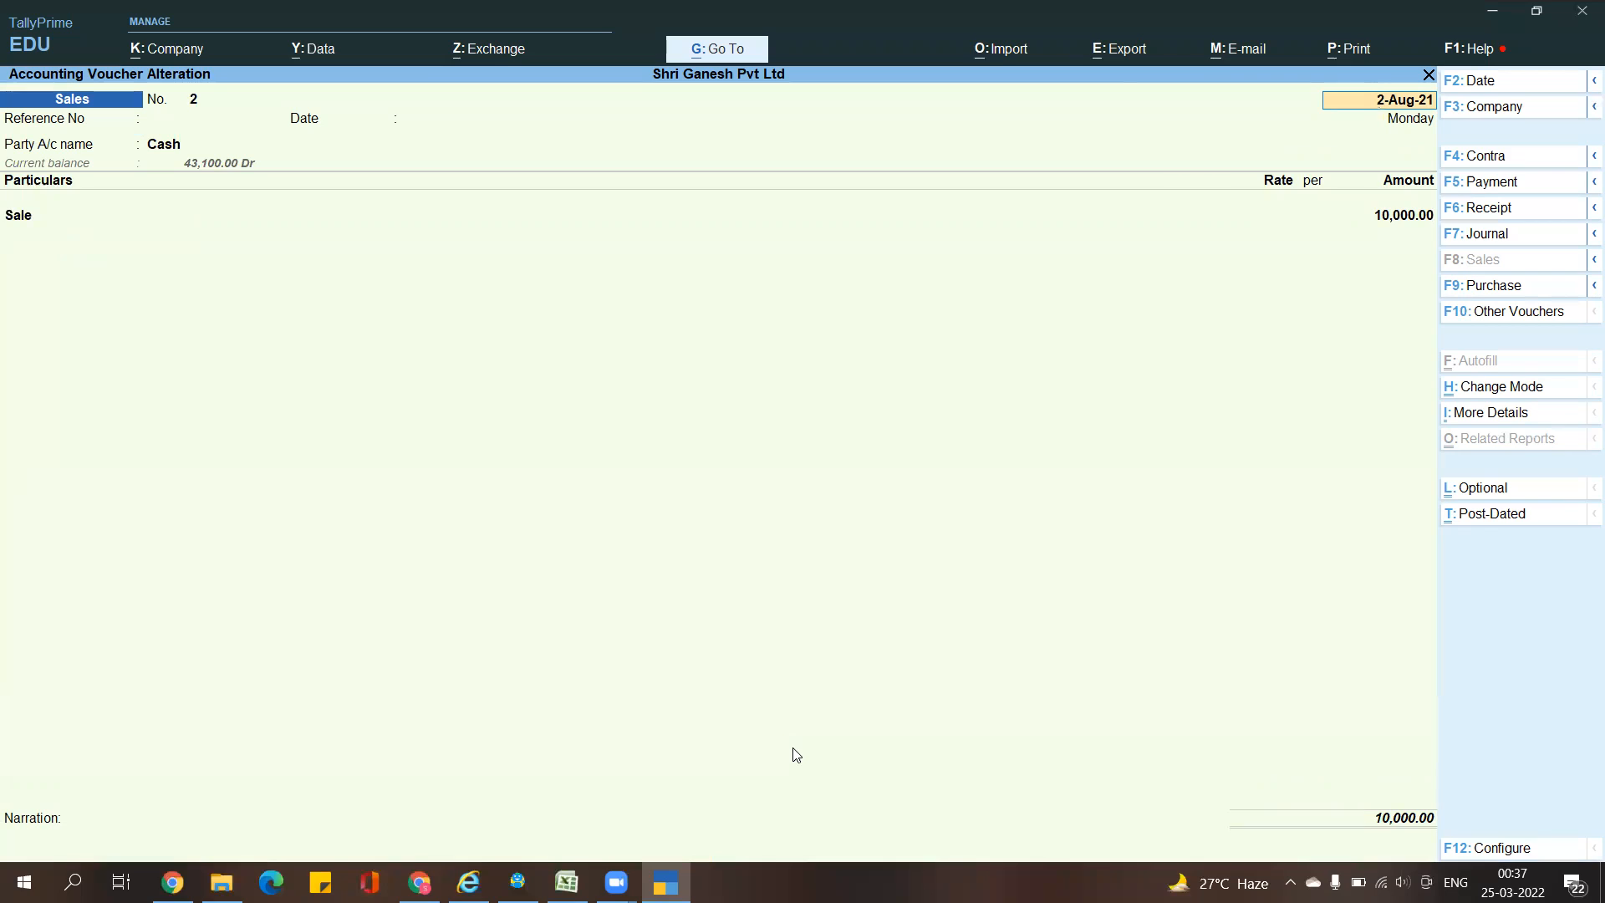
pyautogui.press('pageup')
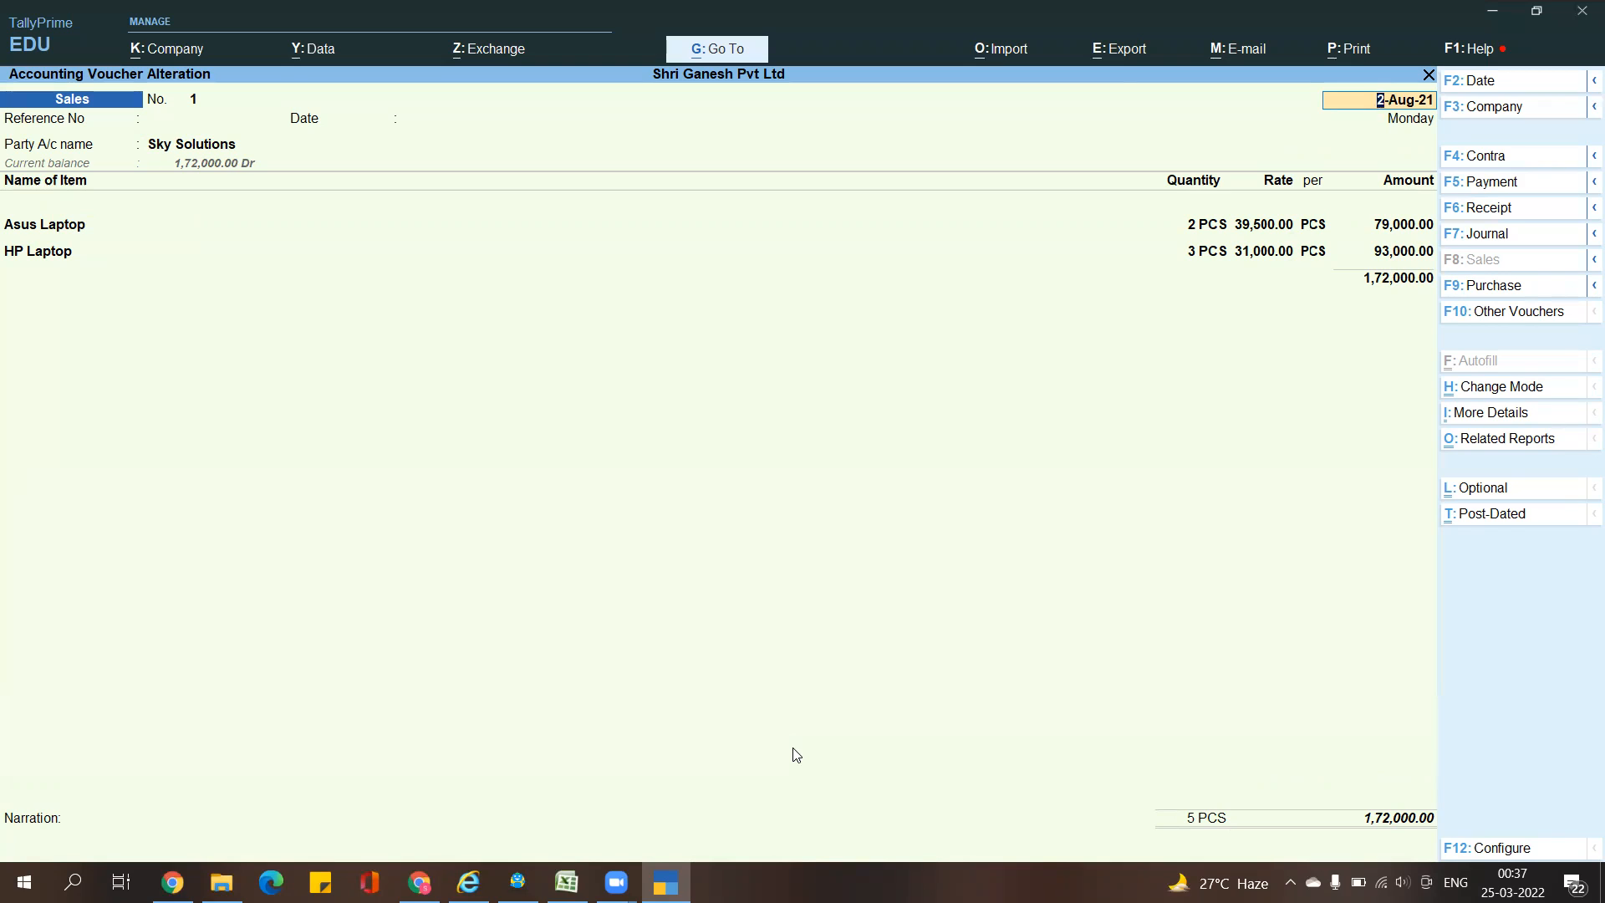
pyautogui.press('ctrl')
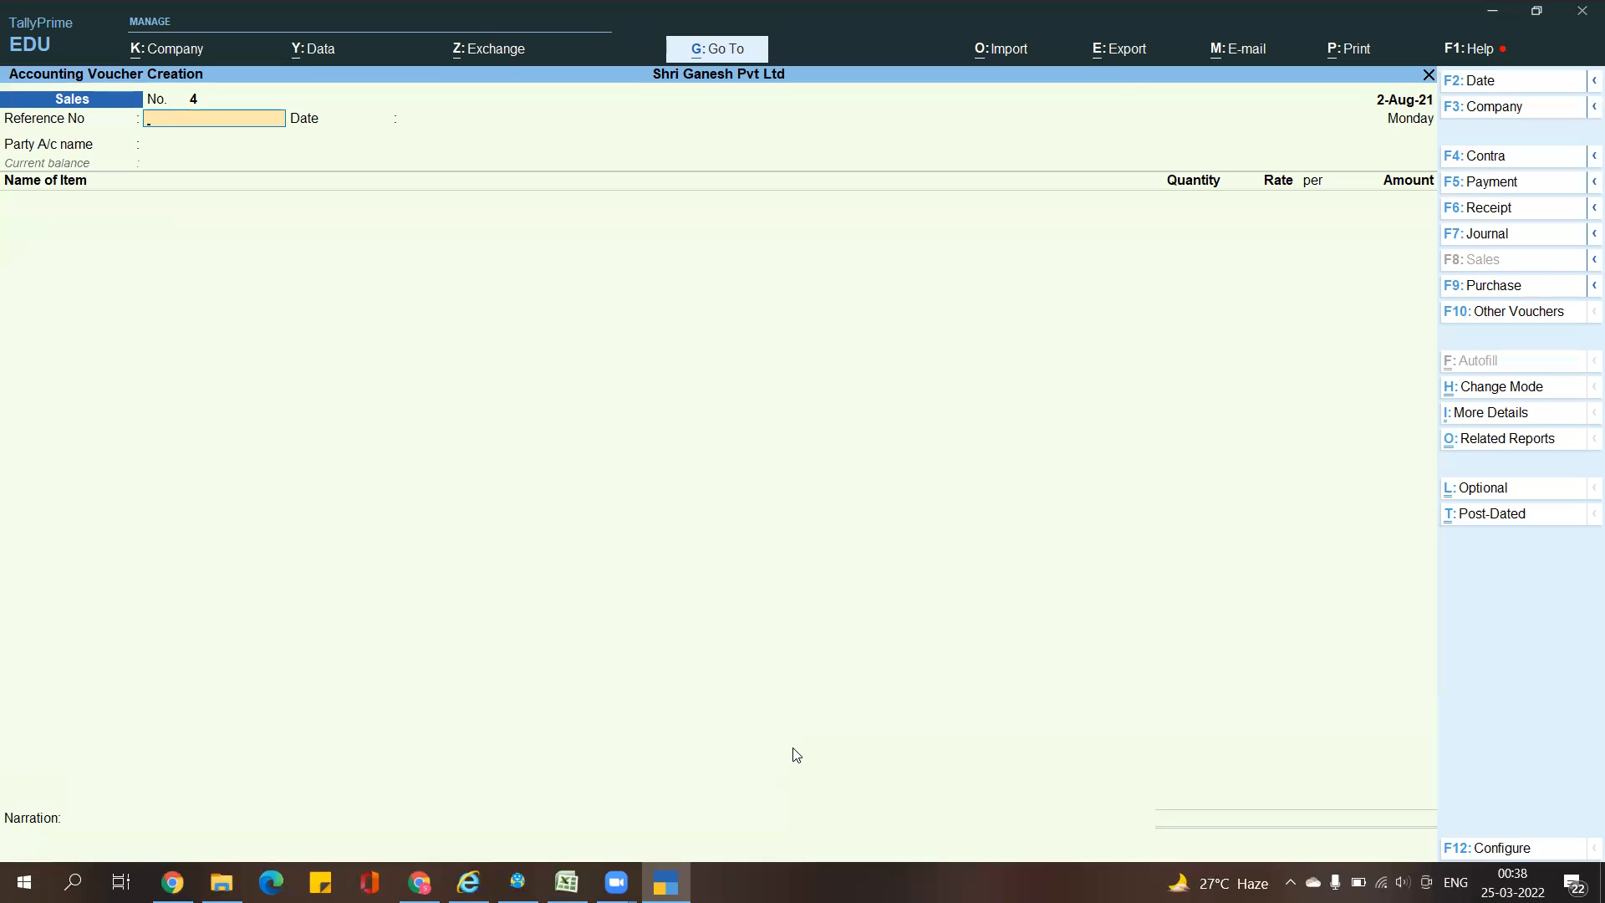
pyautogui.hotkey('alt', 'g')
pyautogui.press('Up')
pyautogui.press('Up')
pyautogui.press('Up')
pyautogui.press('Up')
pyautogui.press('Down')
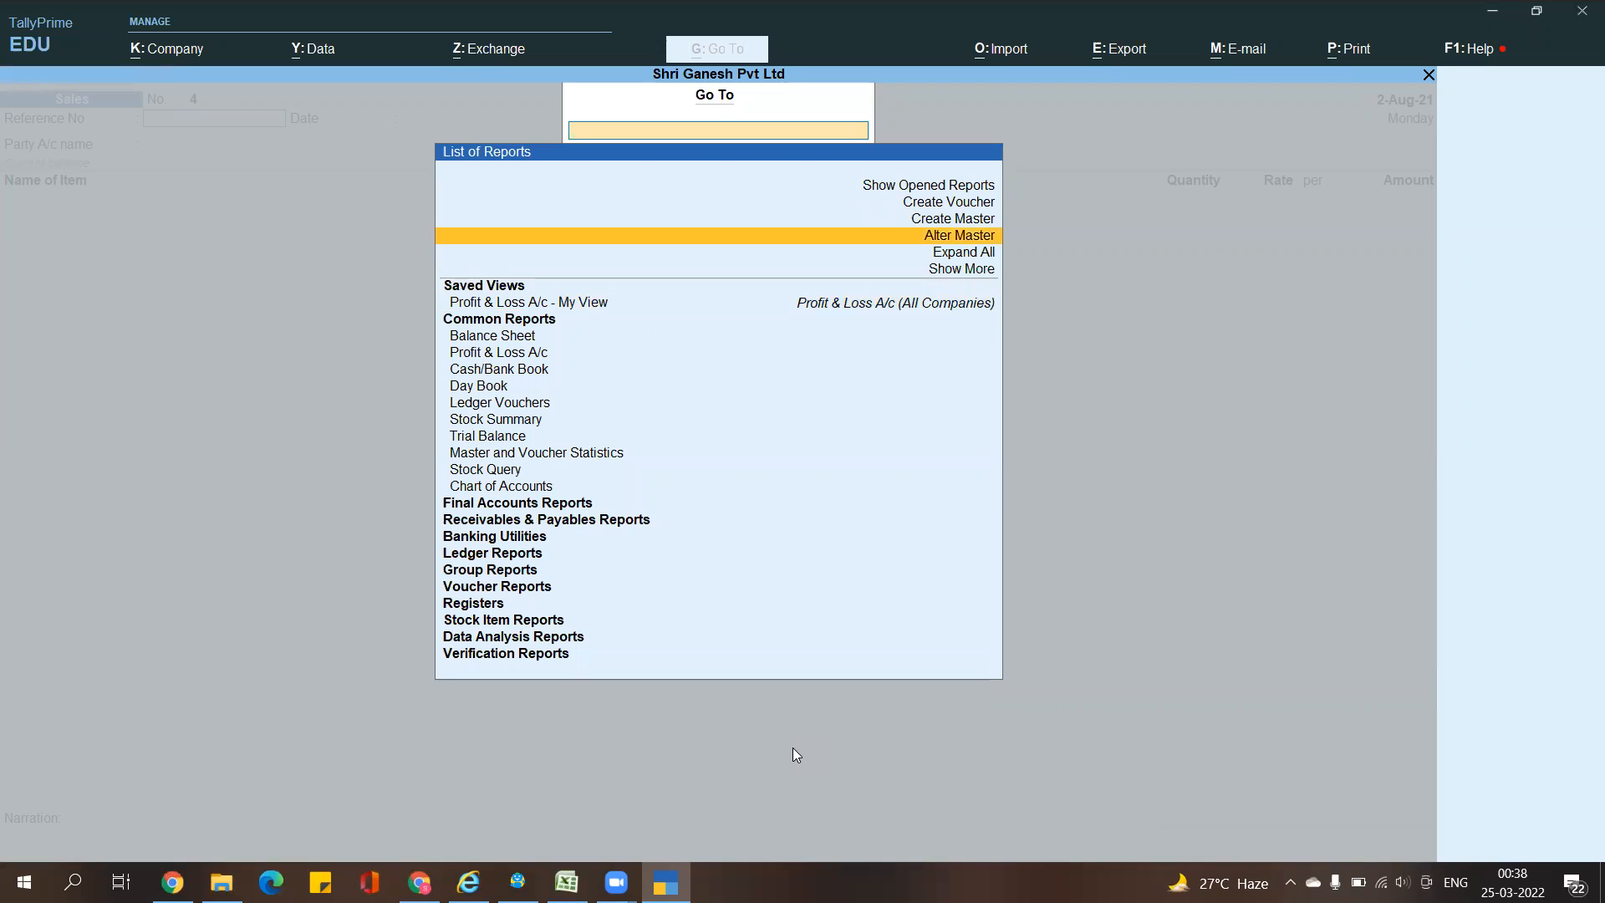
pyautogui.press('Up')
pyautogui.press('Down')
pyautogui.press('Up')
pyautogui.press('Return')
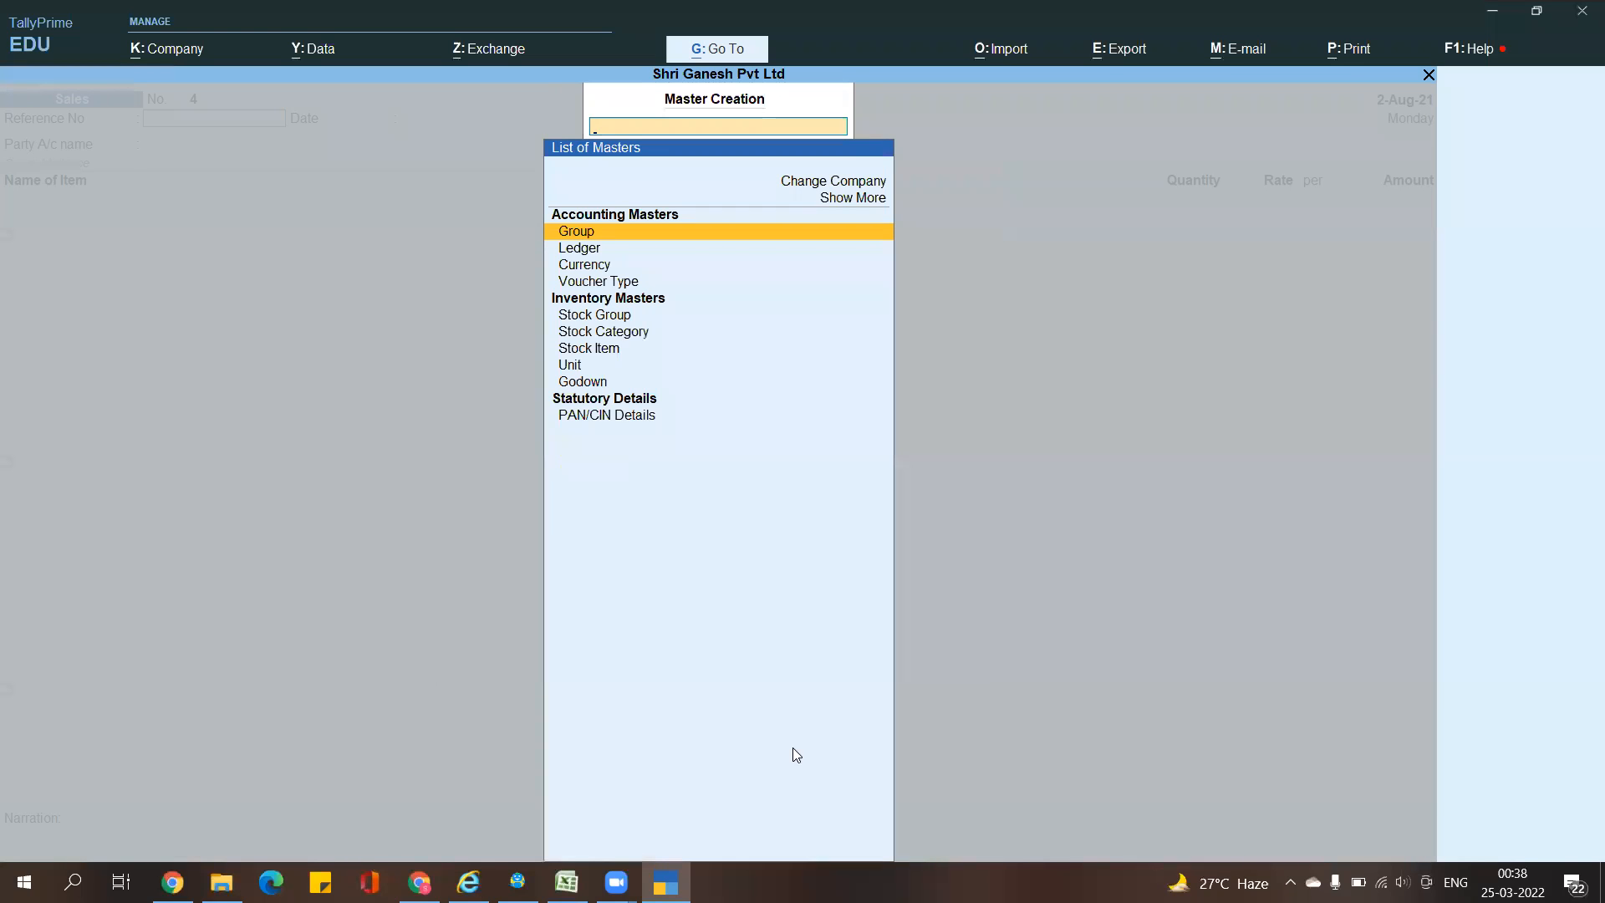
pyautogui.press('Down')
pyautogui.press('Return')
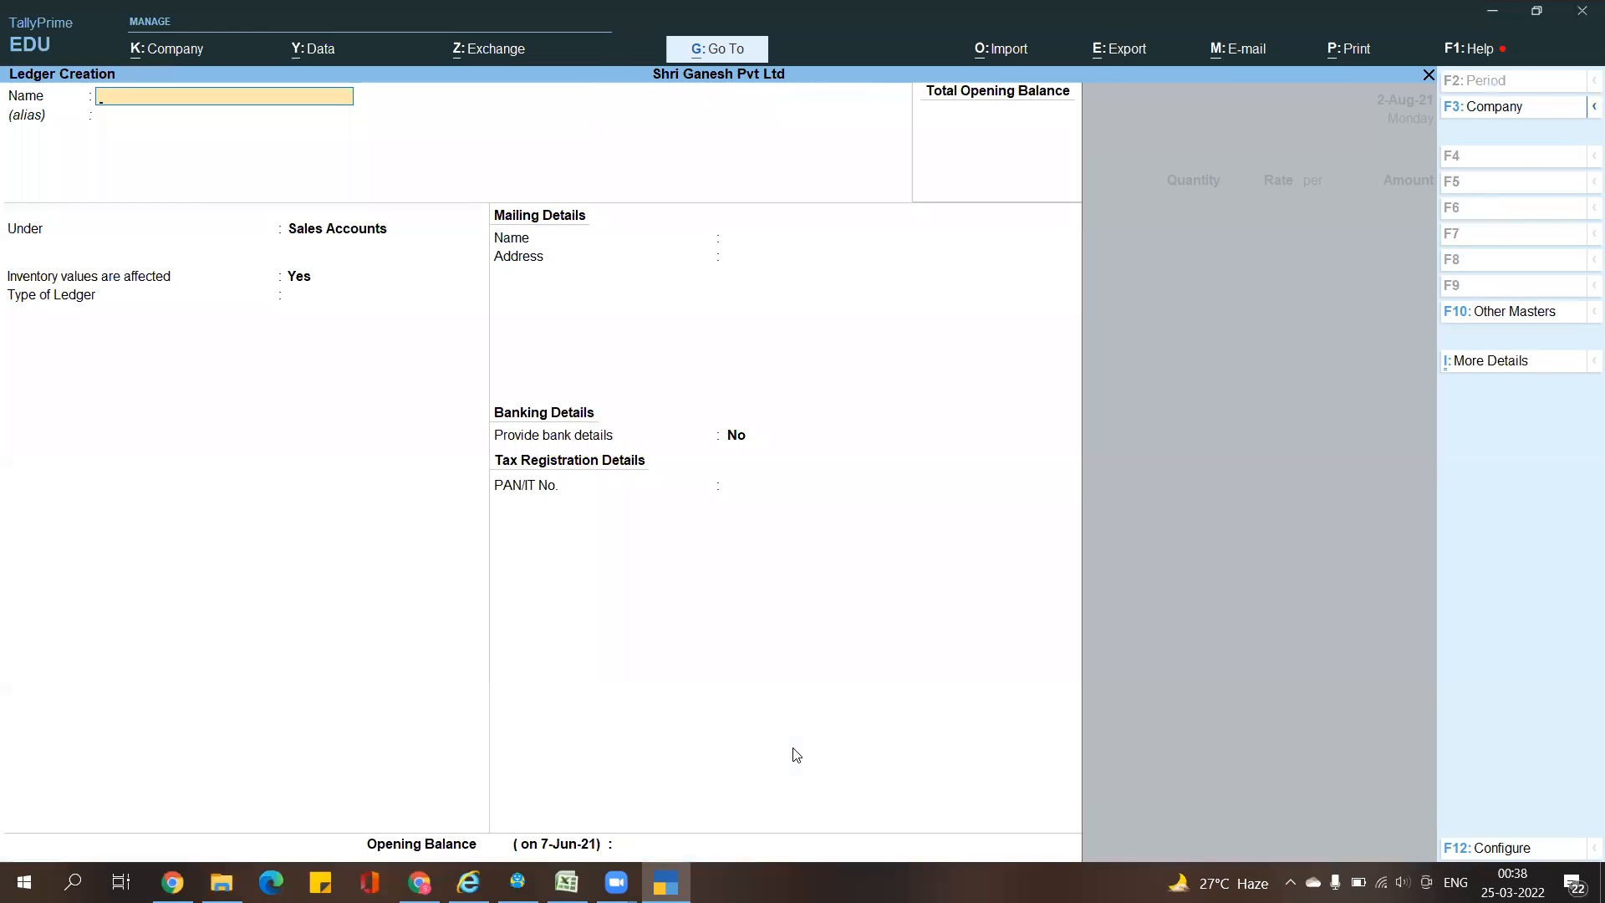
pyautogui.press('Escape')
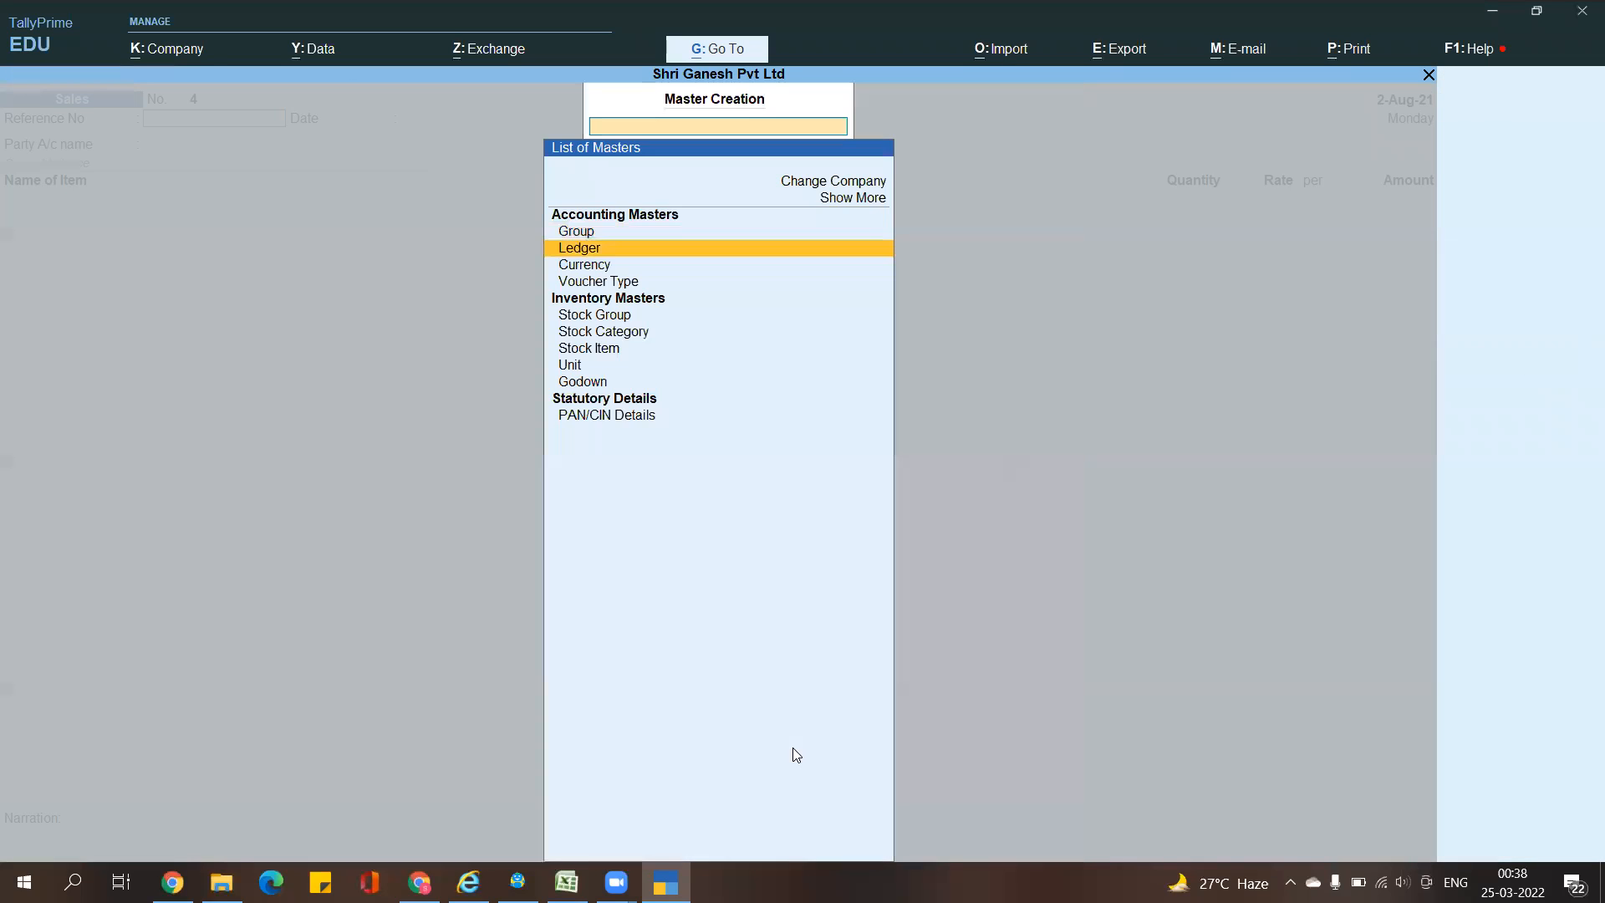
pyautogui.press('Escape')
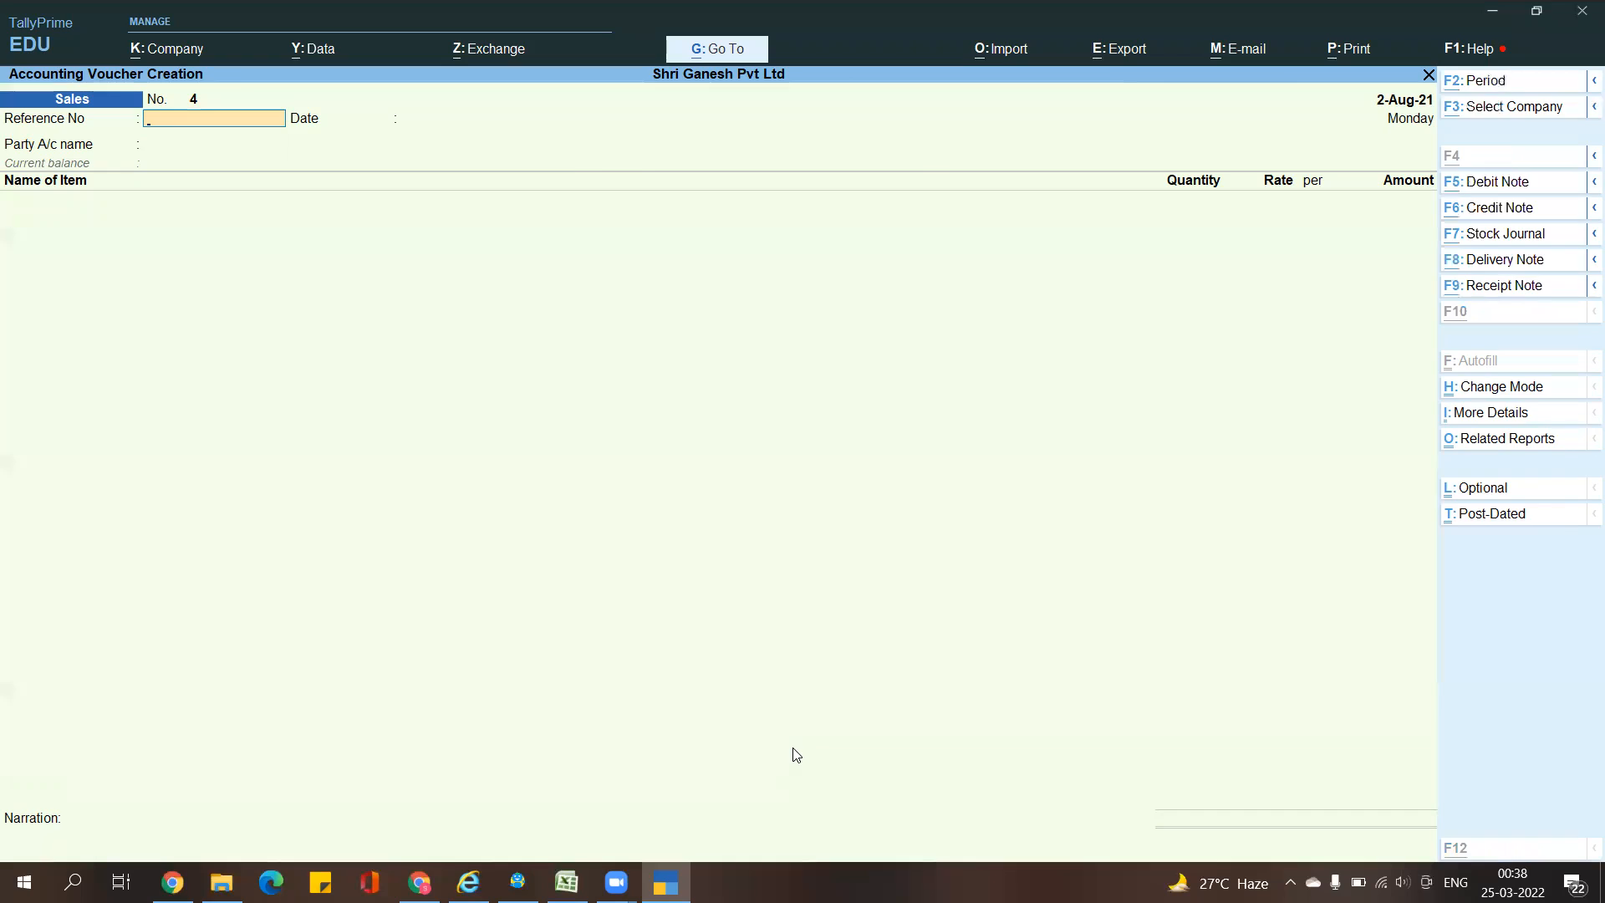
# Switch to the Tally e-book in Chrome and read the item invoice recording instructions on pages 151 and 152
pyautogui.hotkey('alt', 'Tab')
pyautogui.click(1554, 504)
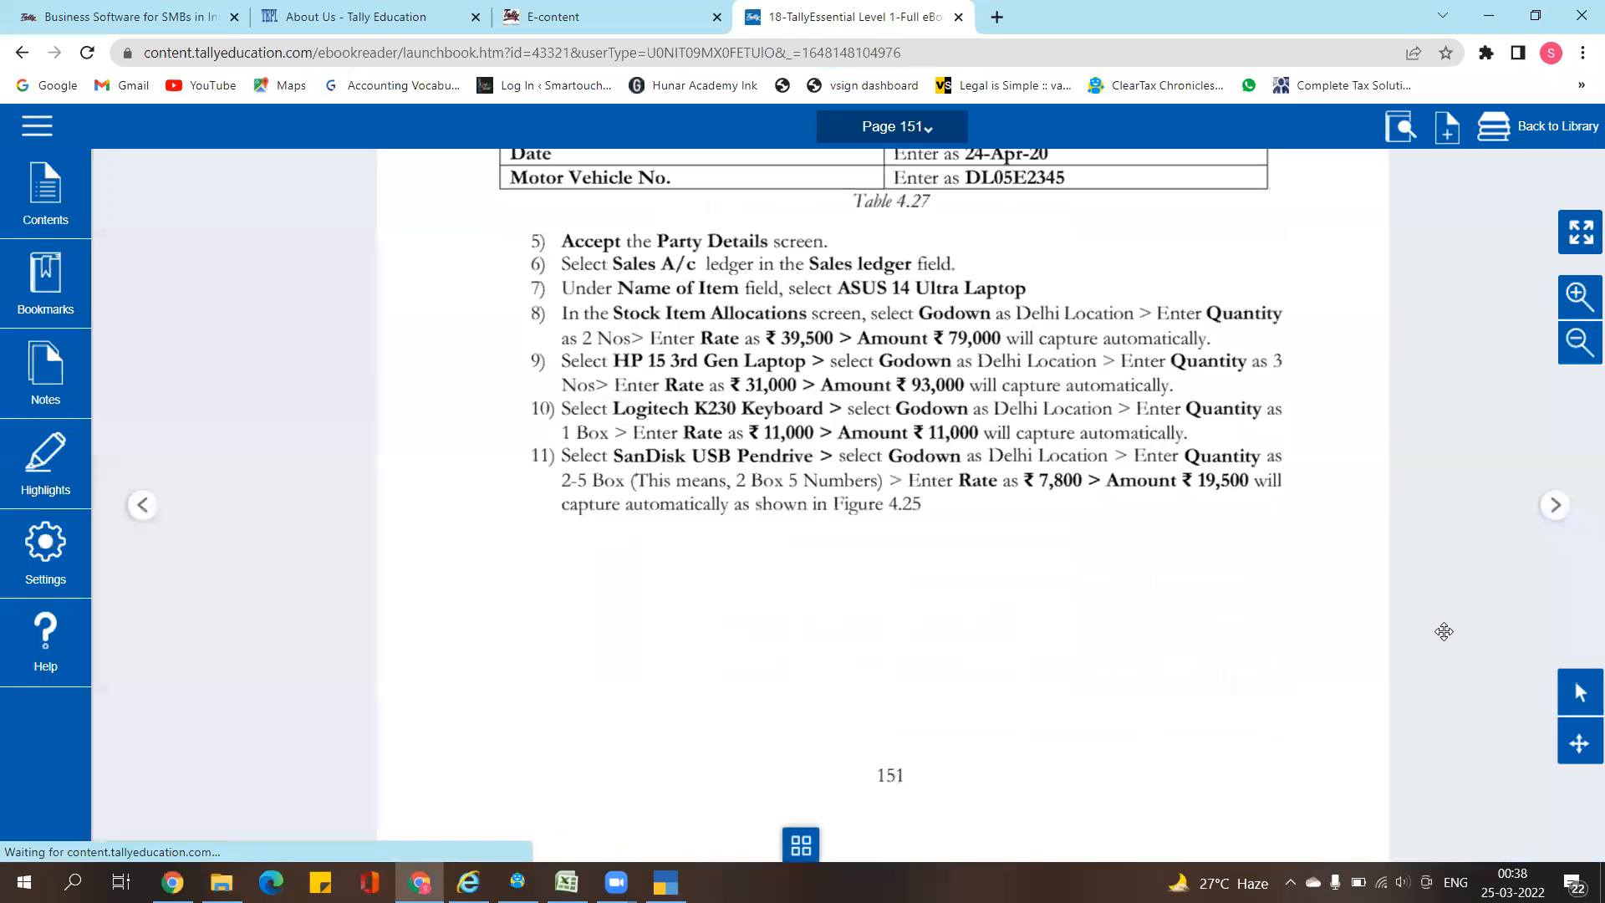
pyautogui.moveTo(1054, 502); pyautogui.dragTo(1067, 619)
pyautogui.scroll(5, 1020, 526)
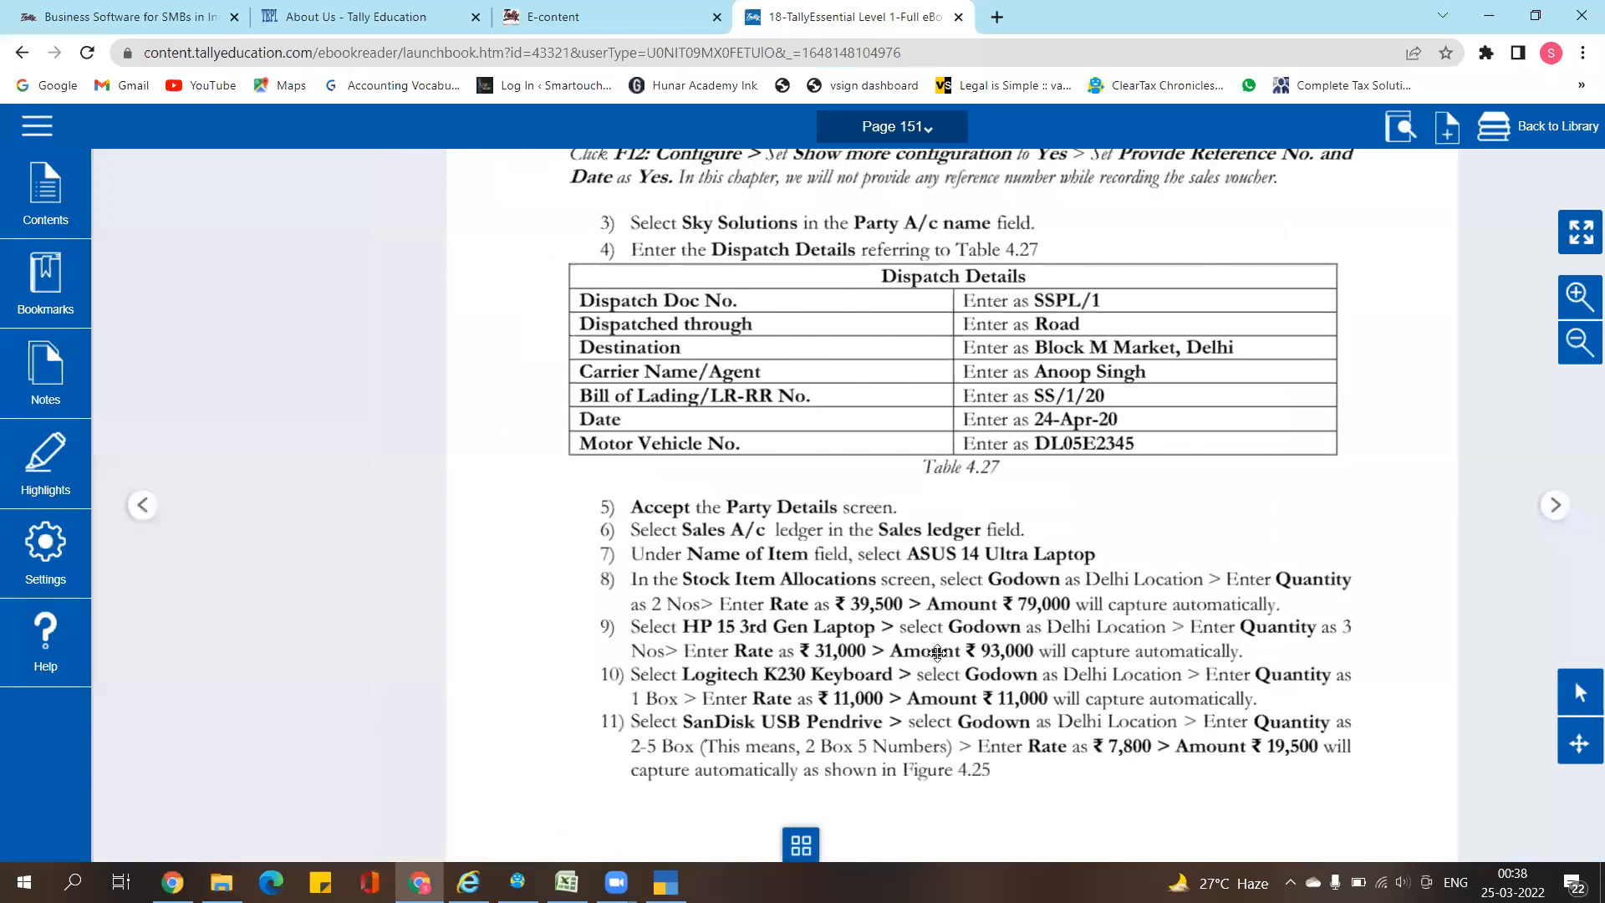
pyautogui.moveTo(1010, 506); pyautogui.dragTo(966, 605)
pyautogui.moveTo(1037, 535); pyautogui.dragTo(1010, 437)
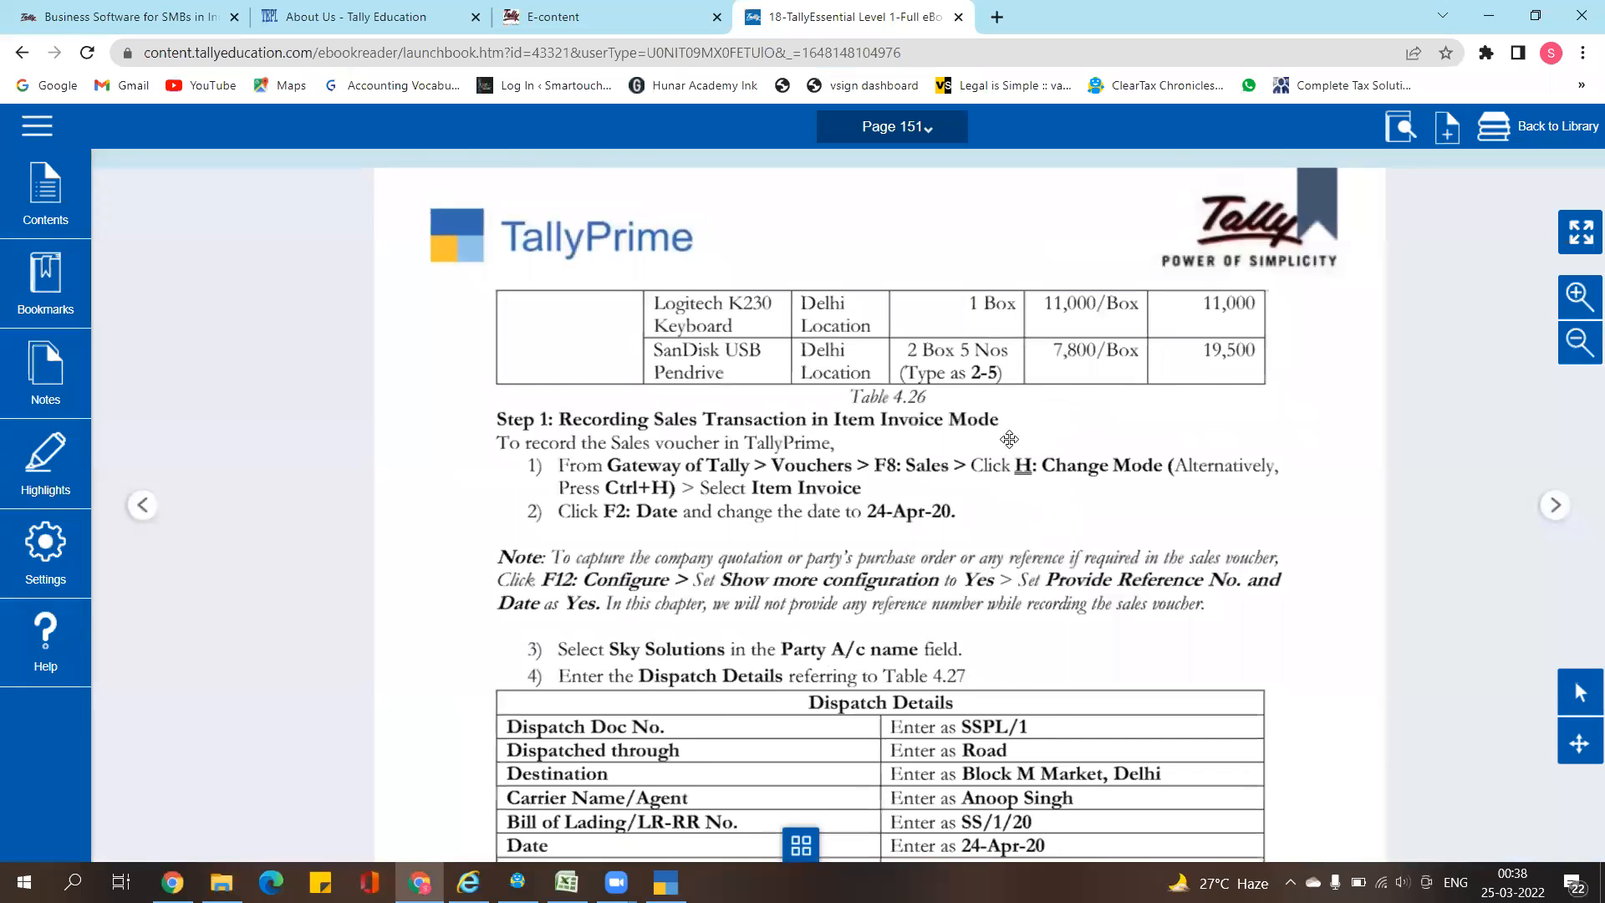
pyautogui.moveTo(1047, 308); pyautogui.dragTo(1001, 356)
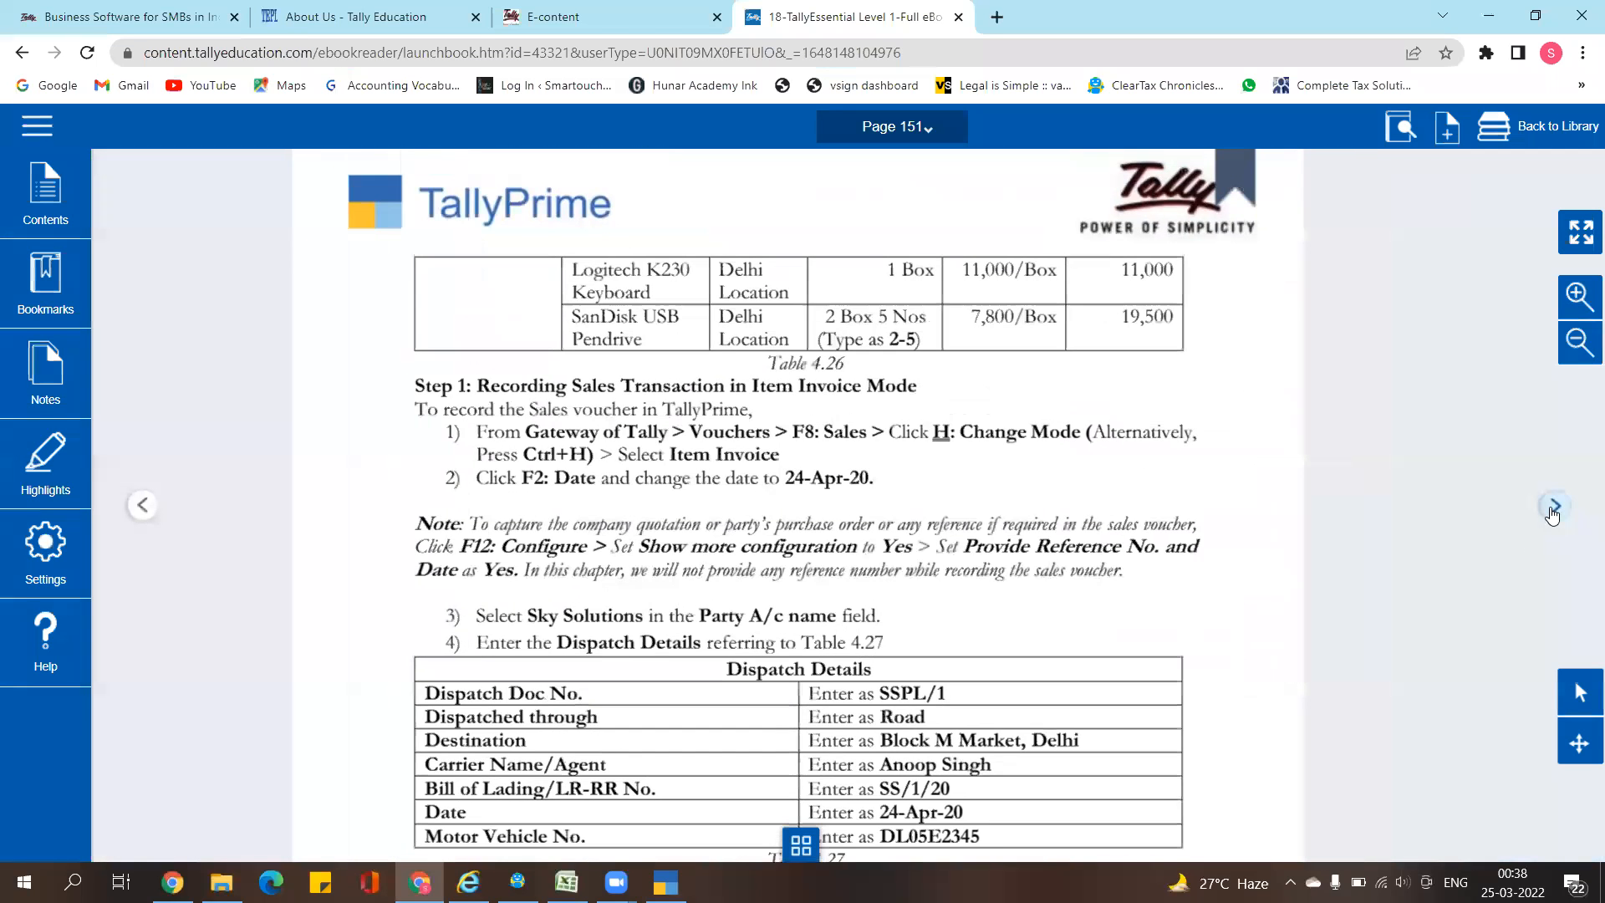
pyautogui.click(1552, 505)
pyautogui.scroll(-4, 1122, 688)
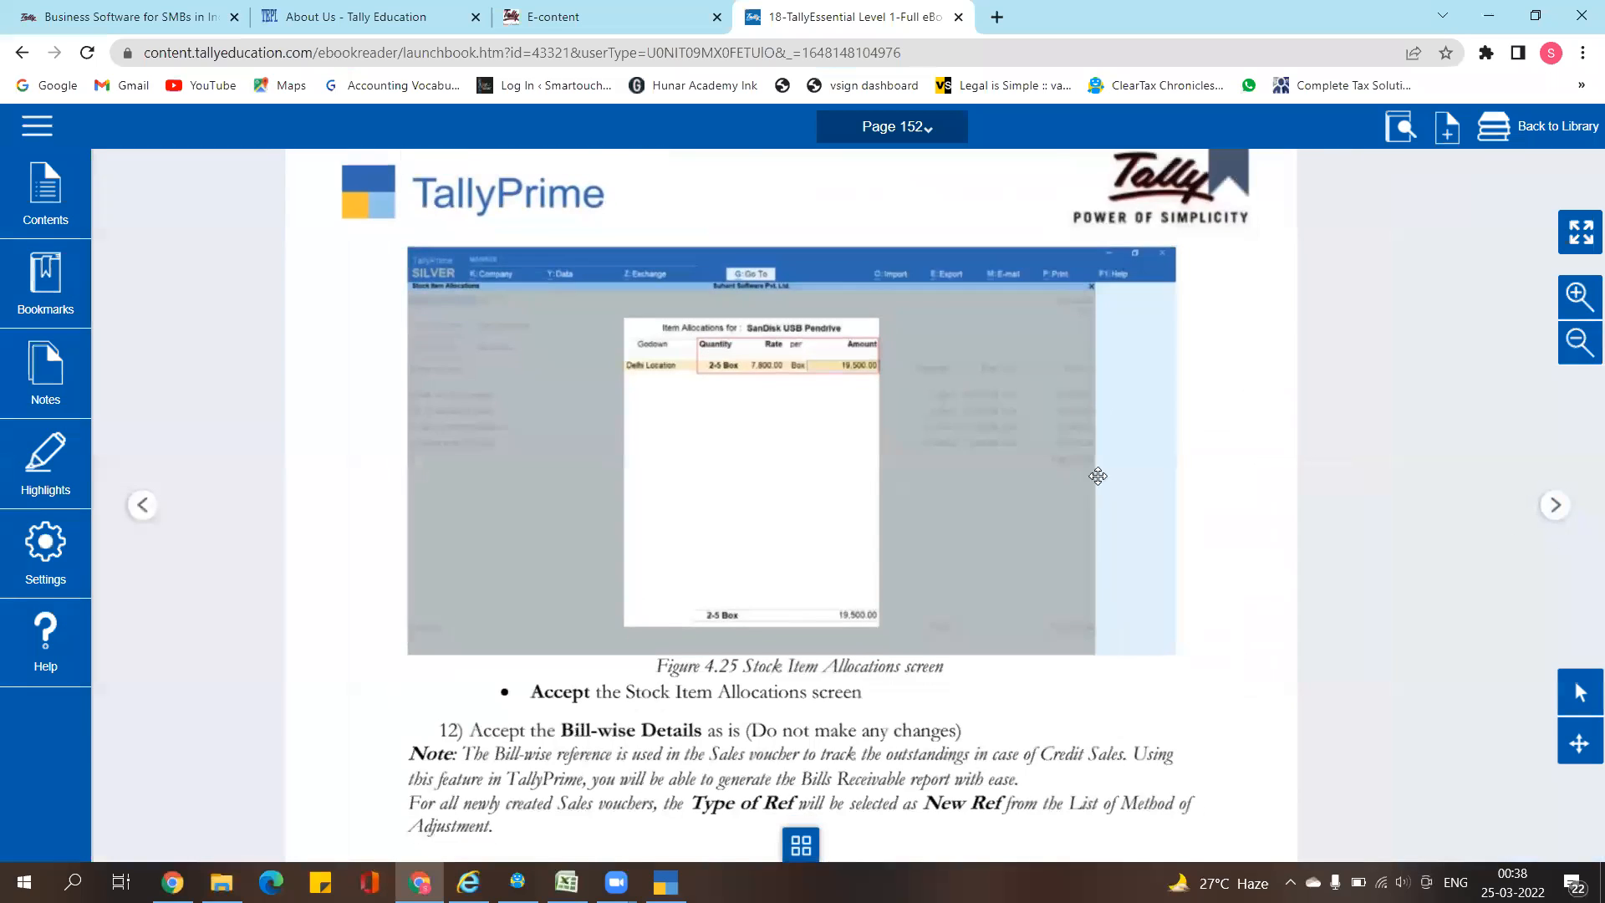
pyautogui.scroll(-4, 1123, 688)
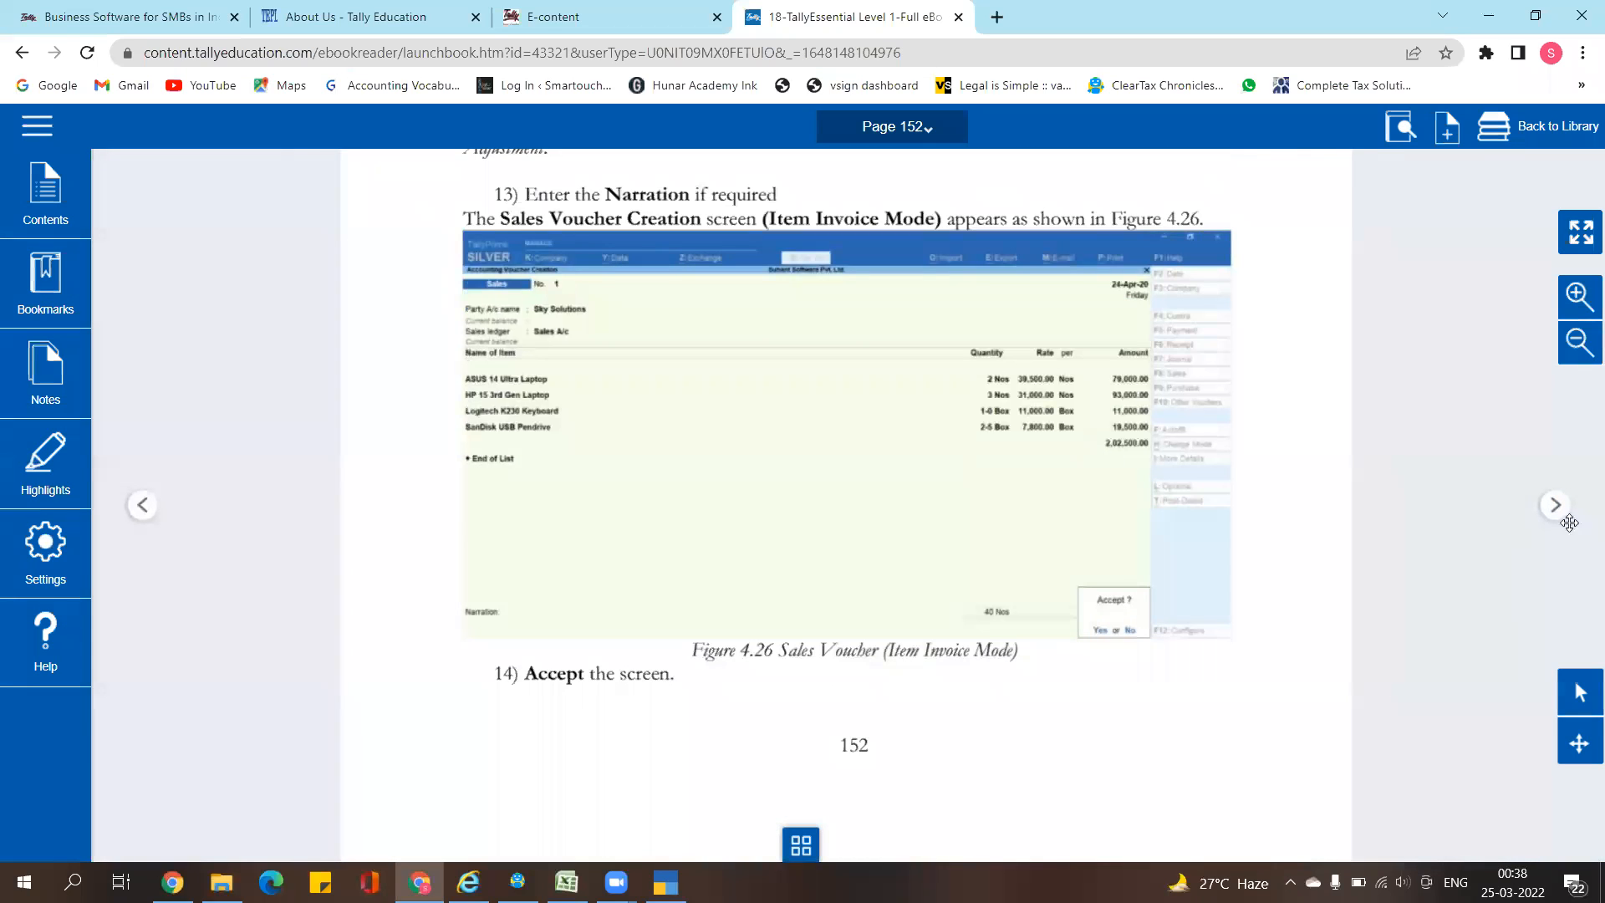
# Read the sales invoice printing instructions and sample invoice on e-book pages 153 and 154, and switch back to TallyPrime
pyautogui.click(1555, 505)
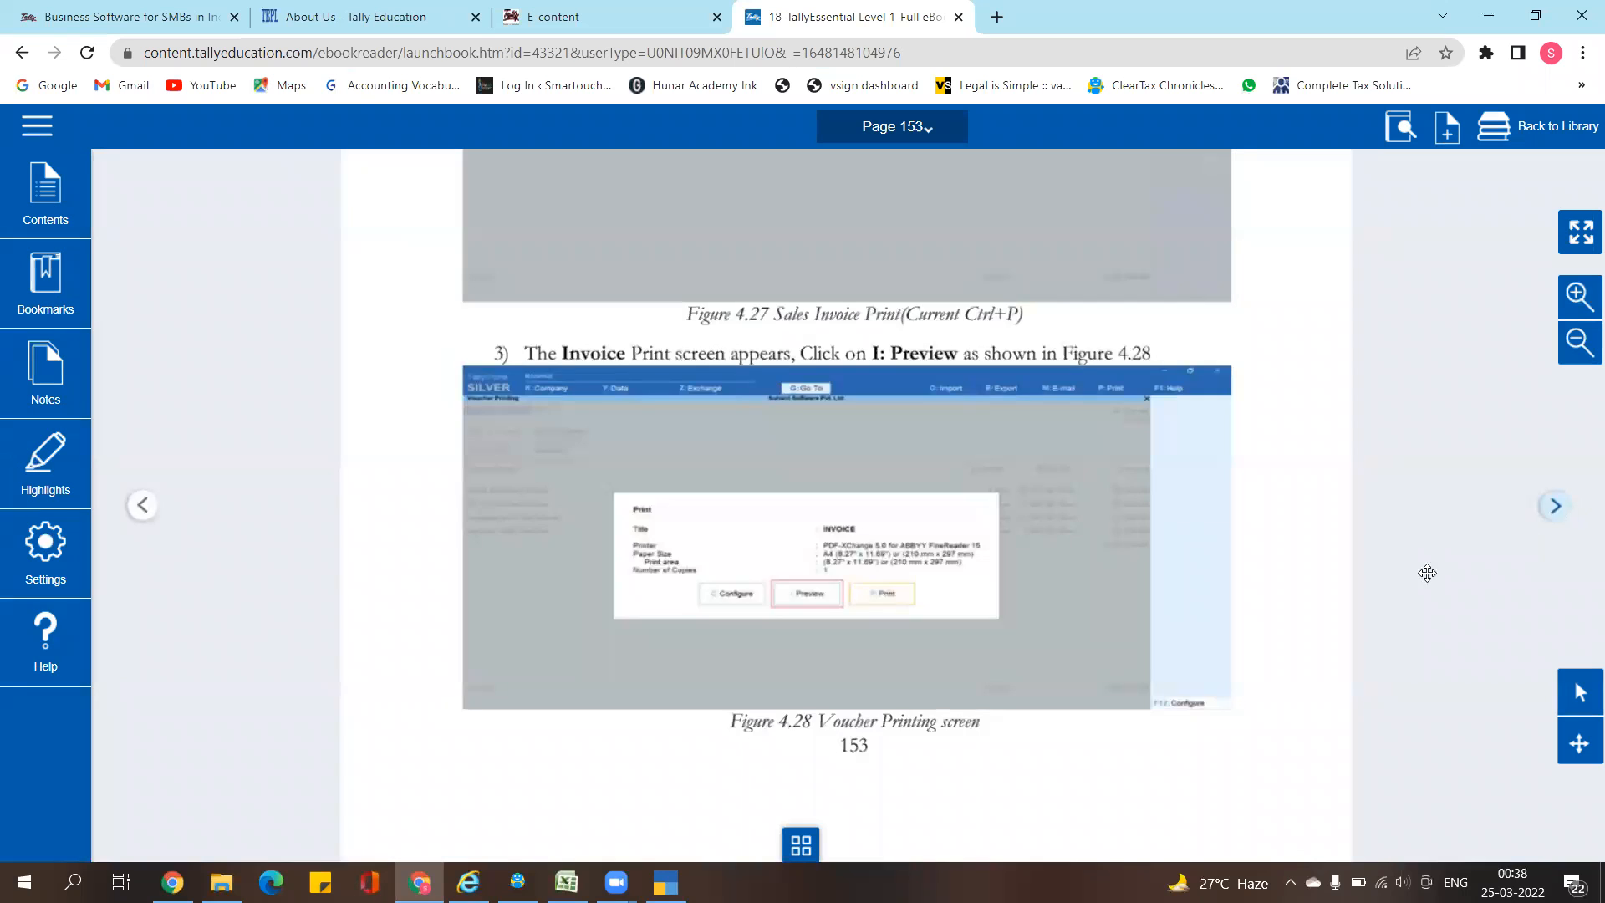
pyautogui.scroll(2, 944, 681)
pyautogui.scroll(4, 944, 681)
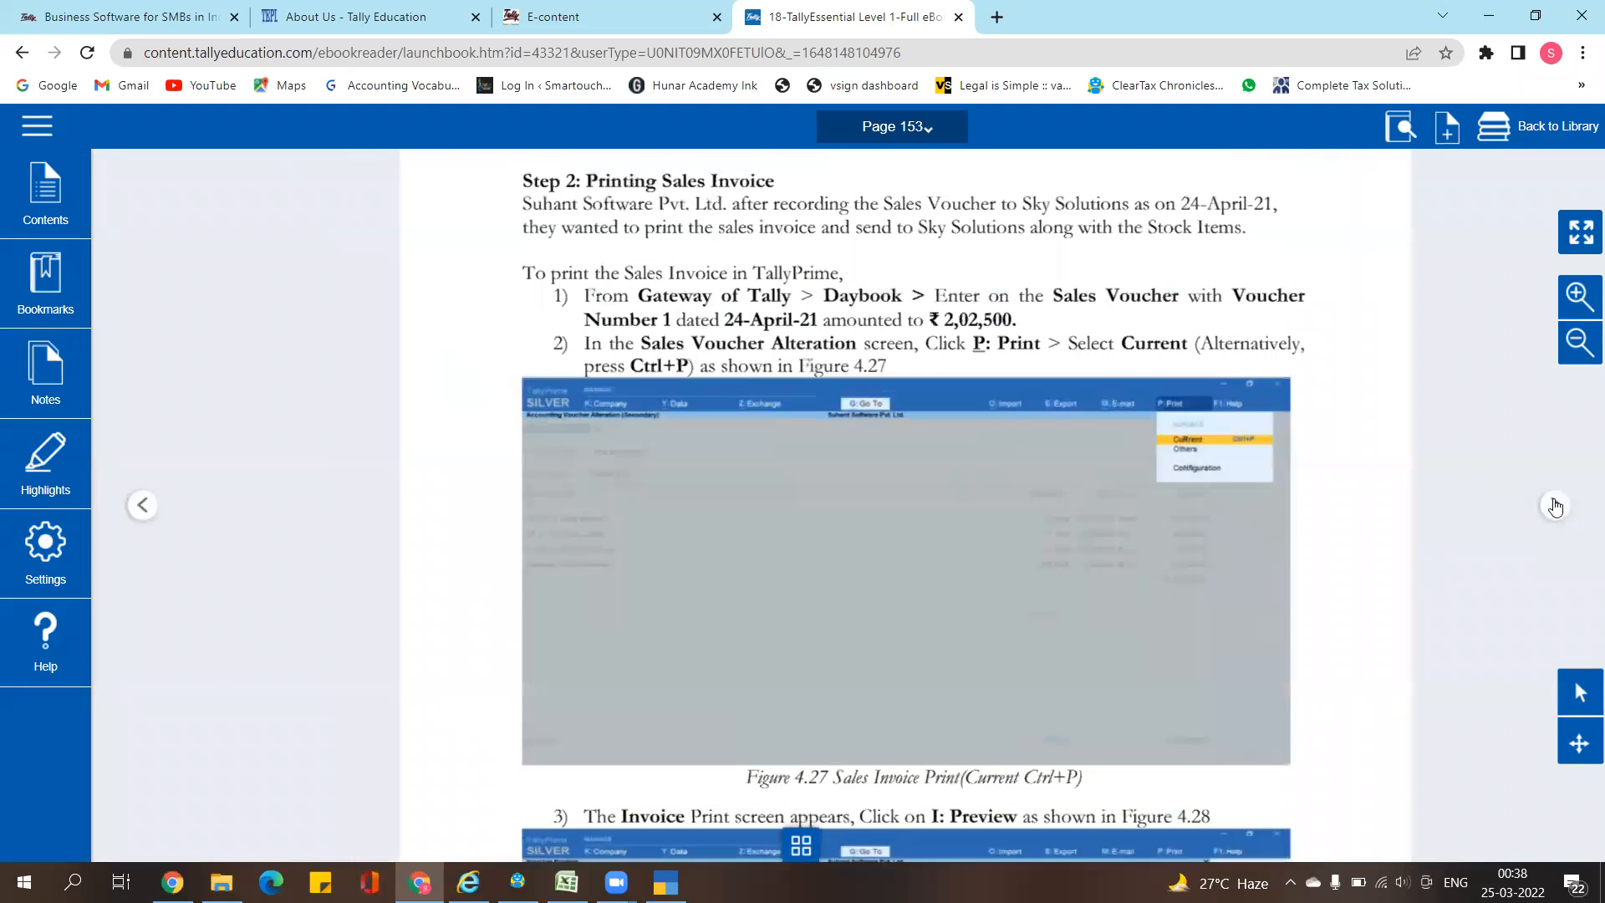
pyautogui.click(1569, 506)
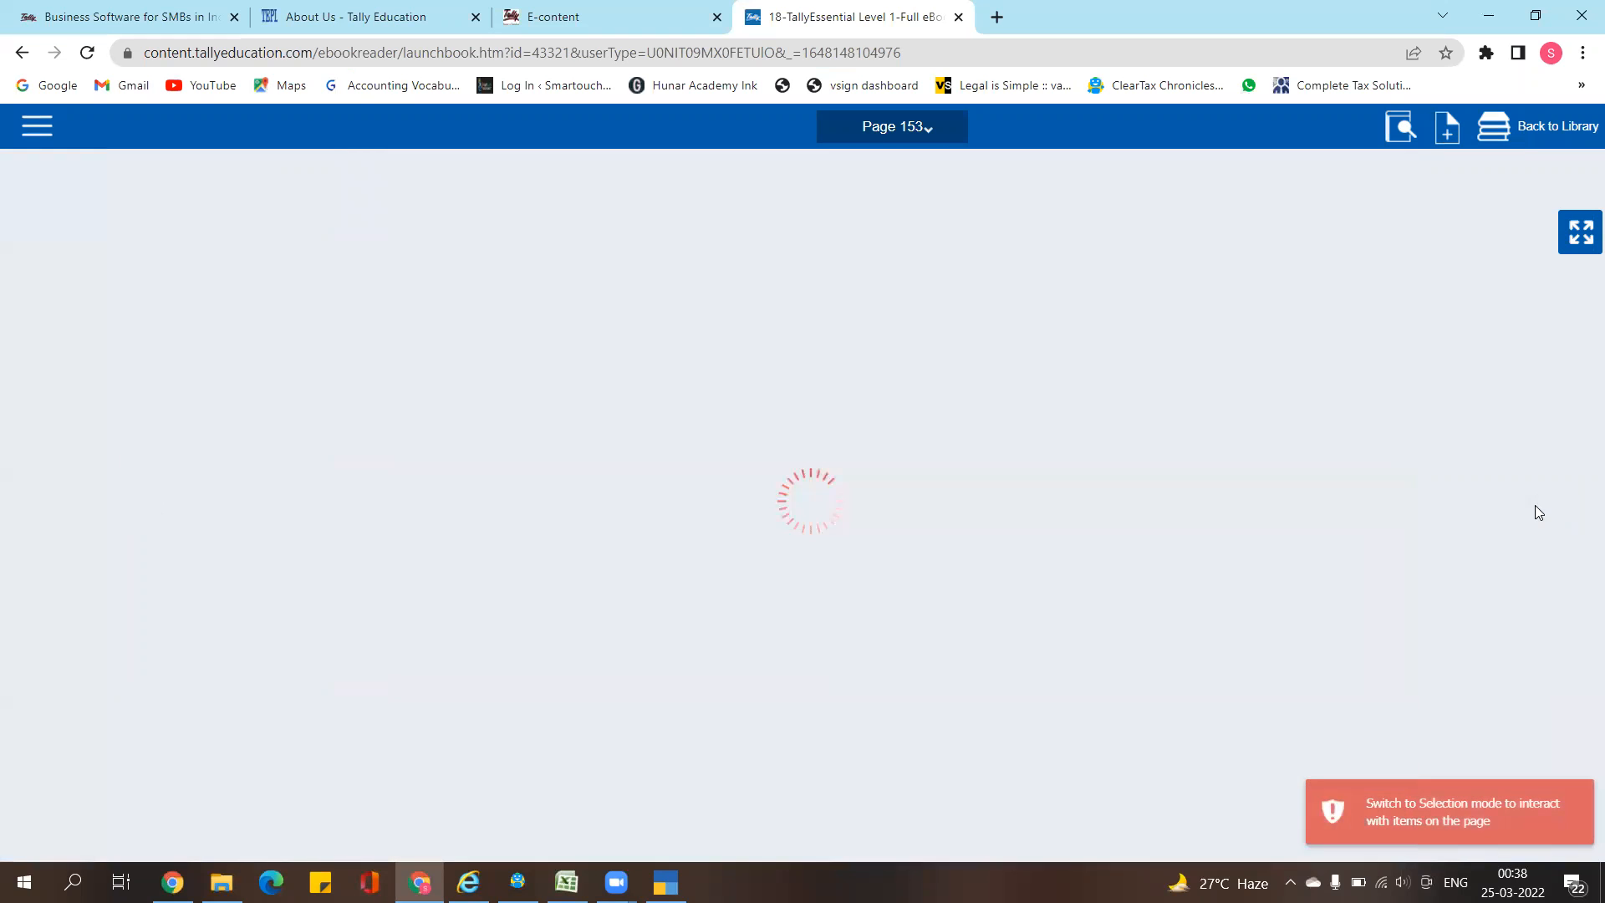
pyautogui.scroll(-4, 986, 501)
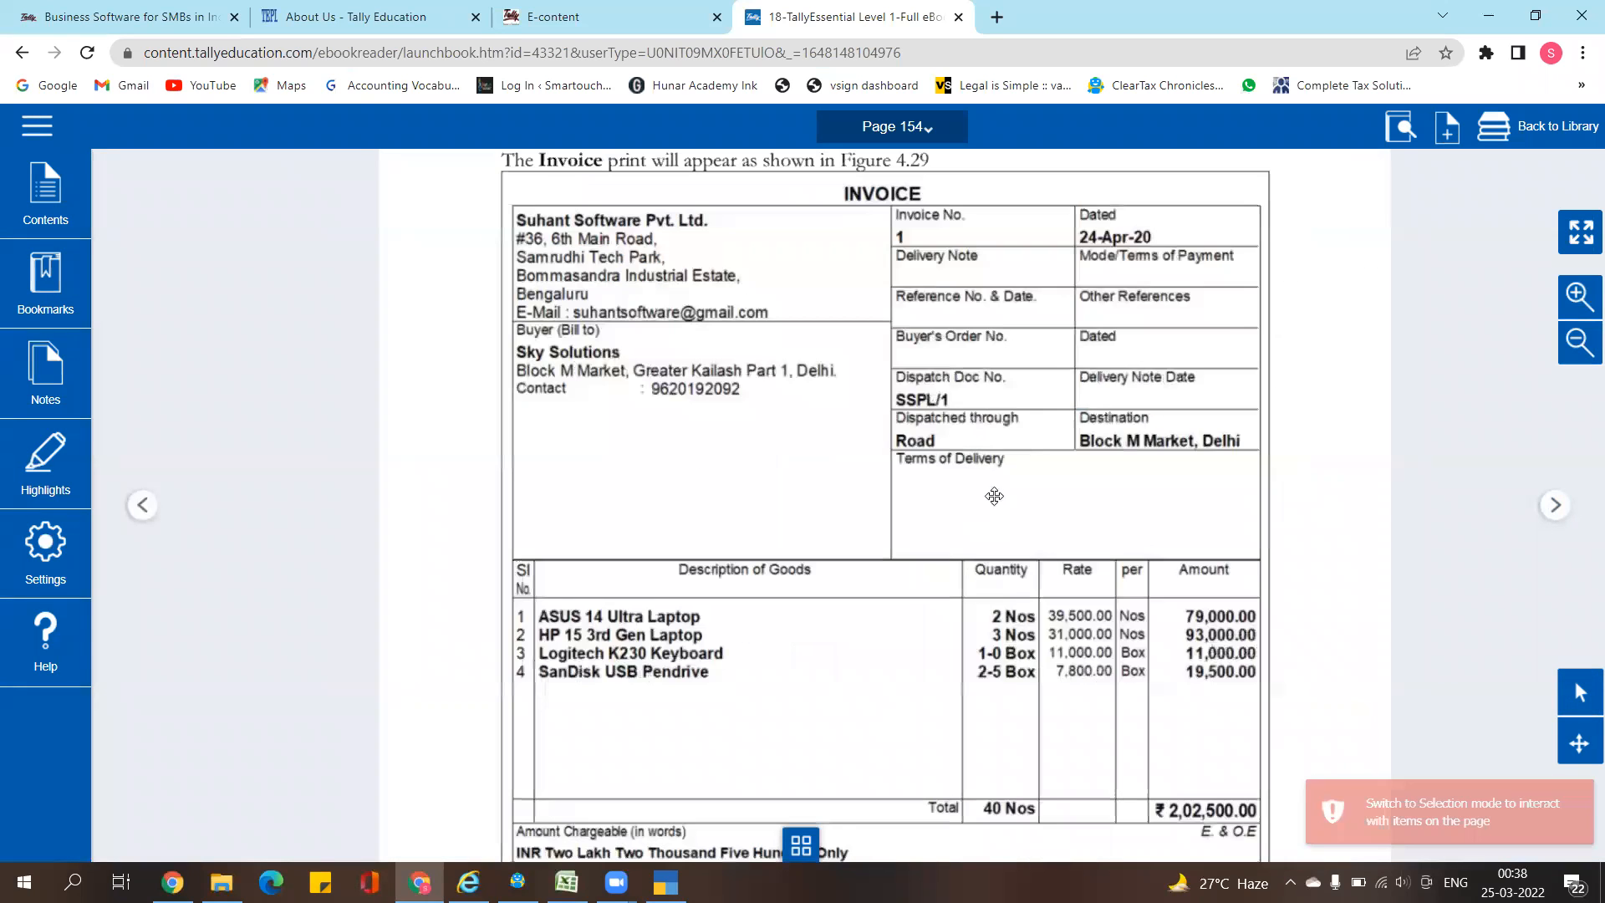
pyautogui.scroll(-1, 1002, 590)
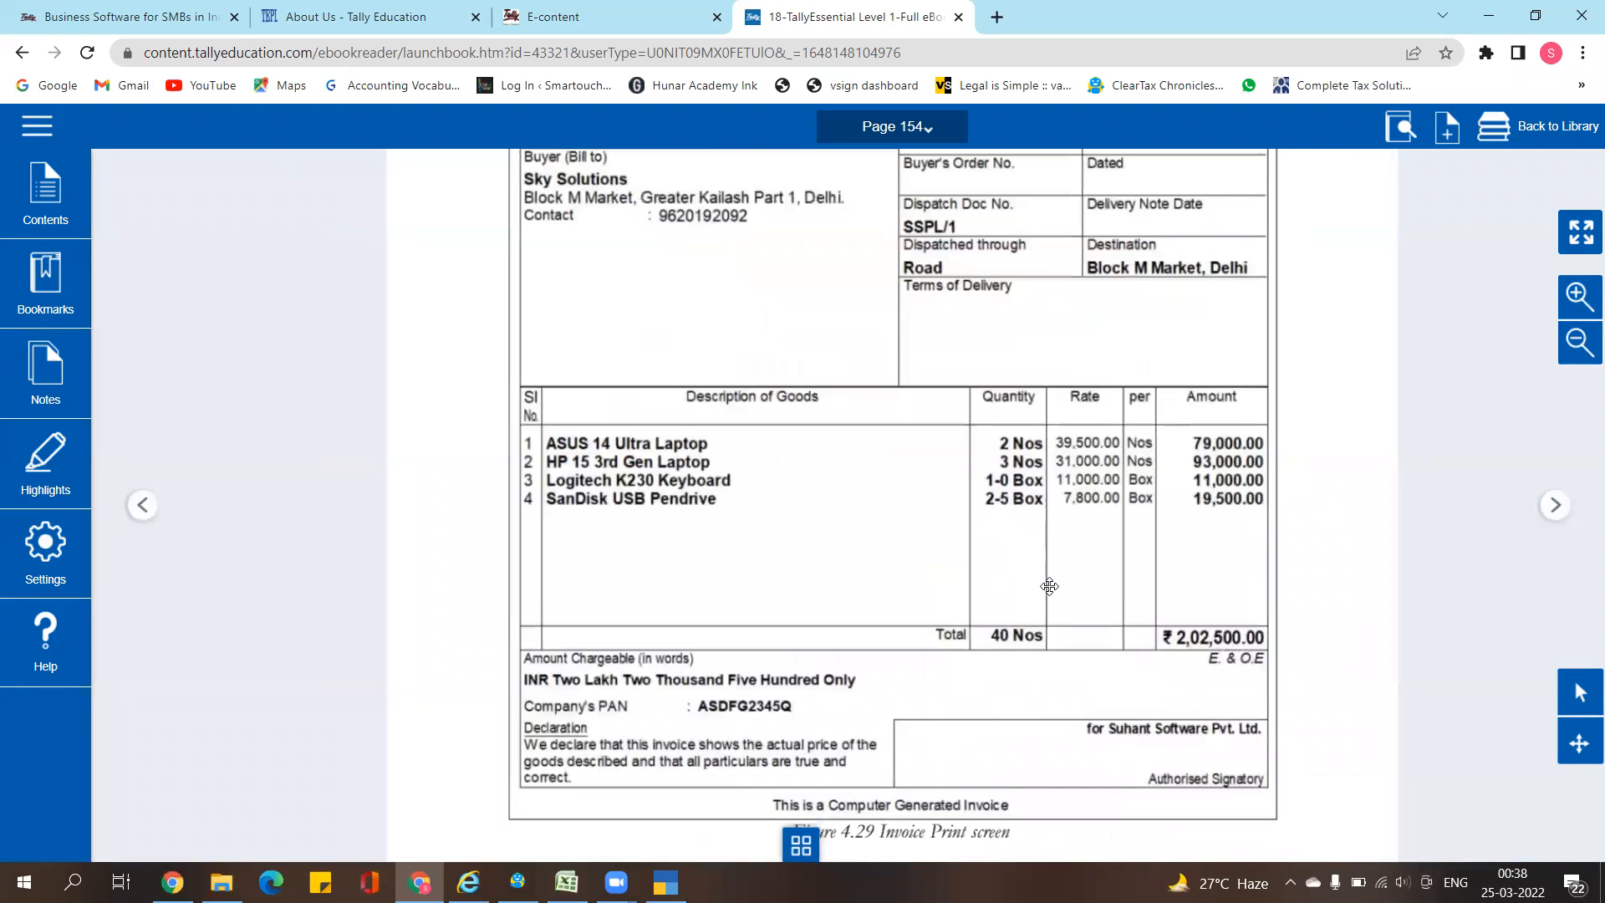
pyautogui.scroll(1, 1051, 569)
pyautogui.scroll(2, 1058, 547)
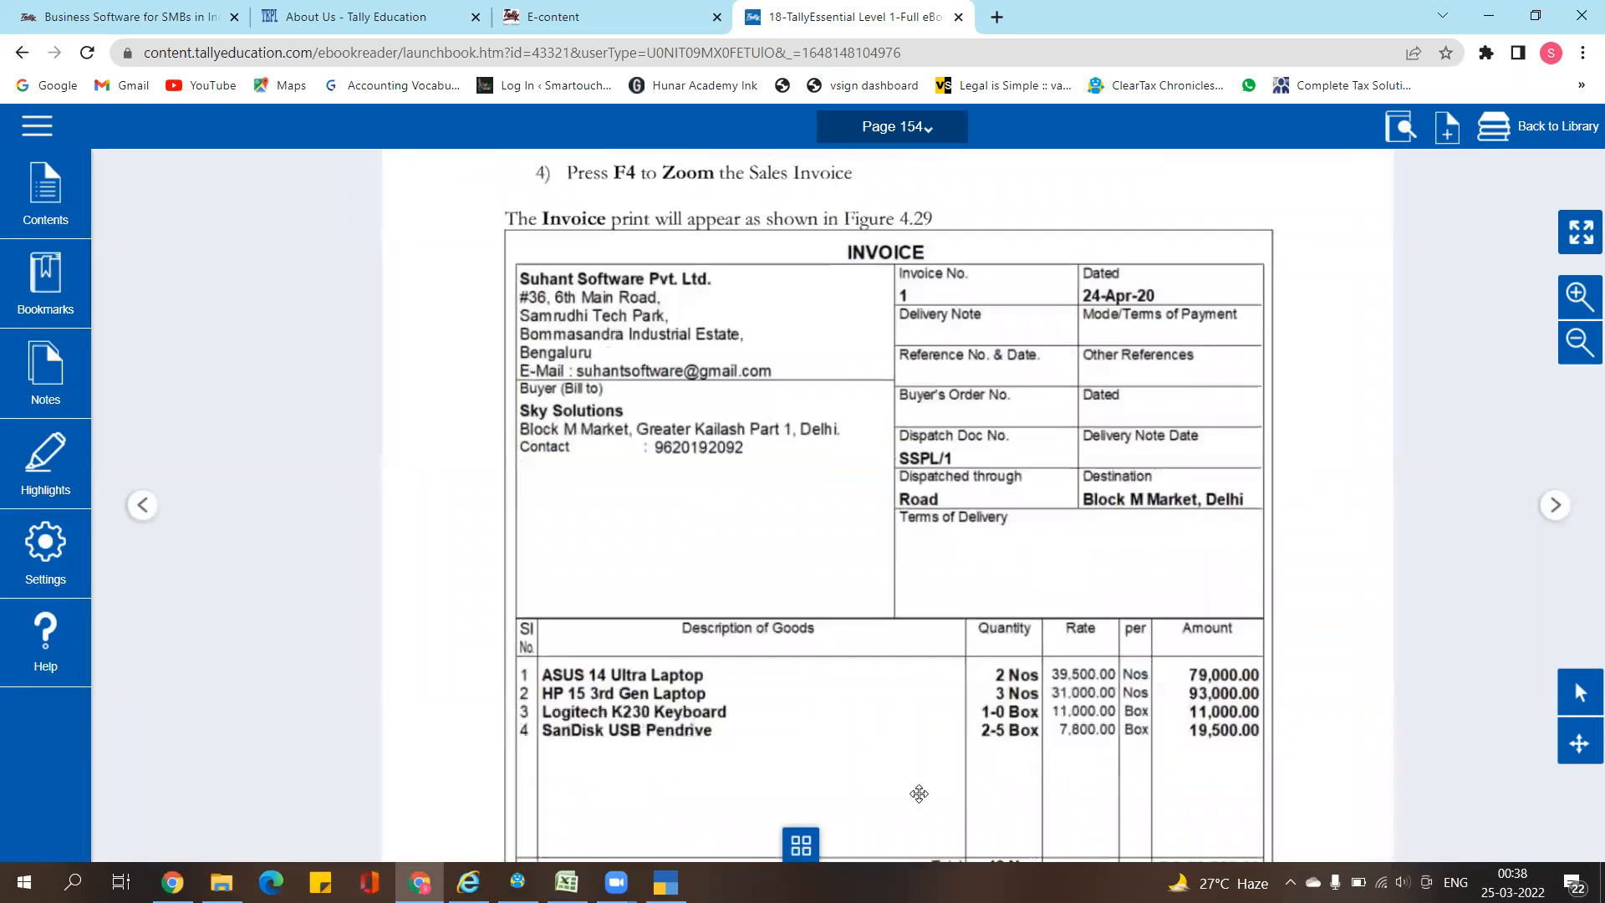
pyautogui.hotkey('alt', 'Tab')
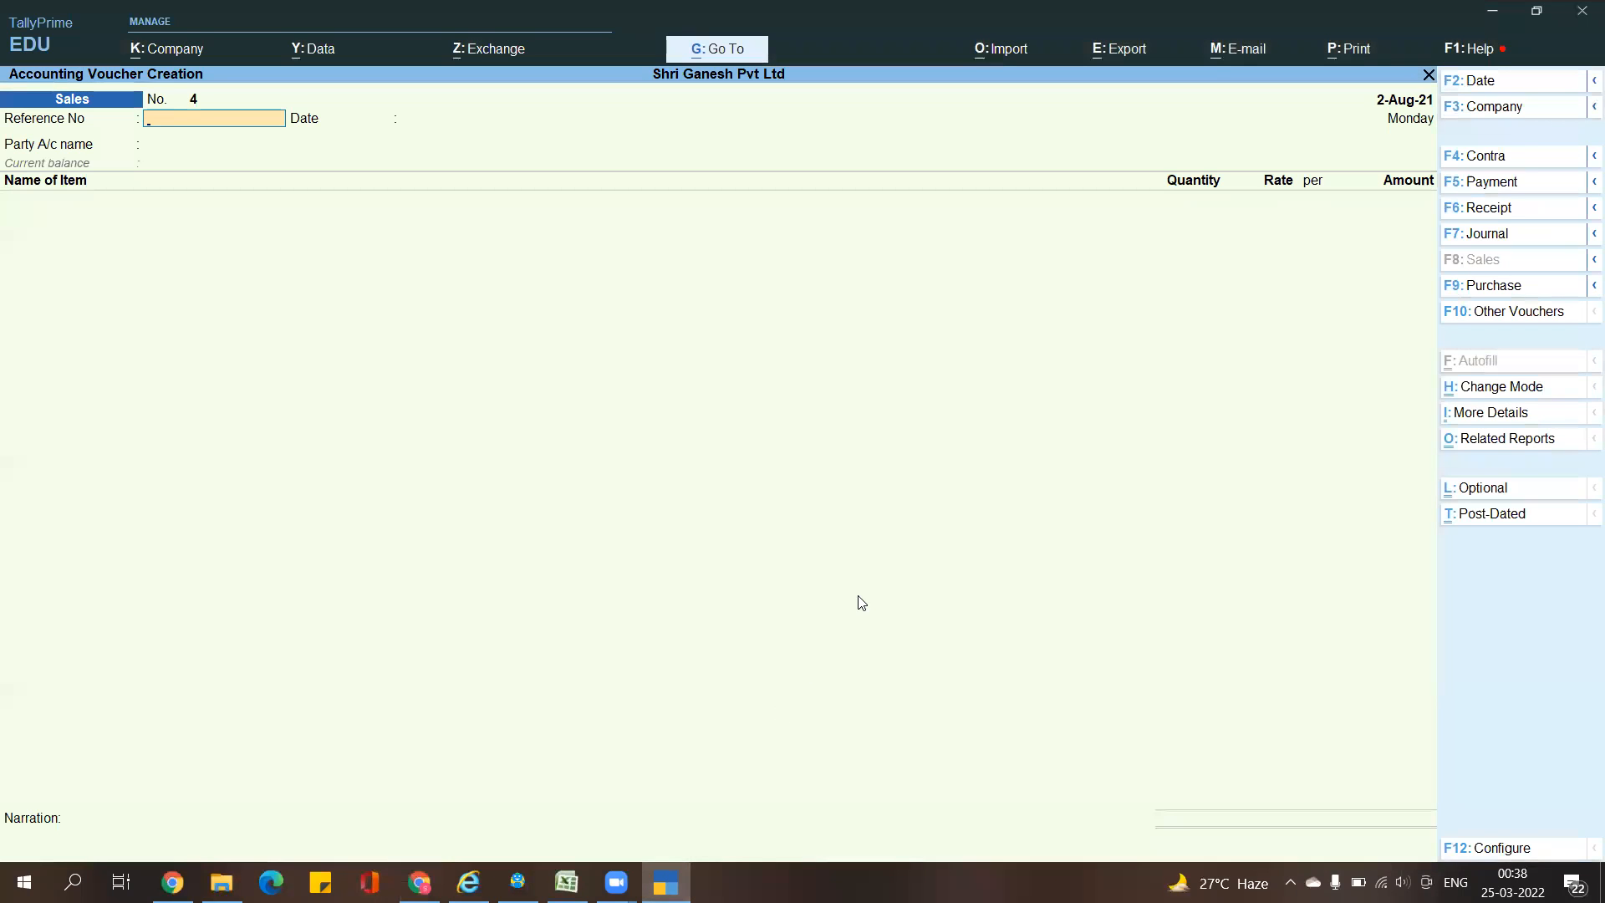
# Open sales voucher No. 1 for Sky Solutions and show its invoice in a zoomed print preview
pyautogui.press('pageup')
pyautogui.press('pageup')
pyautogui.press('pageup')
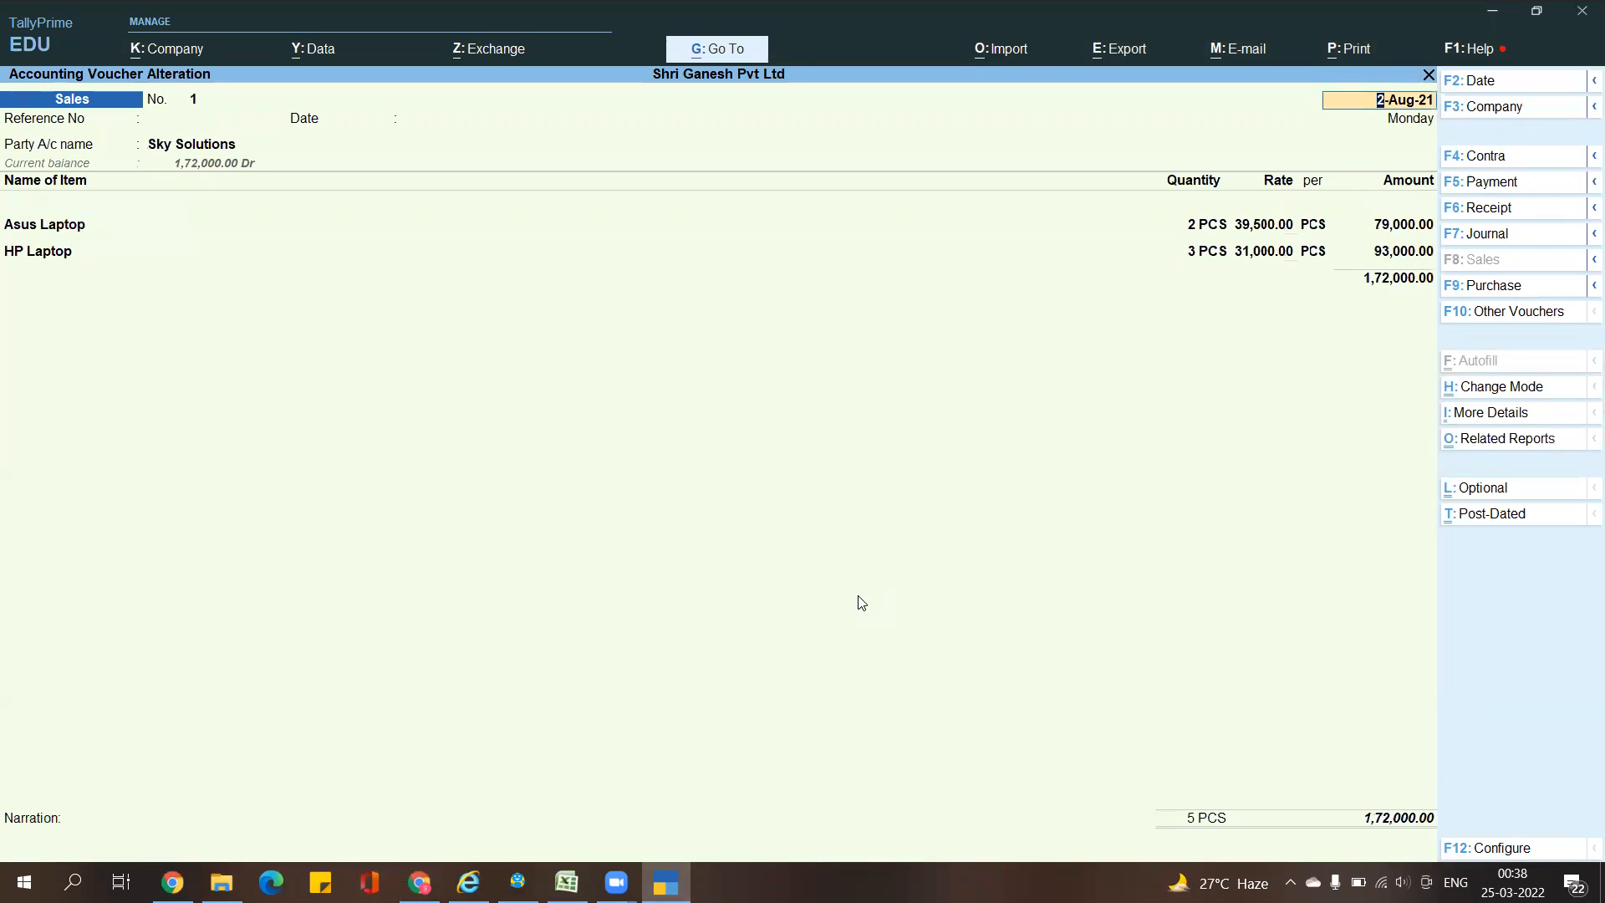
pyautogui.hotkey('alt', 'p')
pyautogui.press('Return')
pyautogui.press('Left')
pyautogui.press('Return')
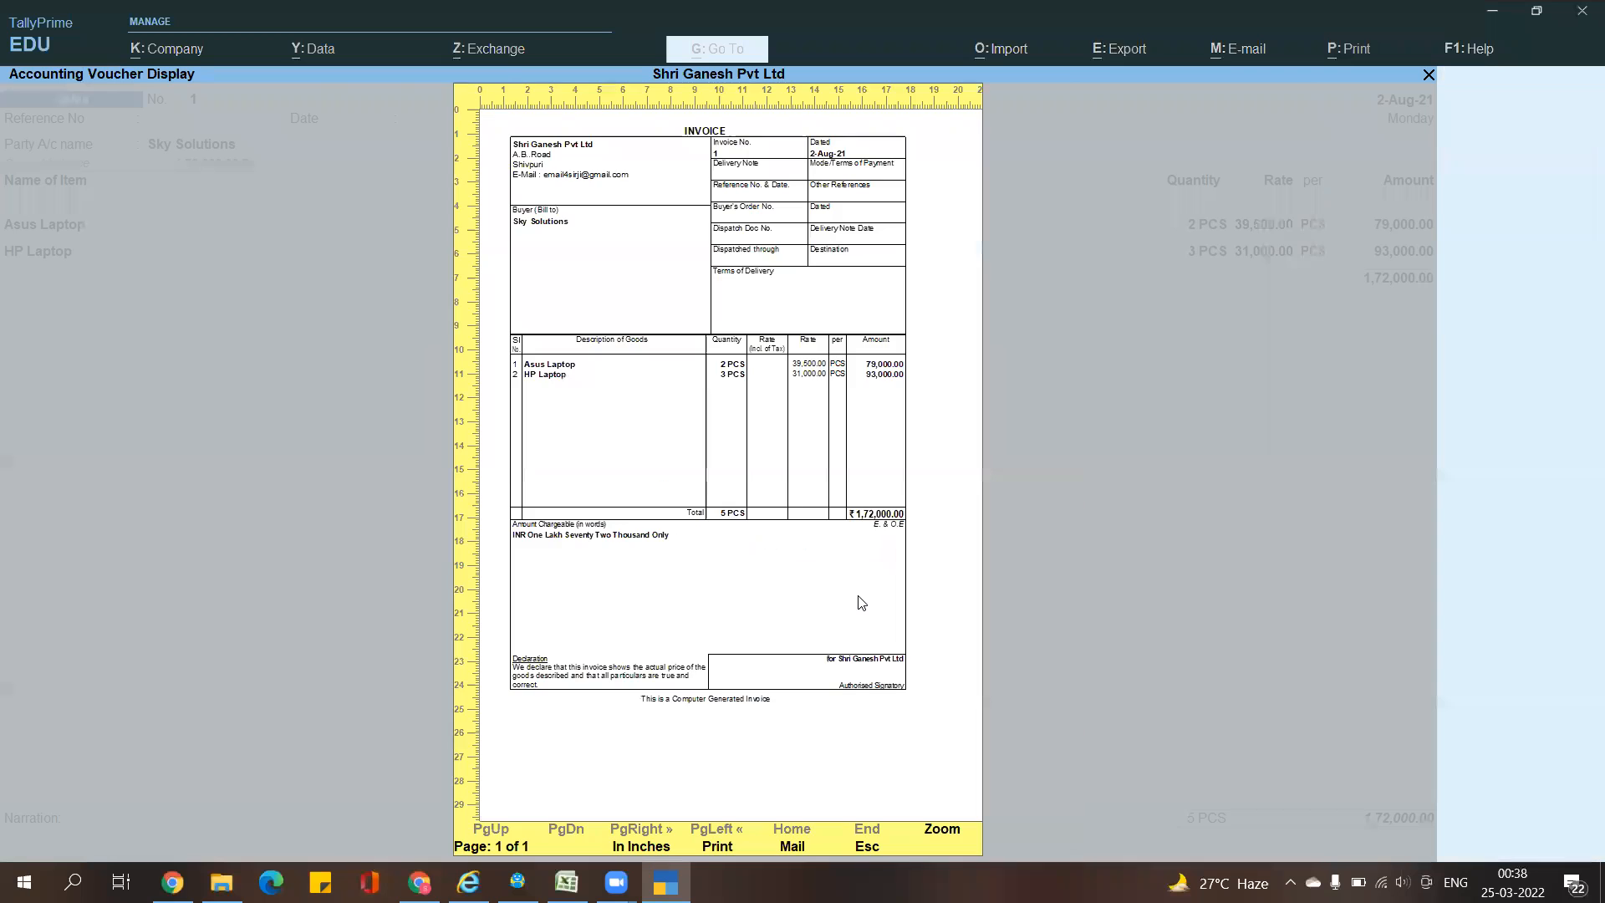
pyautogui.press('Return')
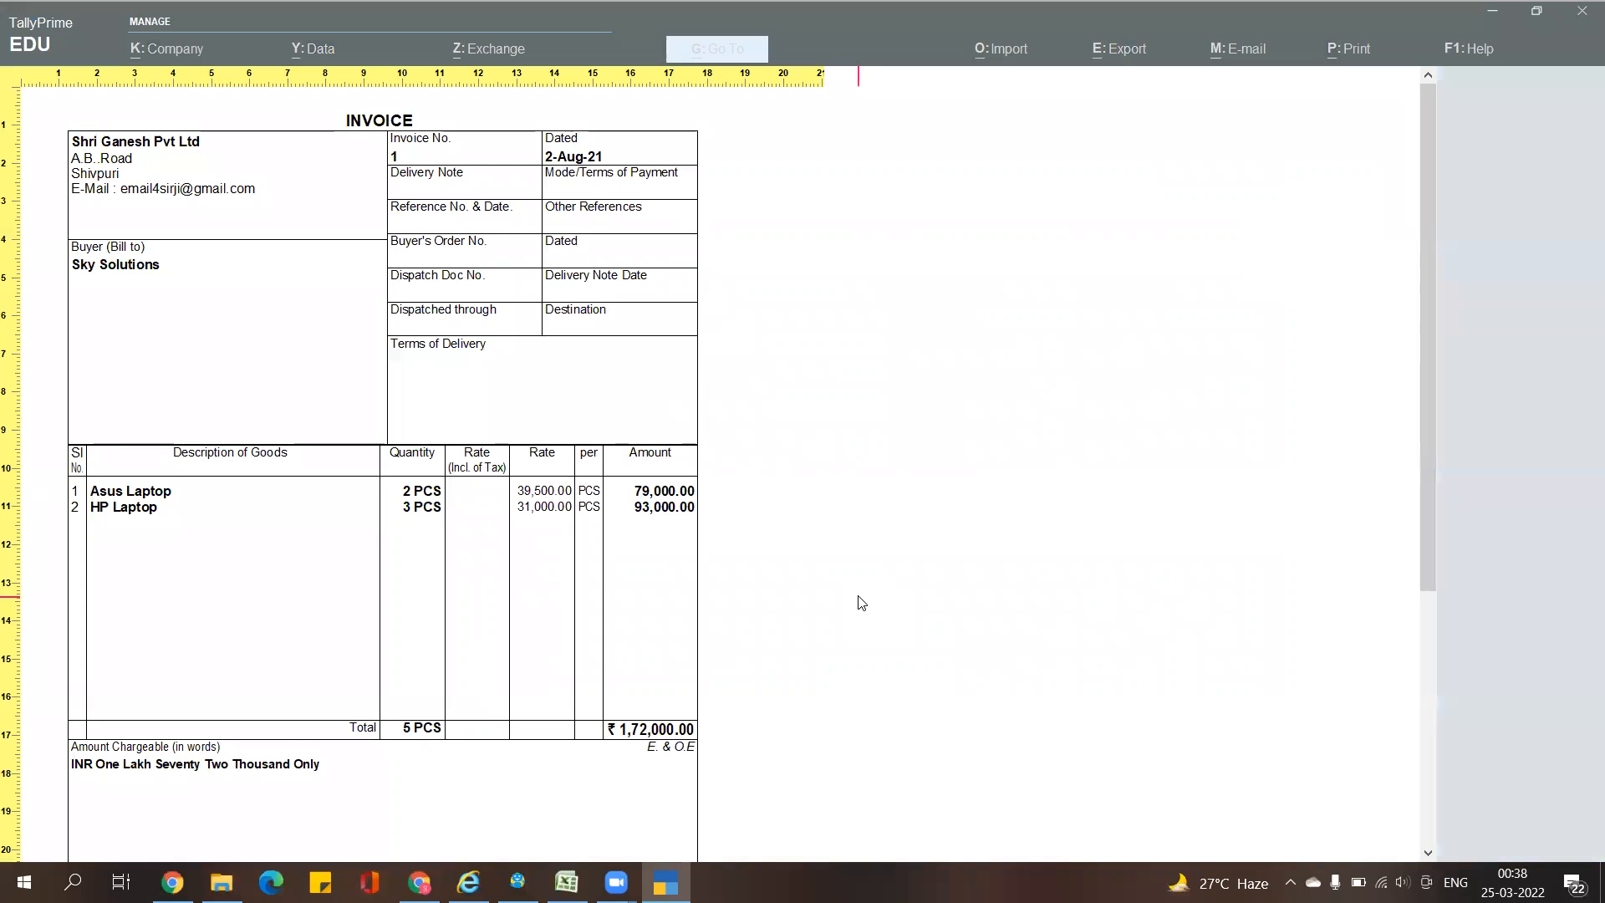
# Examine the previewed invoice from its header and item lines down to the declaration, and return to the voucher
pyautogui.scroll(-5, 861, 602)
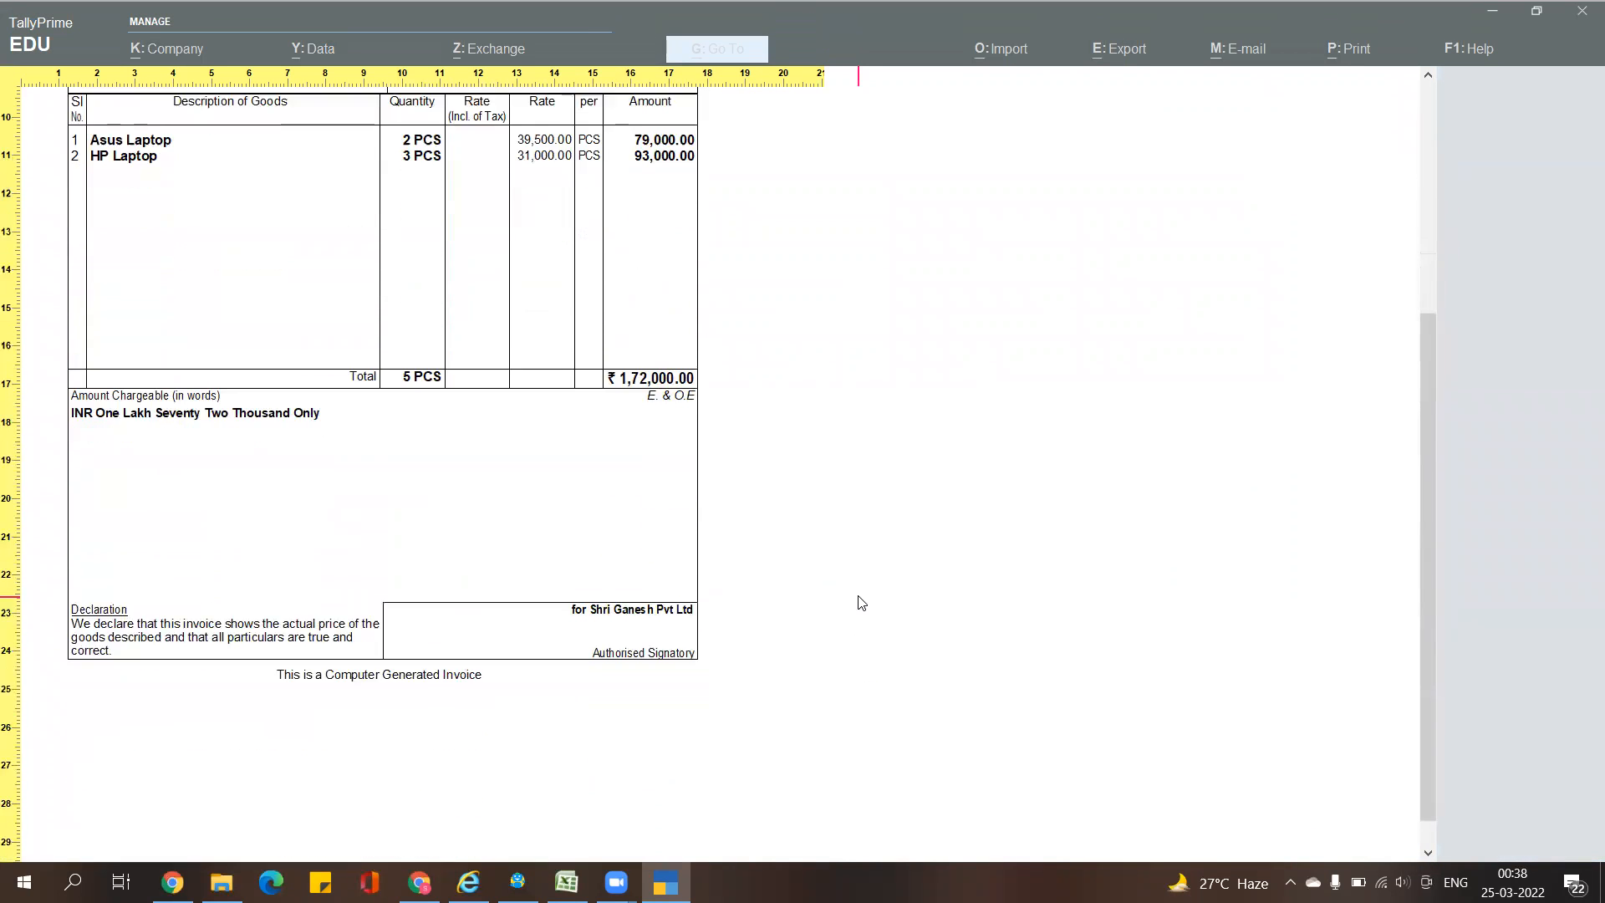
pyautogui.scroll(5, 862, 603)
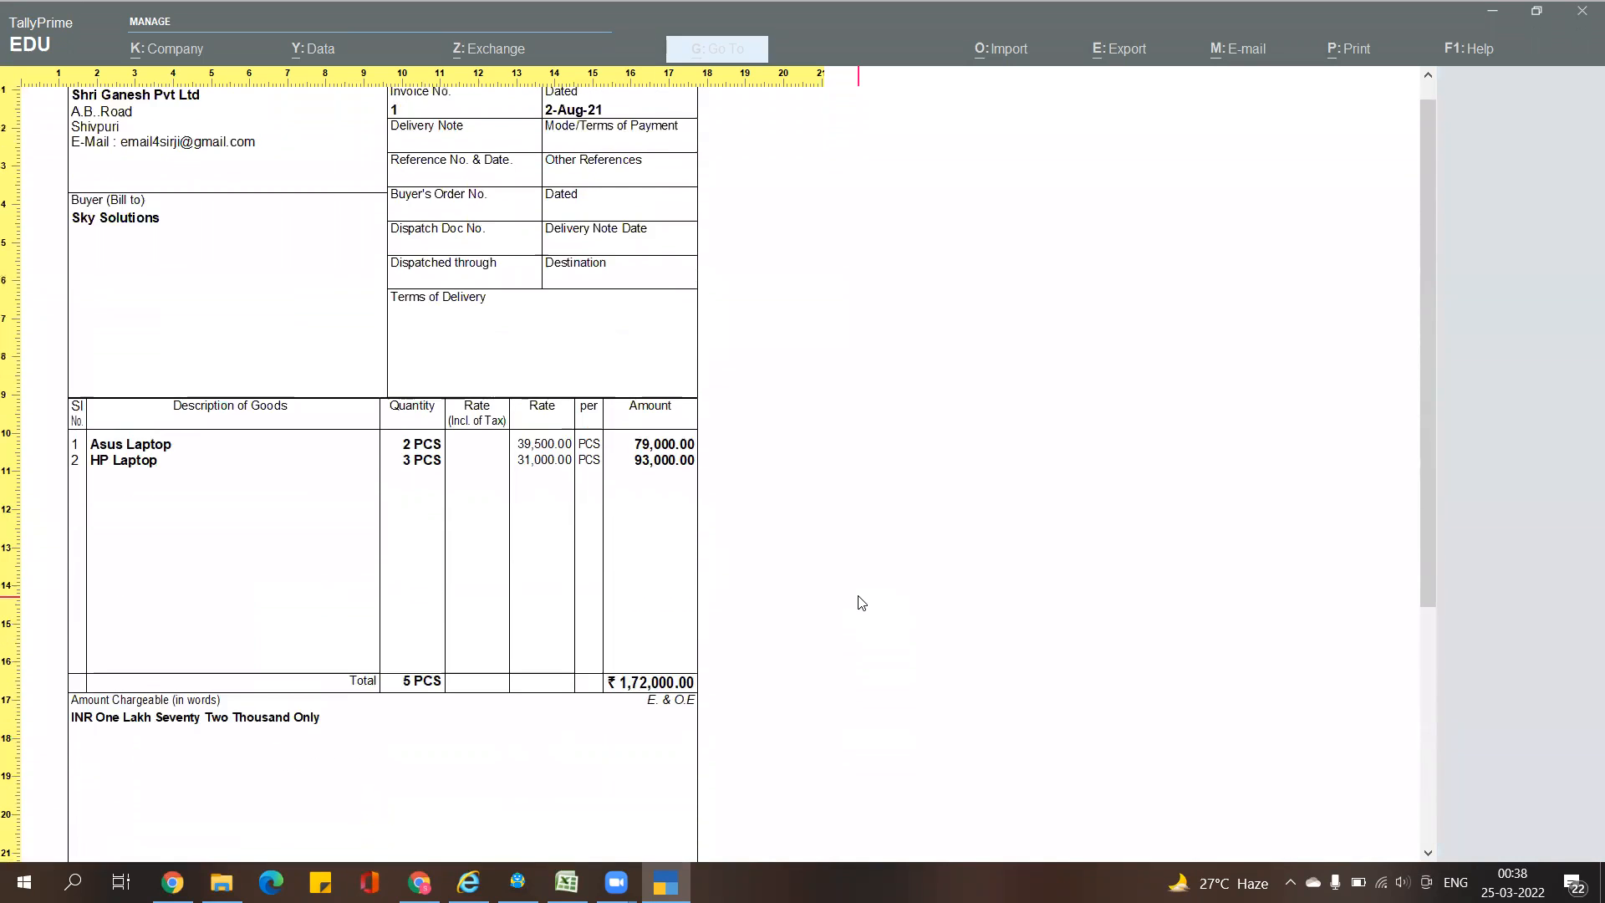
pyautogui.scroll(1, 862, 603)
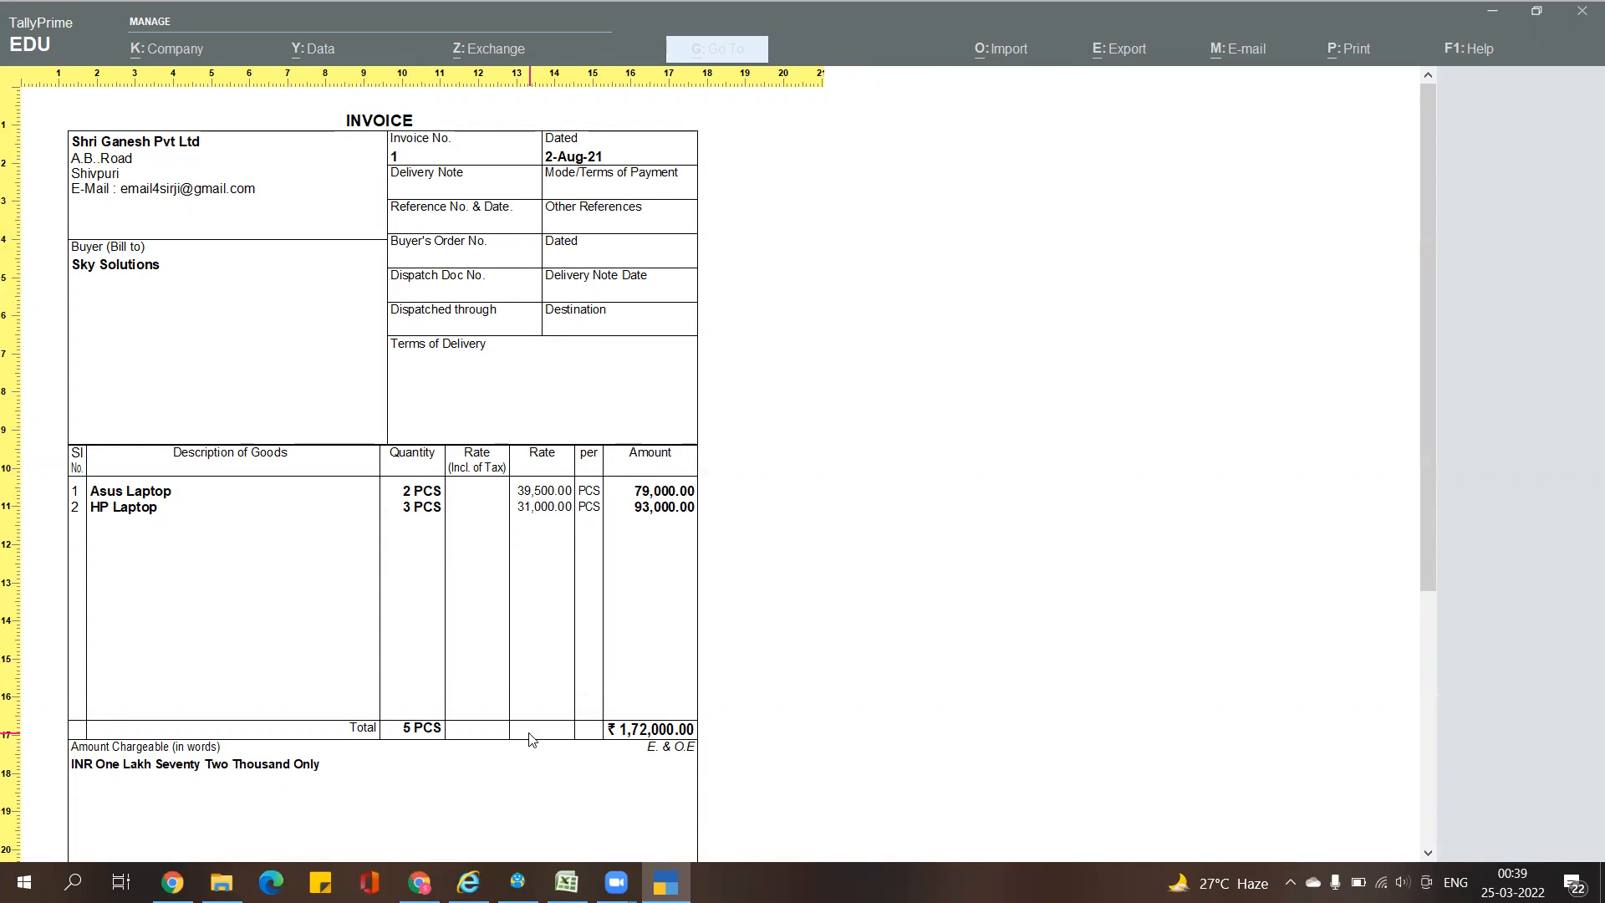
pyautogui.scroll(-3, 393, 609)
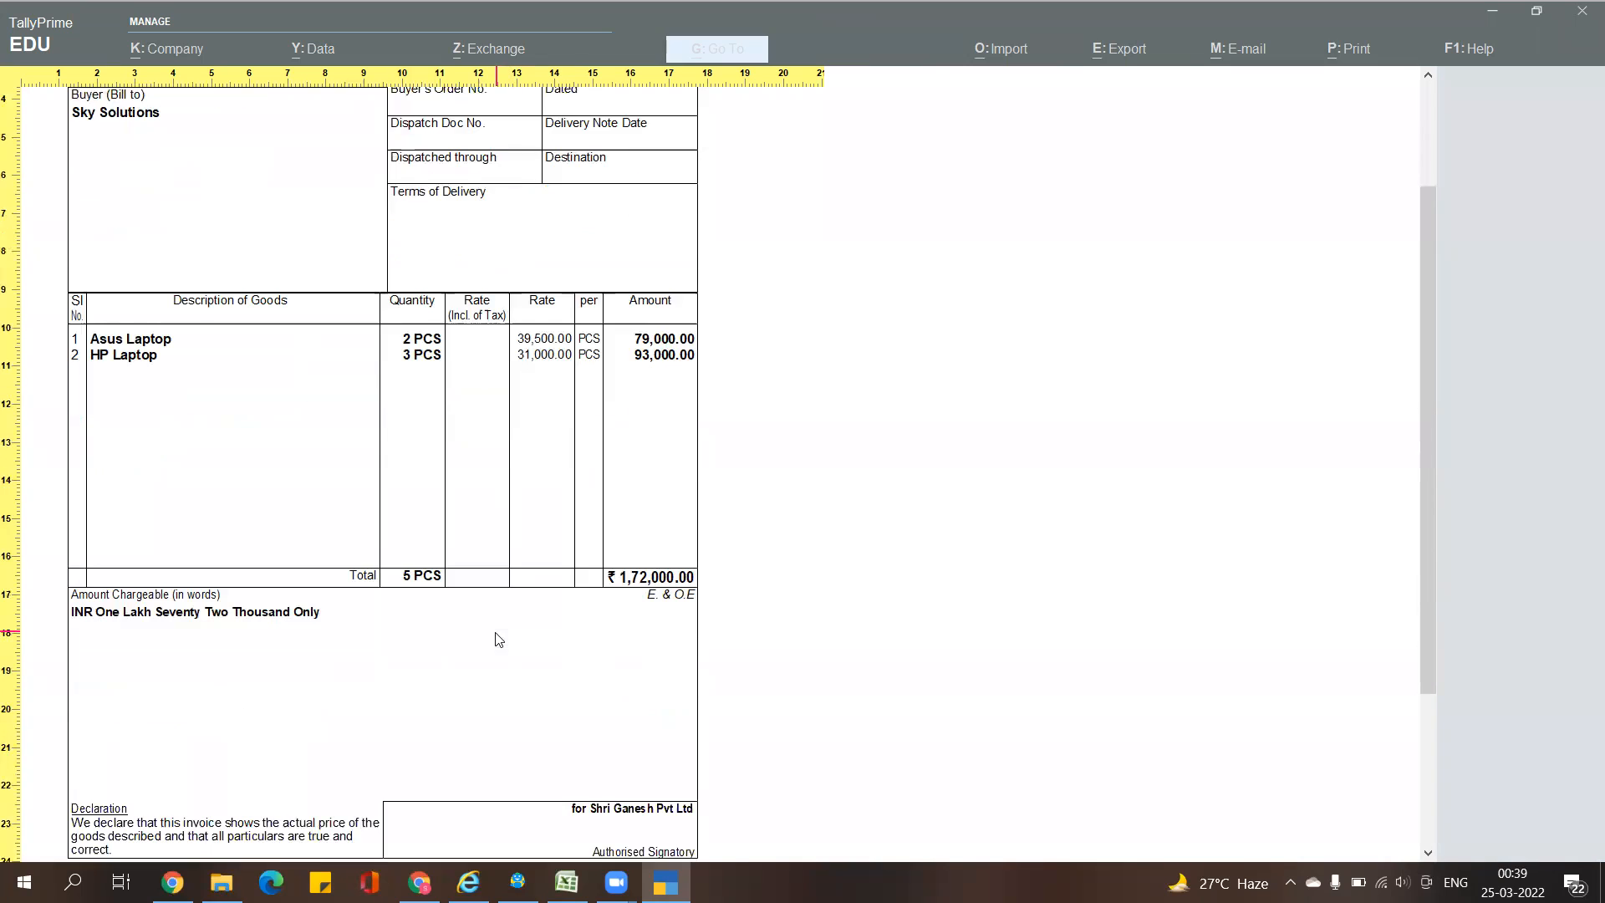
pyautogui.scroll(-1, 499, 640)
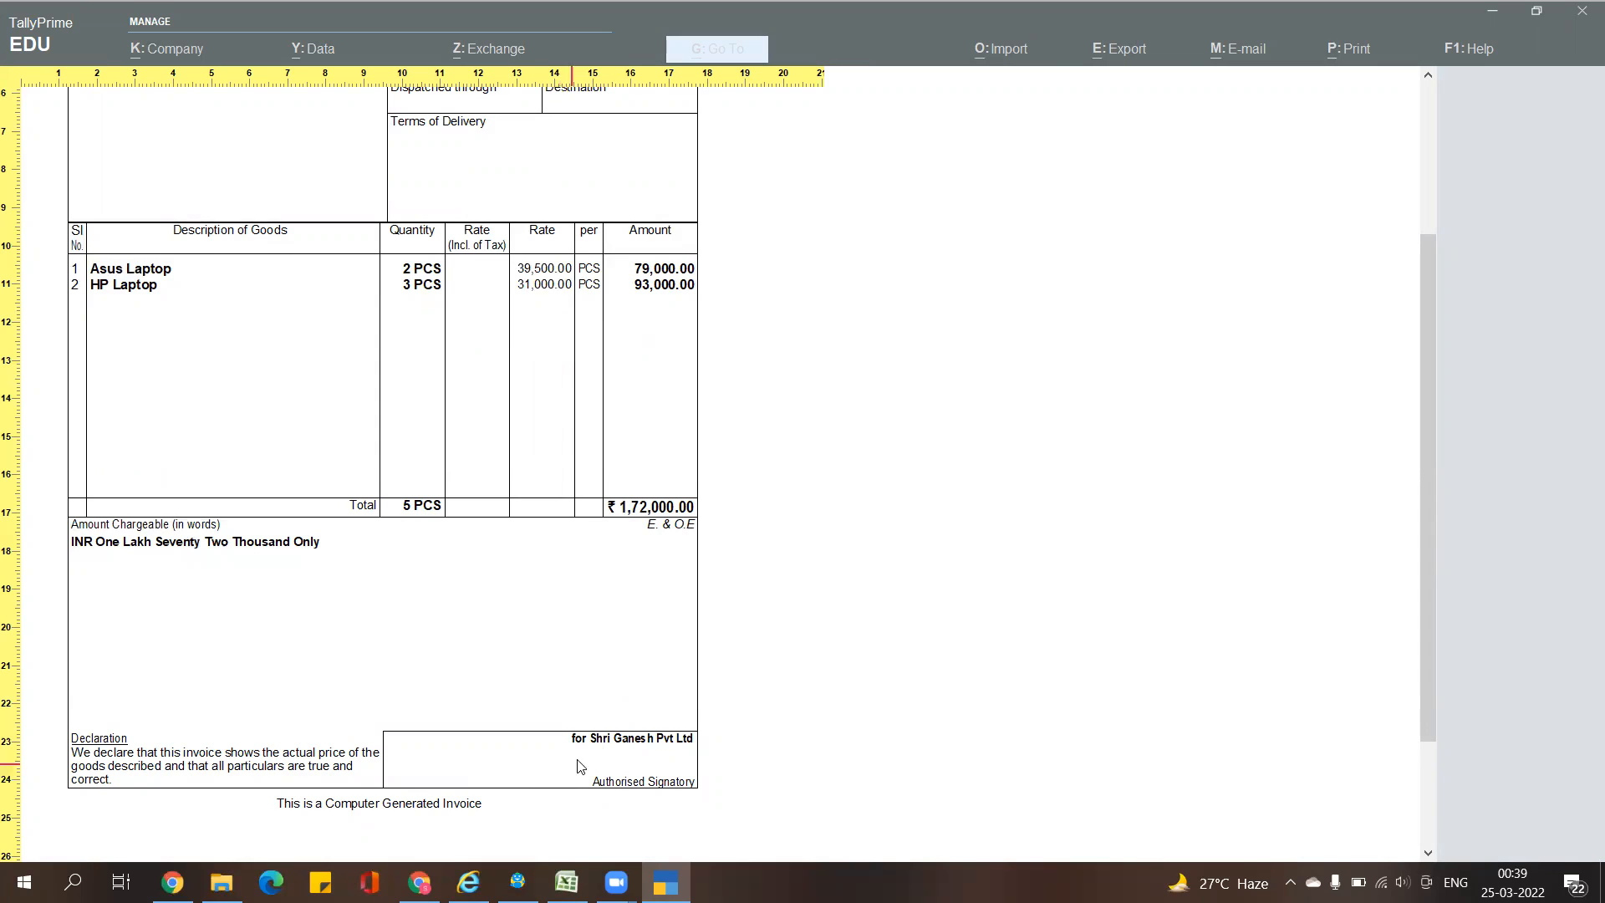
pyautogui.scroll(1, 585, 765)
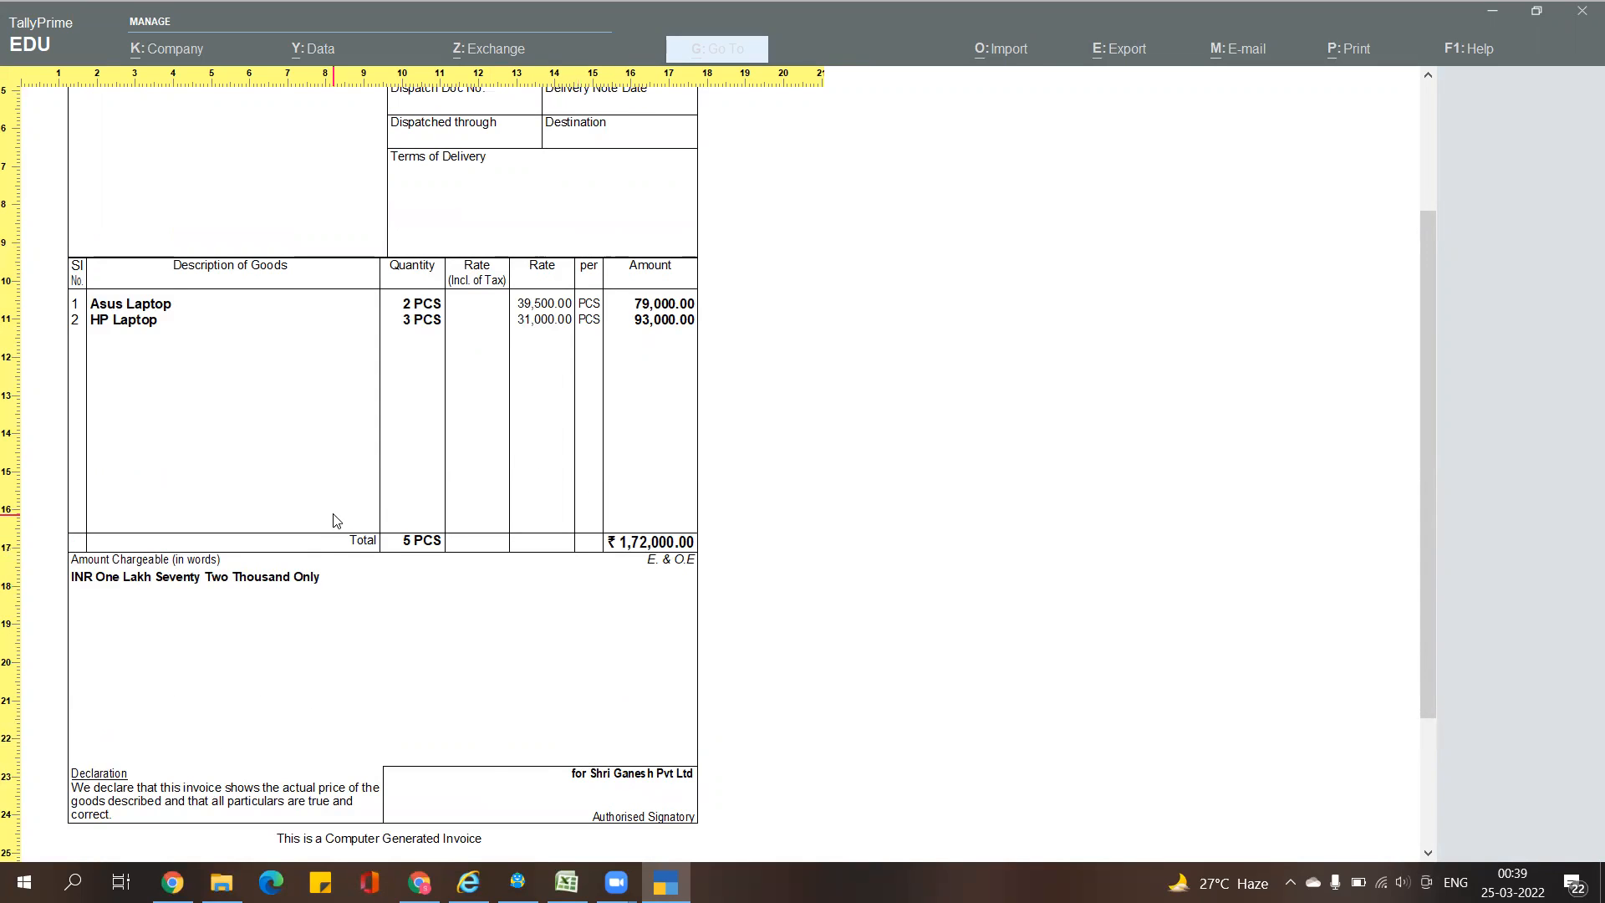
pyautogui.scroll(1, 334, 514)
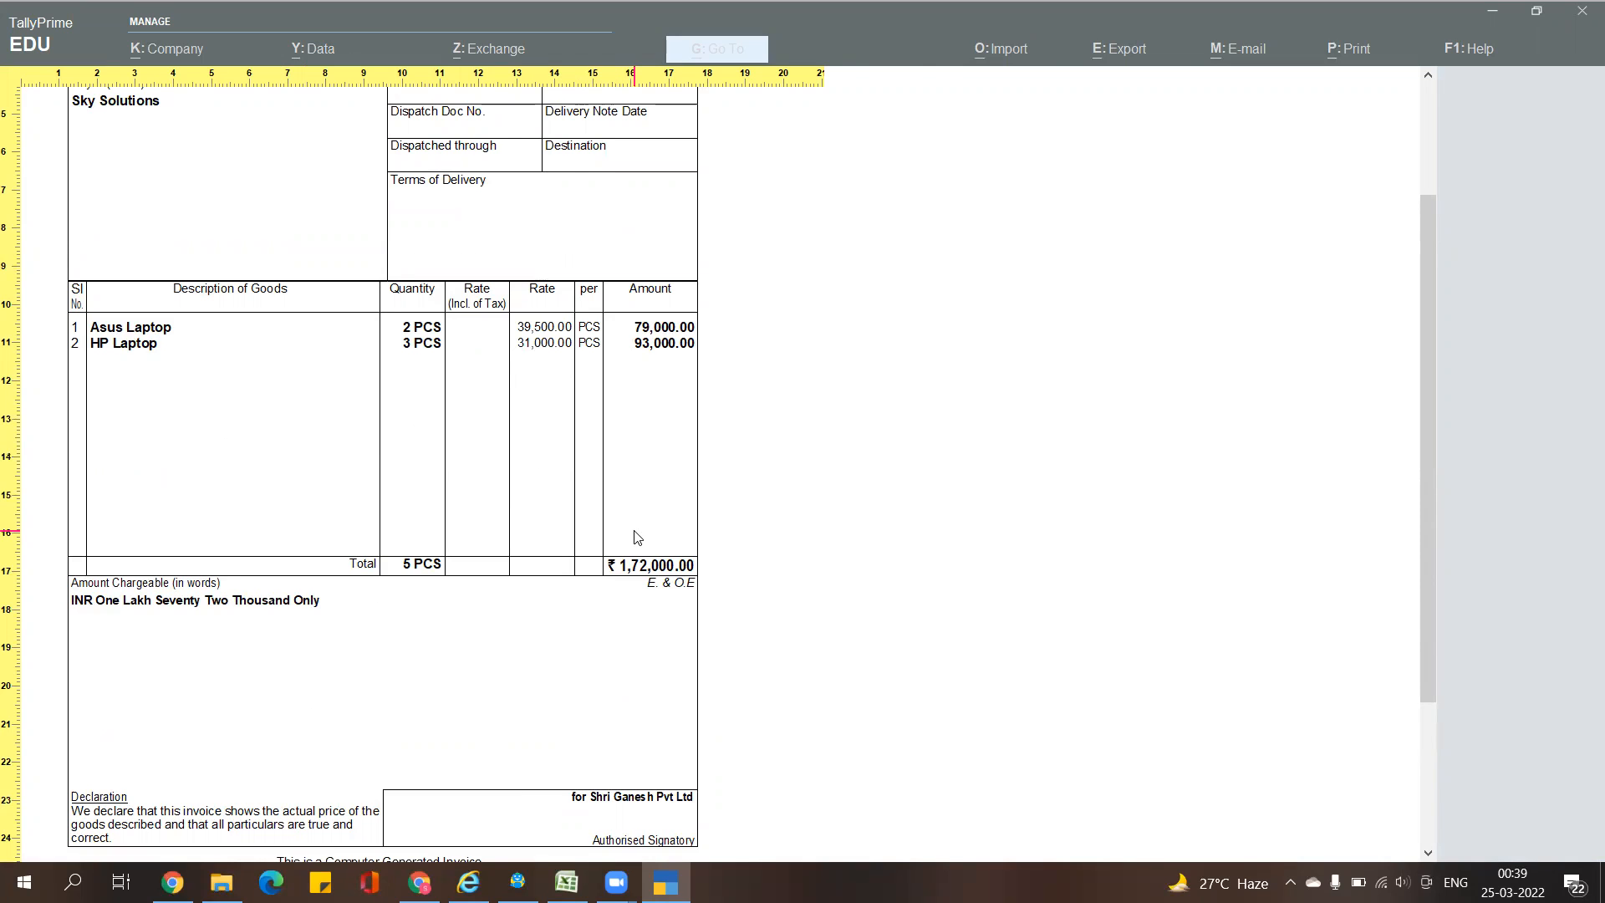
pyautogui.press('Escape')
pyautogui.press('Escape')
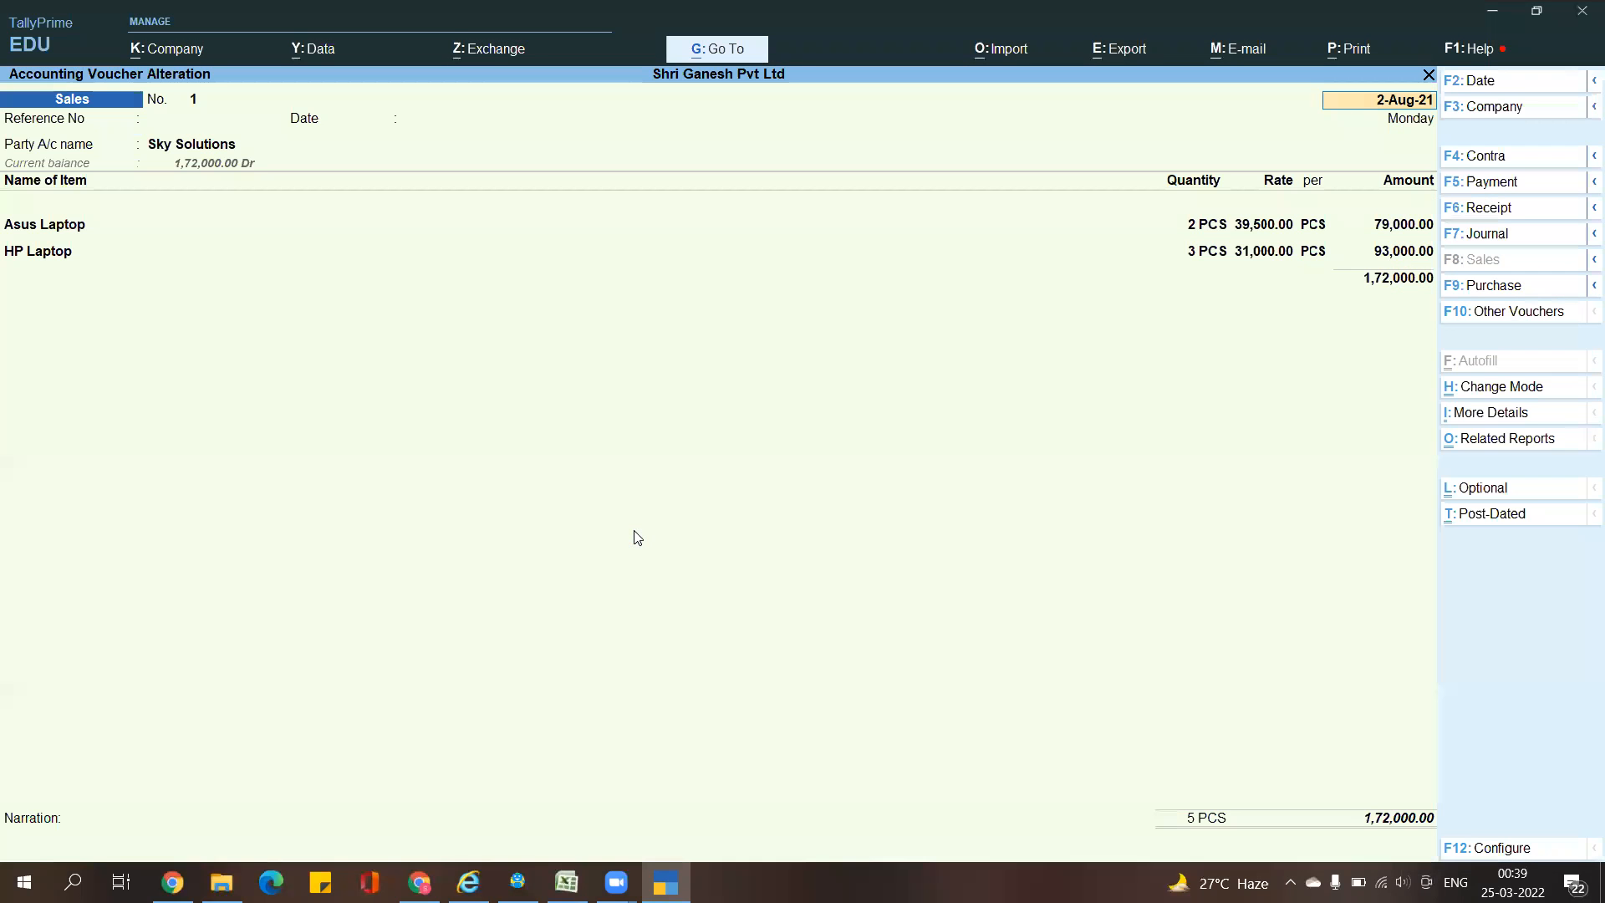
# Start printing the current voucher again, go through the Configure, Preview and Print choices, and display the invoice in a zoomed preview
pyautogui.hotkey('alt', 'p')
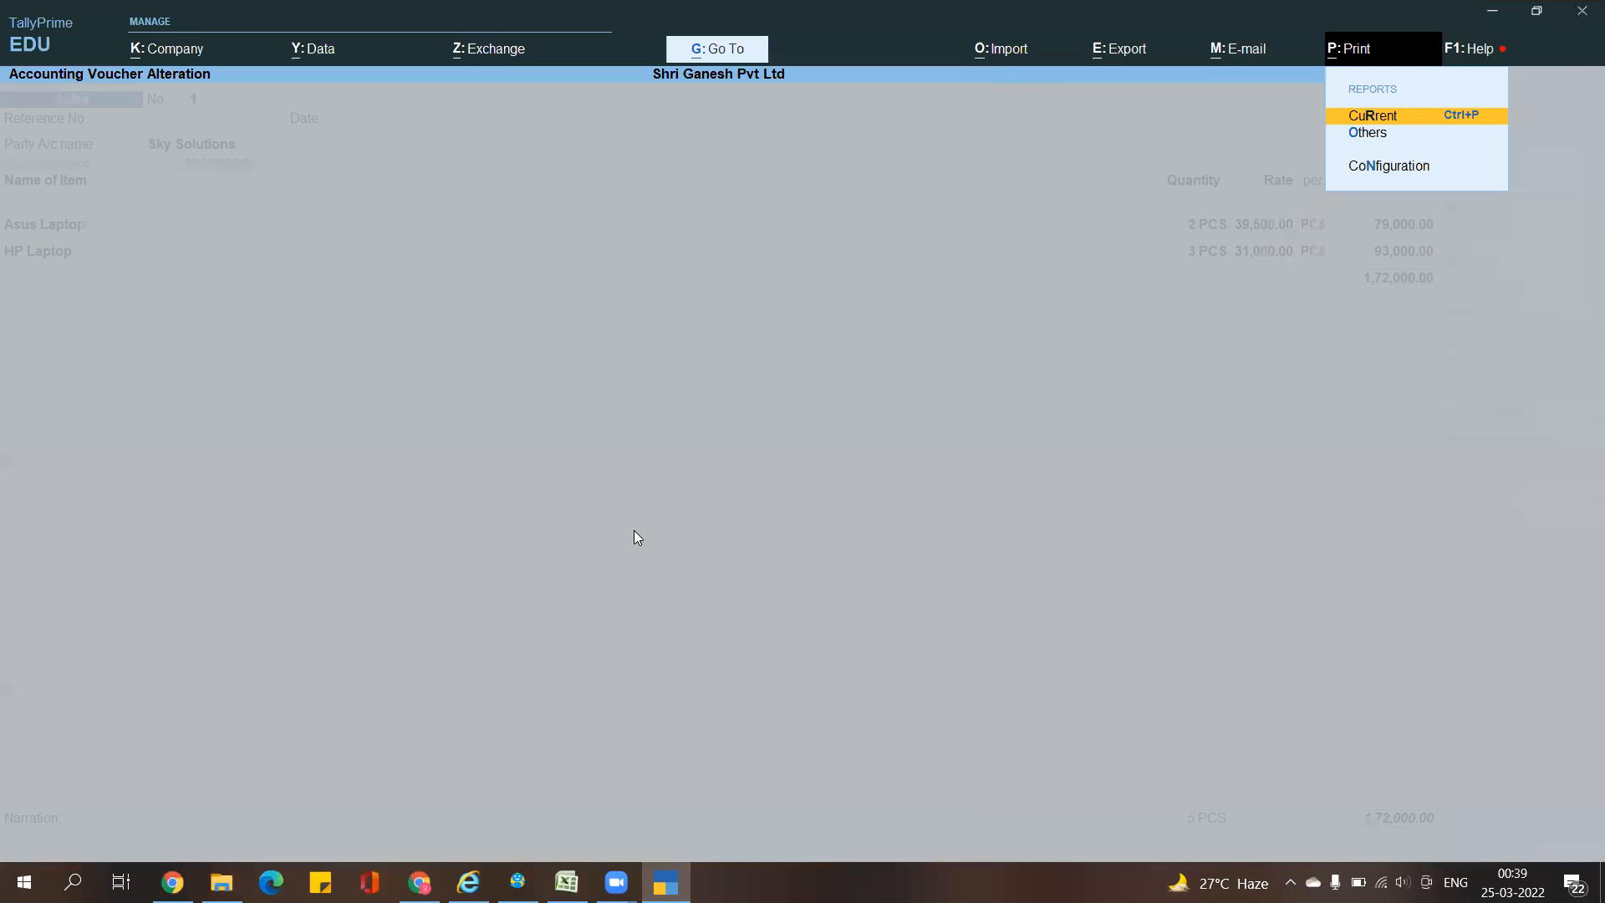
pyautogui.press('Return')
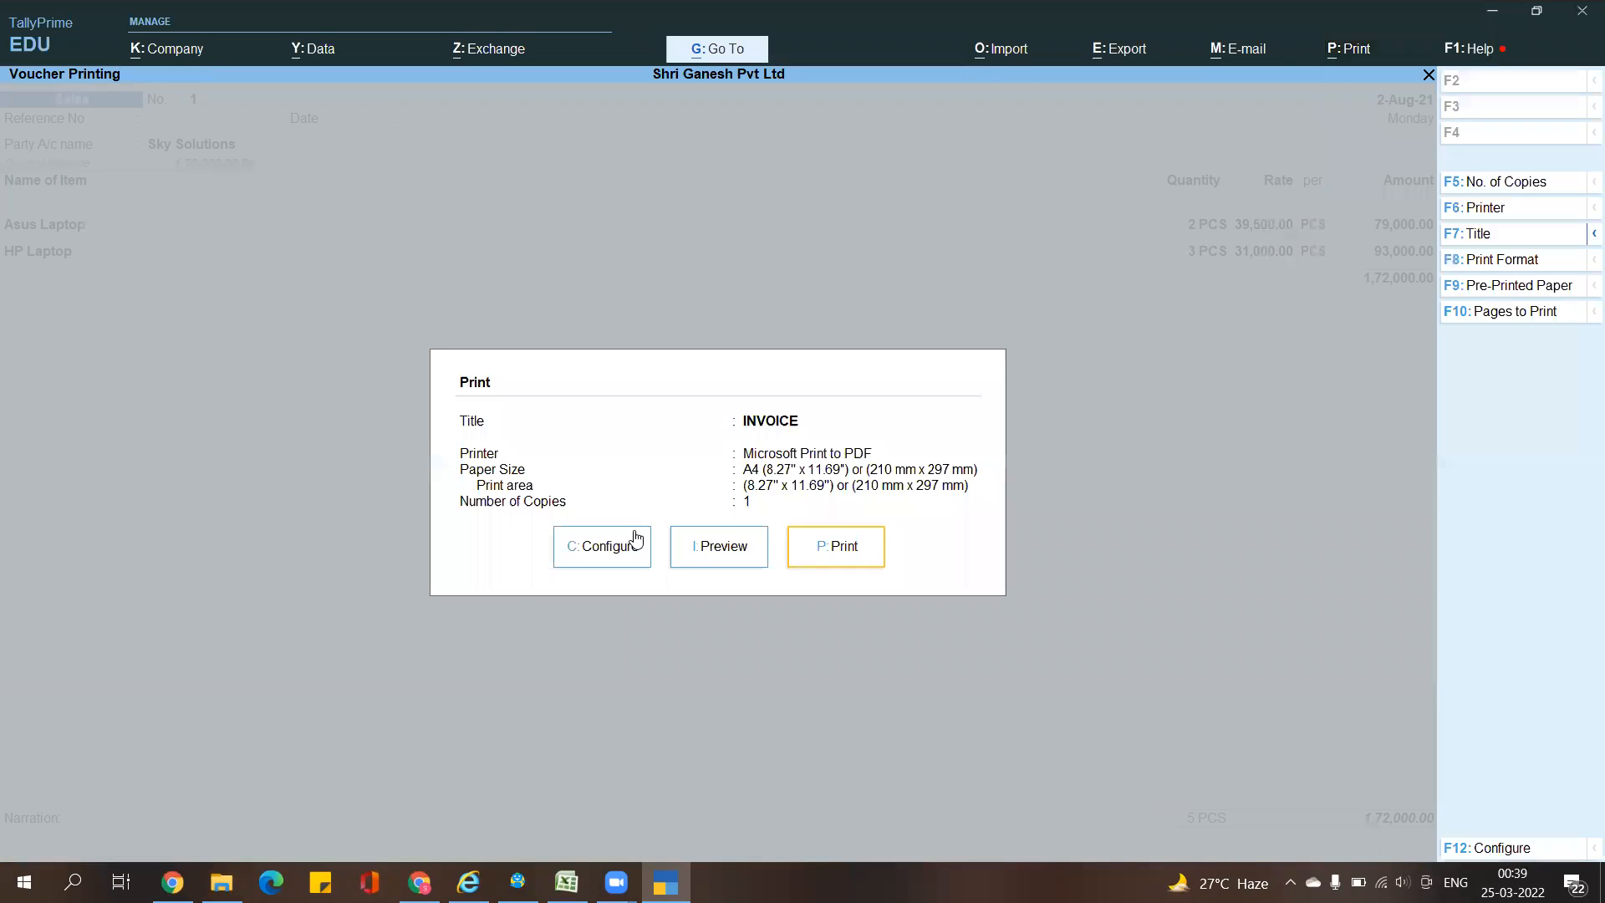
pyautogui.press('Left')
pyautogui.press('Left')
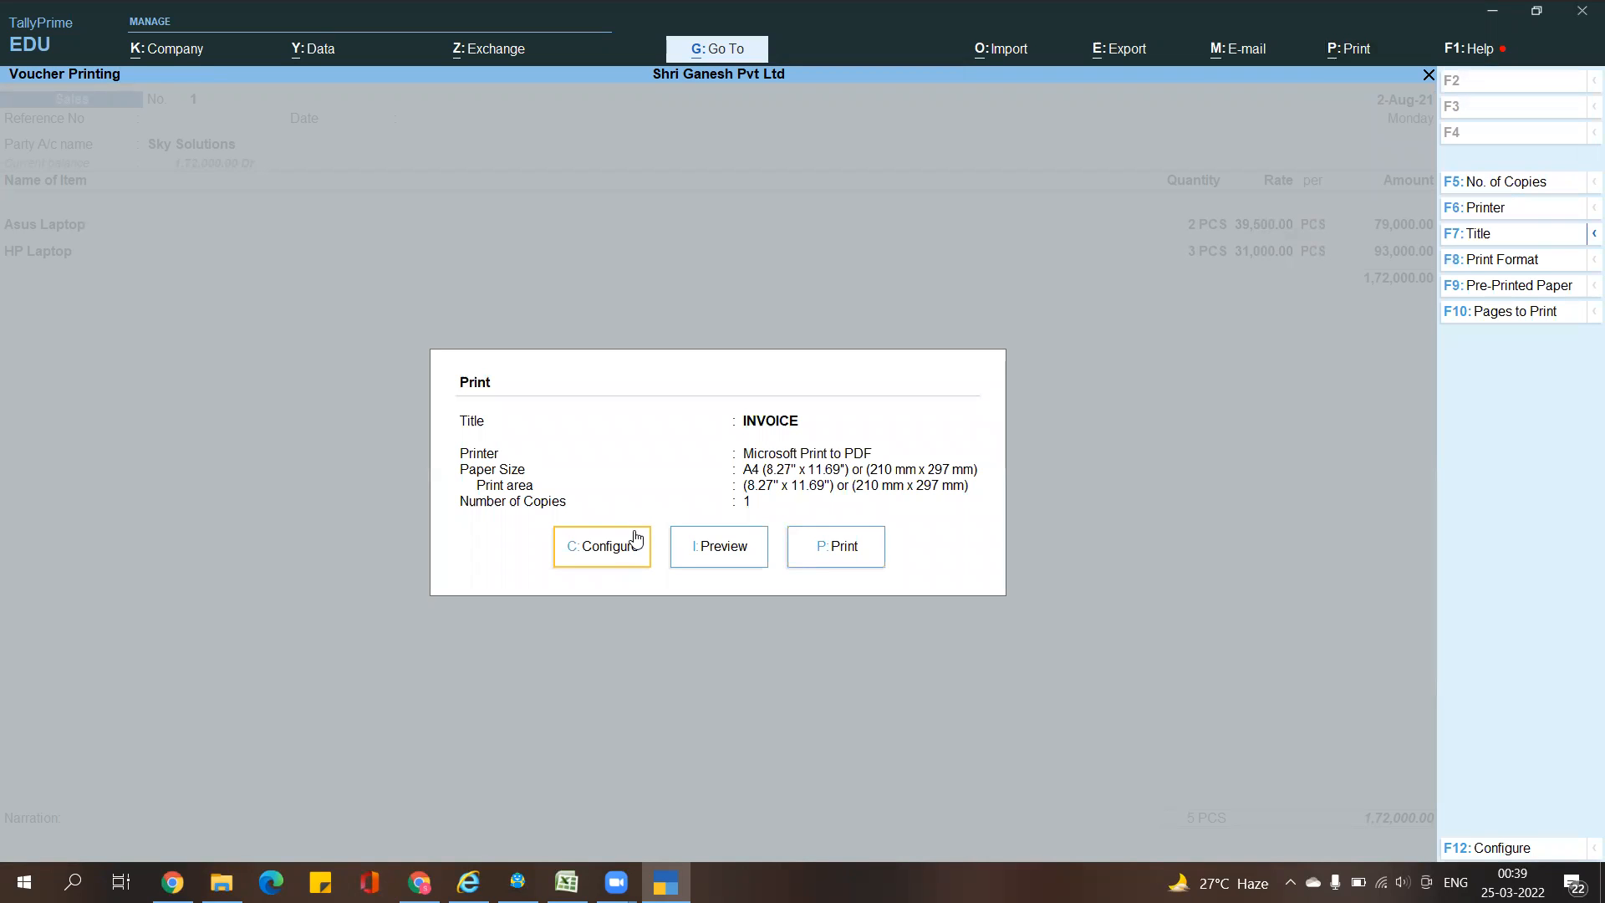
pyautogui.press('Right')
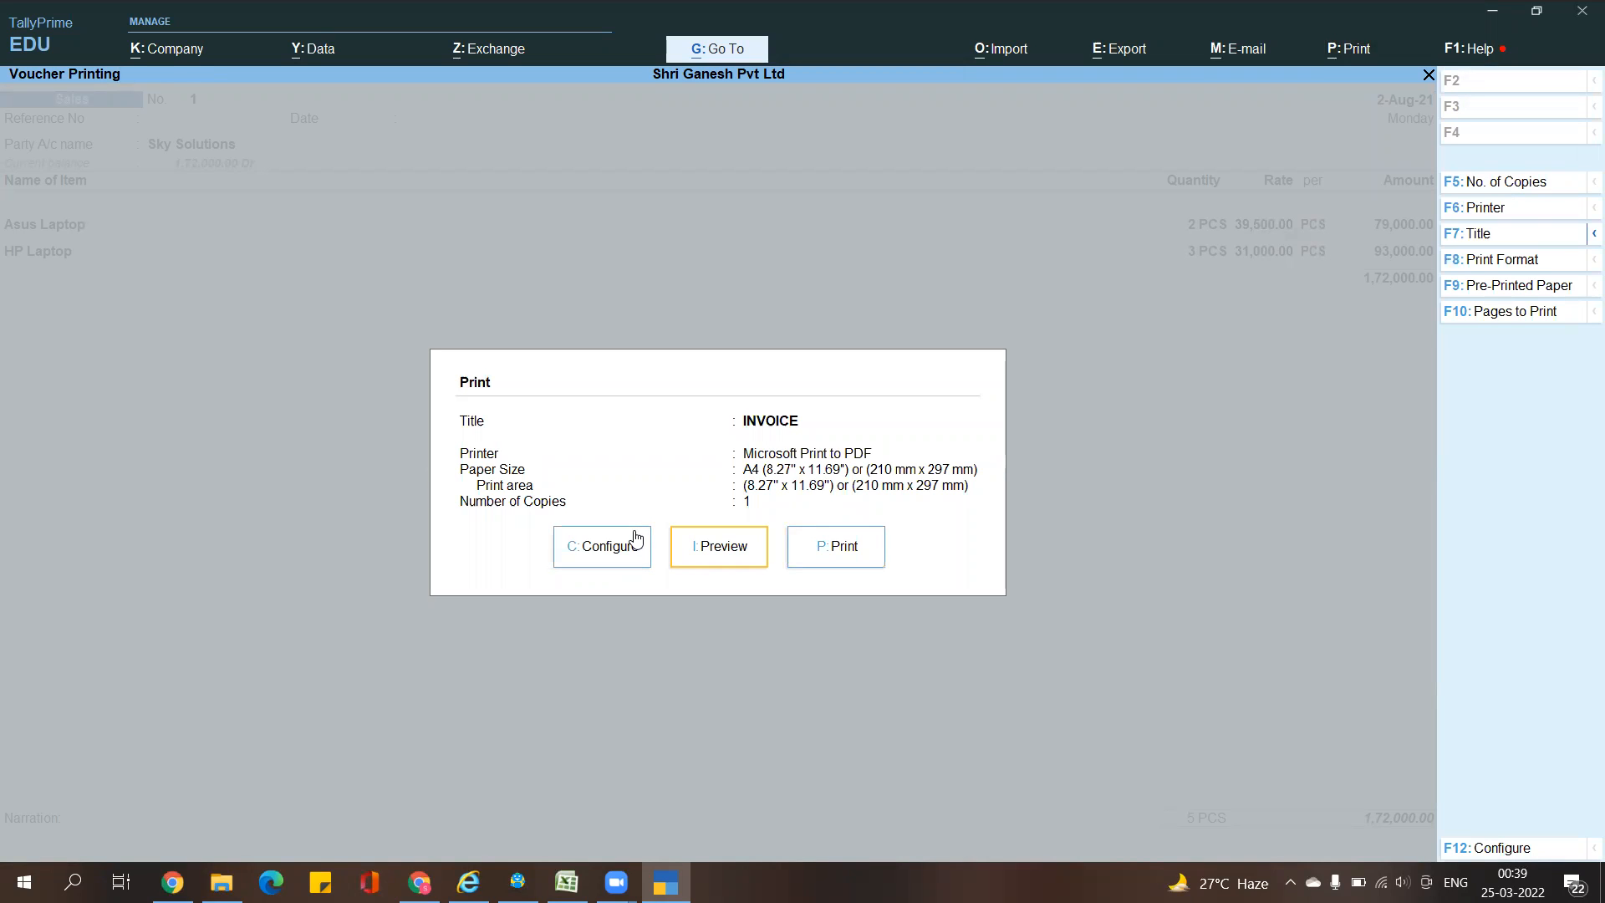
pyautogui.press('Right')
pyautogui.press('Left')
pyautogui.press('Right')
pyautogui.press('Left')
pyautogui.press('Return')
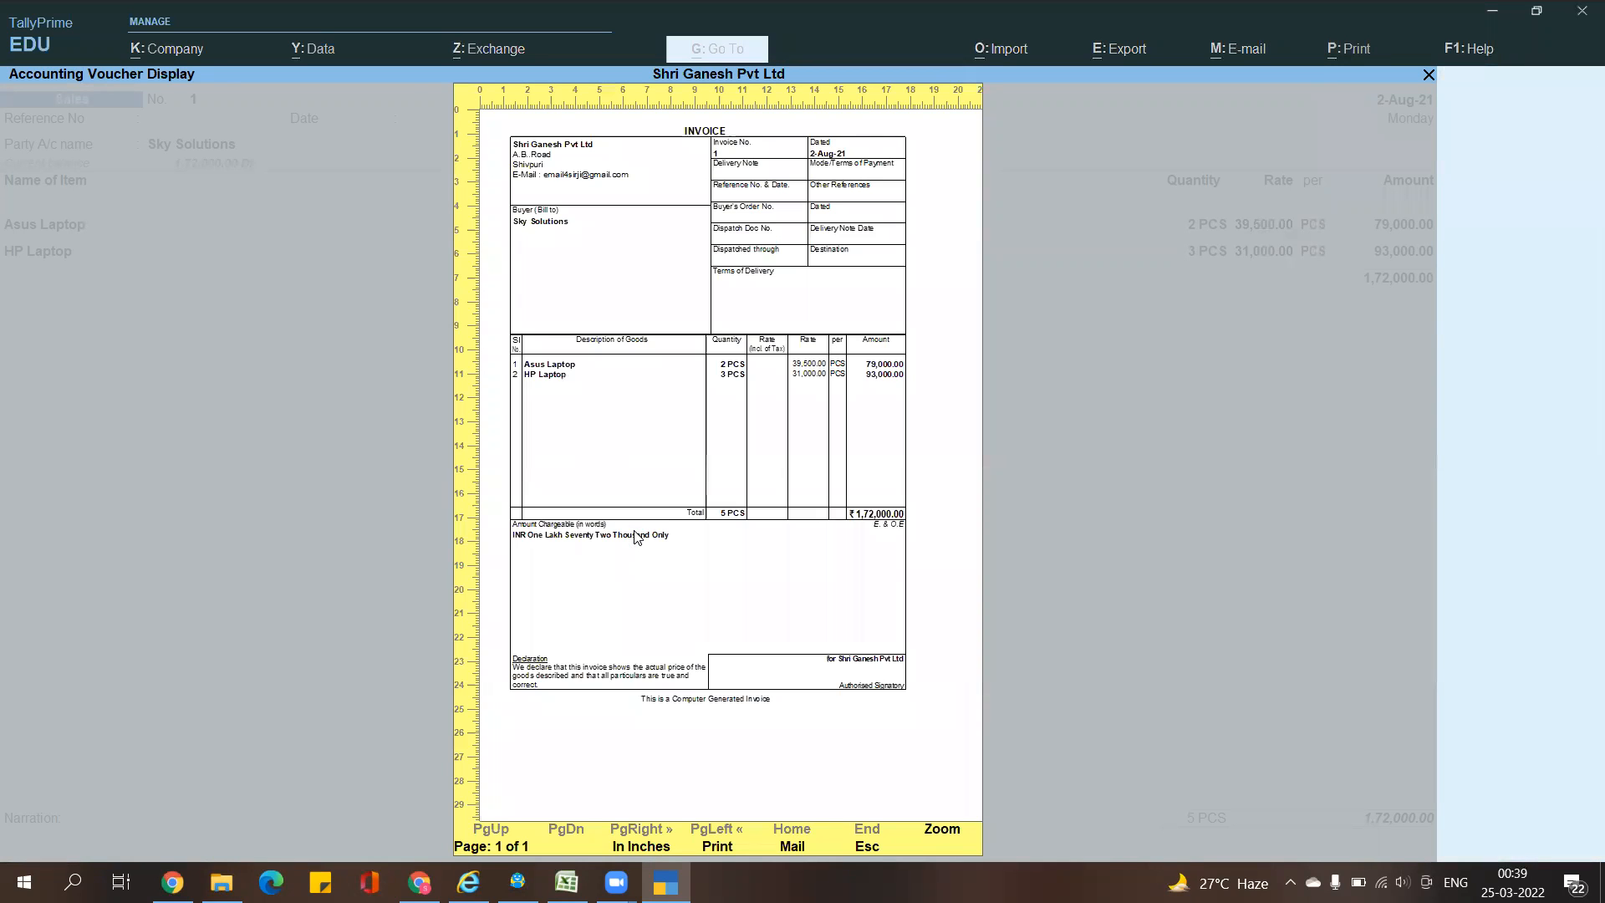
pyautogui.press('Return')
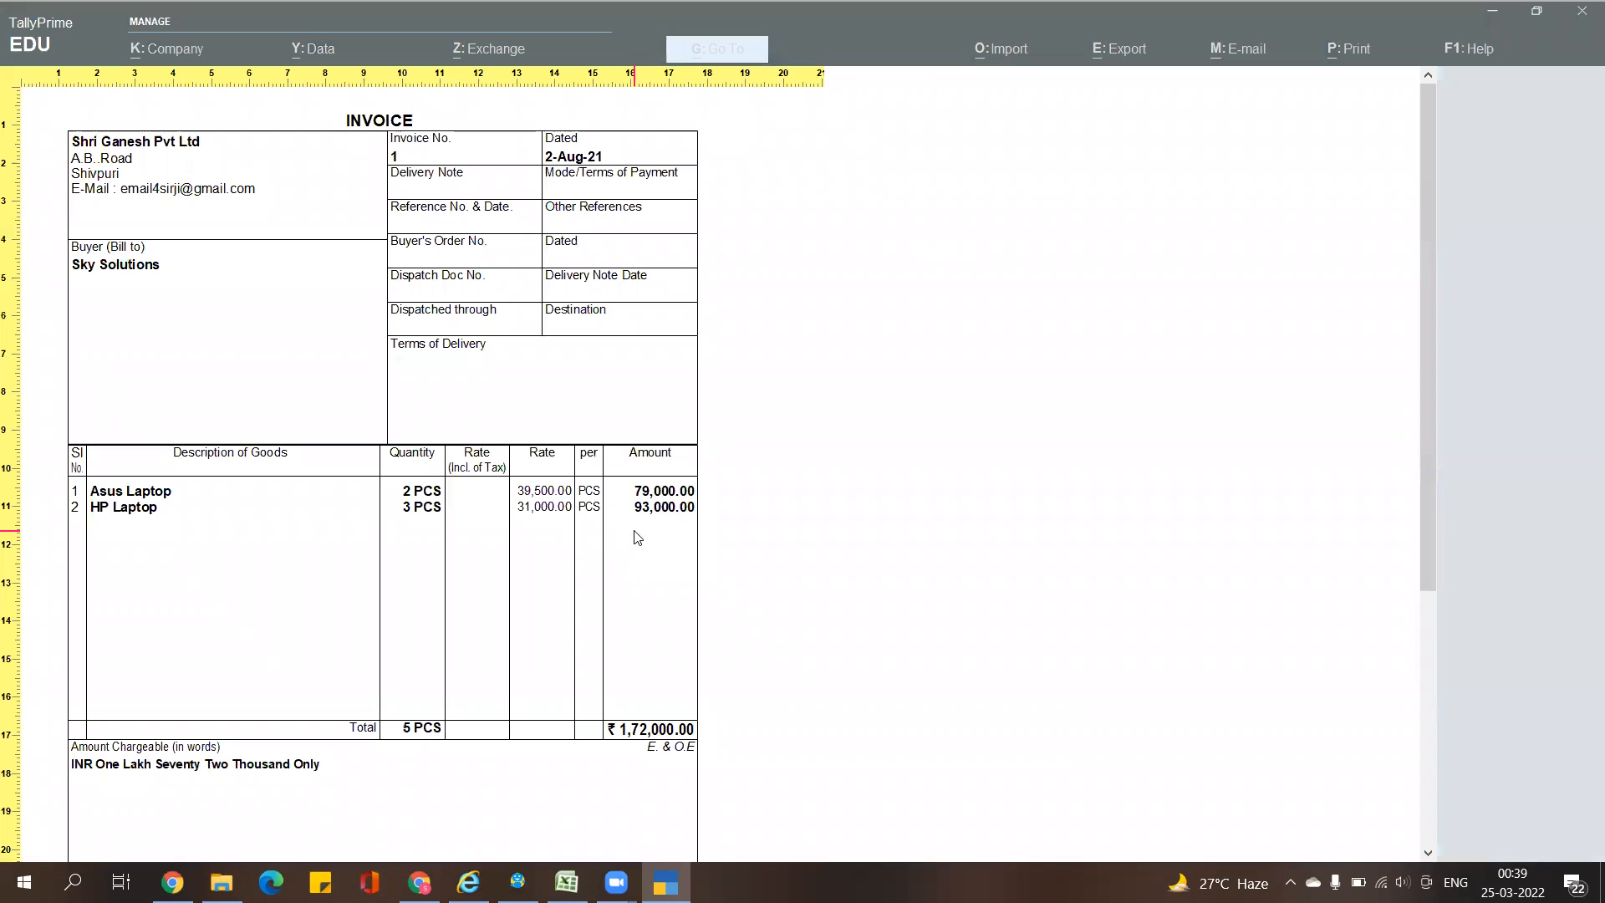
# Switch to the Tally e-book in Chrome and read the rest of the sample invoice and the final printing instruction on page 154
pyautogui.hotkey('alt', 'Tab')
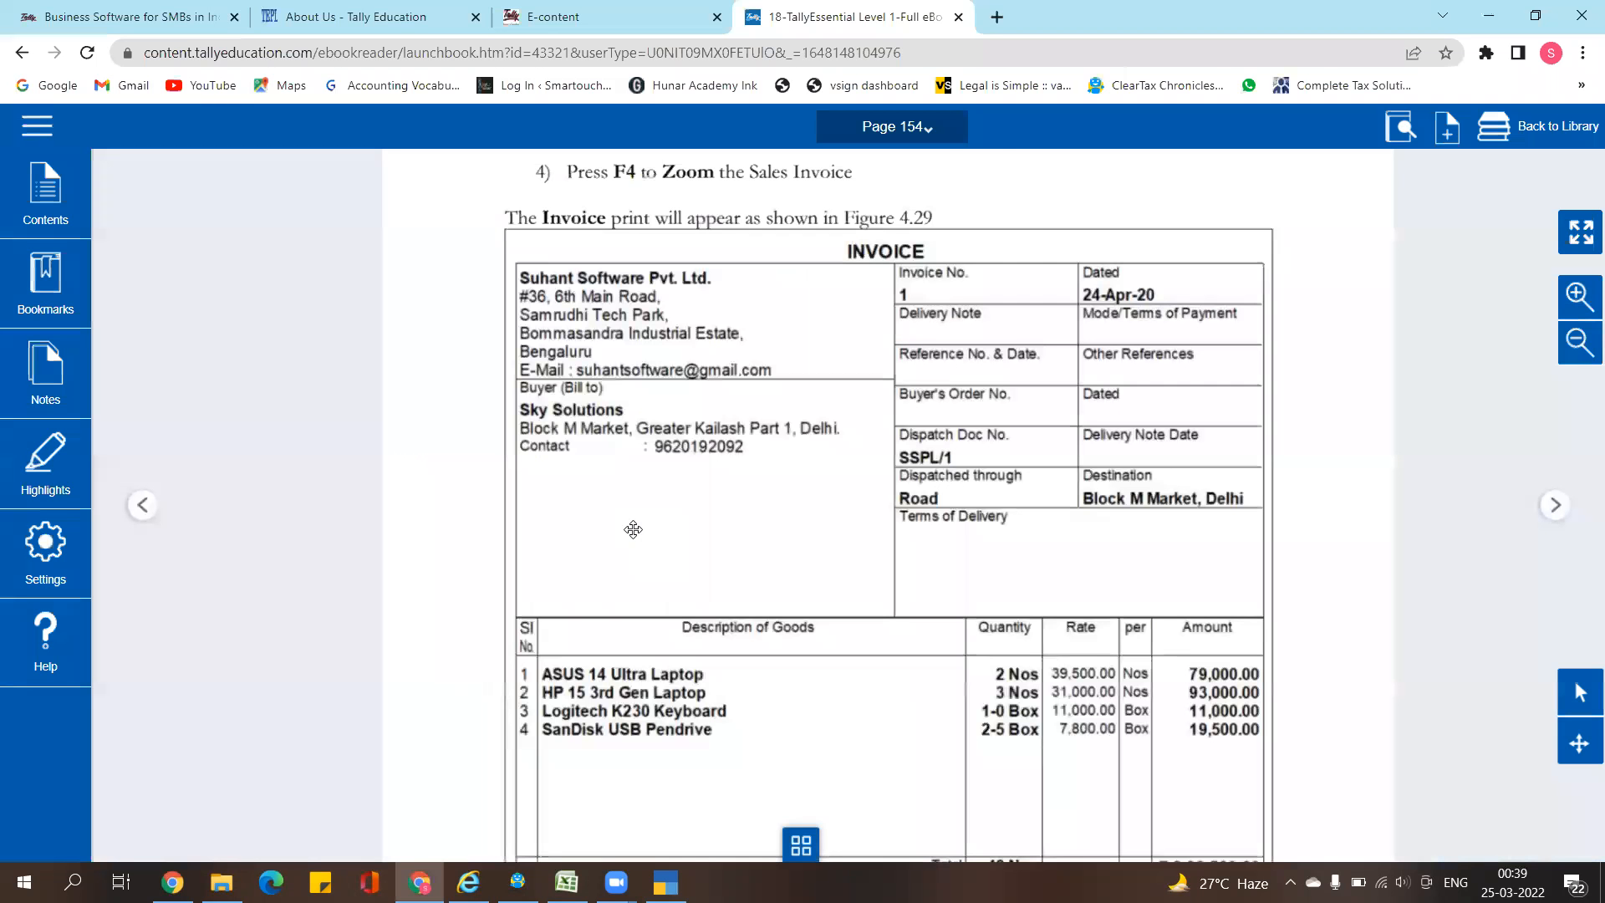
pyautogui.scroll(-5, 1049, 352)
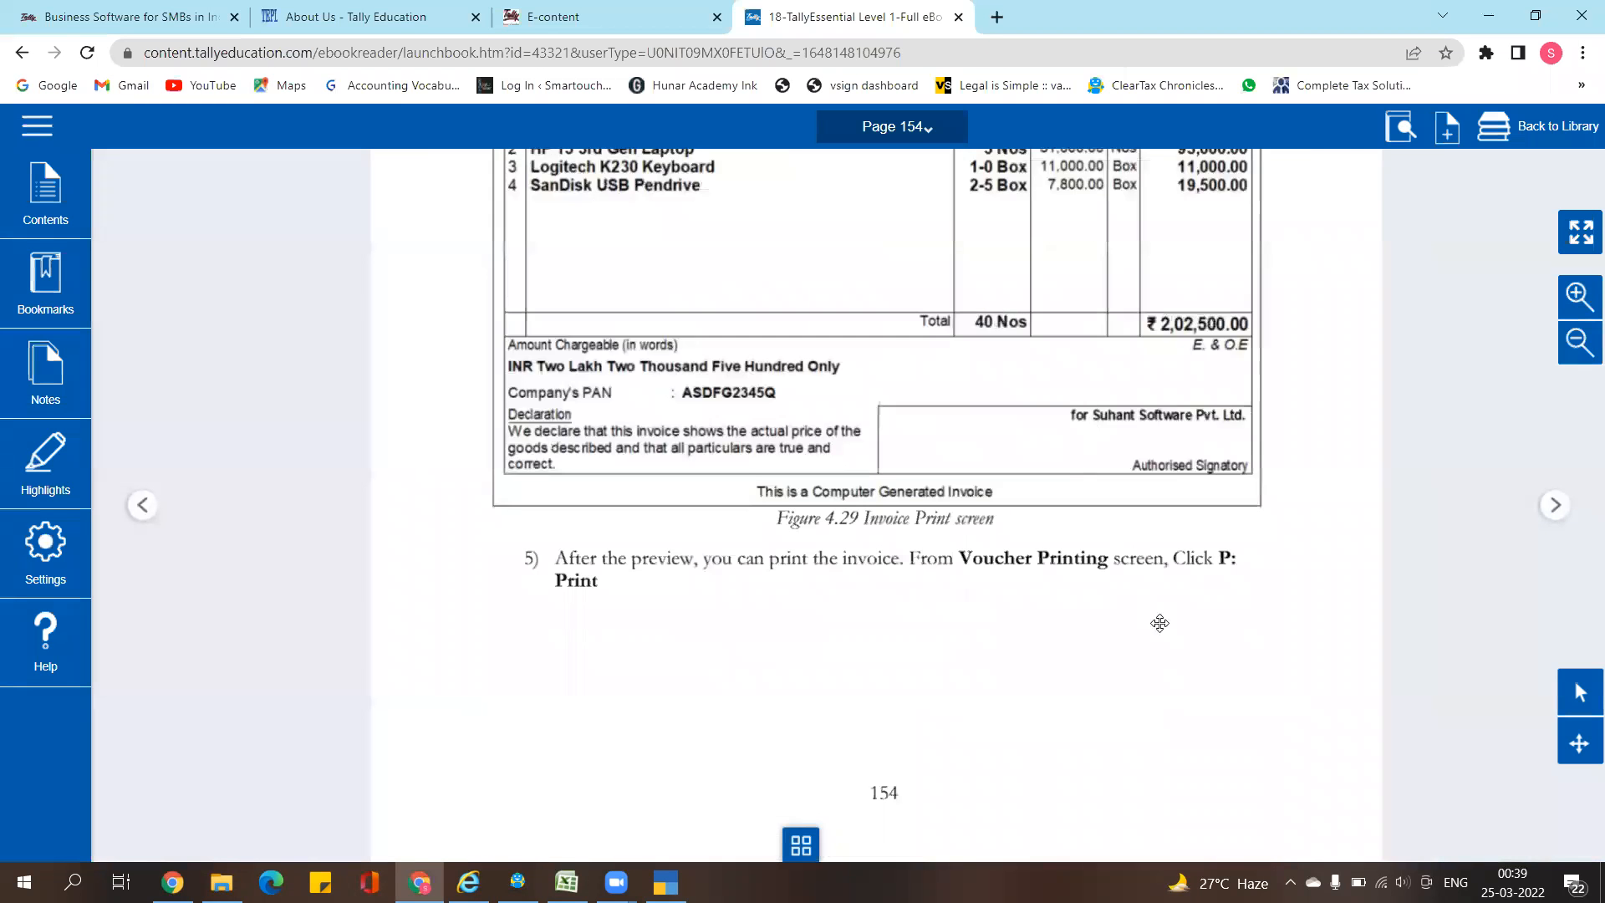
pyautogui.moveTo(1082, 613); pyautogui.dragTo(983, 692)
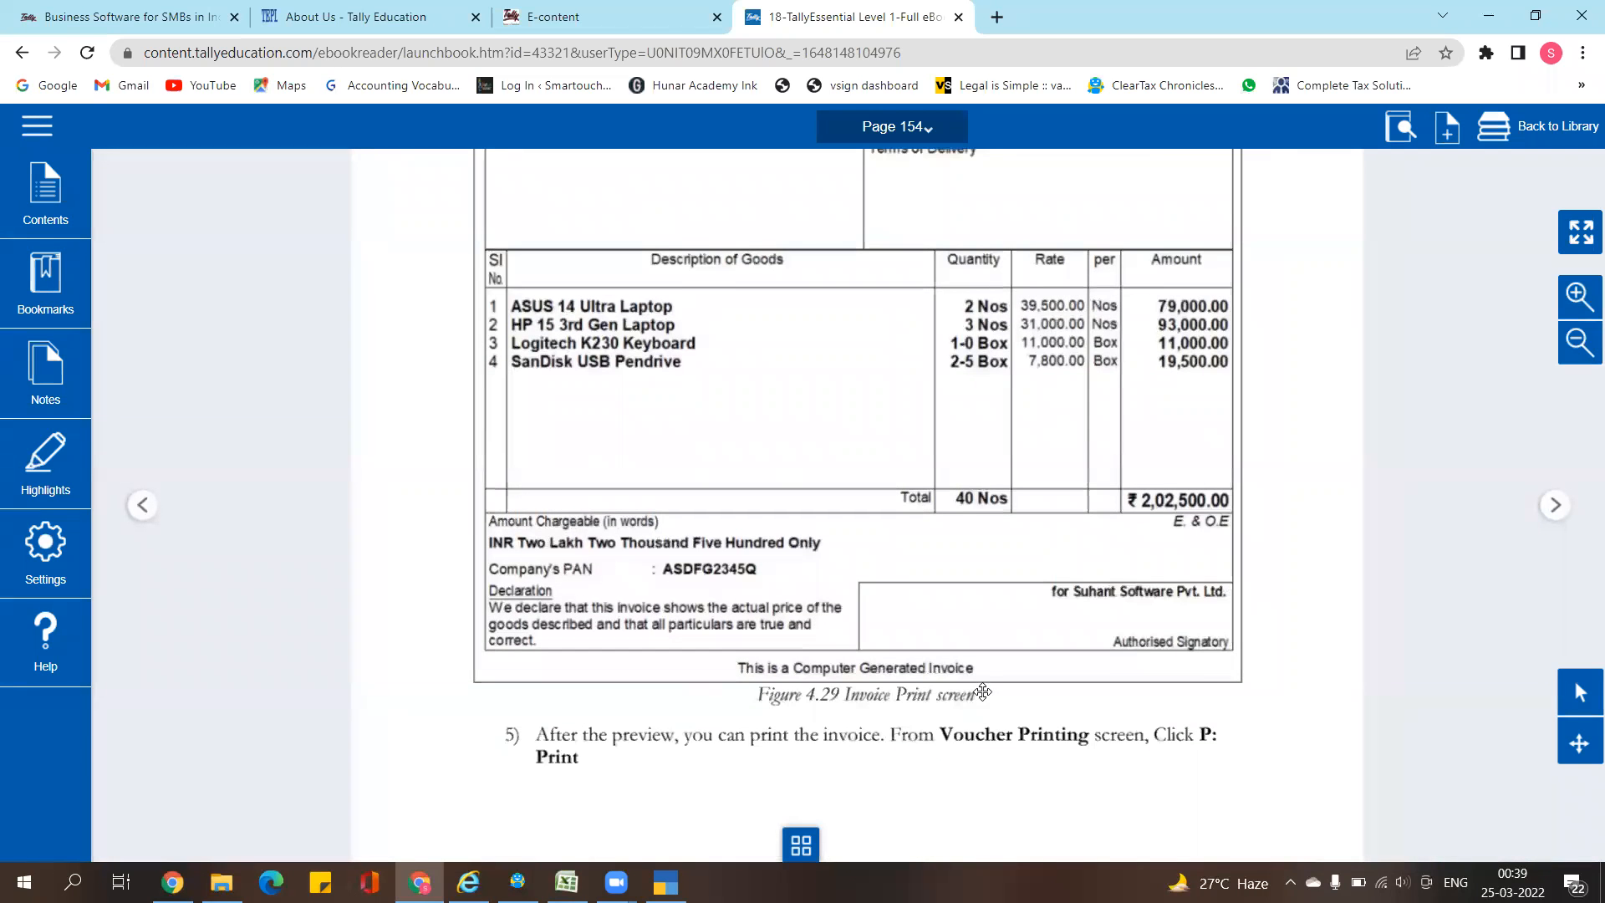
# Go to e-book page 155 and read the sales activities for Keshav Mobile Zone and Vimal Enterprises
pyautogui.click(1528, 516)
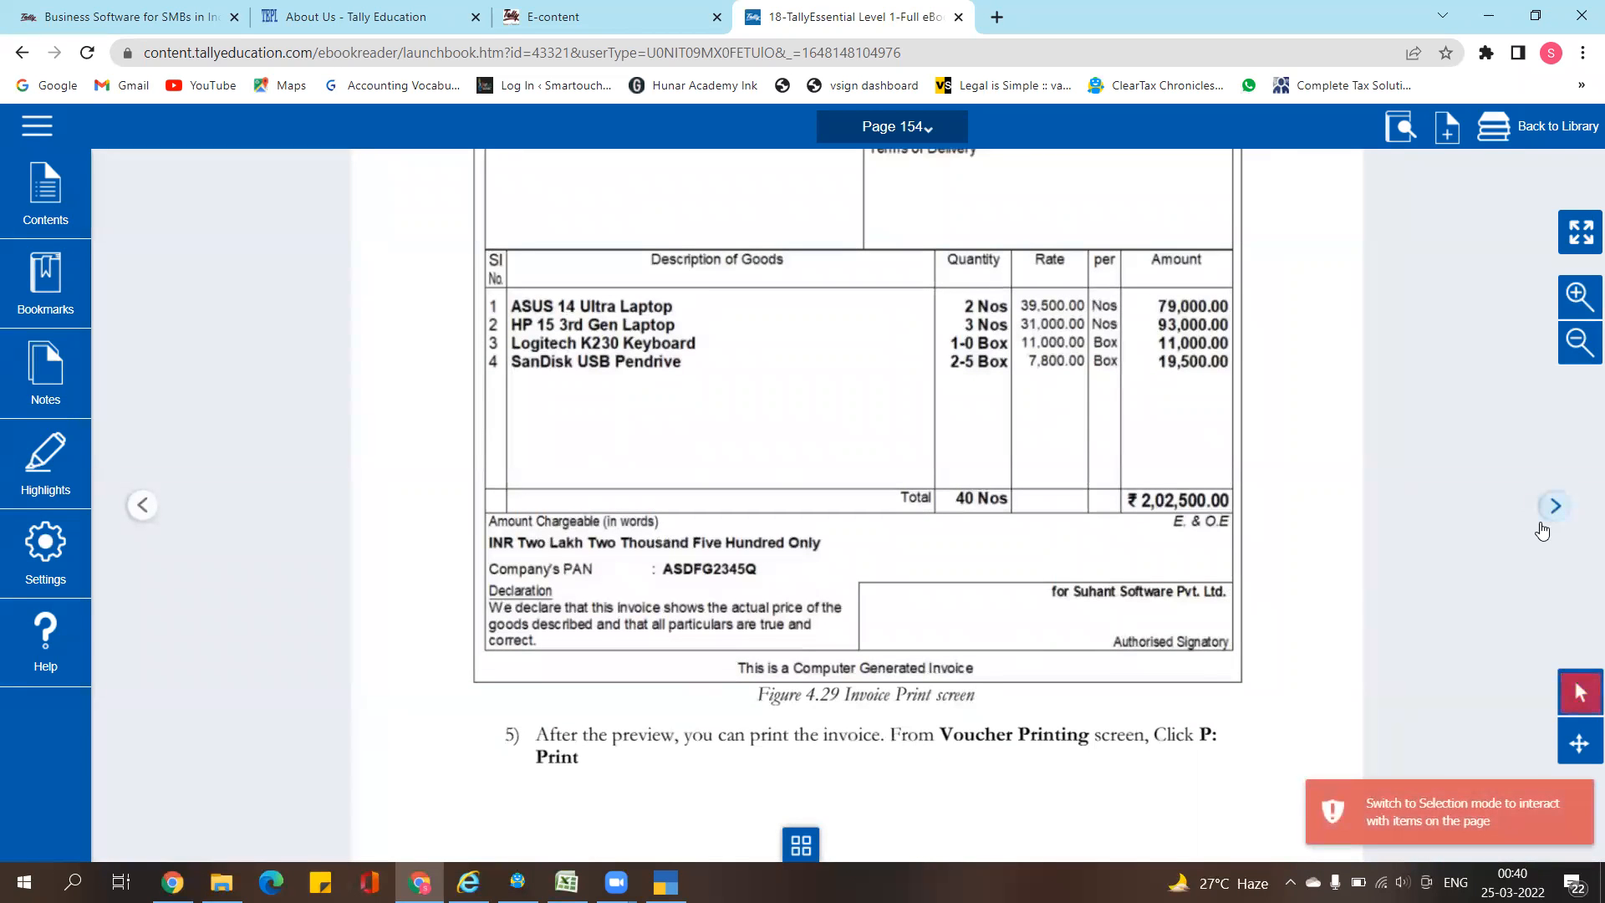
pyautogui.click(1552, 511)
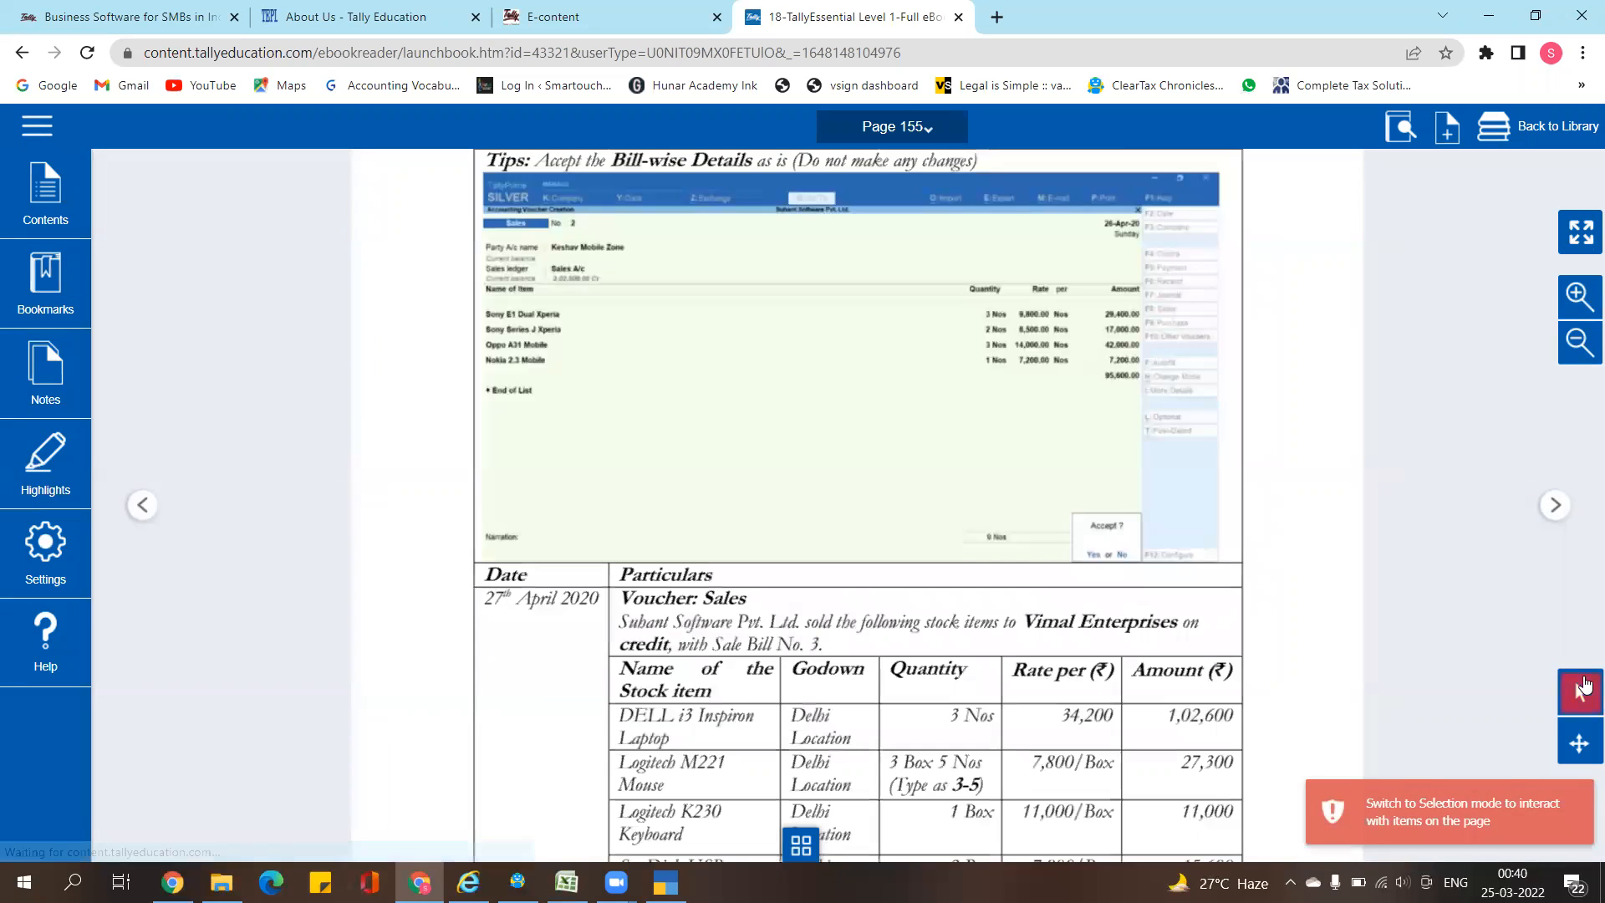
pyautogui.scroll(-4, 932, 569)
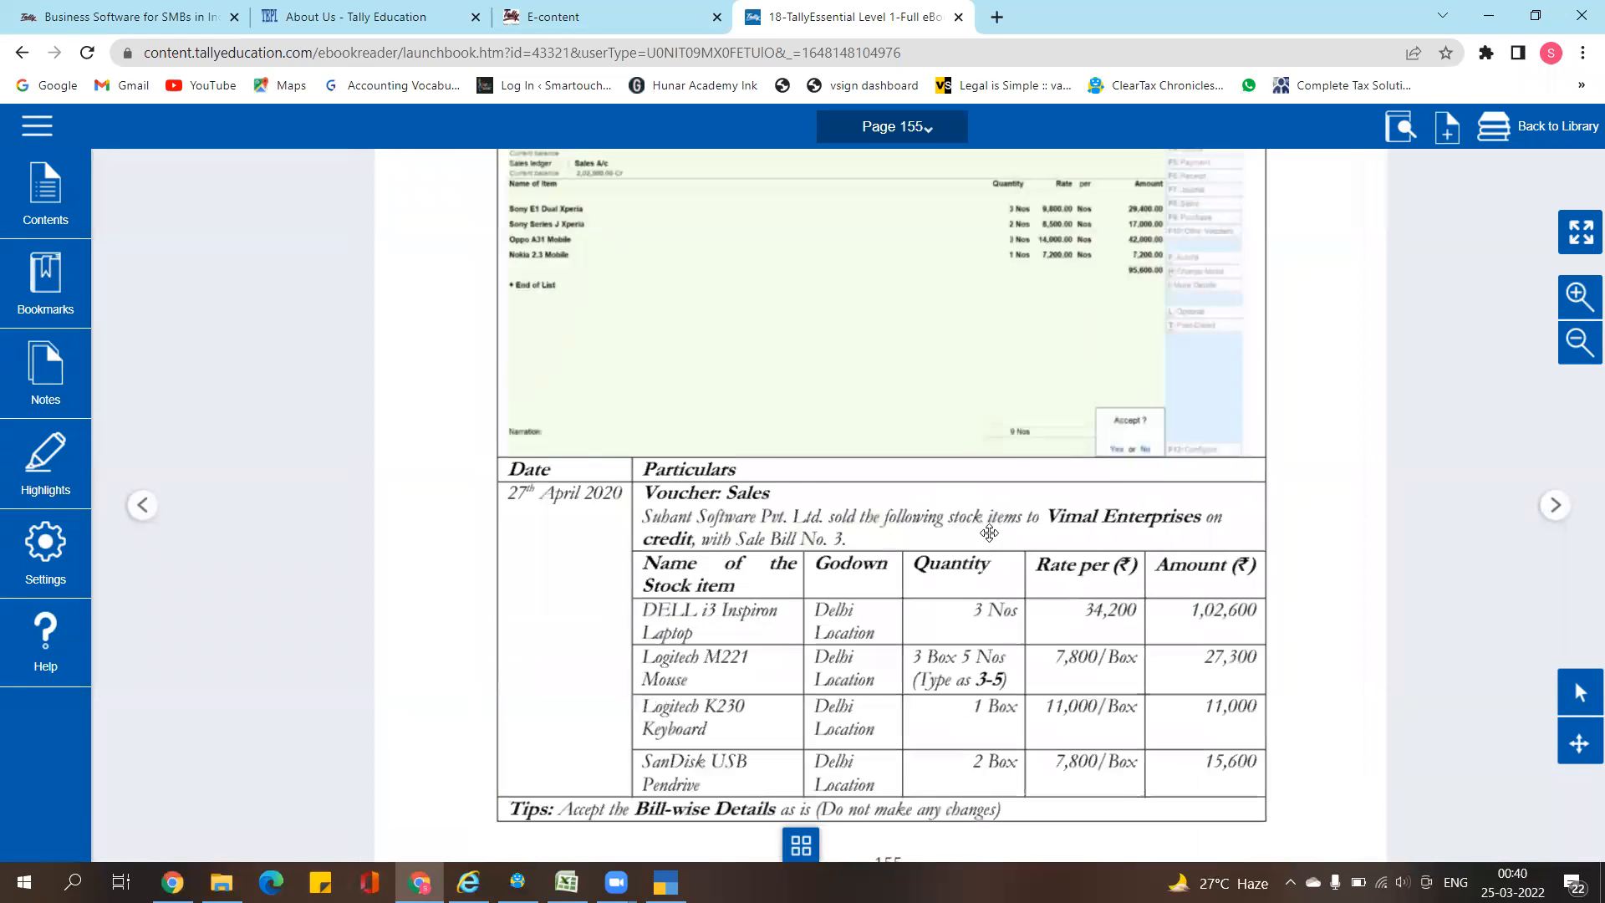
pyautogui.scroll(6, 860, 528)
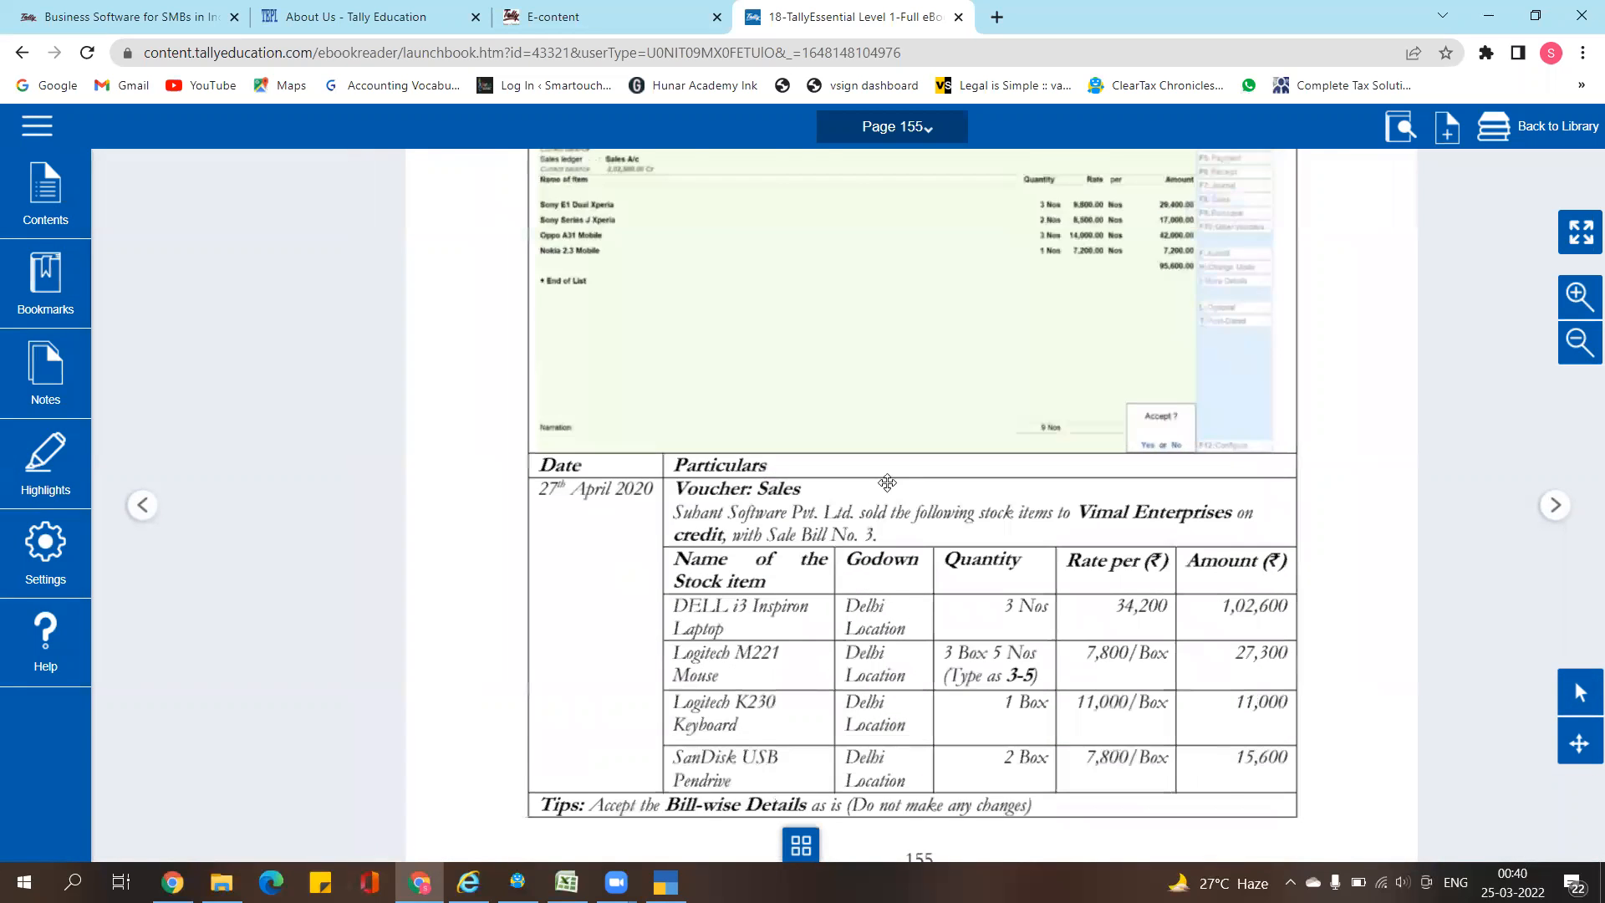
pyautogui.scroll(7, 907, 719)
pyautogui.scroll(-8, 870, 635)
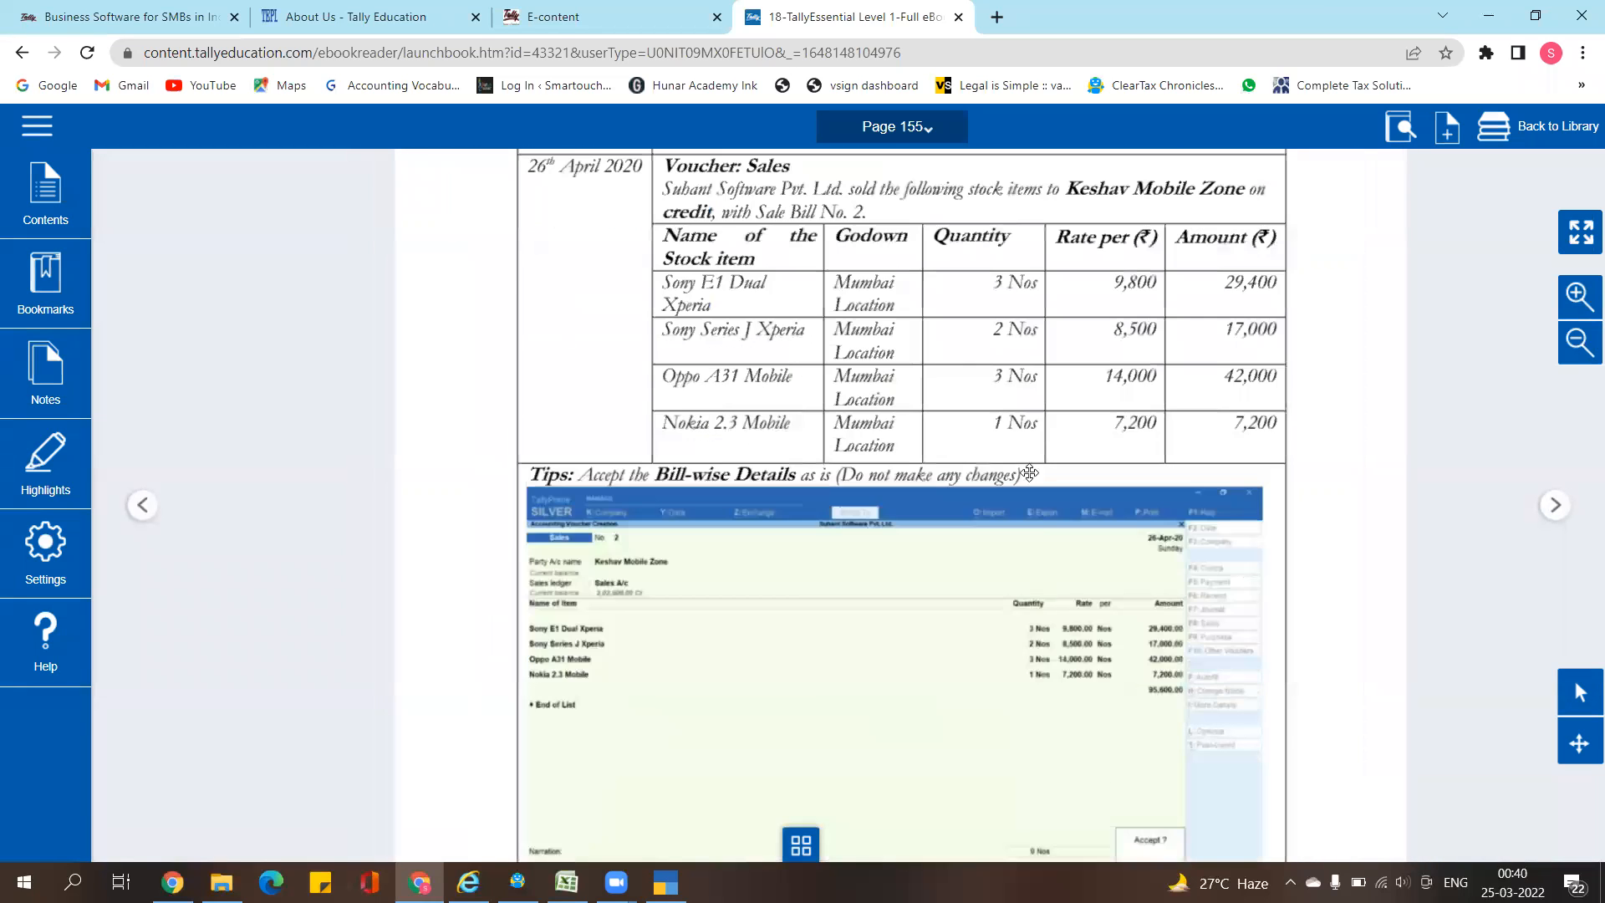
pyautogui.scroll(-2, 1075, 457)
# Read the Stock Summary report instructions on e-book page 156 and the Account Invoice mode illustration on page 157
pyautogui.click(1555, 505)
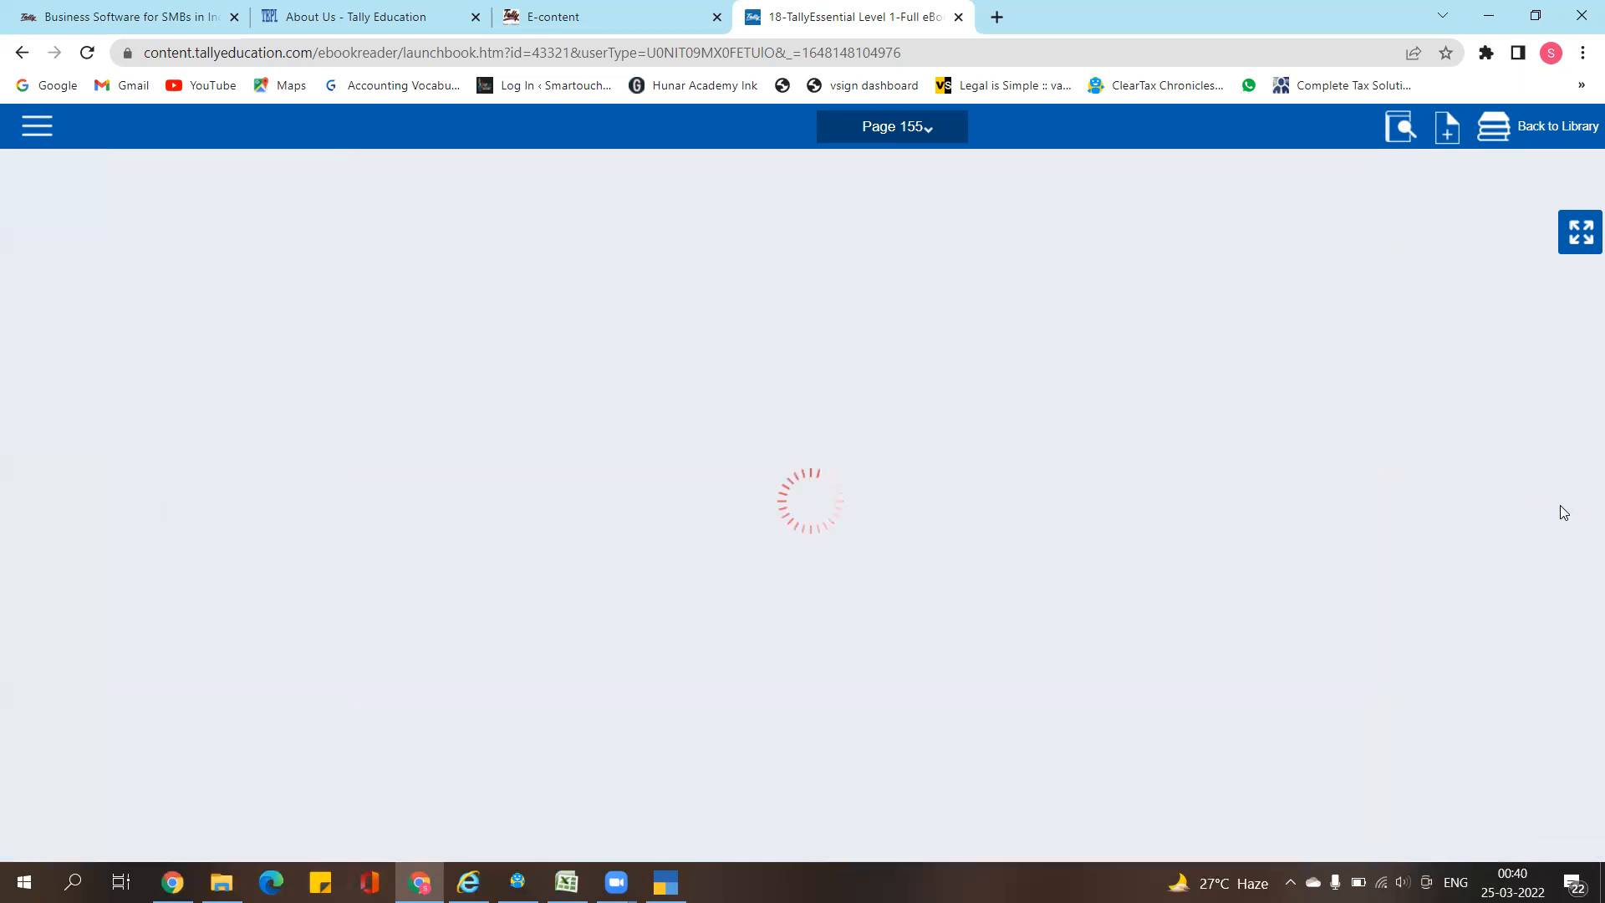
pyautogui.scroll(5, 1103, 551)
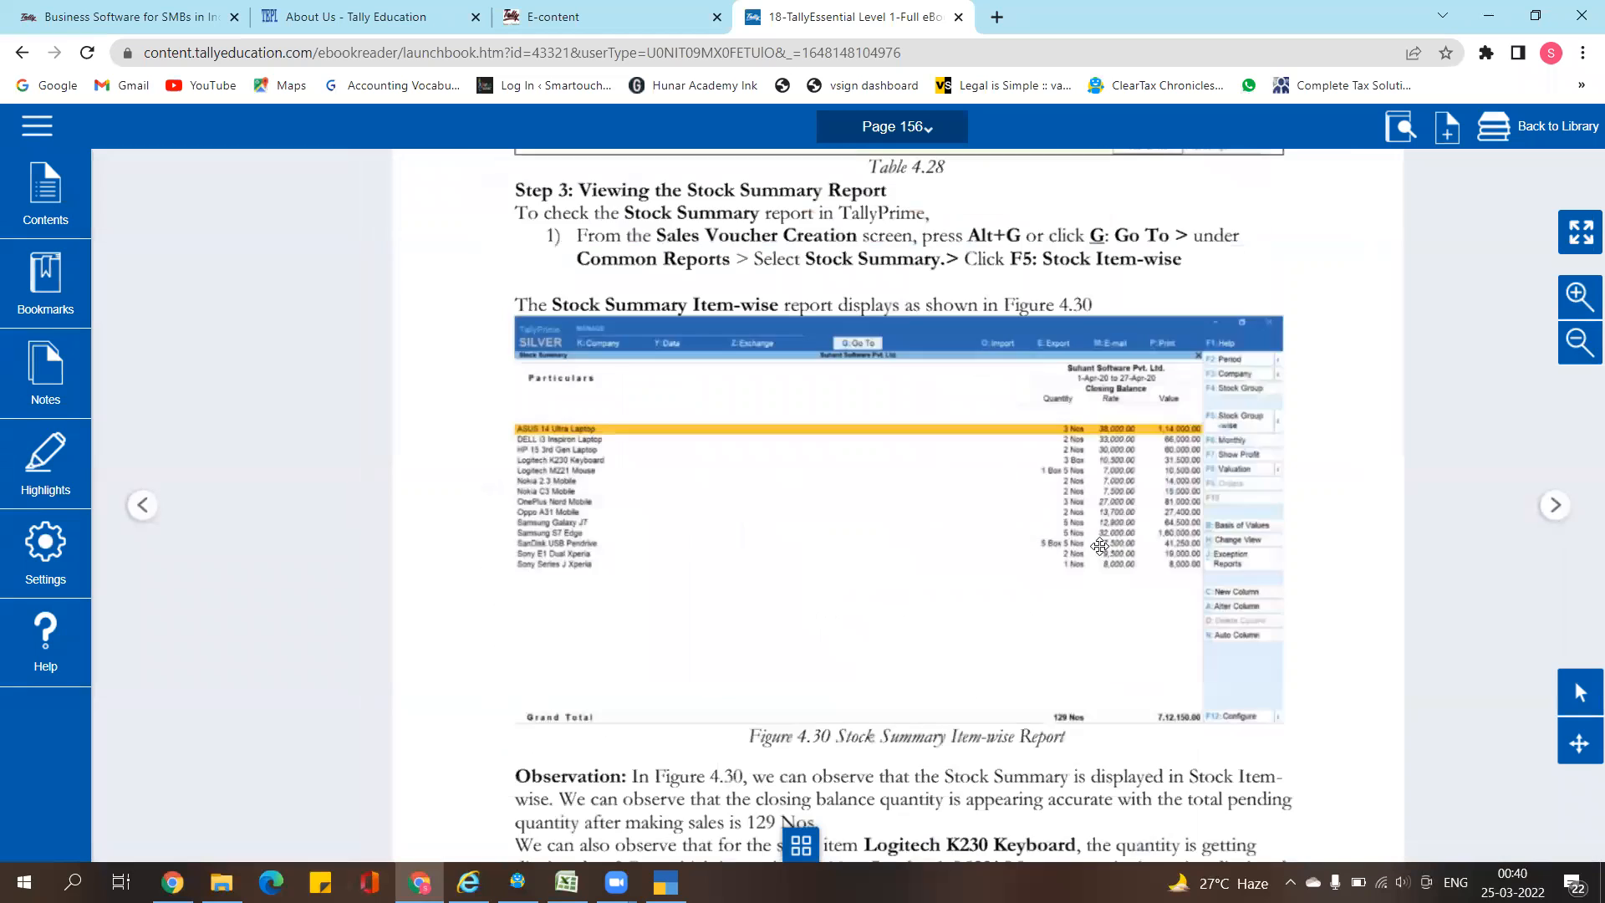
pyautogui.scroll(4, 1109, 732)
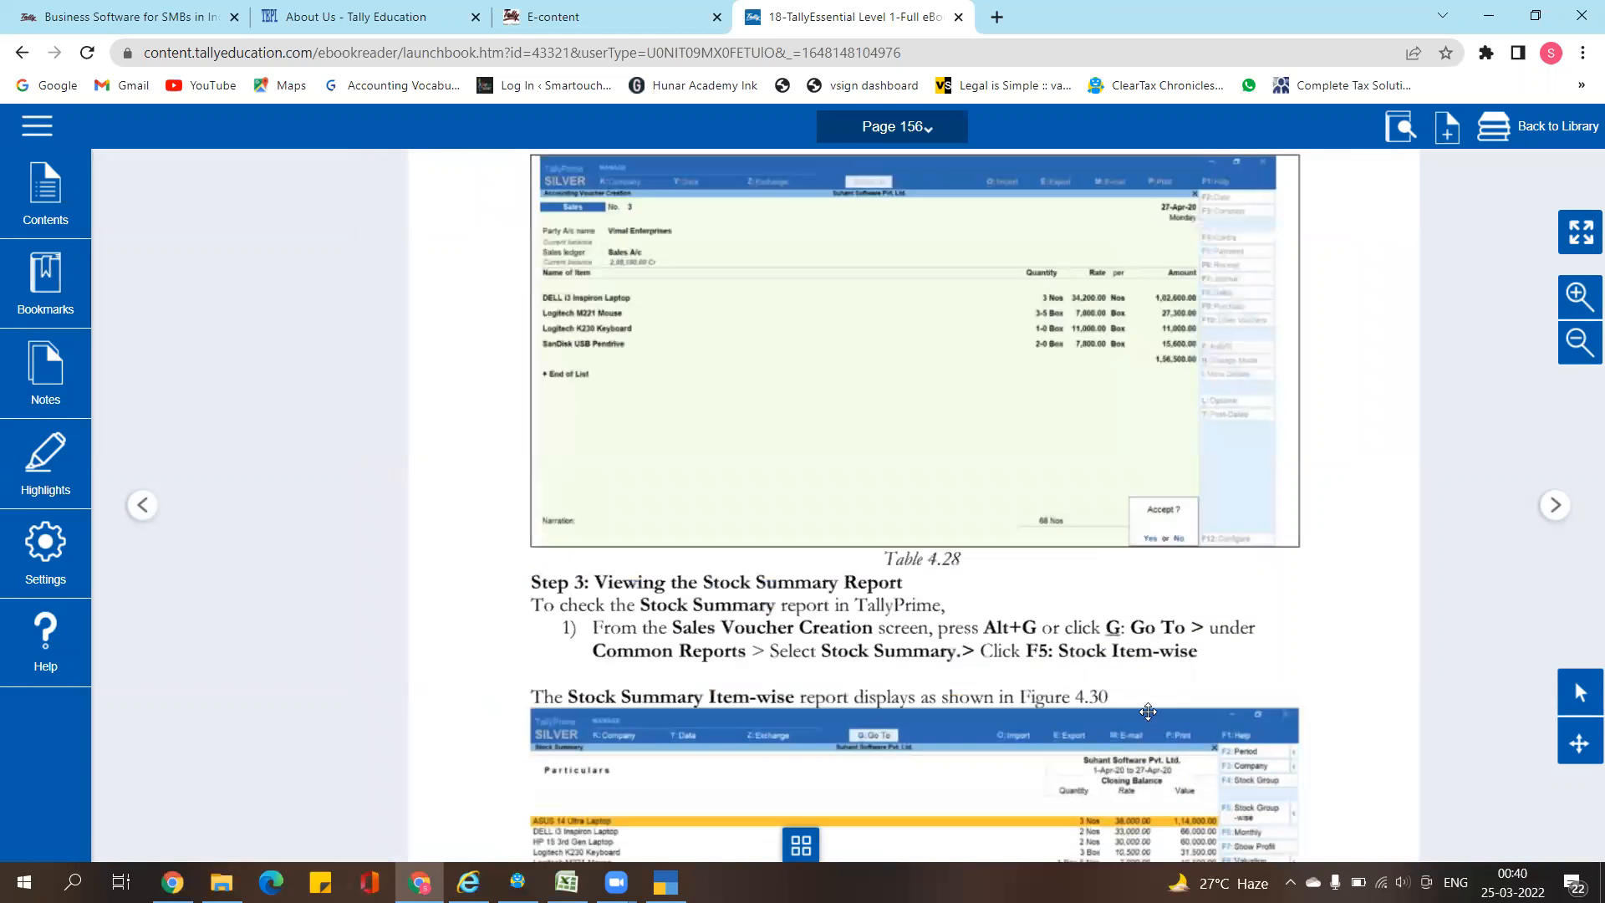
pyautogui.click(1555, 505)
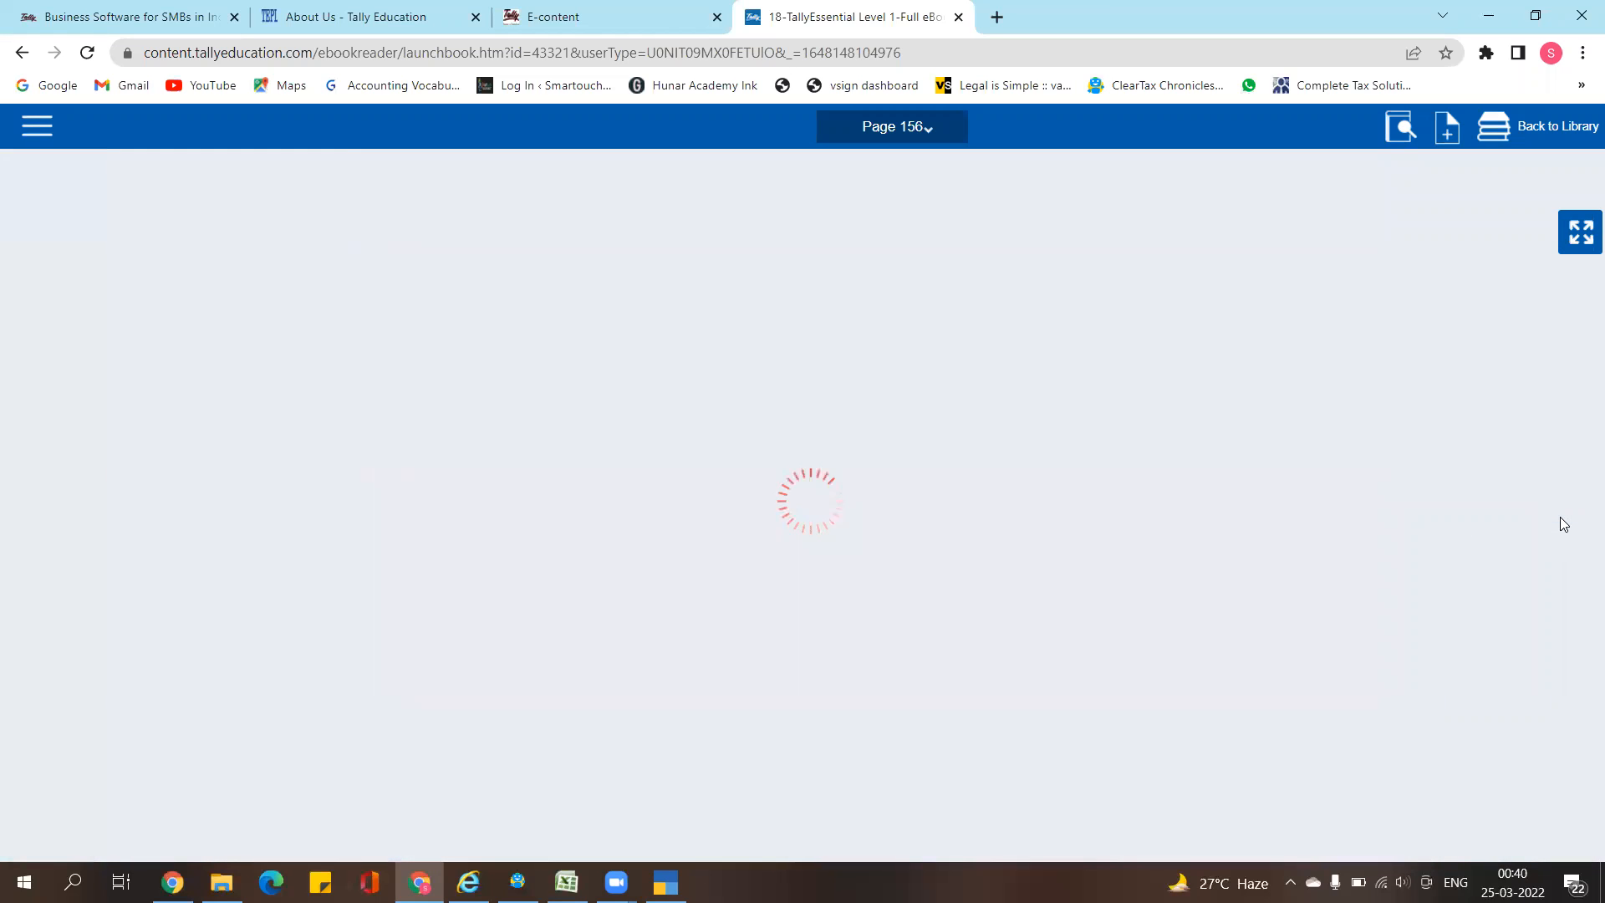
pyautogui.scroll(-2, 1229, 703)
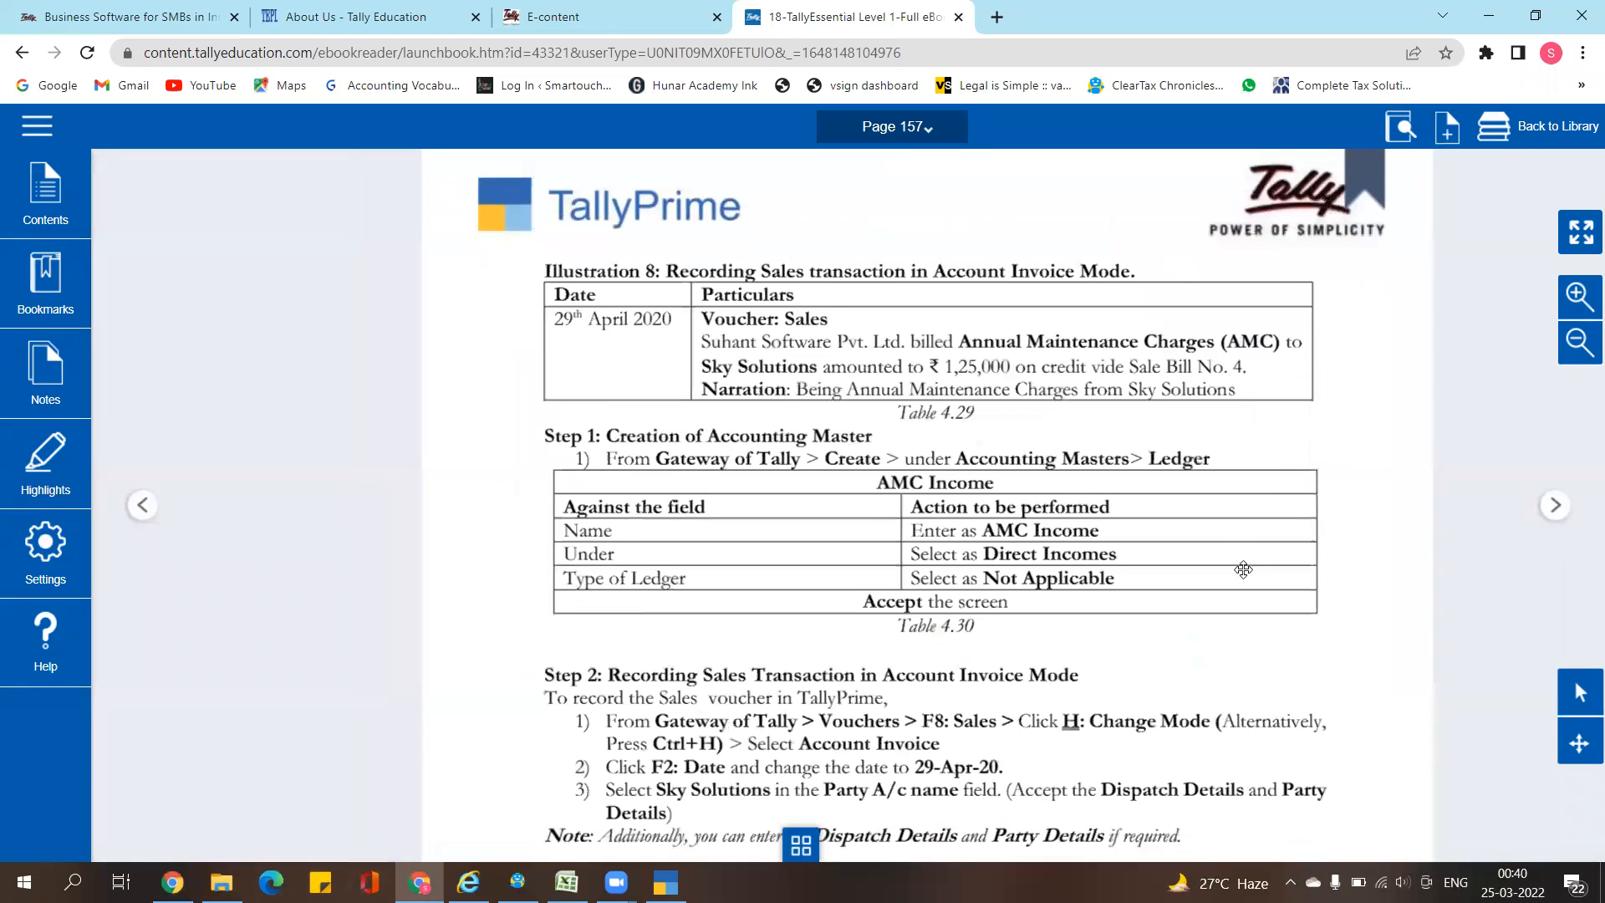
pyautogui.moveTo(1211, 699); pyautogui.dragTo(1156, 673)
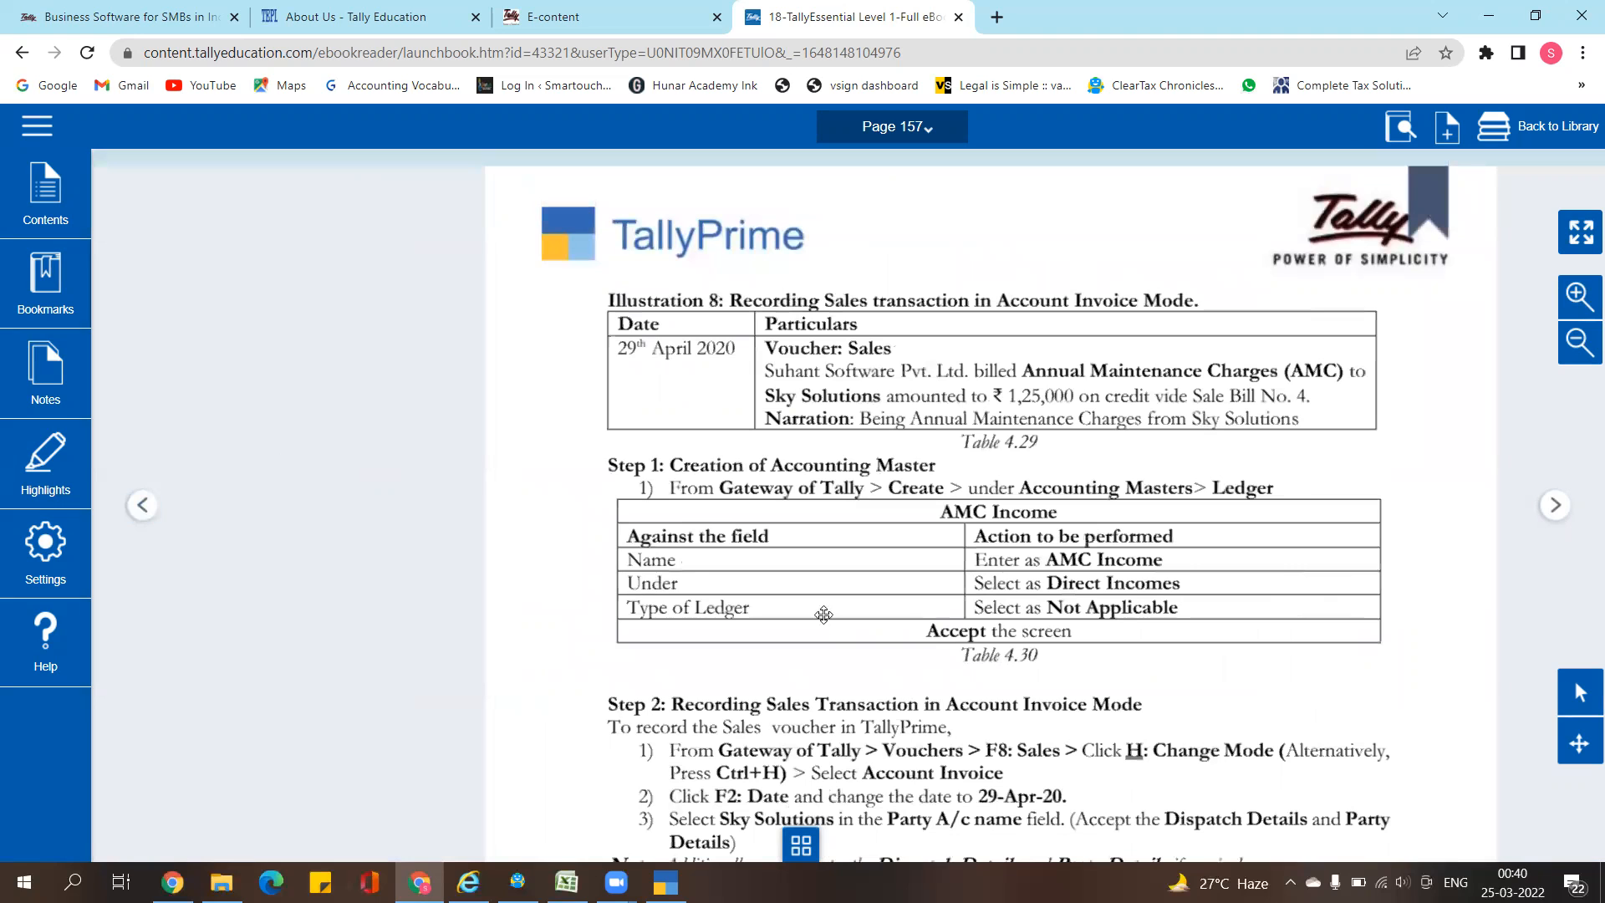
# Read the Accounting Invoice example and Sales Register instructions on e-book page 158, and advance to page 159
pyautogui.click(1552, 508)
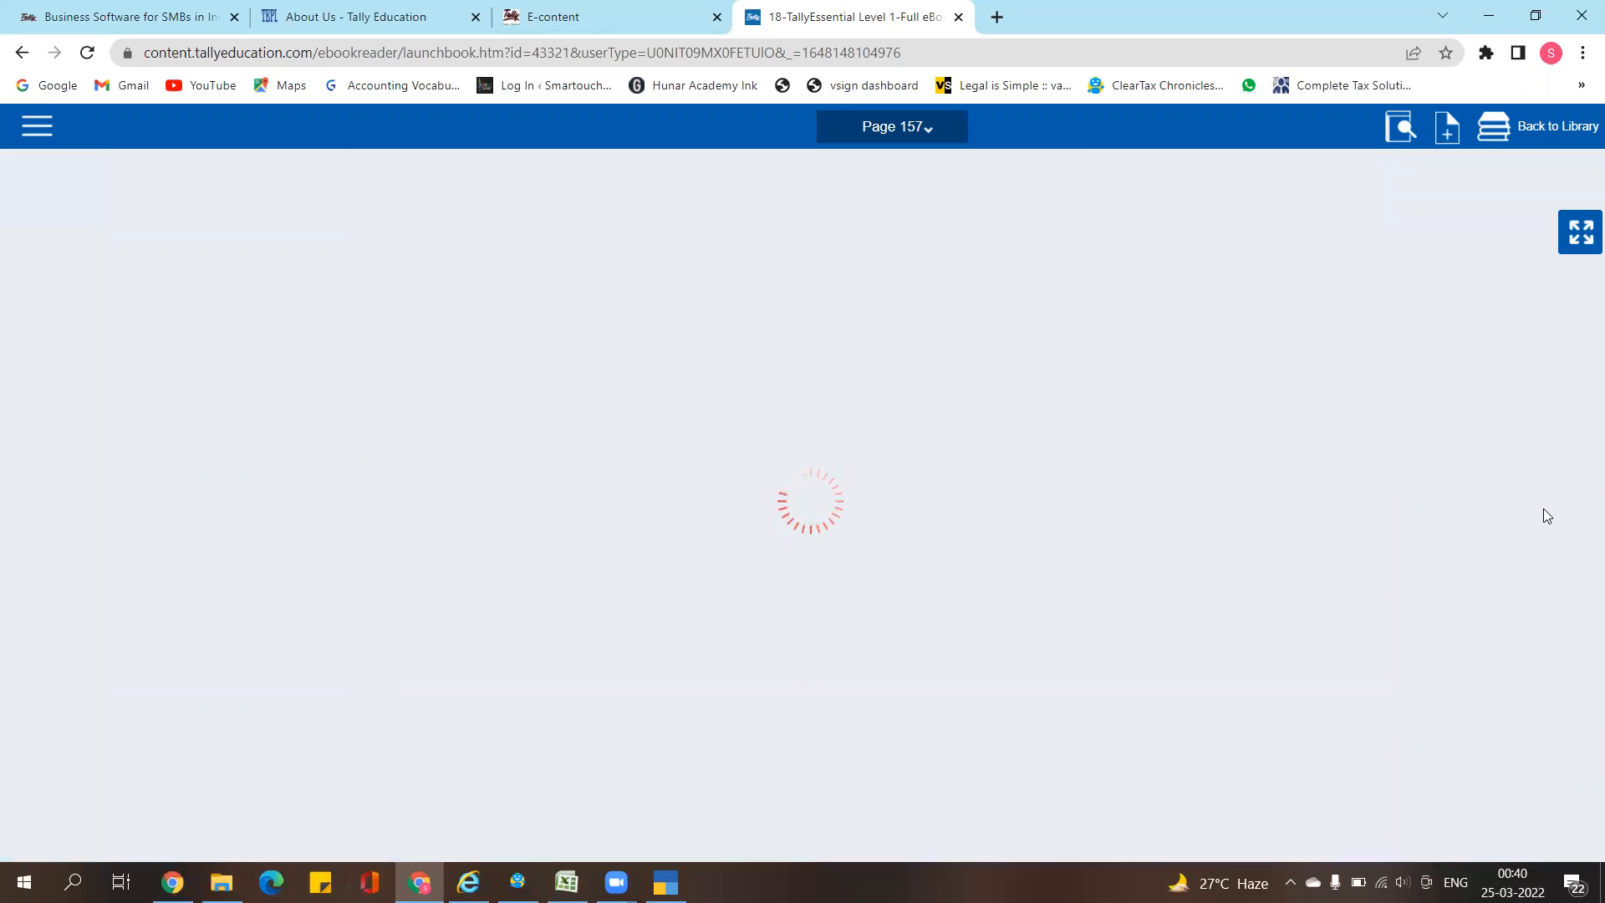
pyautogui.scroll(-3, 1244, 594)
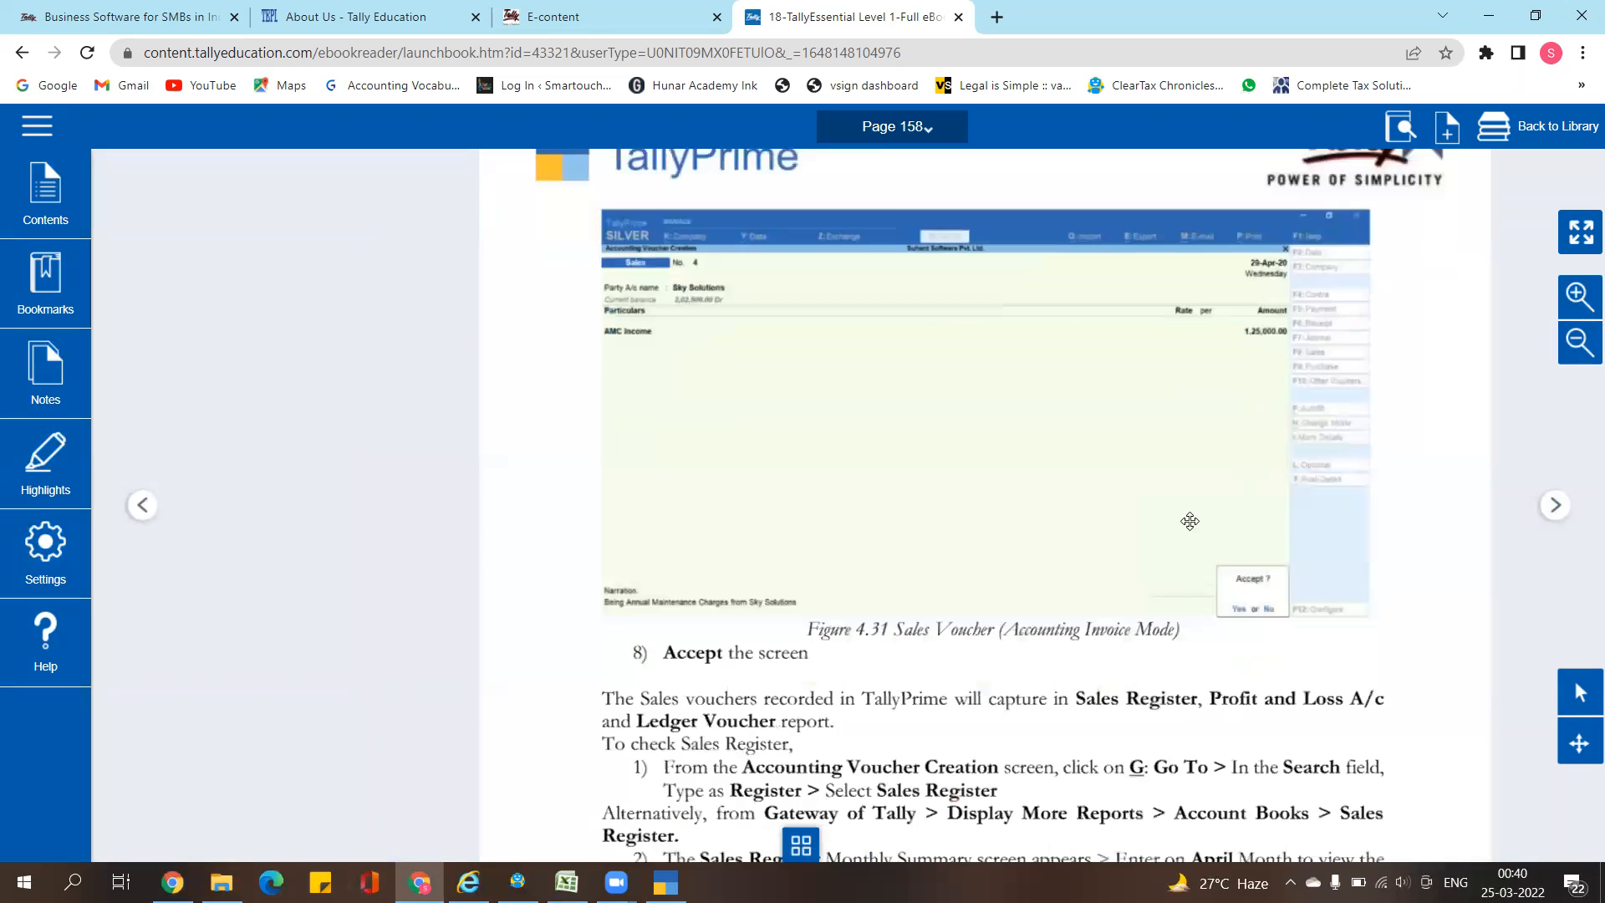
pyautogui.scroll(-3, 1184, 649)
pyautogui.scroll(-1, 1528, 522)
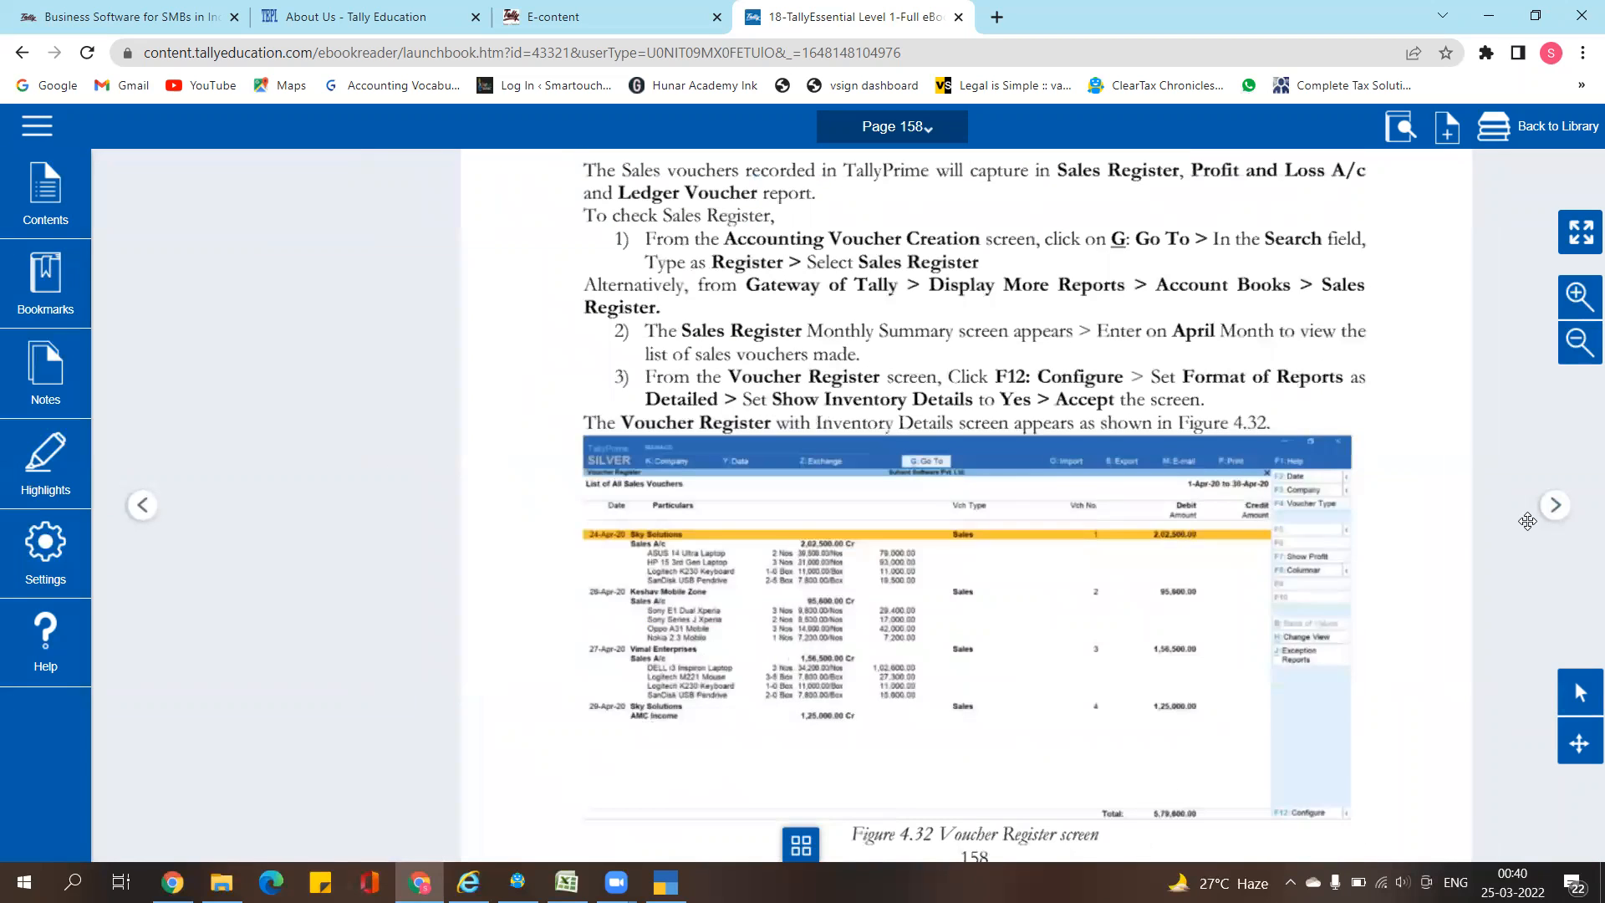
pyautogui.click(1556, 507)
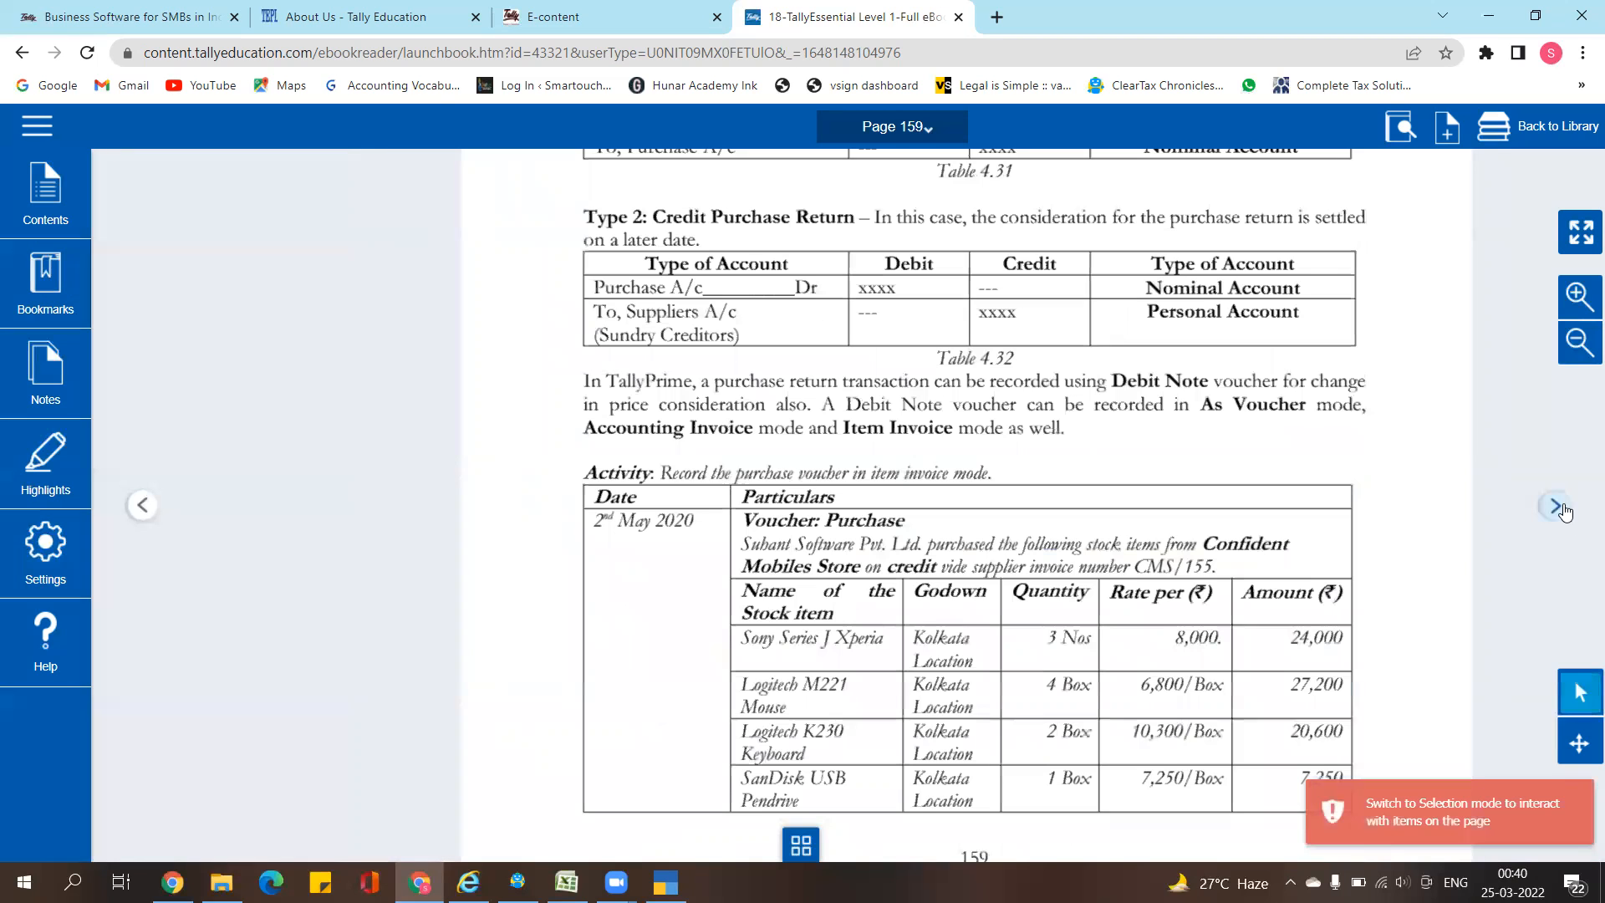
# Go back through e-book pages 158, 157 and 156, reviewing the Sales Register instructions and the stock report section
pyautogui.click(136, 506)
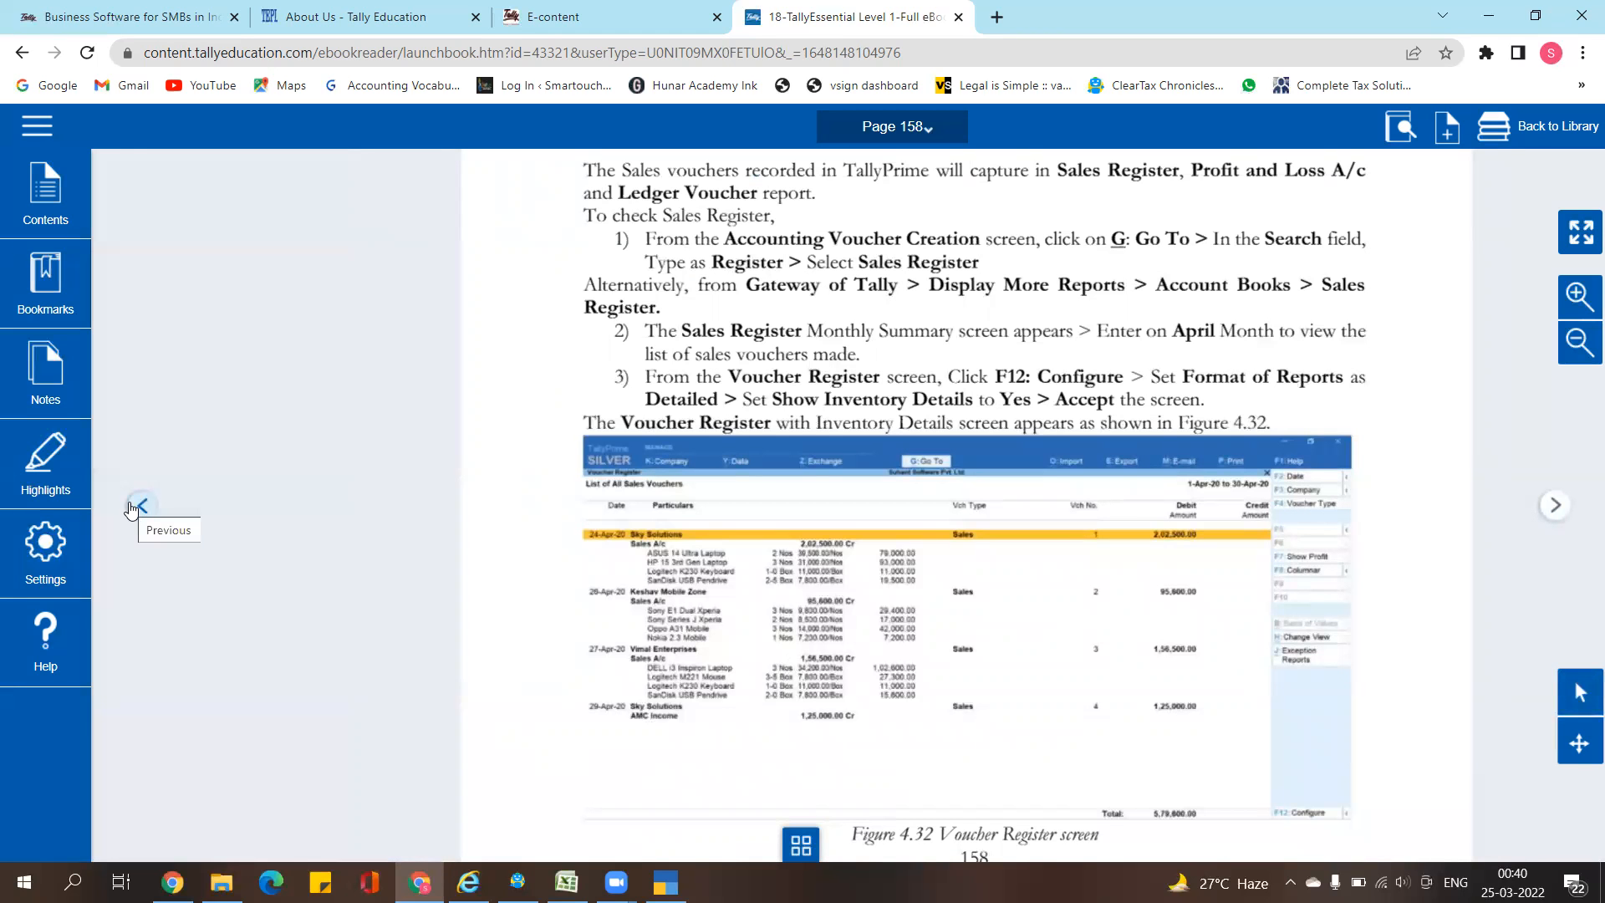
pyautogui.moveTo(963, 501); pyautogui.dragTo(1022, 571)
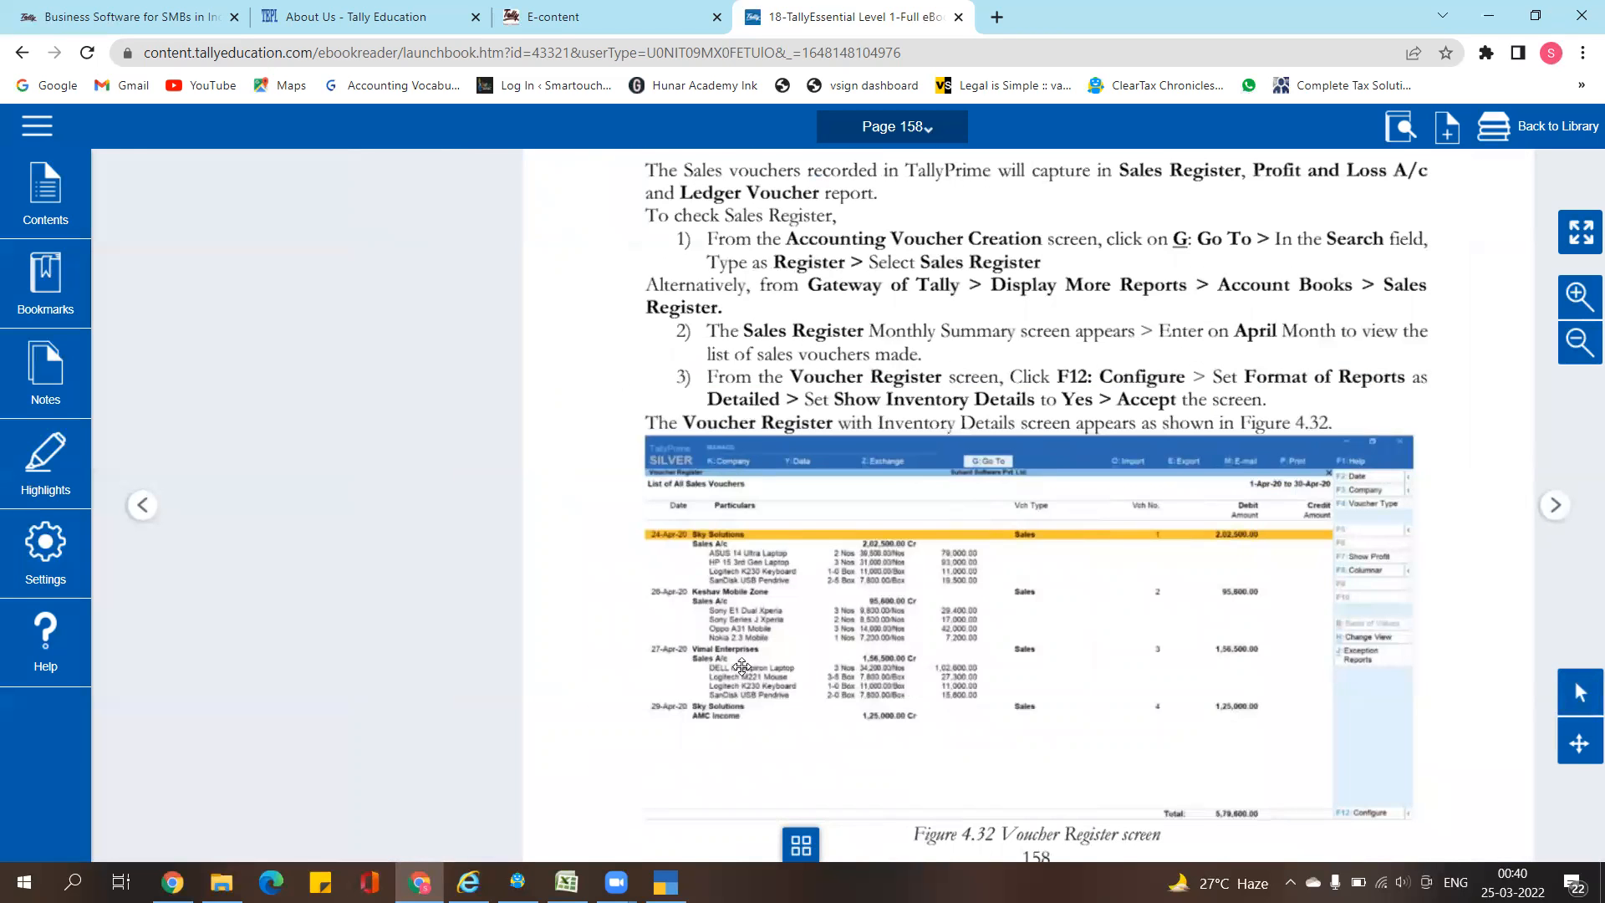
pyautogui.click(134, 508)
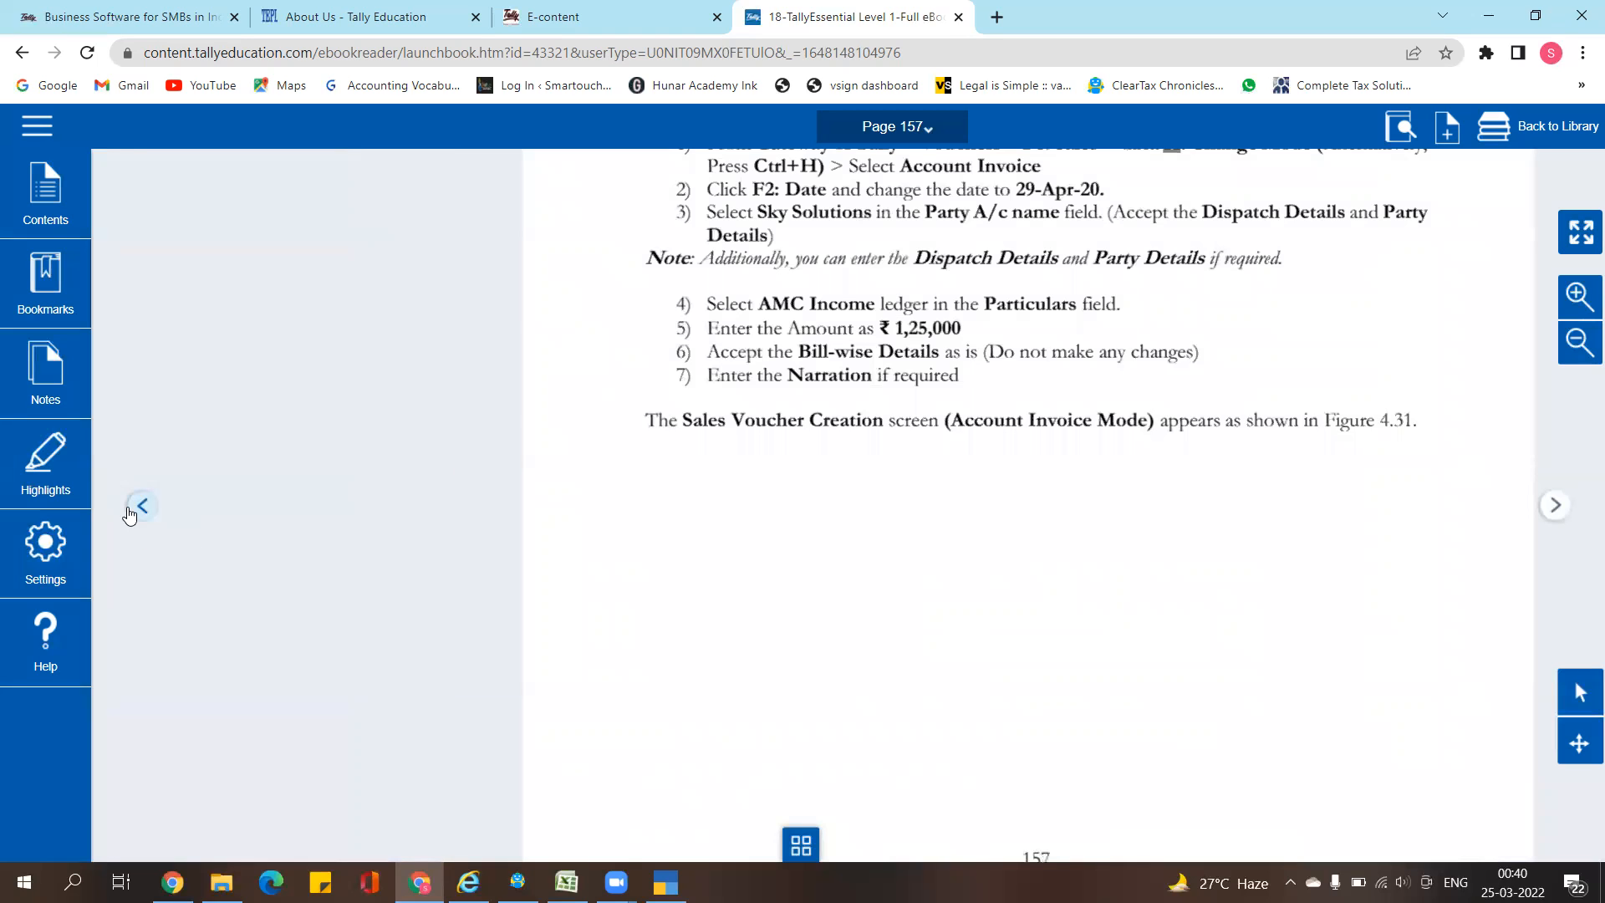
pyautogui.click(131, 511)
pyautogui.moveTo(1106, 323); pyautogui.dragTo(1146, 634)
pyautogui.moveTo(1145, 465); pyautogui.dragTo(1163, 757)
pyautogui.moveTo(1220, 790); pyautogui.dragTo(1142, 419)
pyautogui.moveTo(1274, 781); pyautogui.dragTo(1213, 419)
# Return to e-book page 157 and read Illustration 8 on recording a sales transaction in Account Invoice mode
pyautogui.click(1554, 505)
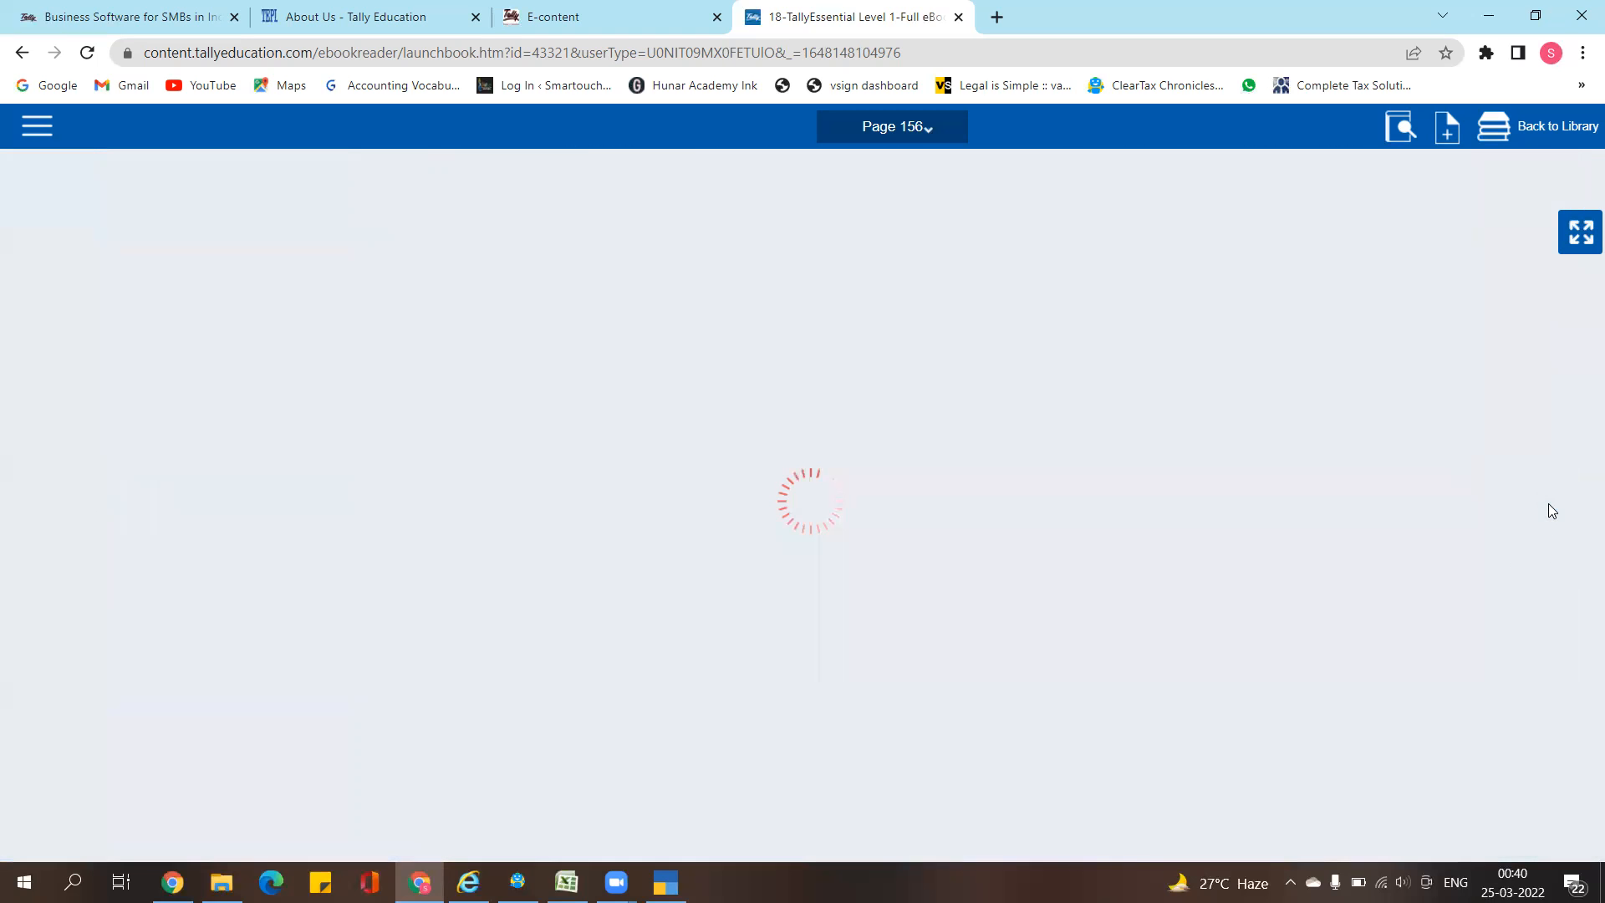
pyautogui.moveTo(1136, 351)
pyautogui.mouseDown()
pyautogui.moveTo(1129, 554)
pyautogui.moveTo(1078, 714)
pyautogui.mouseUp()
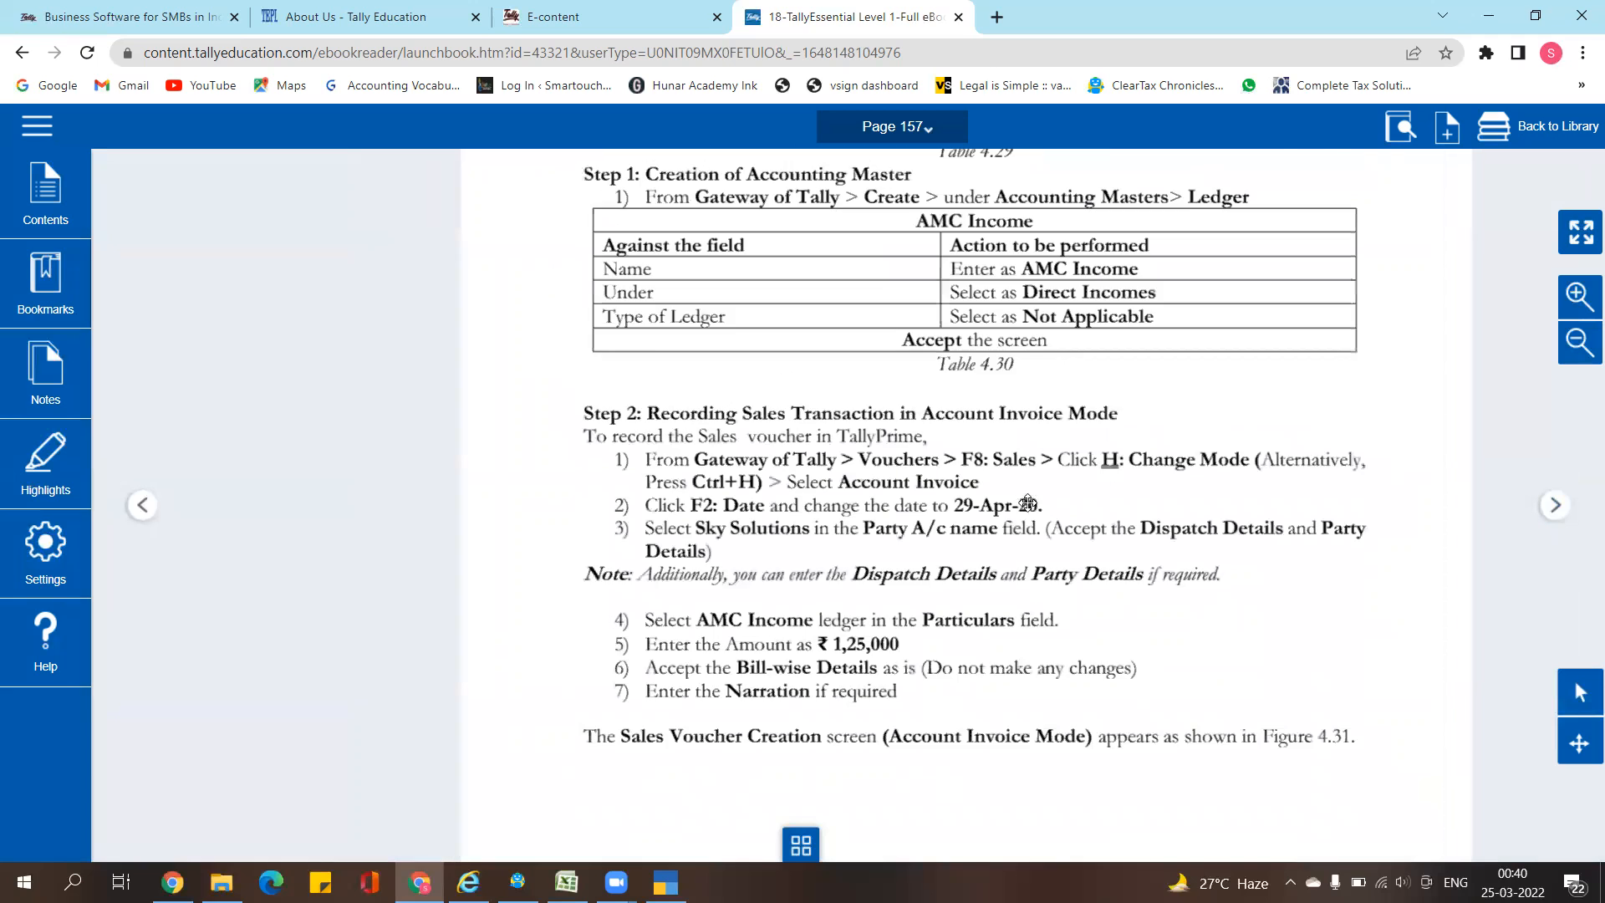
pyautogui.moveTo(1026, 503); pyautogui.dragTo(1025, 644)
pyautogui.moveTo(1295, 386); pyautogui.dragTo(1318, 497)
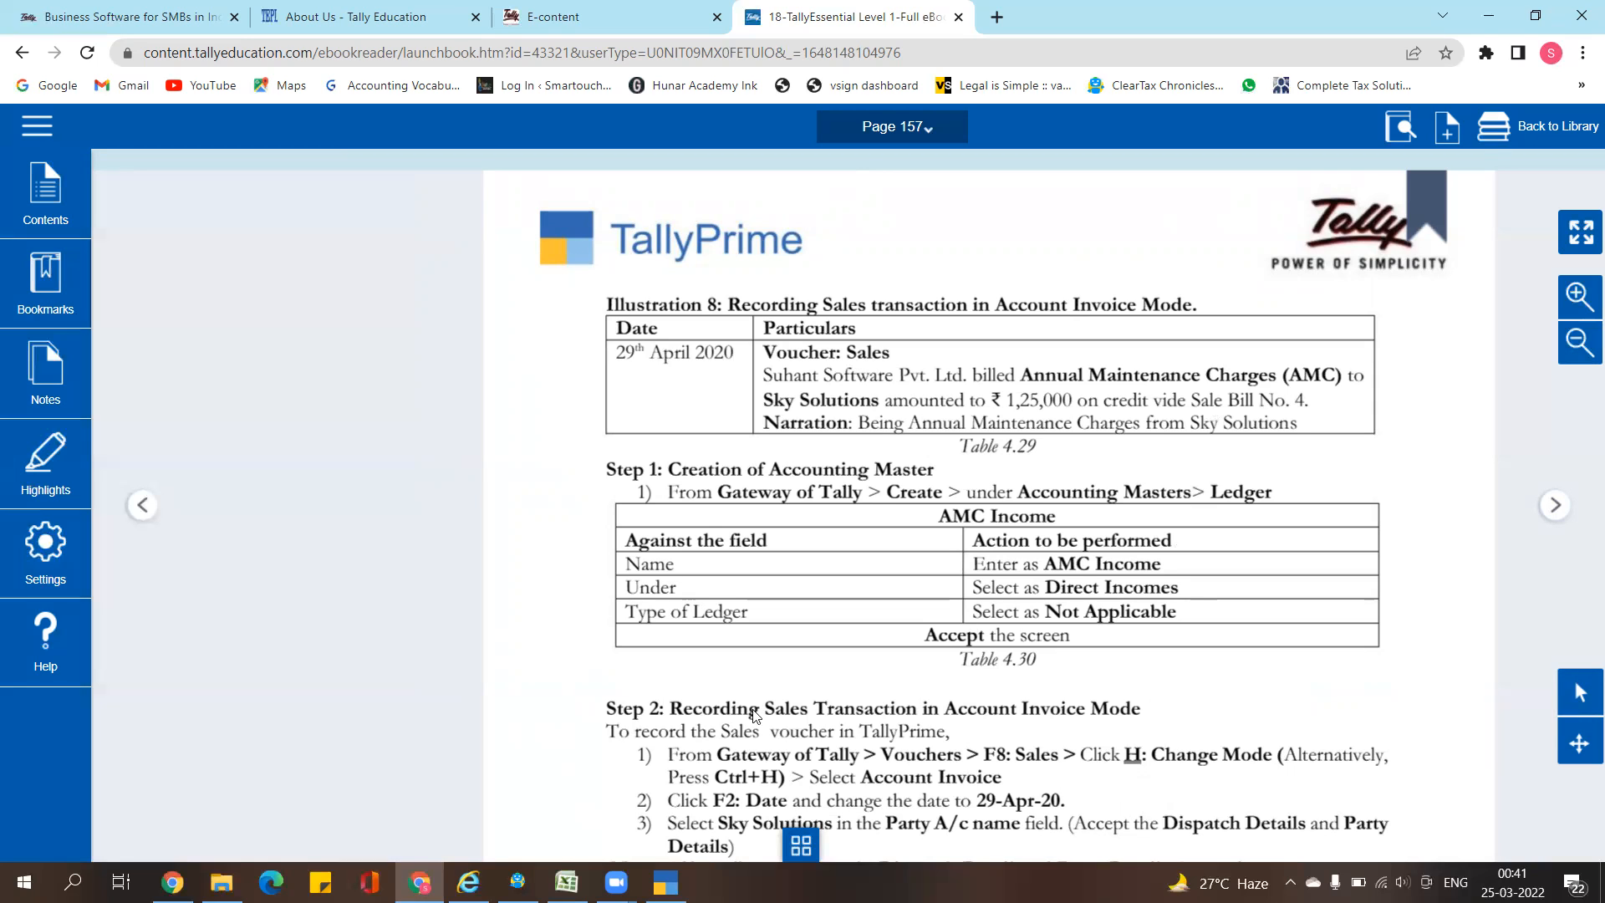
# Switch to TallyPrime and leave the Sky Solutions voucher alteration to return to a blank sales voucher
pyautogui.hotkey('alt', 'Tab')
pyautogui.press('Escape')
pyautogui.press('Escape')
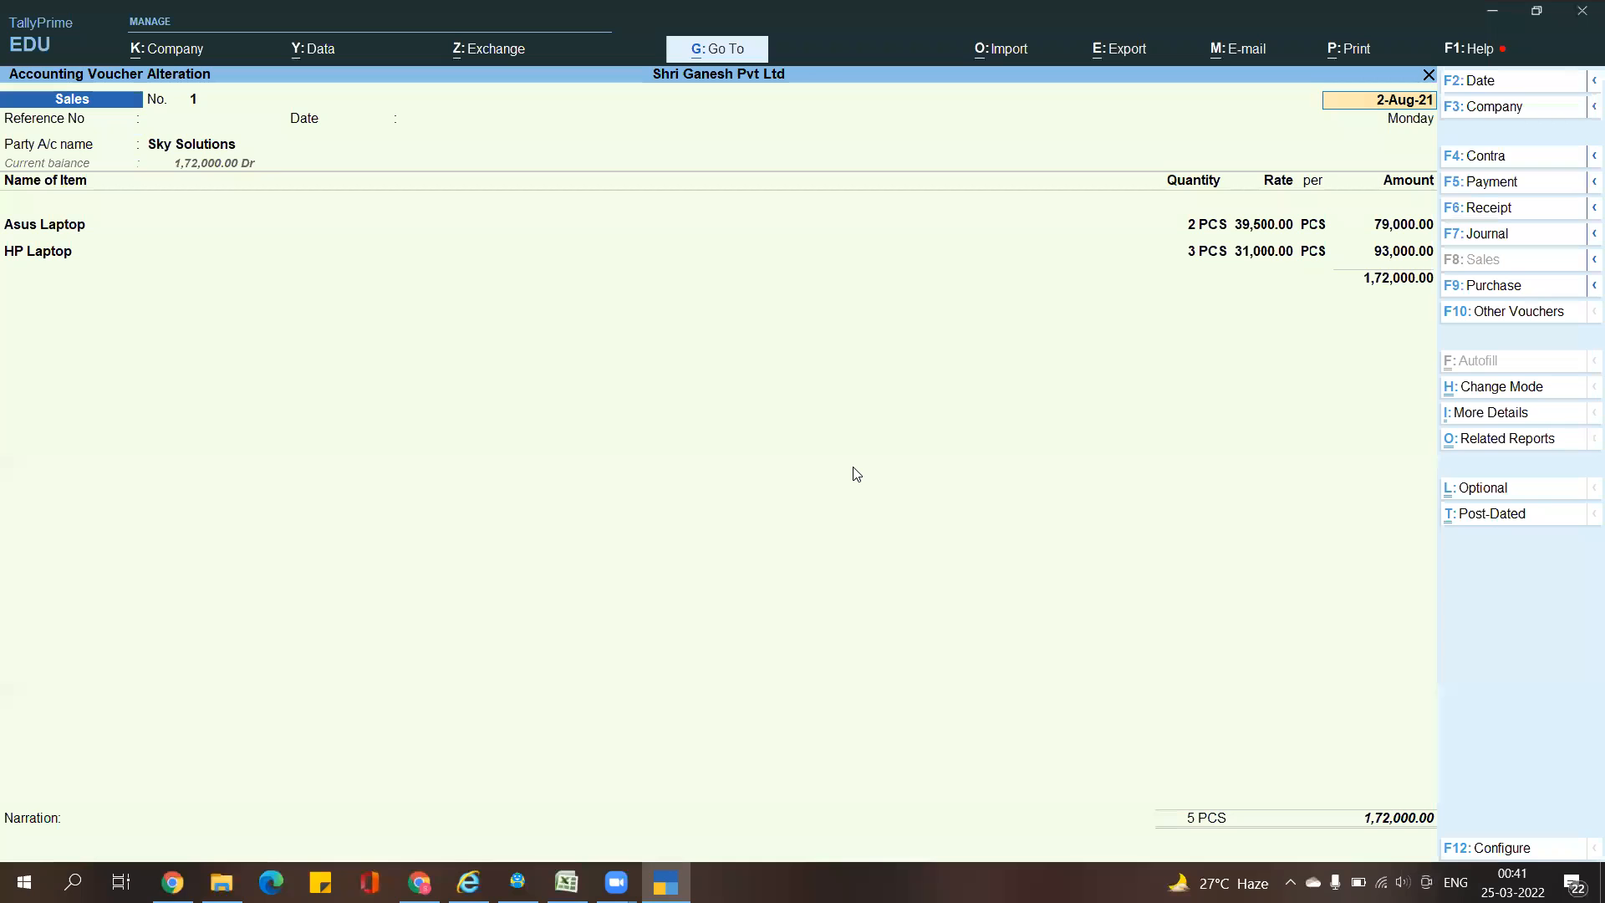
pyautogui.press('Escape')
pyautogui.press('y')
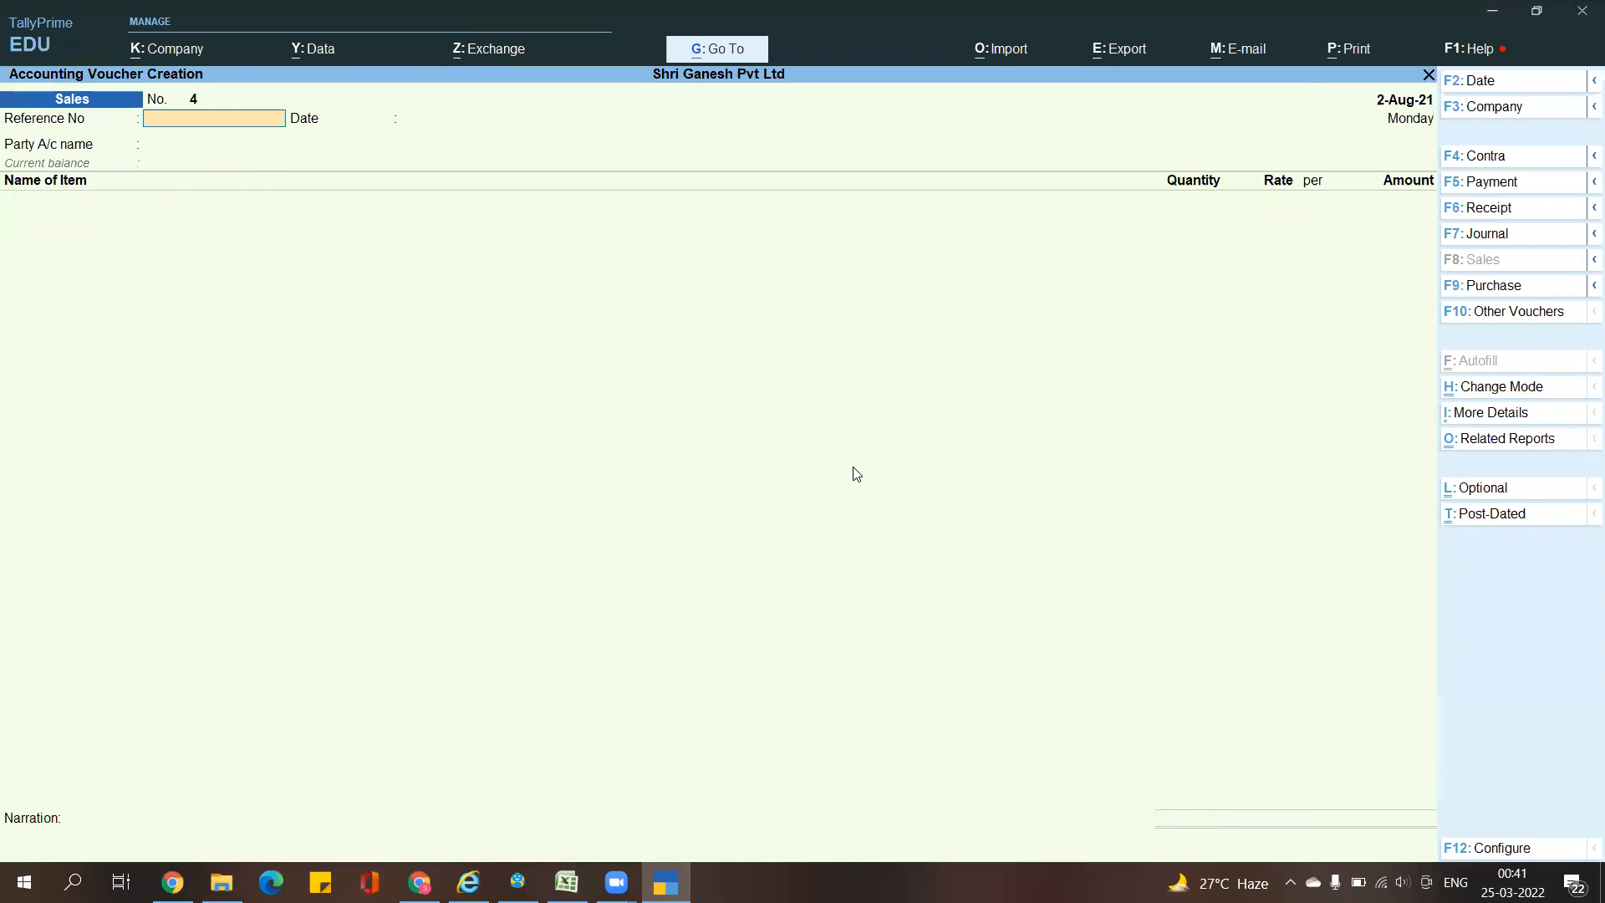
# Change the sales voucher to Accounting Invoice mode and select Sky Solutions as the party, keeping its default party details
pyautogui.press('ctrl')
pyautogui.hotkey('ctrl', 'h')
pyautogui.press('Down')
pyautogui.press('Return')
pyautogui.press('Return')
pyautogui.press('Return')
pyautogui.write('sk')
pyautogui.press('Return')
pyautogui.press('Escape')
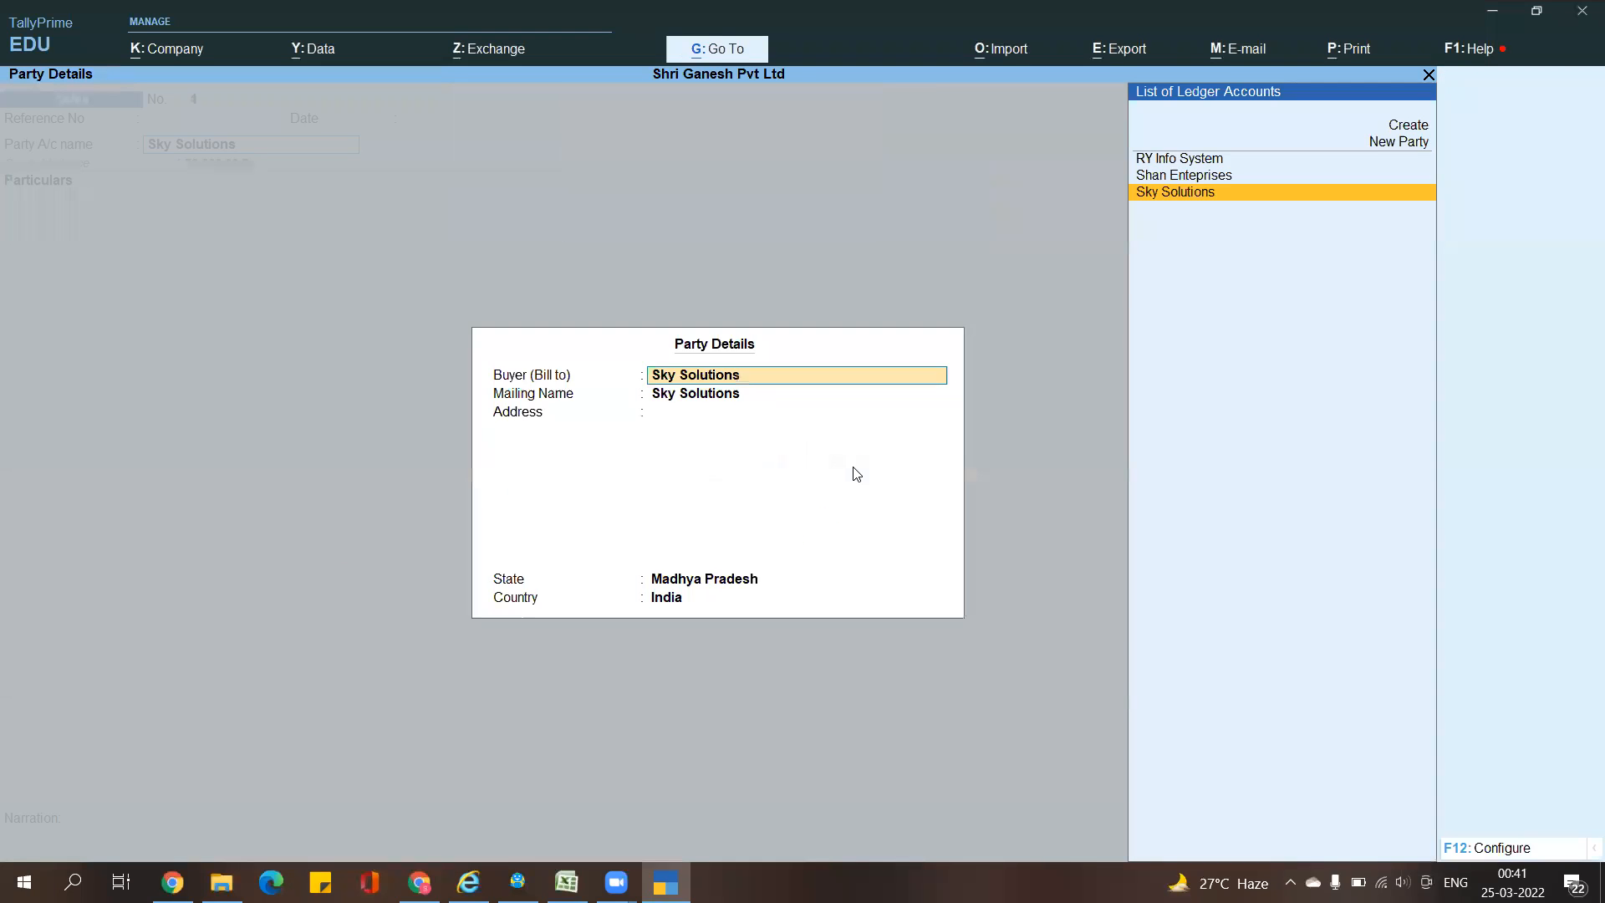
pyautogui.press('Escape')
# Start a new ledger from the voucher's Particulars, consulting the e-book, and name it AMC without an alias
pyautogui.hotkey('alt', 'c')
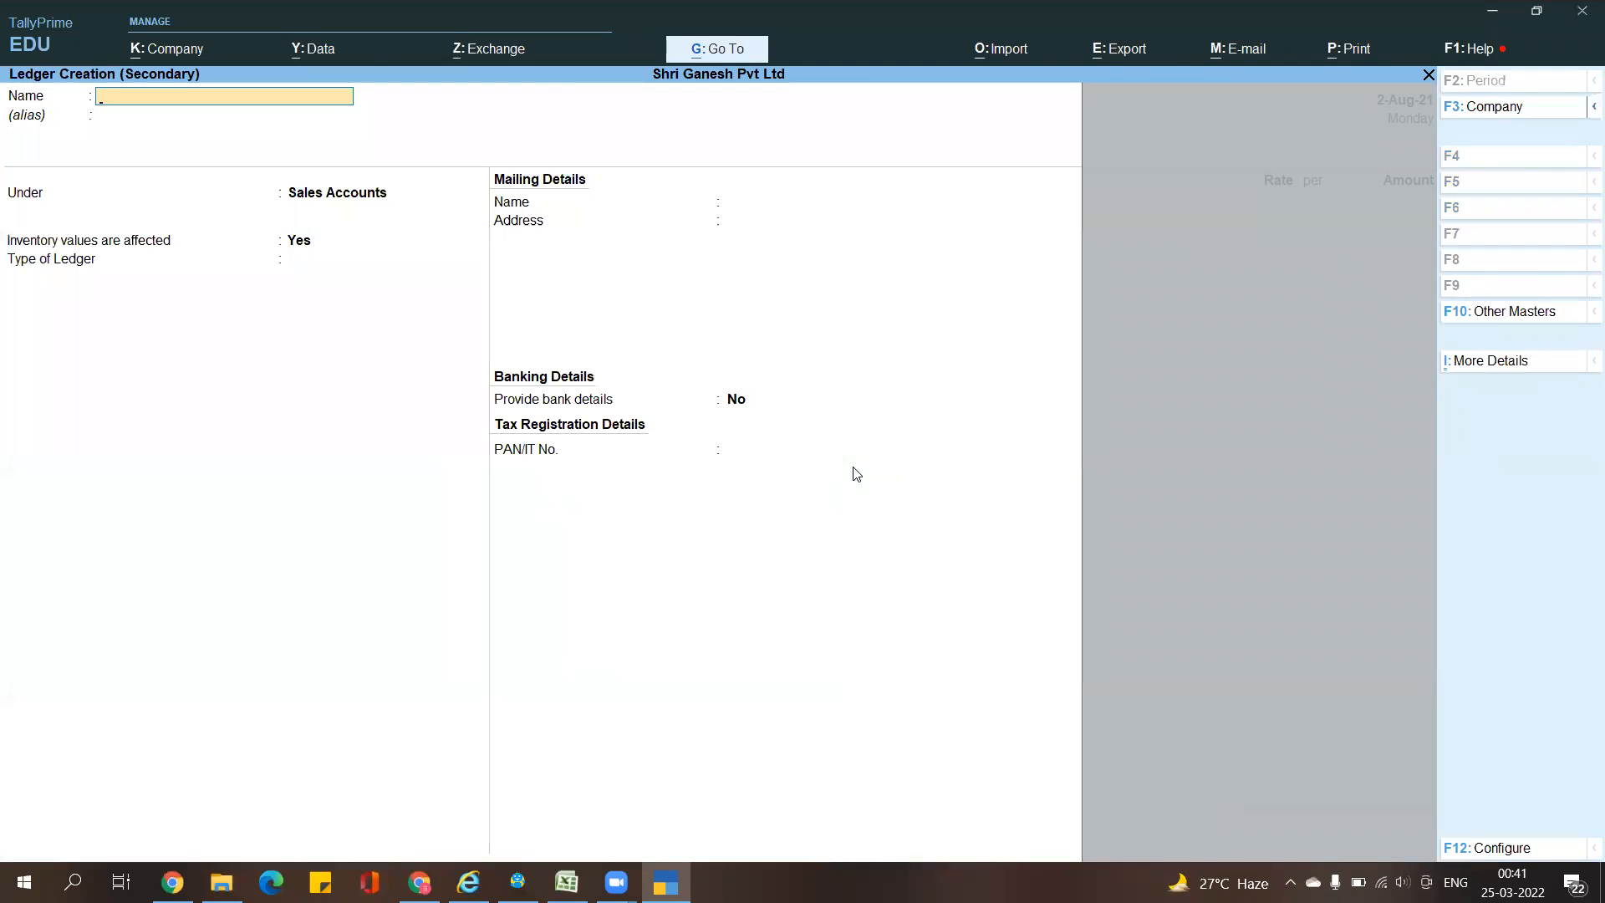
pyautogui.hotkey('alt', 'Tab')
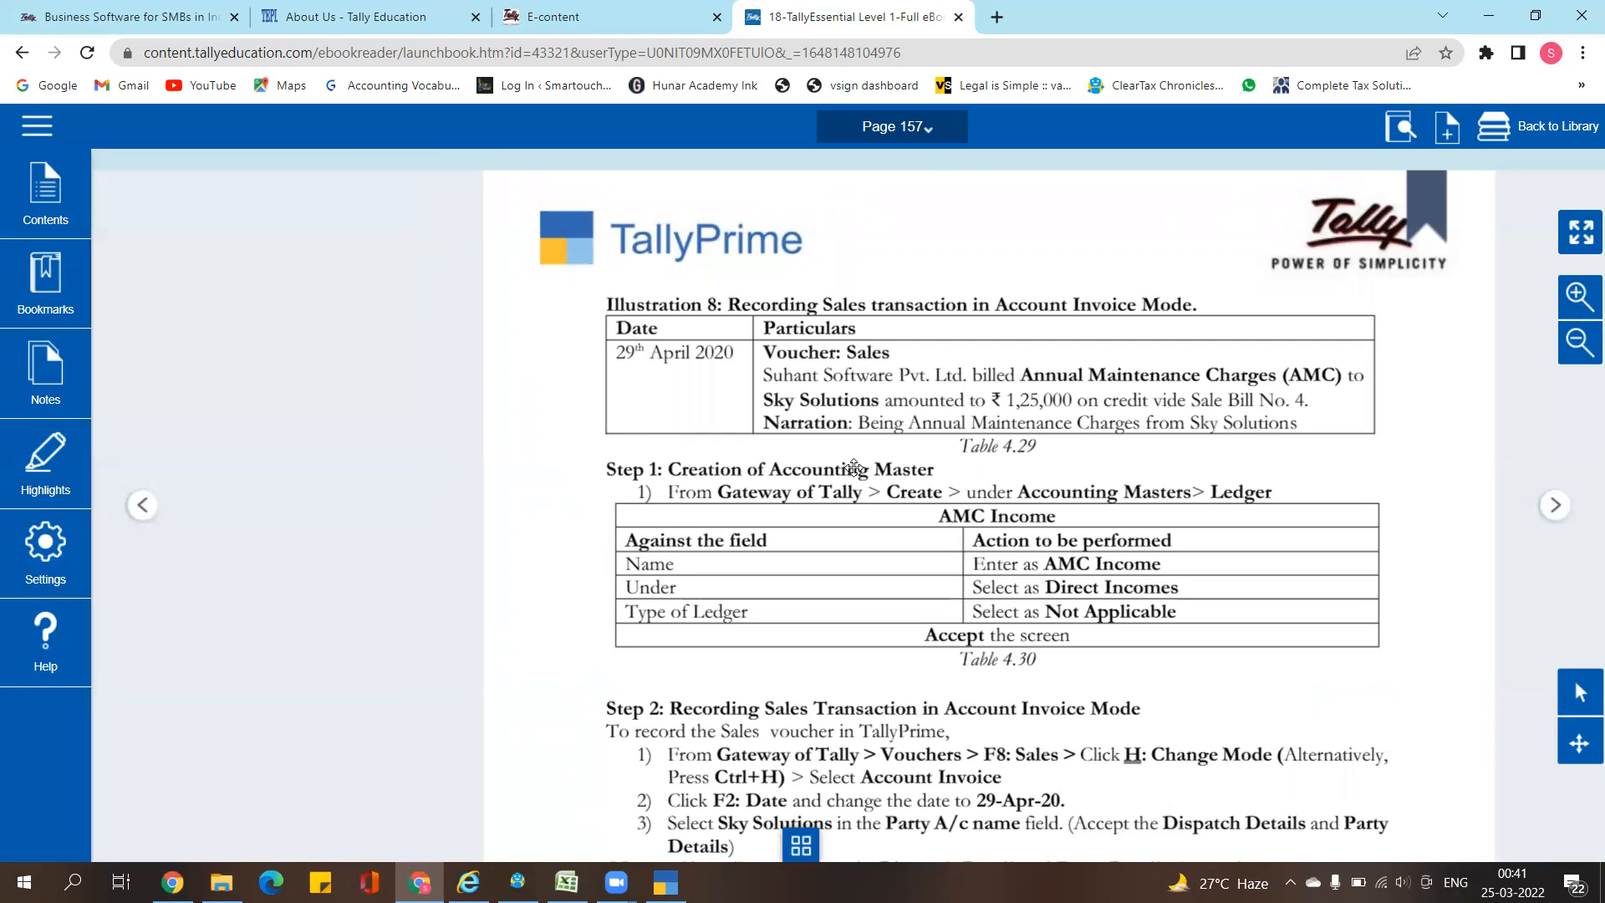
pyautogui.hotkey('alt', 'Tab')
pyautogui.write('A')
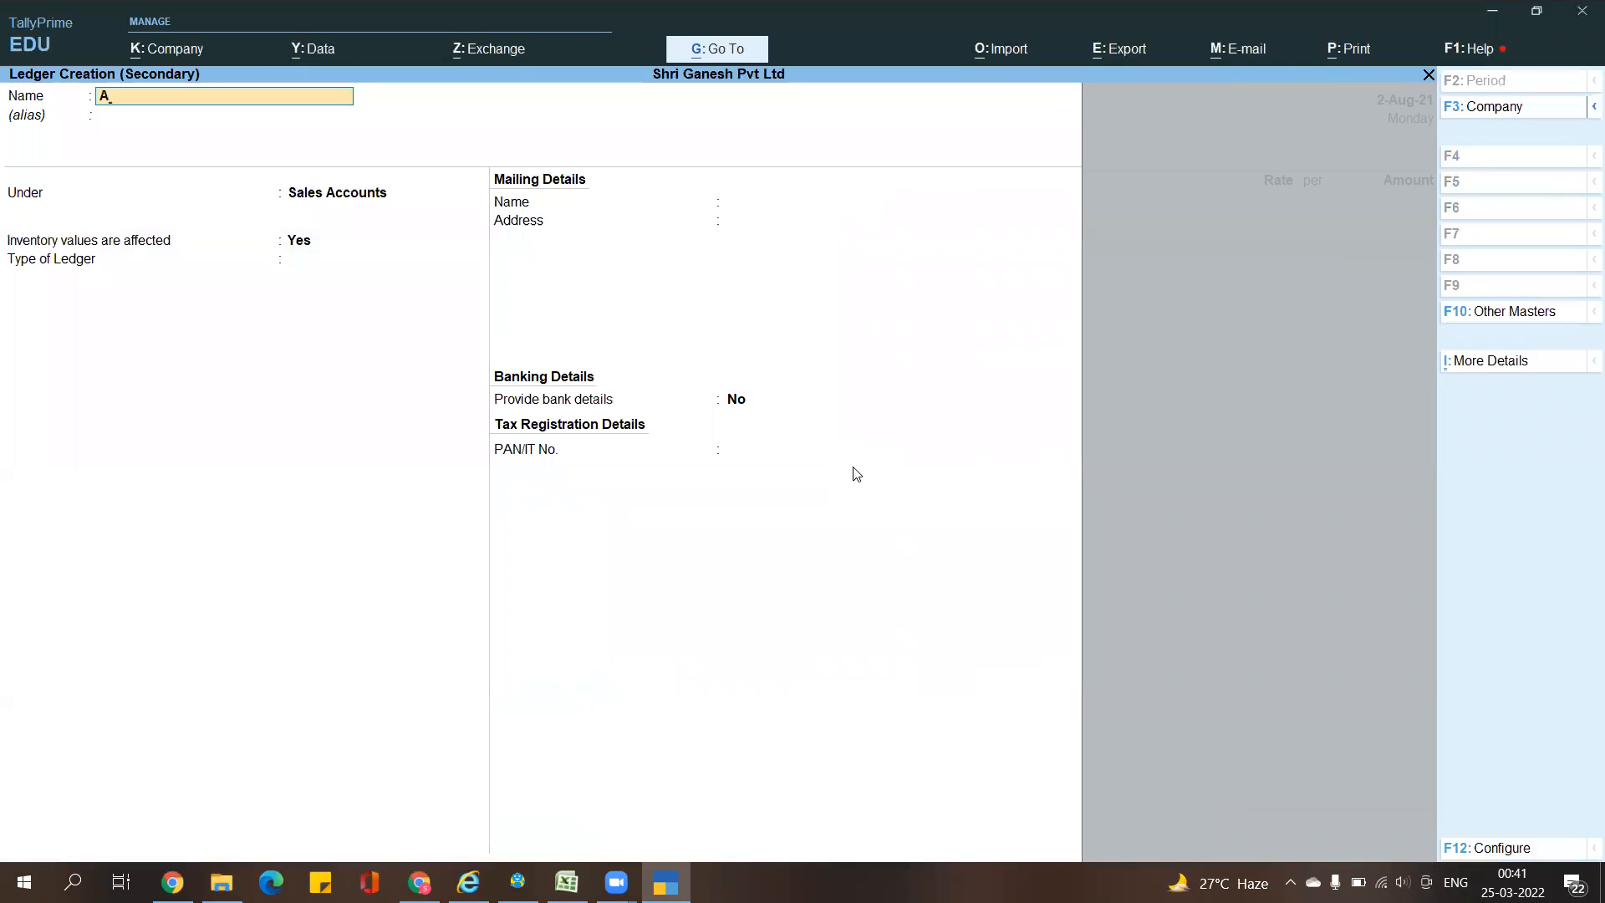
pyautogui.write('MC')
pyautogui.press('Return')
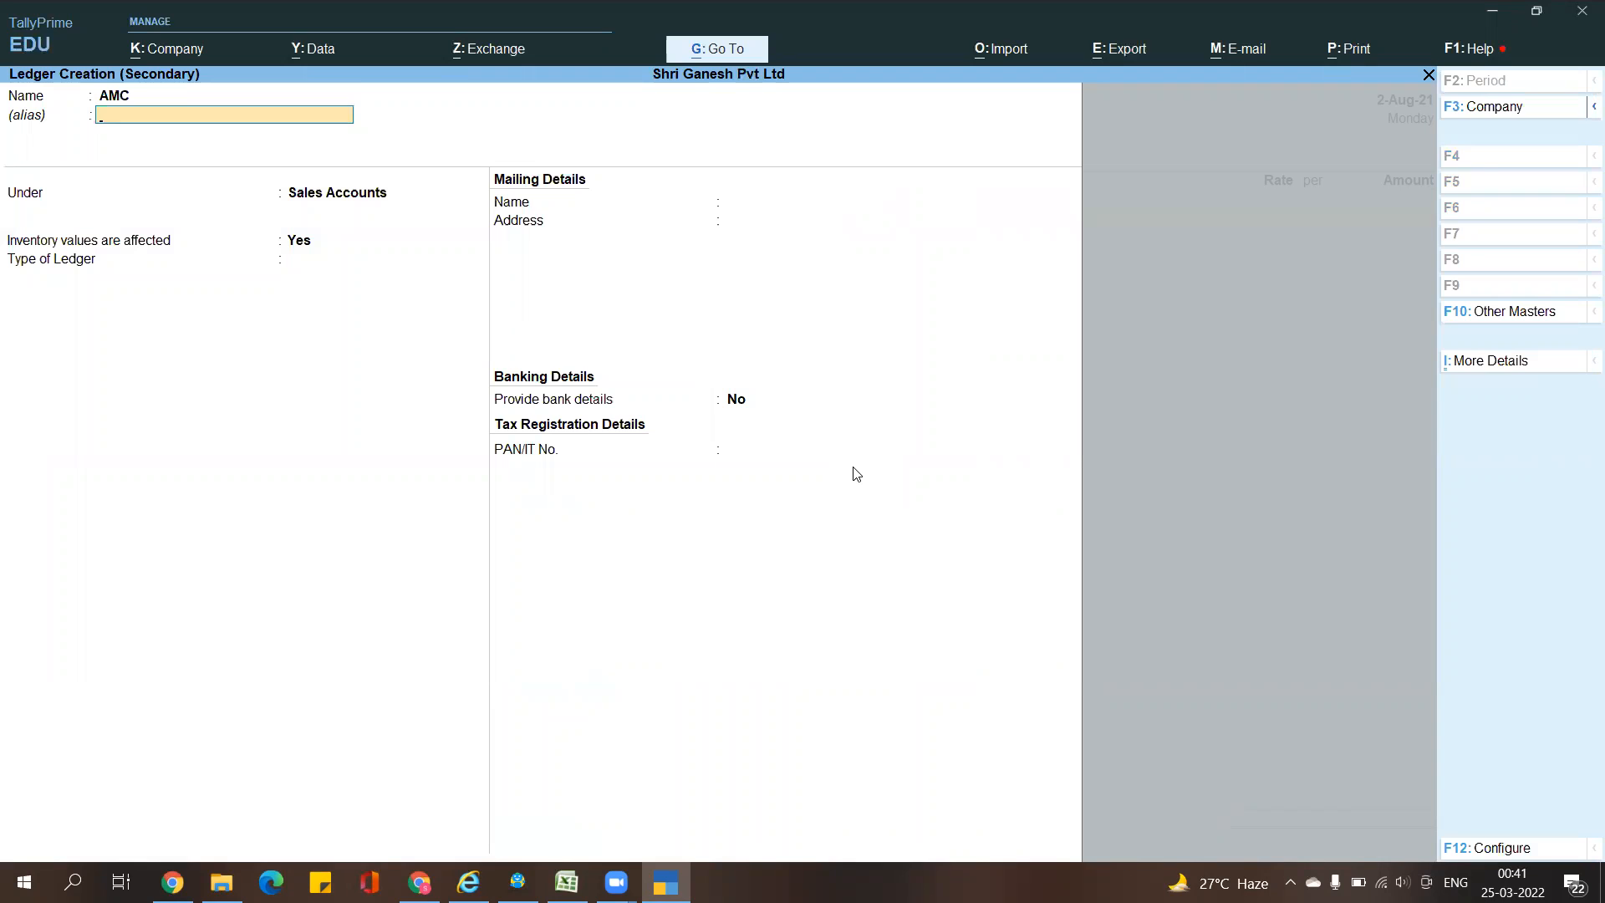
pyautogui.press('Return')
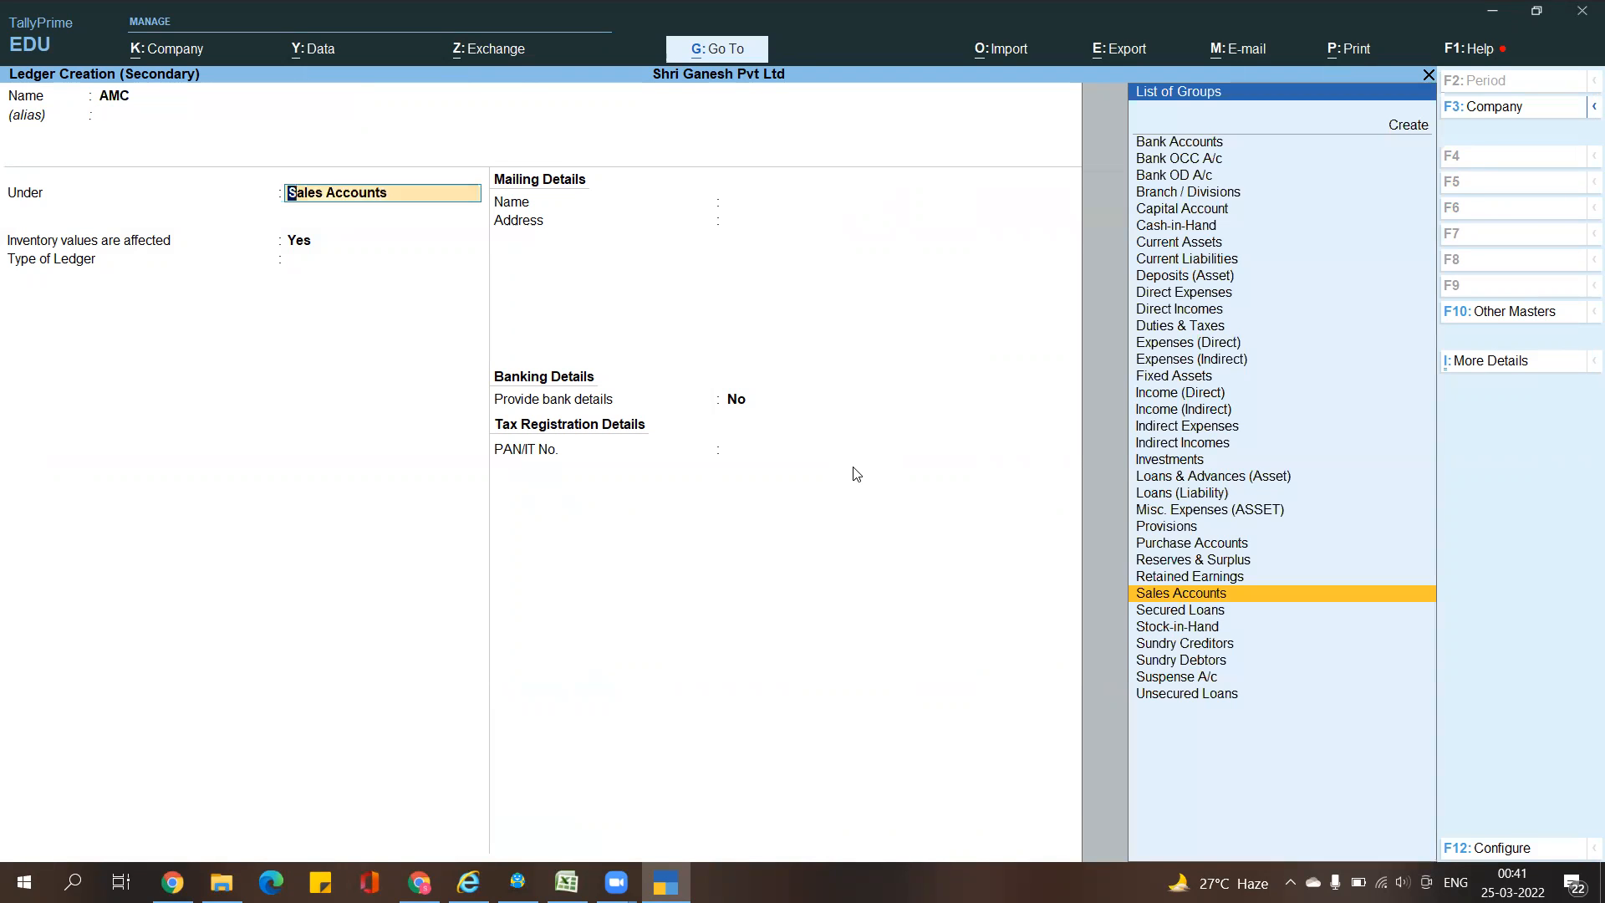
# Check the ledger's group in the e-book, place AMC under Direct Incomes and save the ledger into the voucher
pyautogui.write('In')
pyautogui.hotkey('alt', 'Tab')
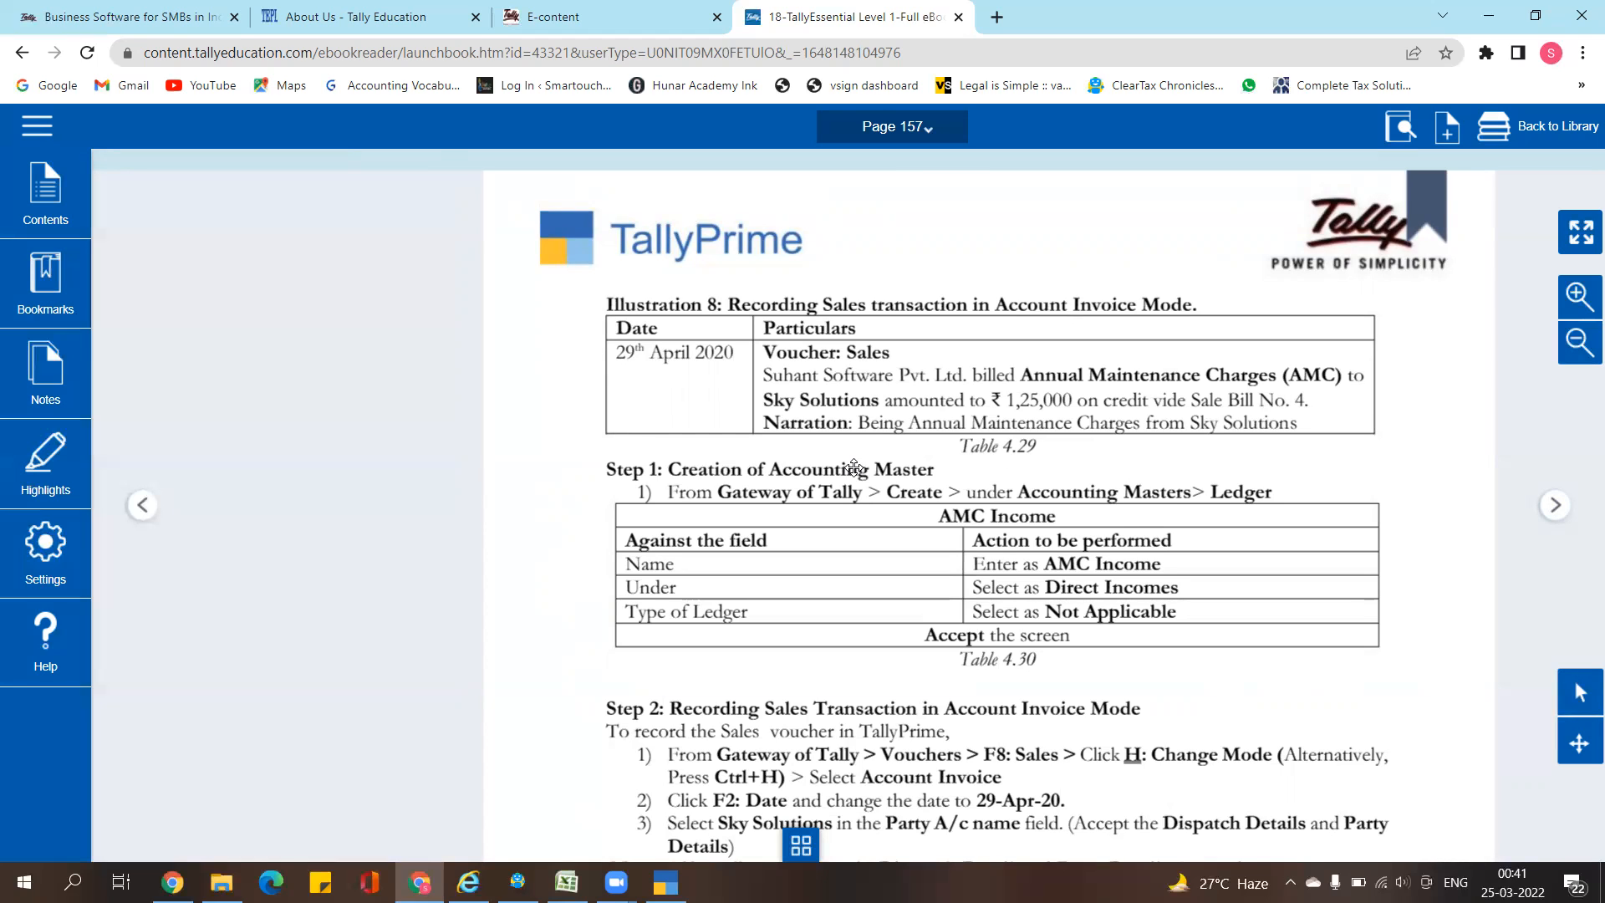
pyautogui.hotkey('alt', 'Tab')
pyautogui.press('BackSpace')
pyautogui.press('BackSpace')
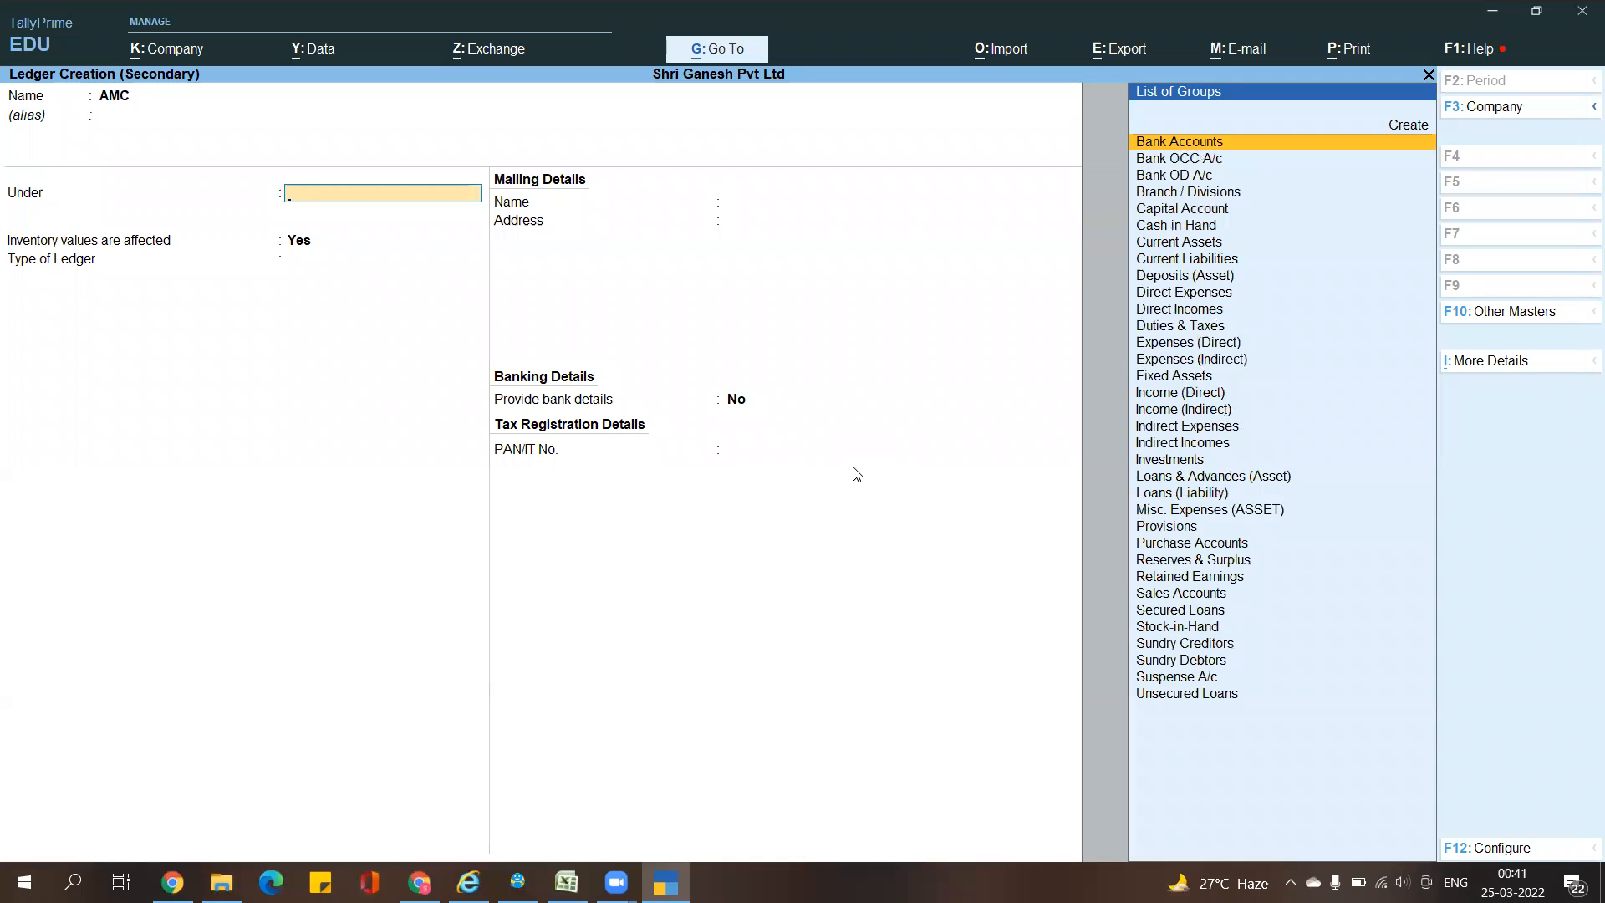
pyautogui.write('Dir')
pyautogui.press('Down')
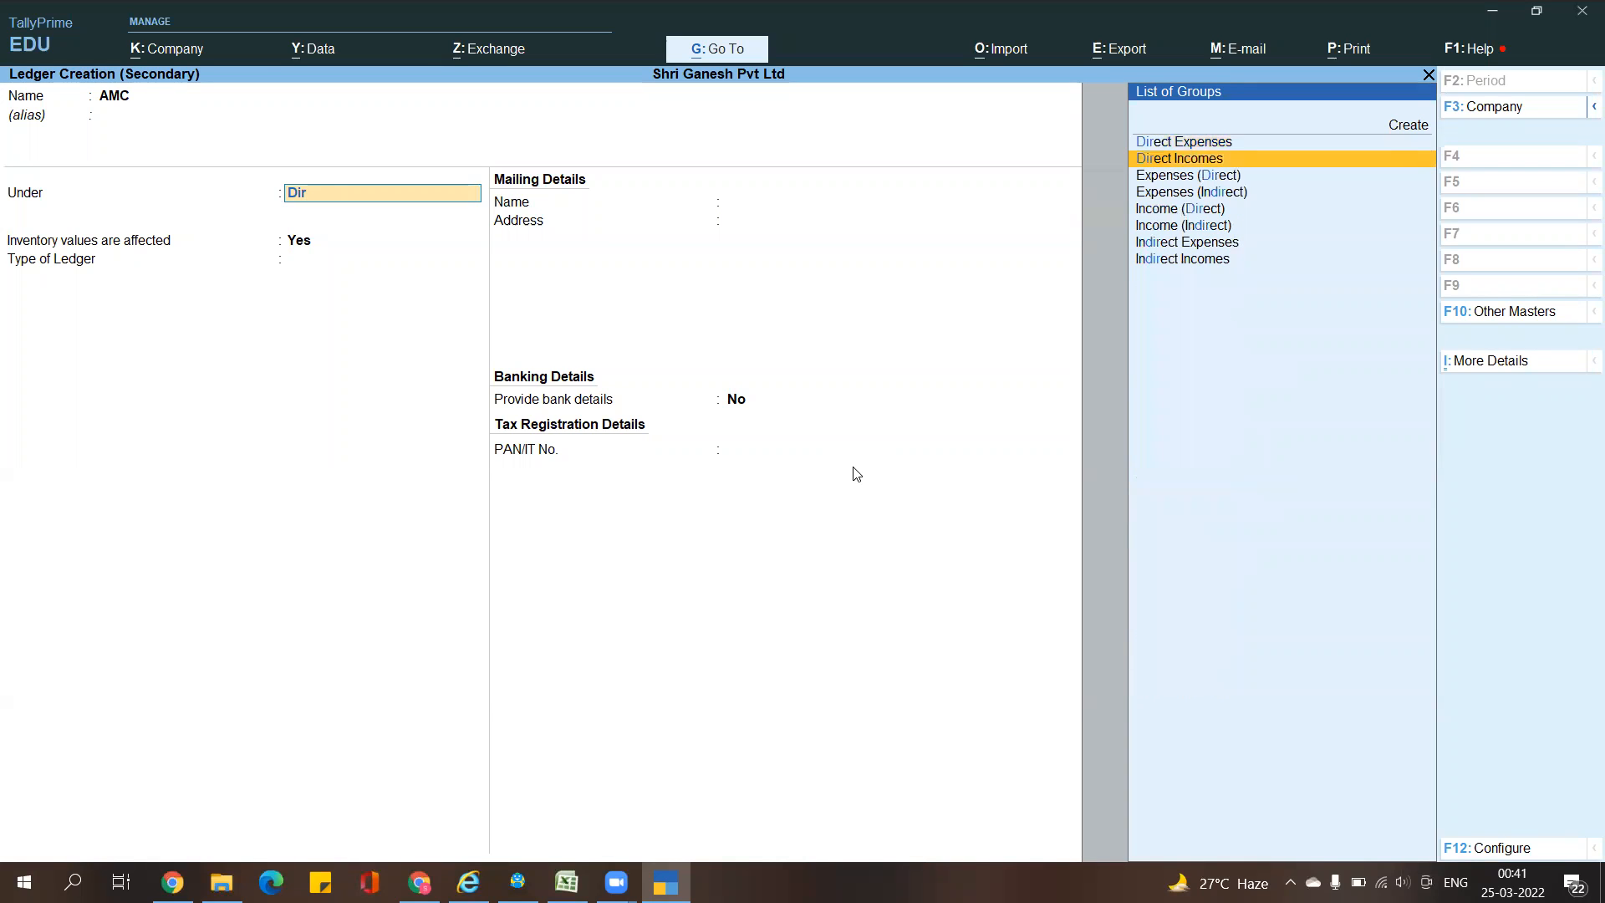
pyautogui.press('Return')
pyautogui.press('Return')
pyautogui.press('Return')
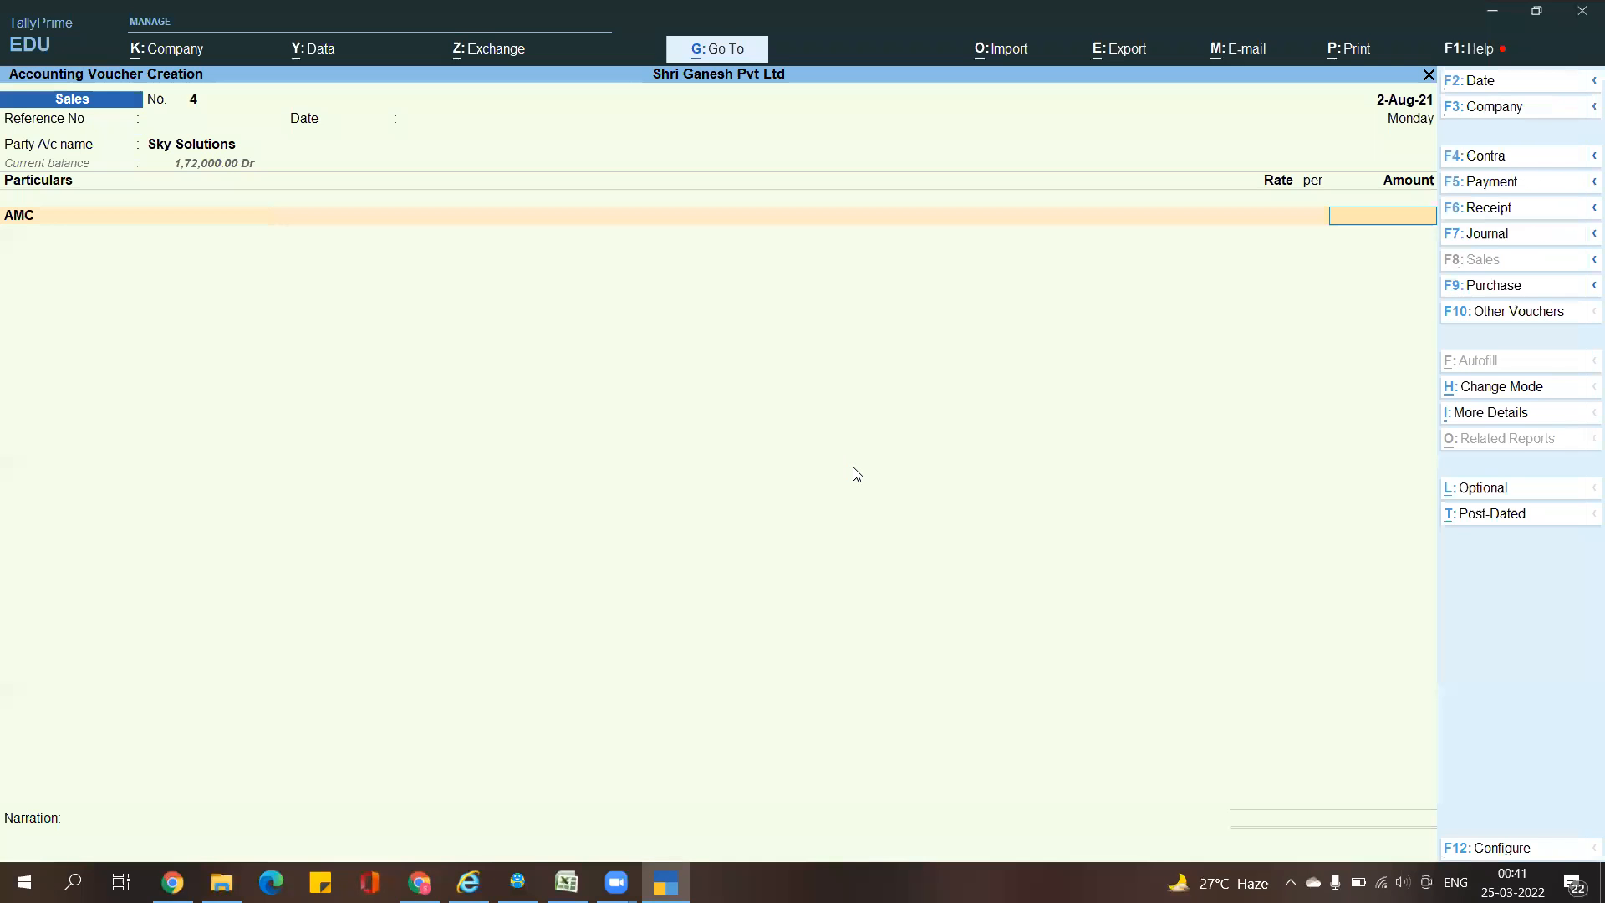
# Enter 125000 as the AMC amount, leave the narration blank and save the sales voucher
pyautogui.write('125000')
pyautogui.press('Return')
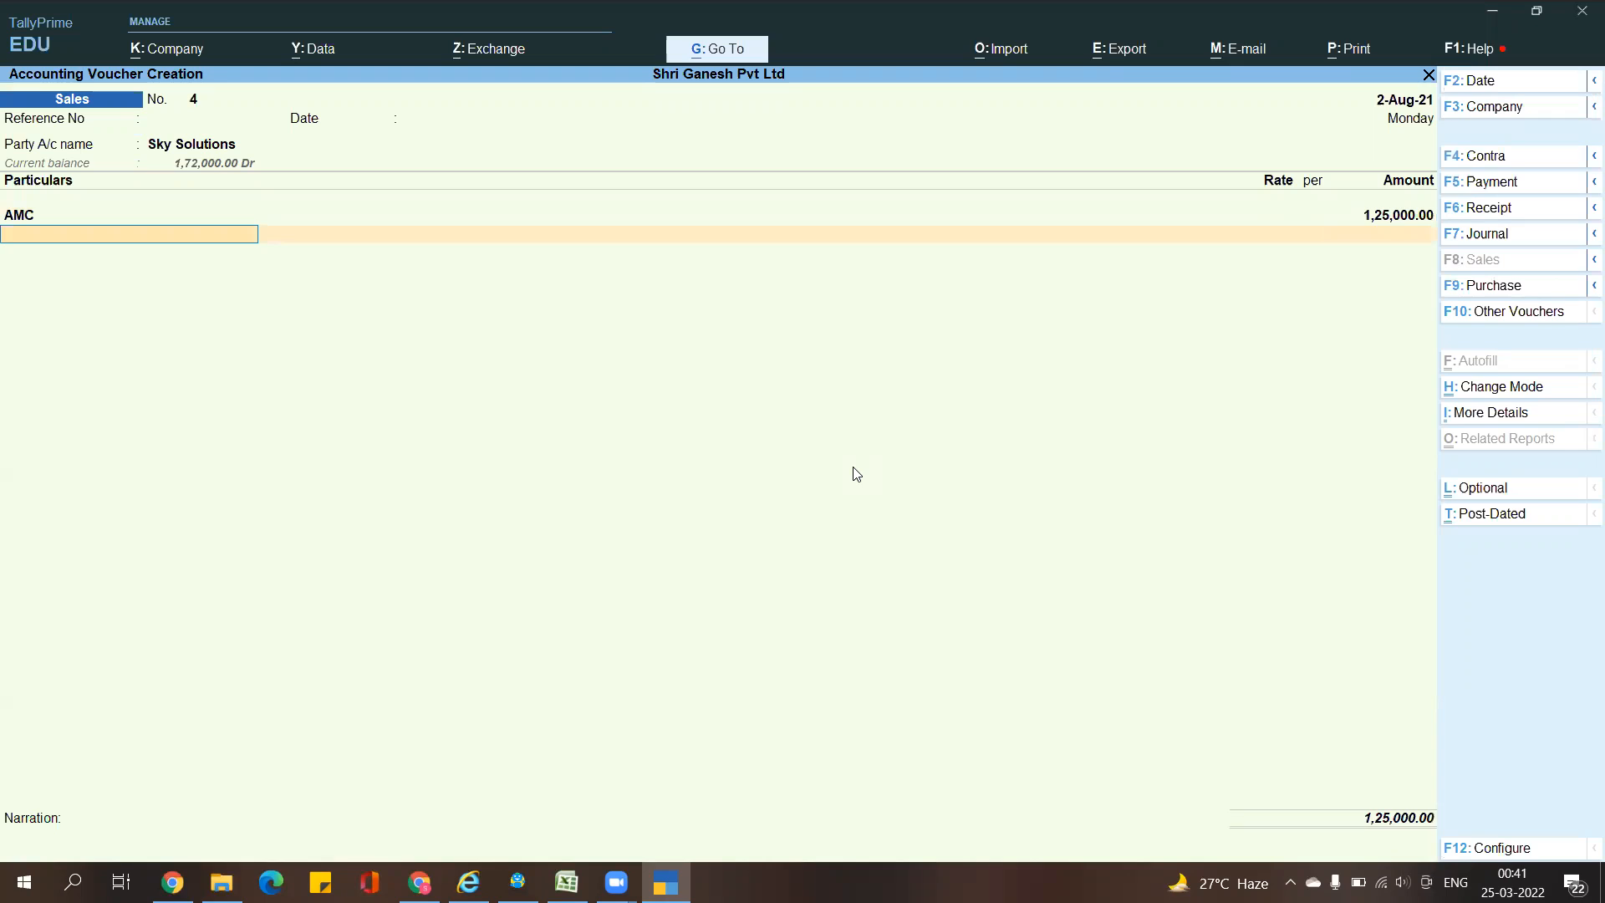
pyautogui.press('Return')
pyautogui.press('Return')
pyautogui.press('Return')
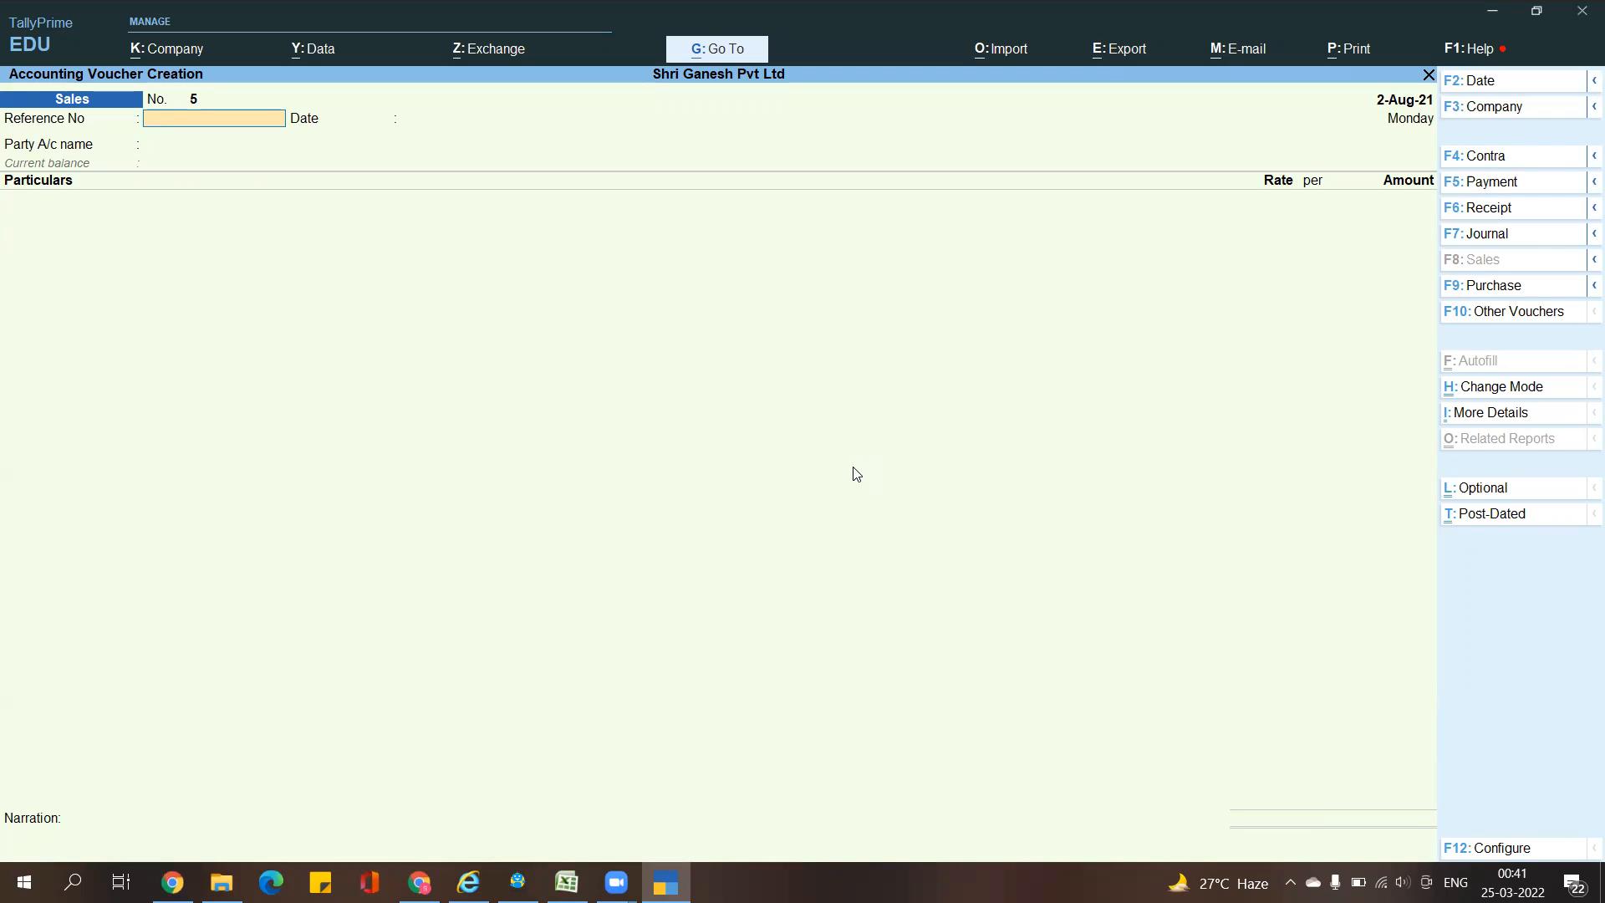
# Reopen the saved AMC sales voucher for review, accept it again and return to the Gateway of Tally
pyautogui.press('pageup')
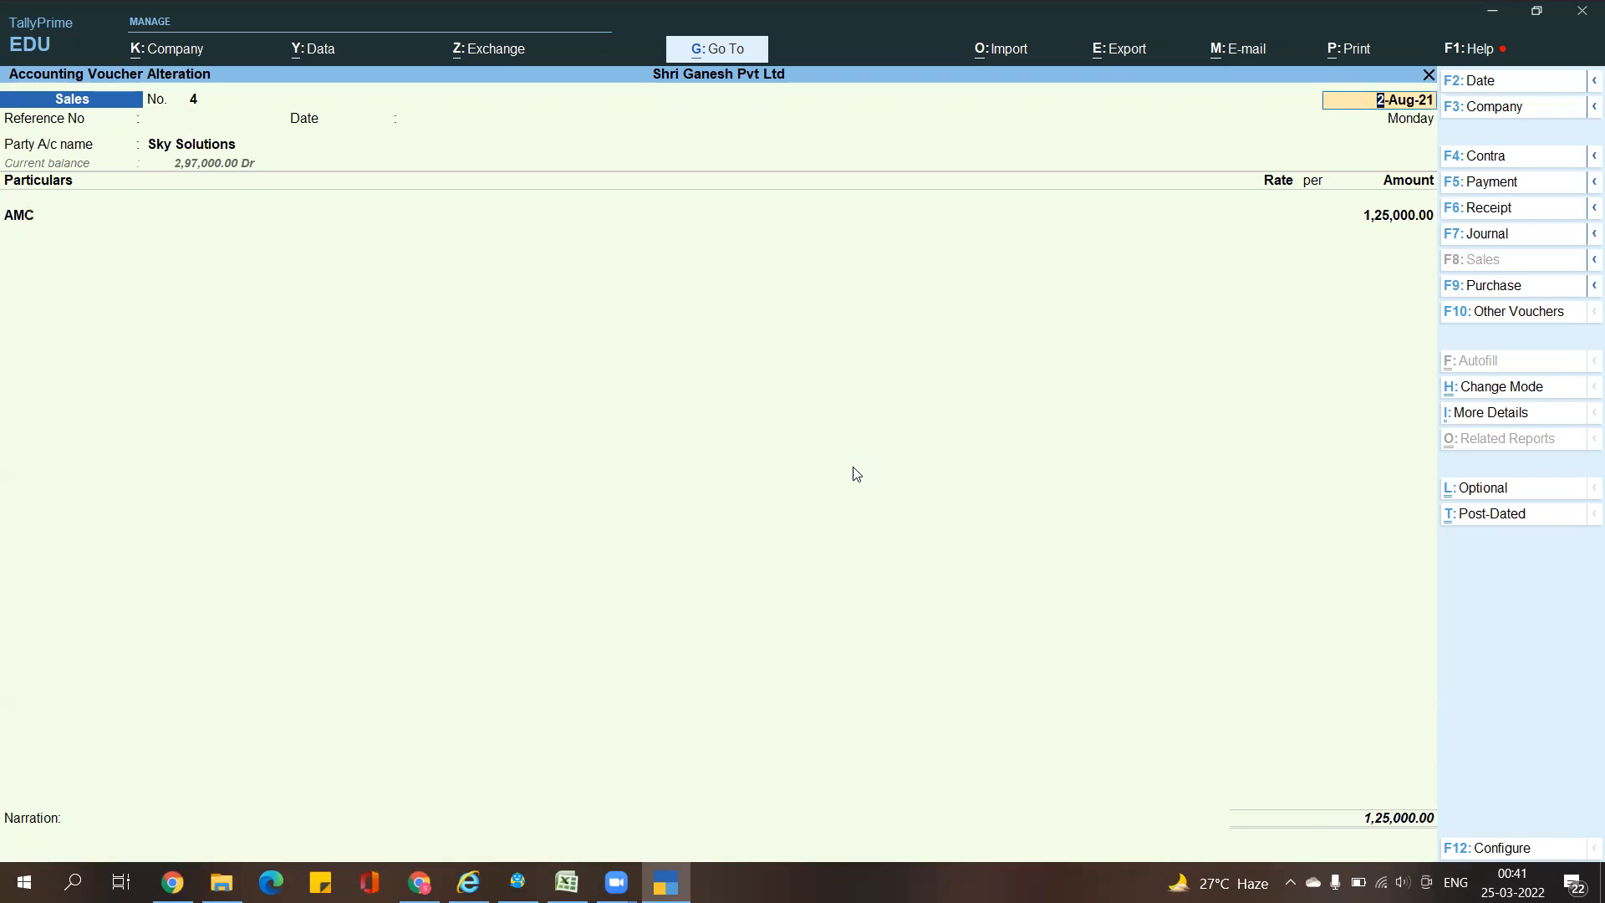
pyautogui.hotkey('ctrl', 'End')
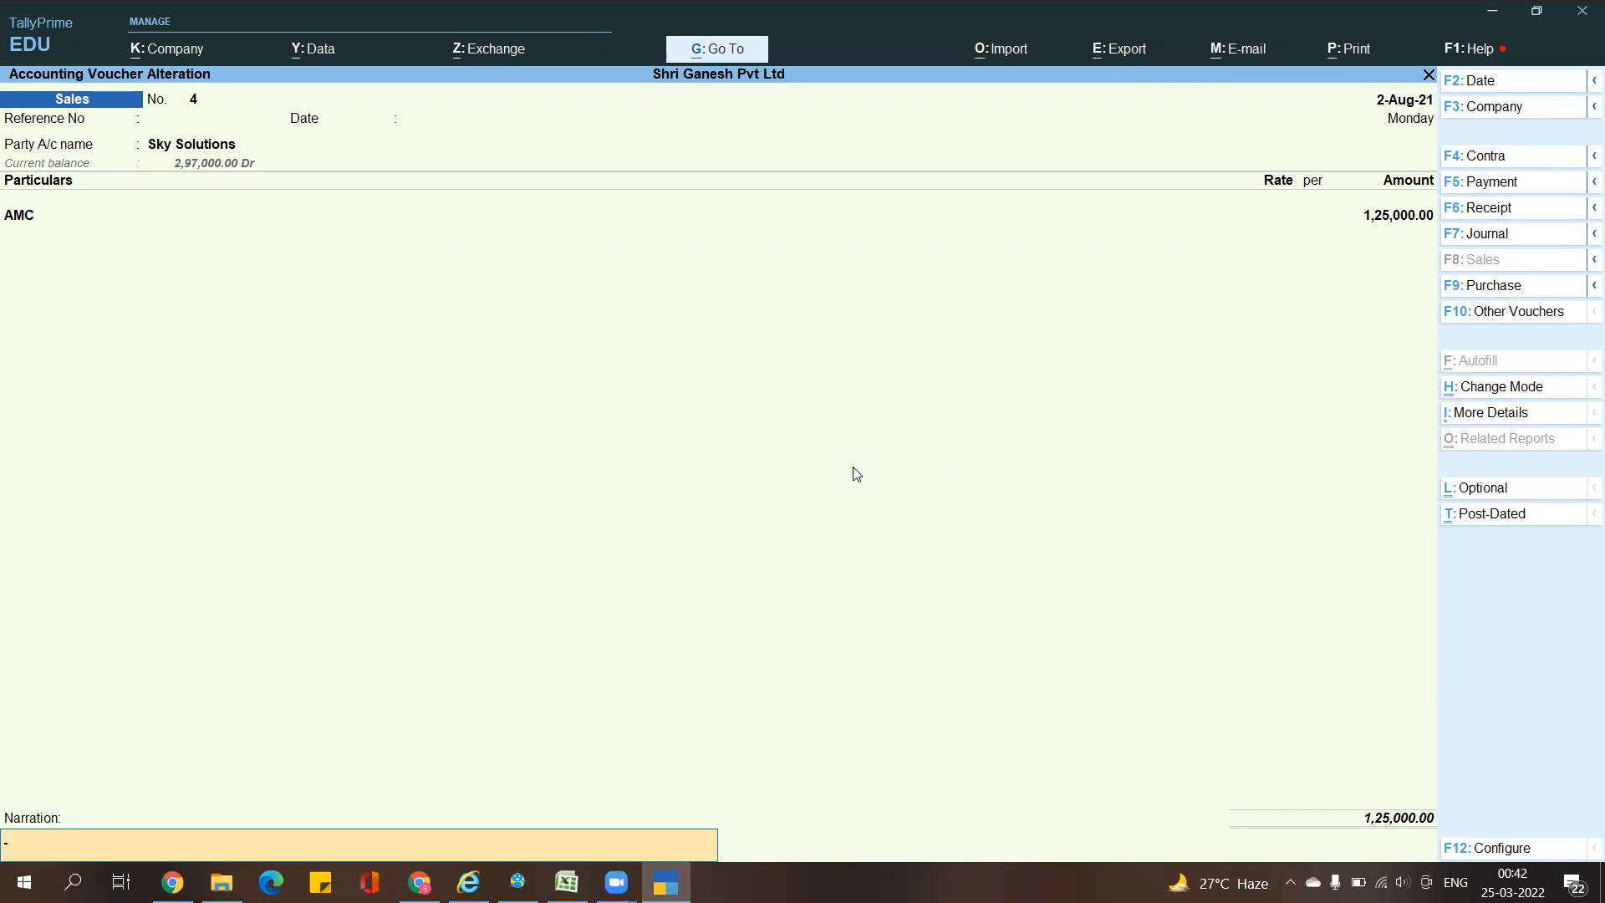
pyautogui.press('ctrl')
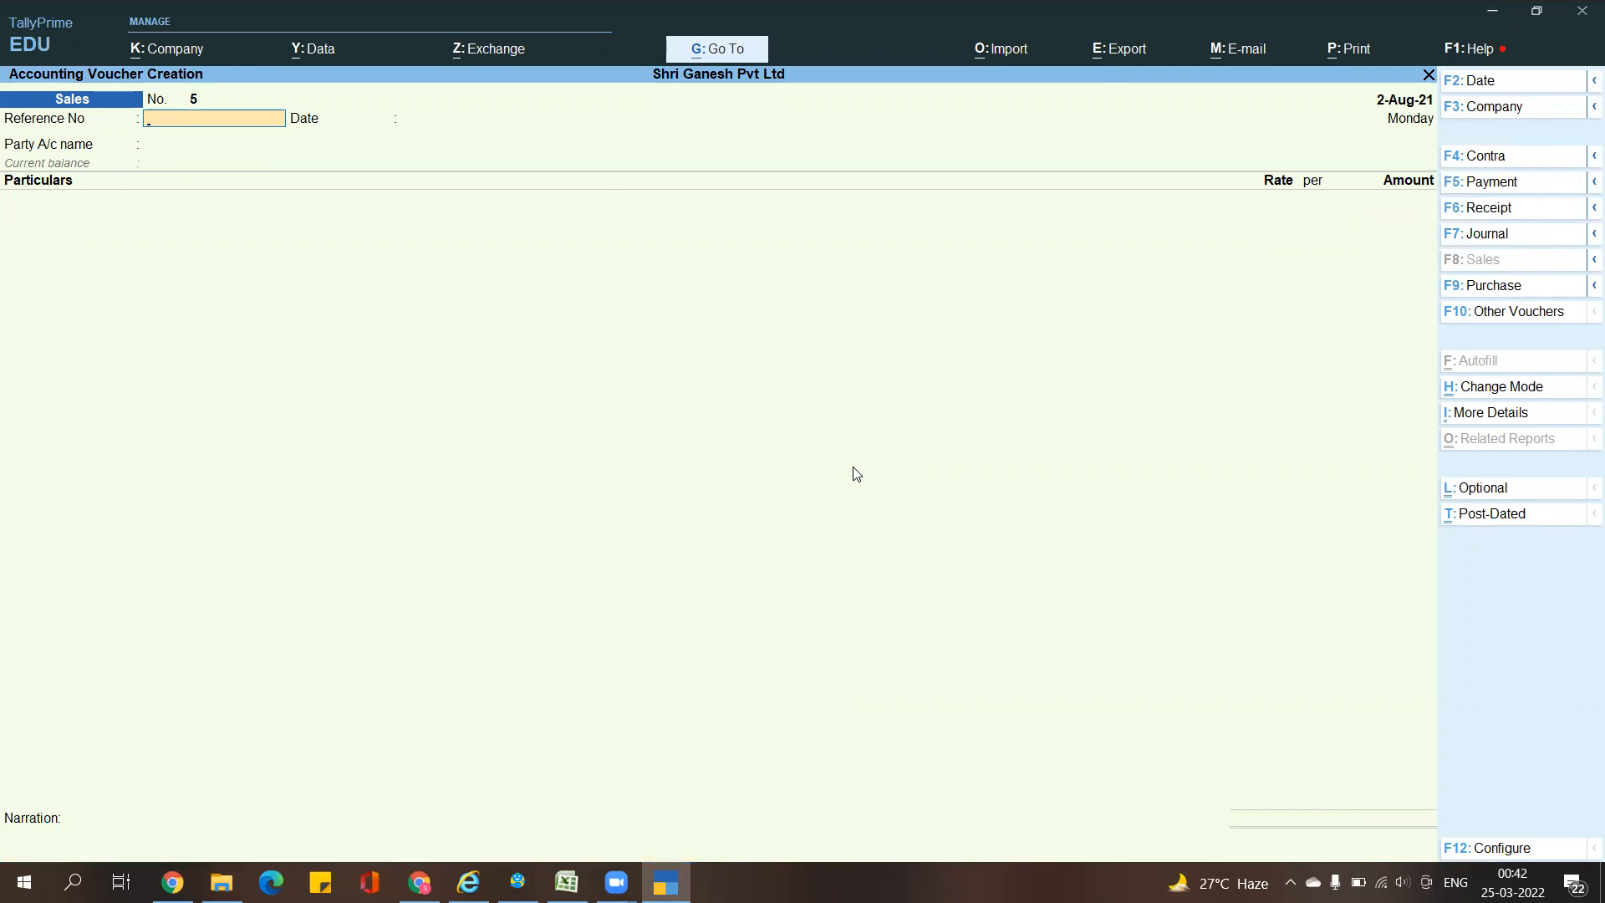
pyautogui.press('Escape')
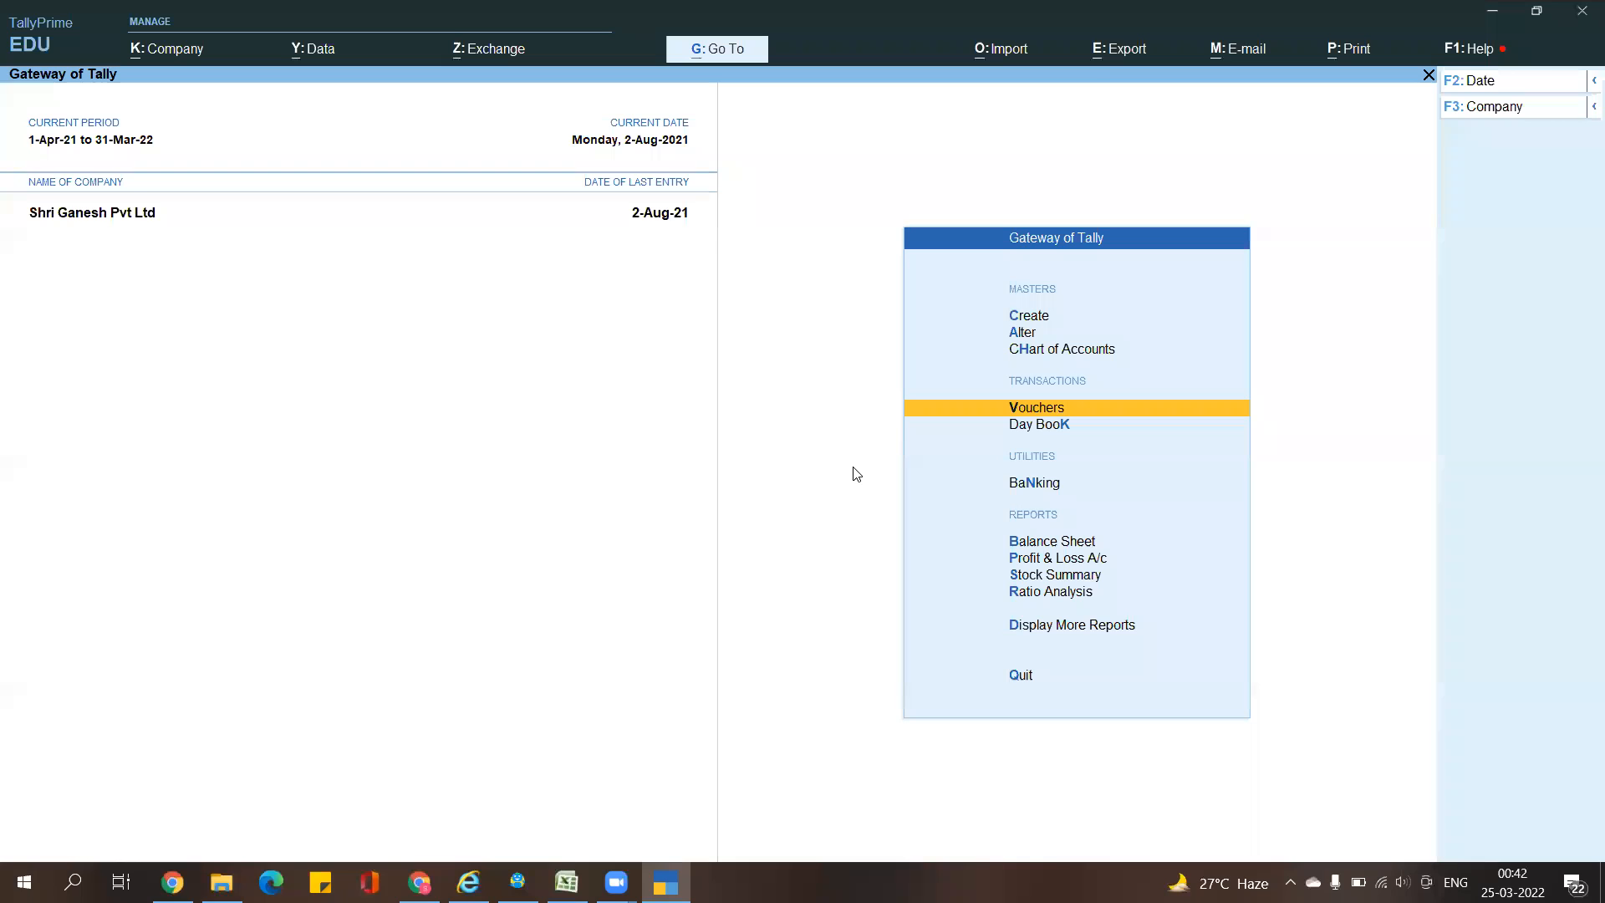
# Open the Stock Summary report and expand it to the detailed view, keeping its current period
pyautogui.press('s')
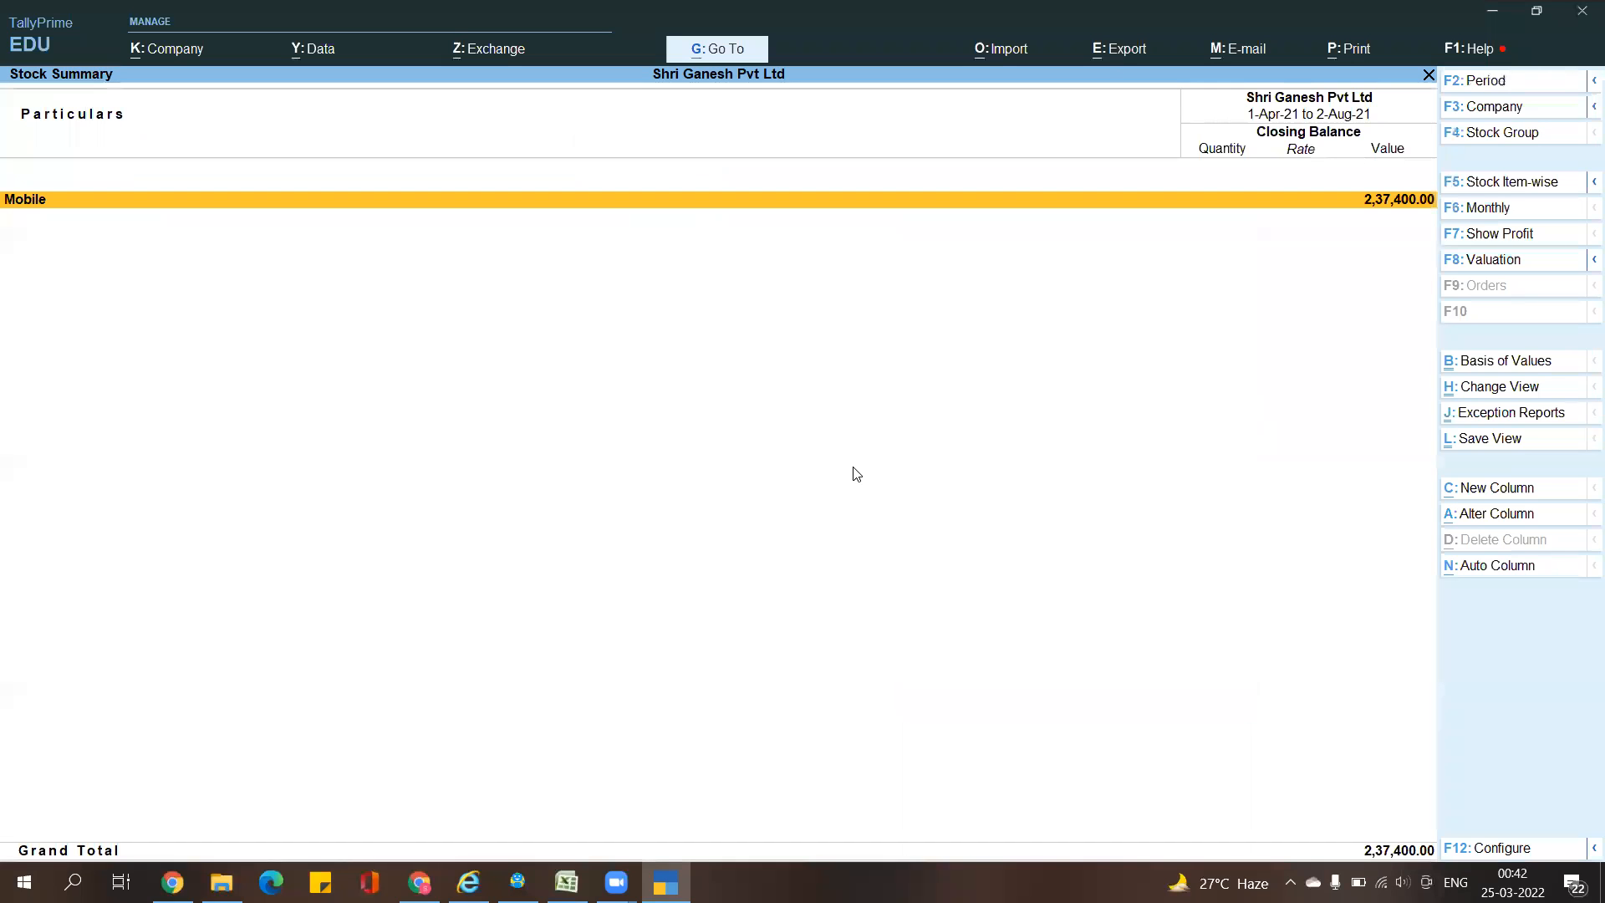
pyautogui.hotkey('alt', 'F5')
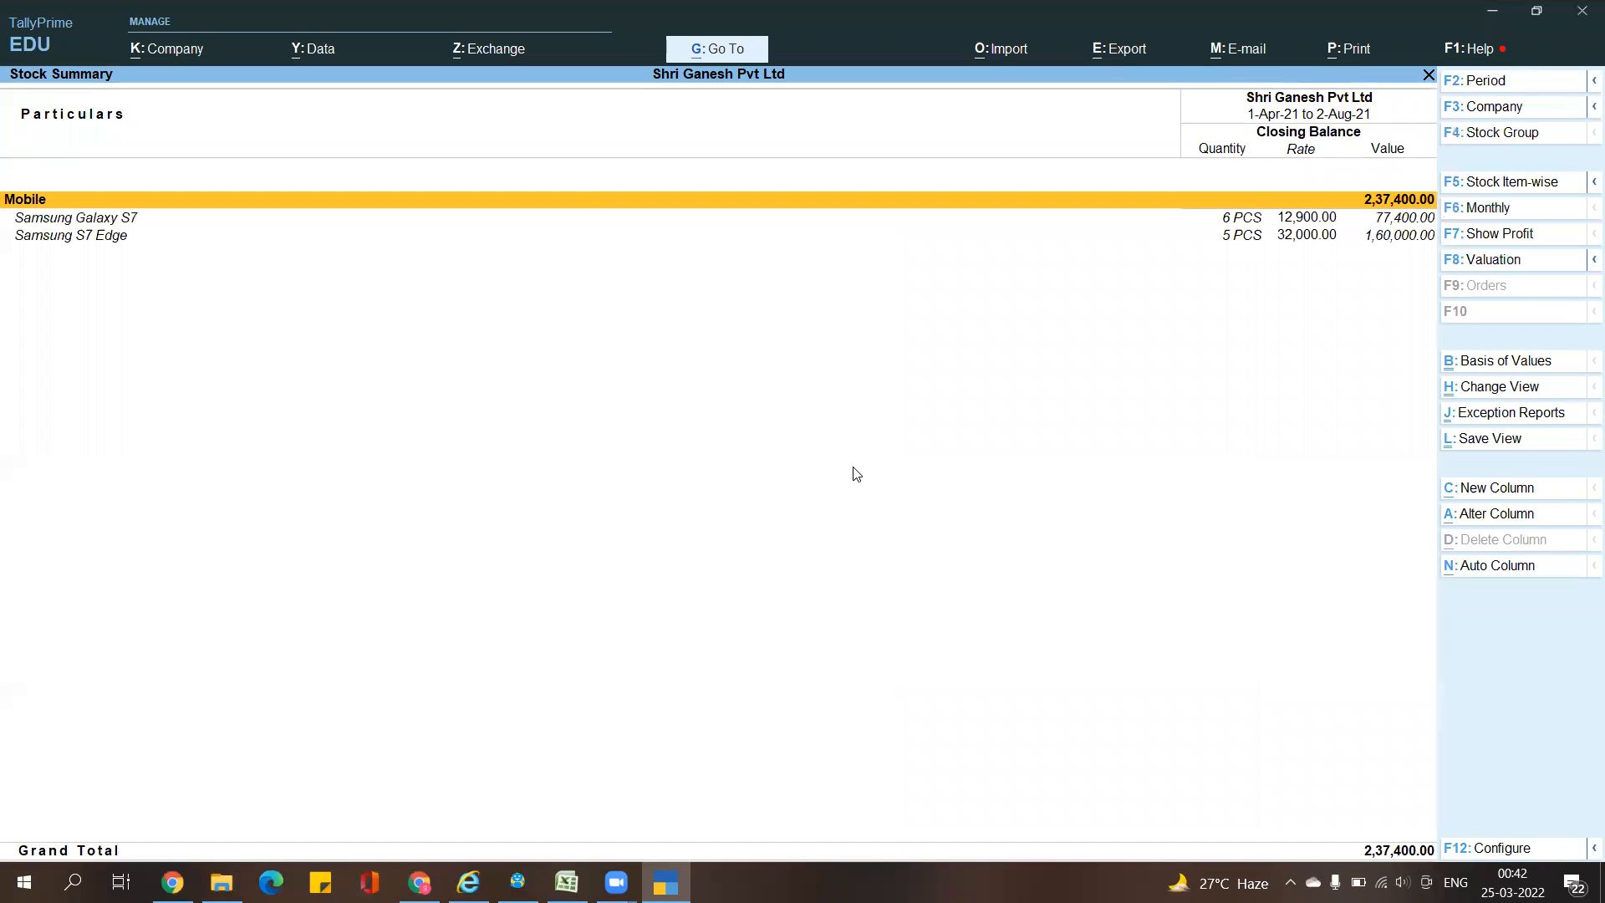
pyautogui.press('Escape')
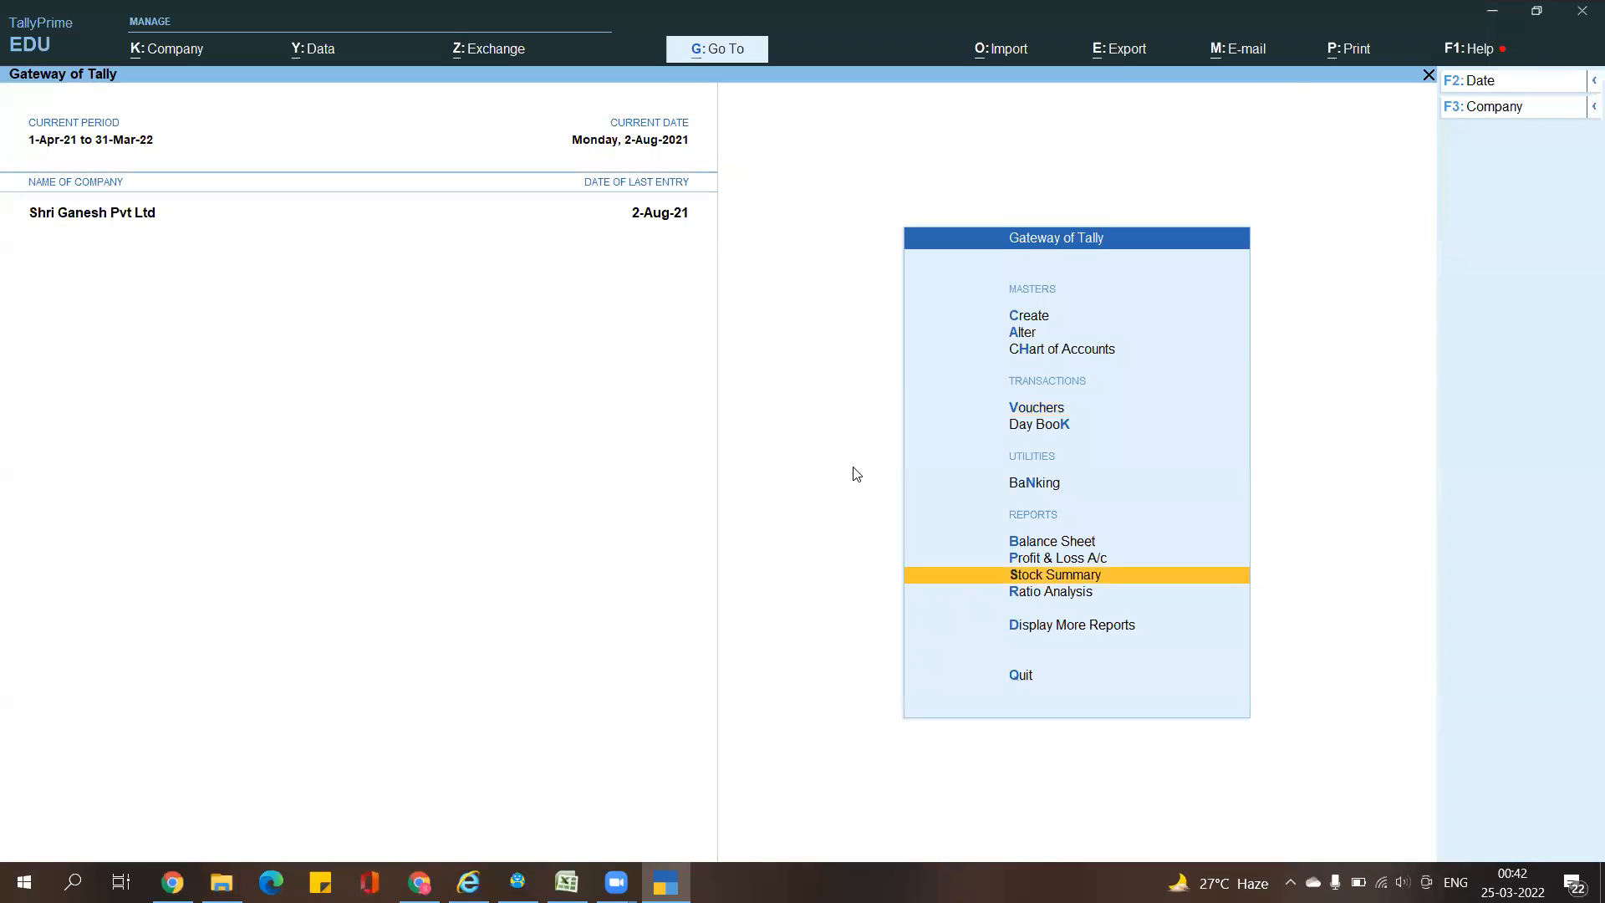
pyautogui.press('Return')
pyautogui.hotkey('alt', 'F2')
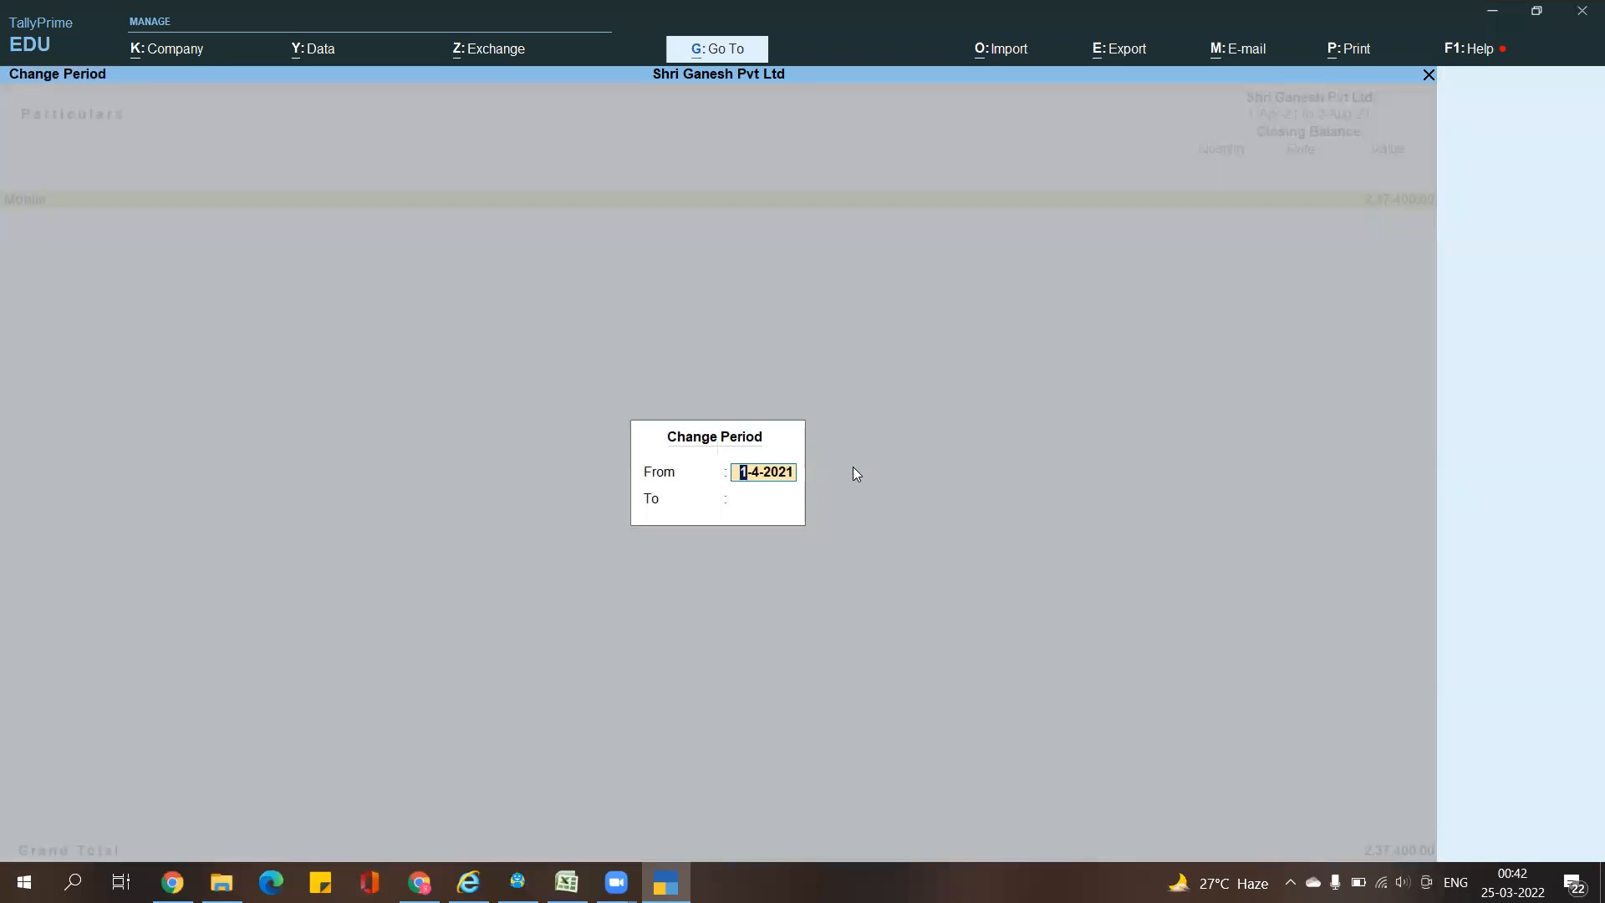
pyautogui.press('Escape')
pyautogui.hotkey('alt', 'F1')
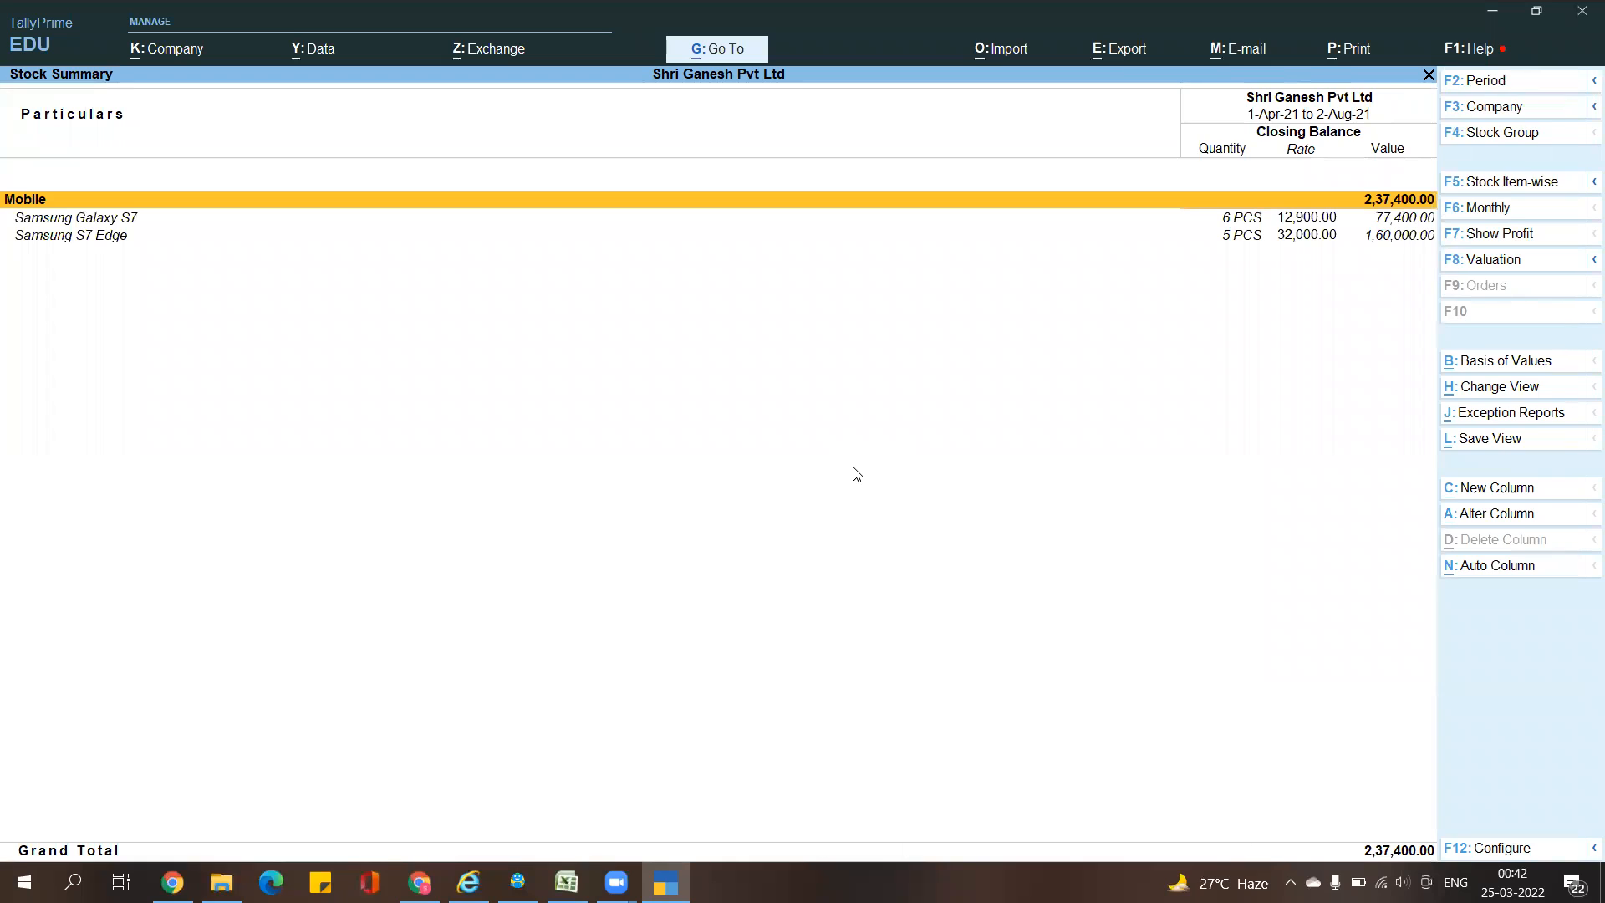
# Configure the Stock Summary to show Opening Balance, Goods Inwards and Goods Outwards, leaving gross value and consumption details off
pyautogui.press('F12')
pyautogui.press('Down')
pyautogui.press('Down')
pyautogui.press('Down')
pyautogui.press('Down')
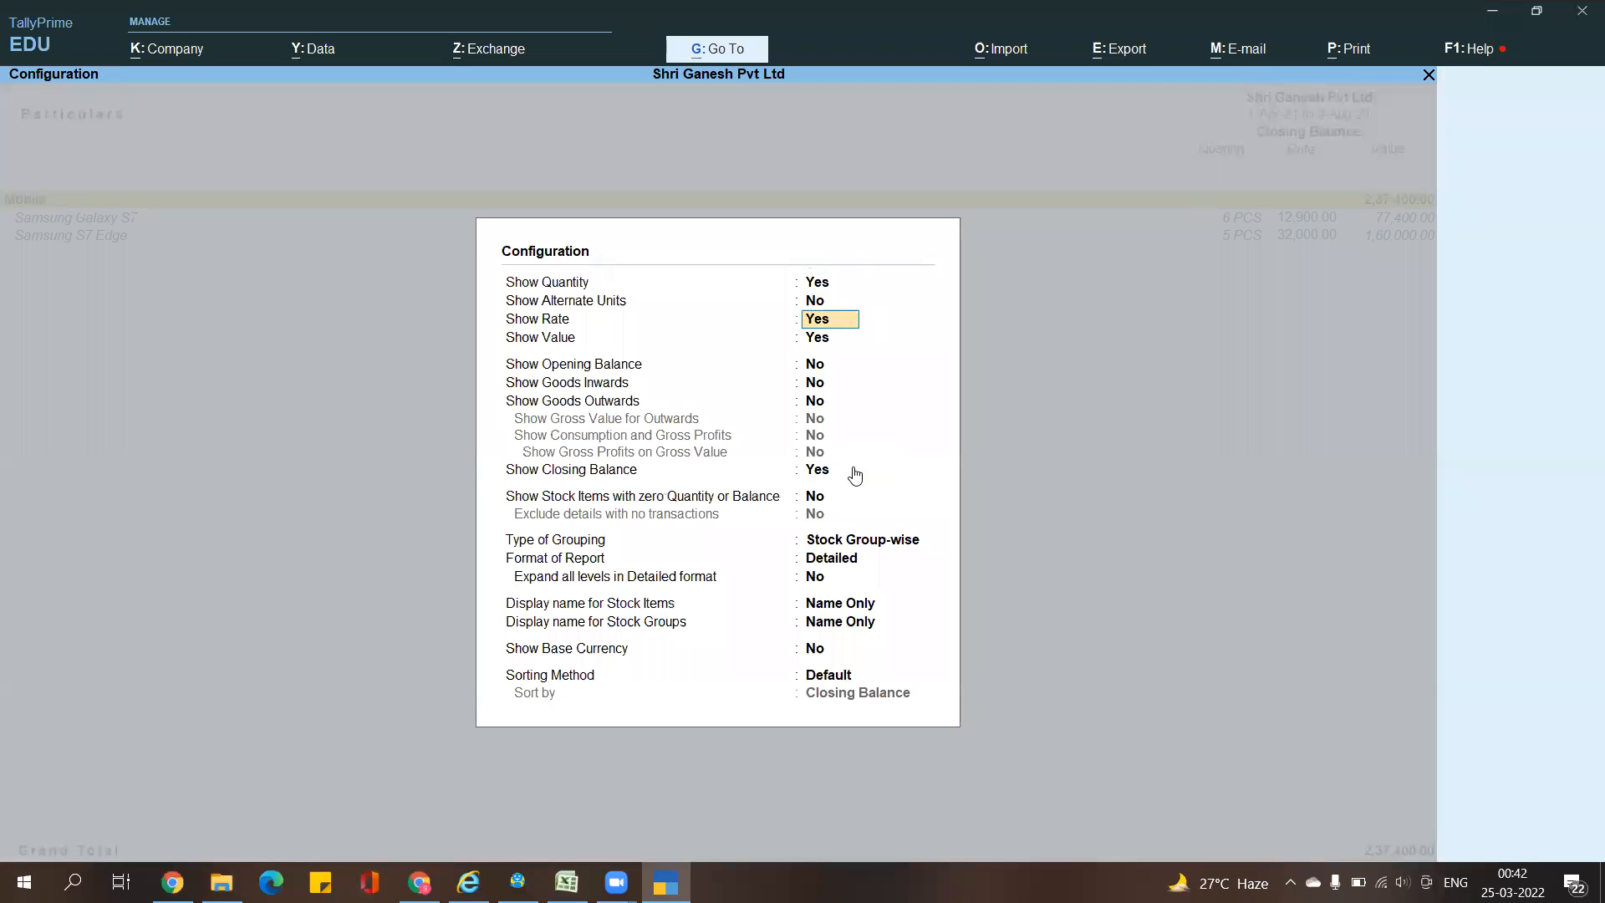
pyautogui.write('y')
pyautogui.press('Return')
pyautogui.write('y')
pyautogui.press('Return')
pyautogui.write('y')
pyautogui.press('Return')
pyautogui.press('Return')
pyautogui.press('Return')
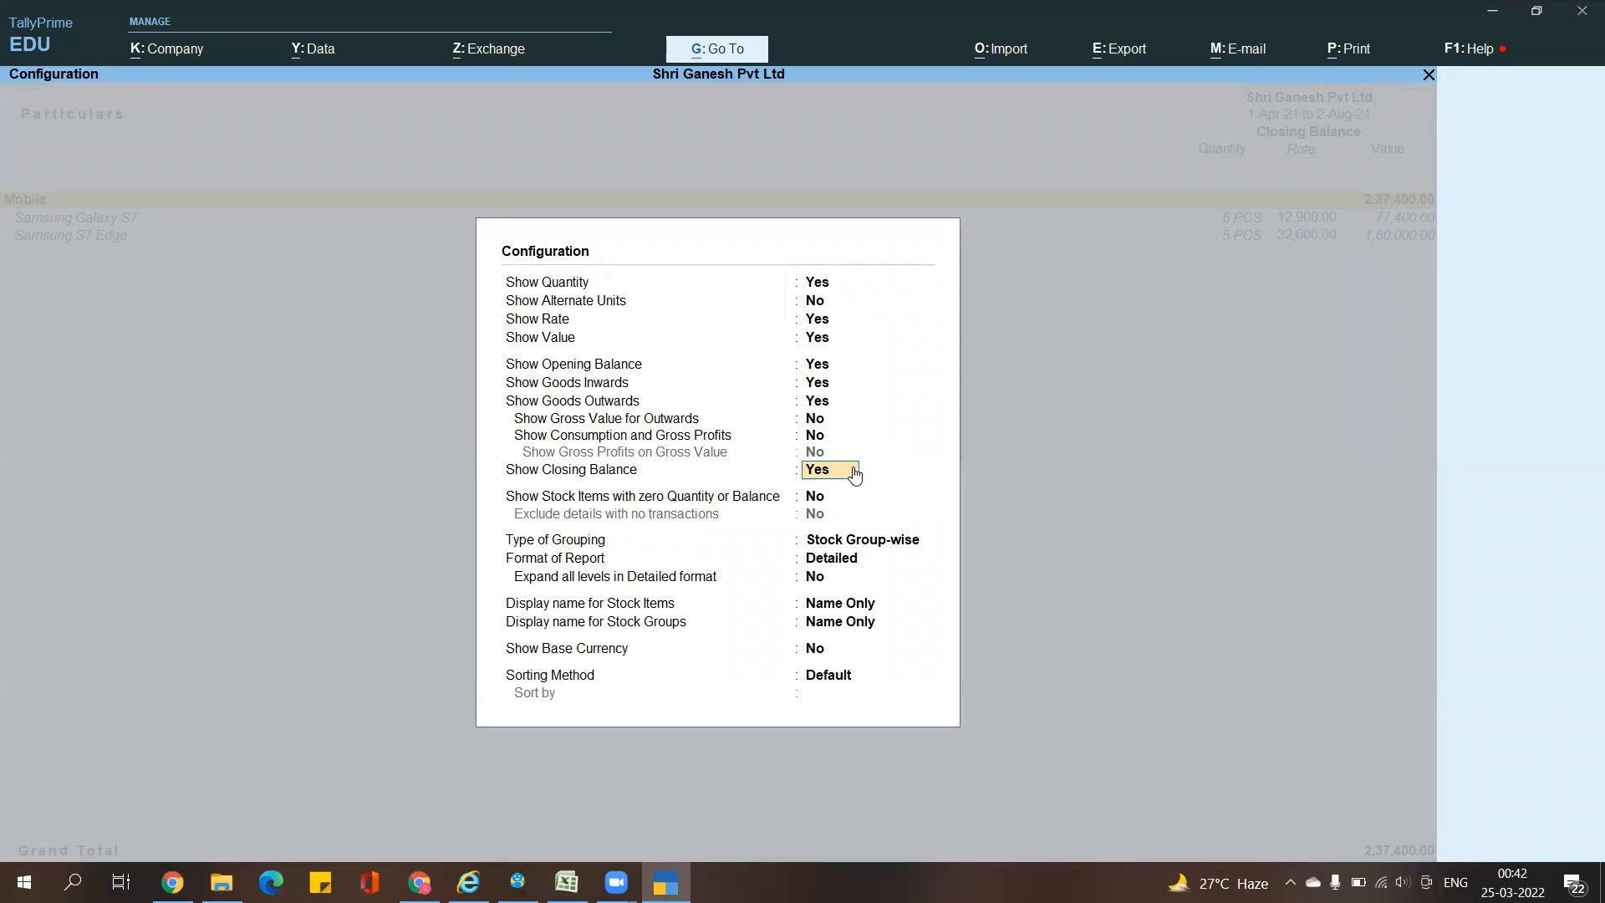
# Enable Show Stock Items with zero Quantity or Balance and apply the Stock Summary configuration
pyautogui.press('Return')
pyautogui.write('y')
pyautogui.press('Return')
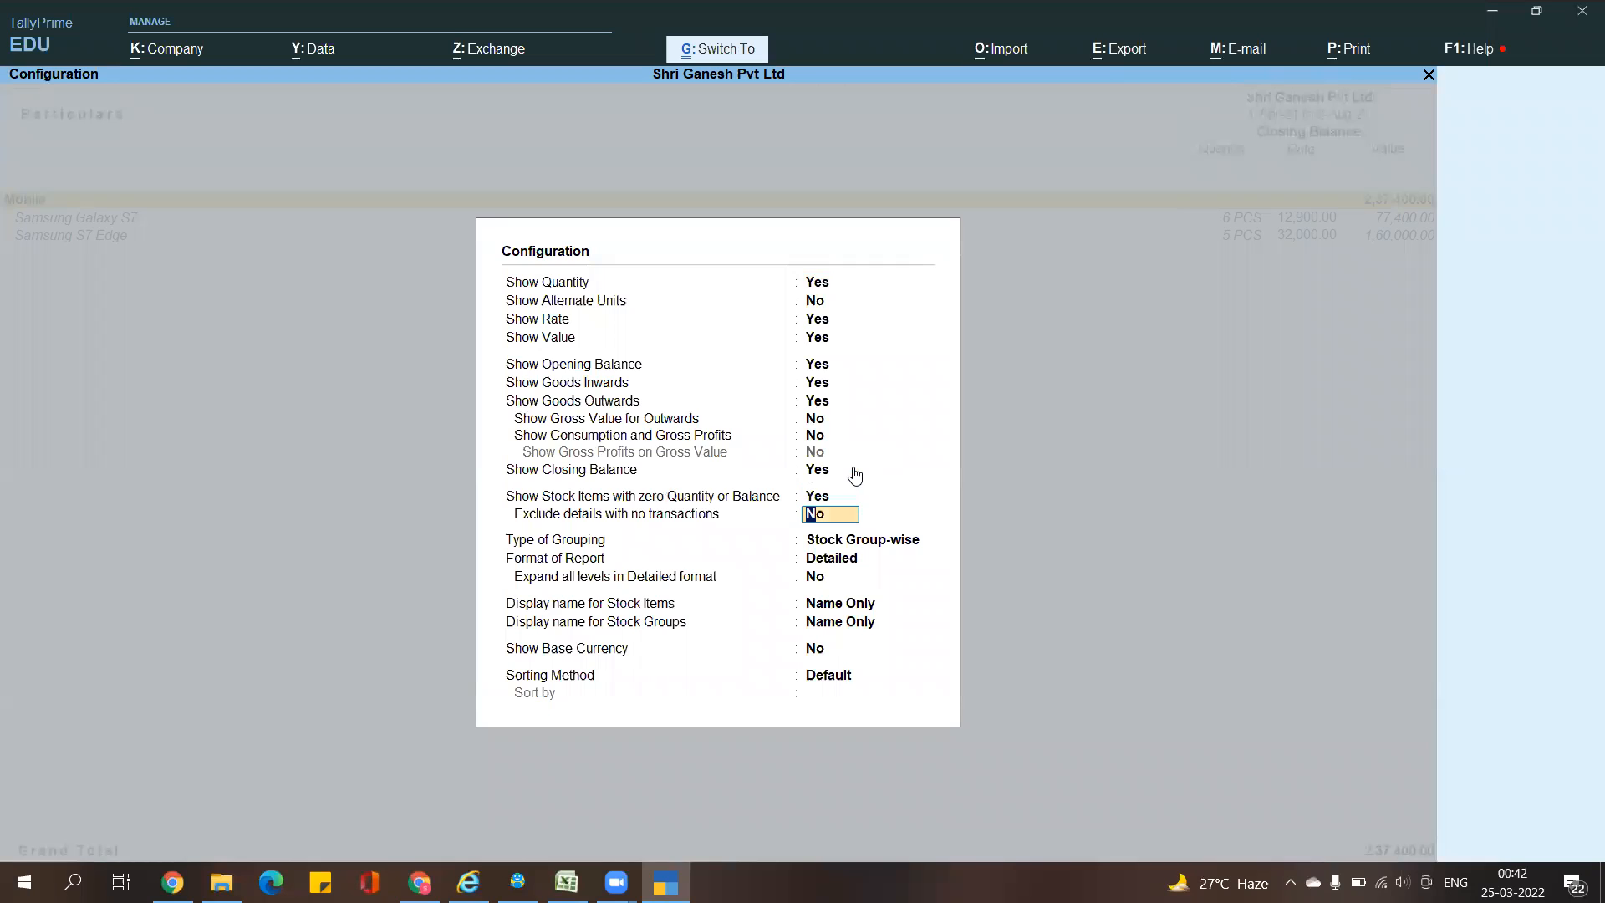
pyautogui.hotkey('ctrl', 'a')
pyautogui.press('Up')
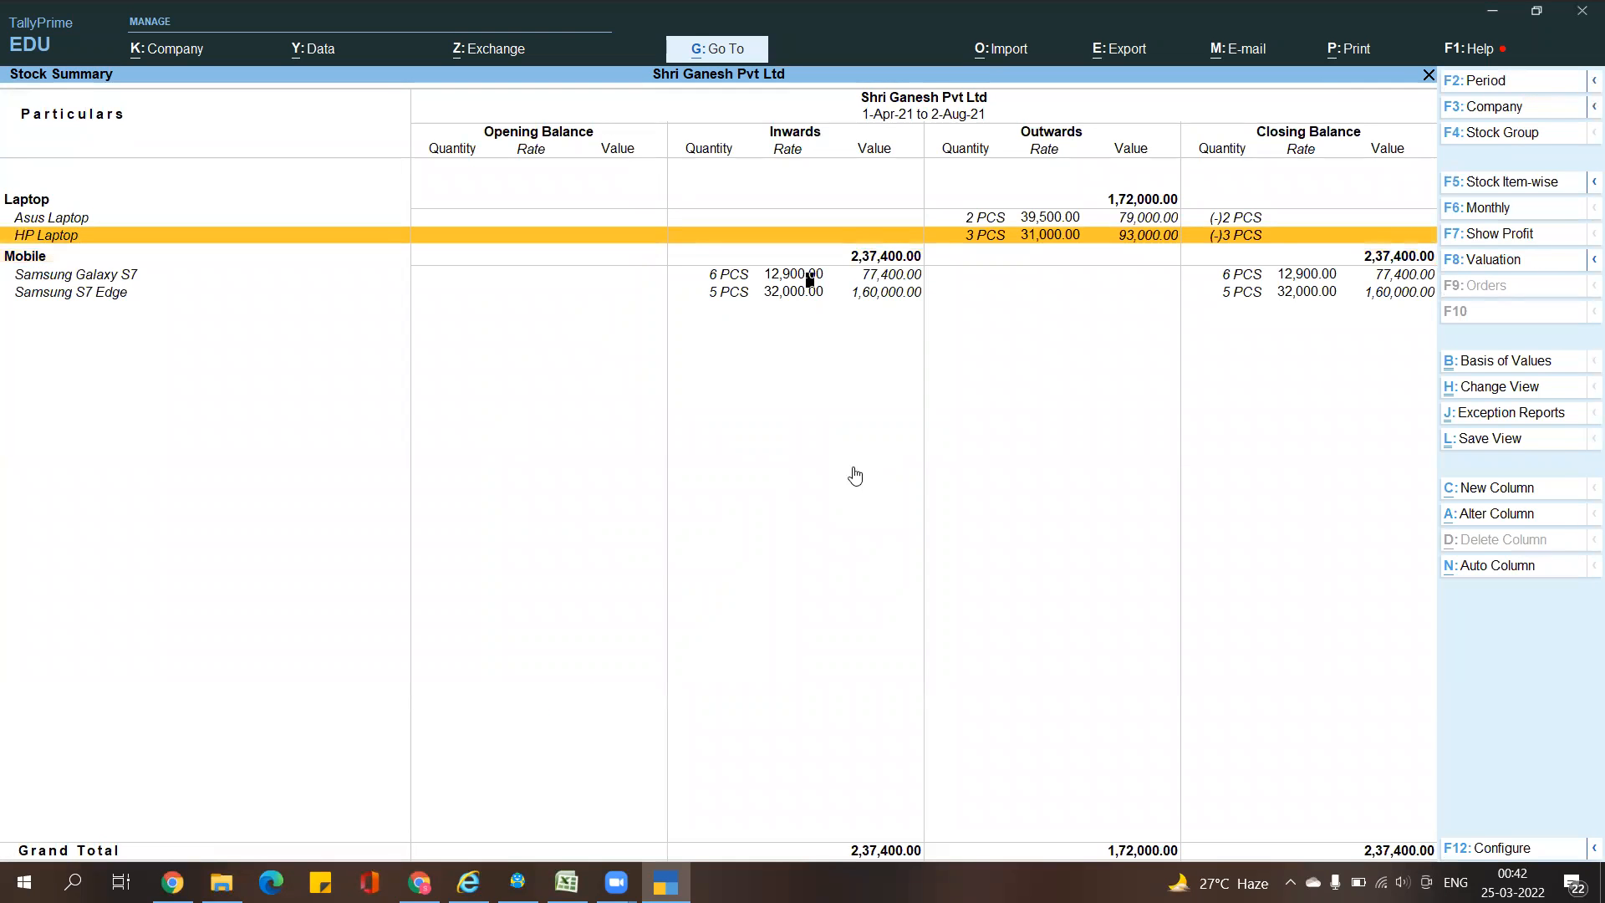
# Reopen the Stock Summary configuration and review the balance, inwards, outwards and zero-quantity stock item settings
pyautogui.press('F12')
pyautogui.press('Down')
pyautogui.press('Down')
pyautogui.press('Down')
pyautogui.press('Down')
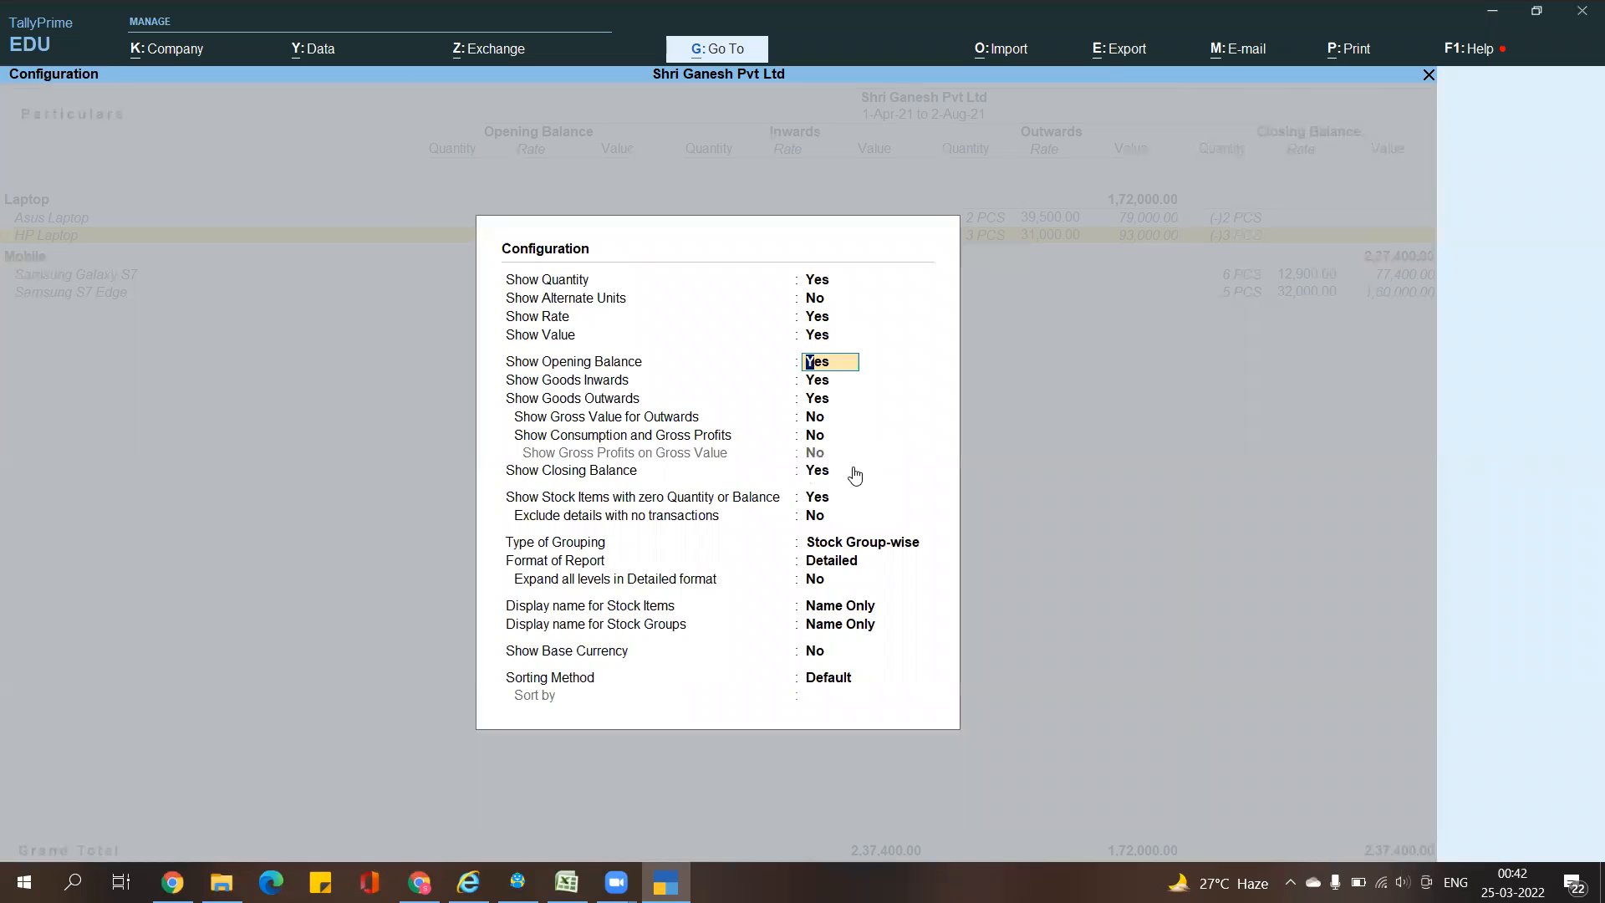
pyautogui.press('Down')
pyautogui.press('Down')
pyautogui.press('Down')
pyautogui.press('Down')
pyautogui.press('Down')
pyautogui.press('Up')
pyautogui.press('Down')
pyautogui.press('Down')
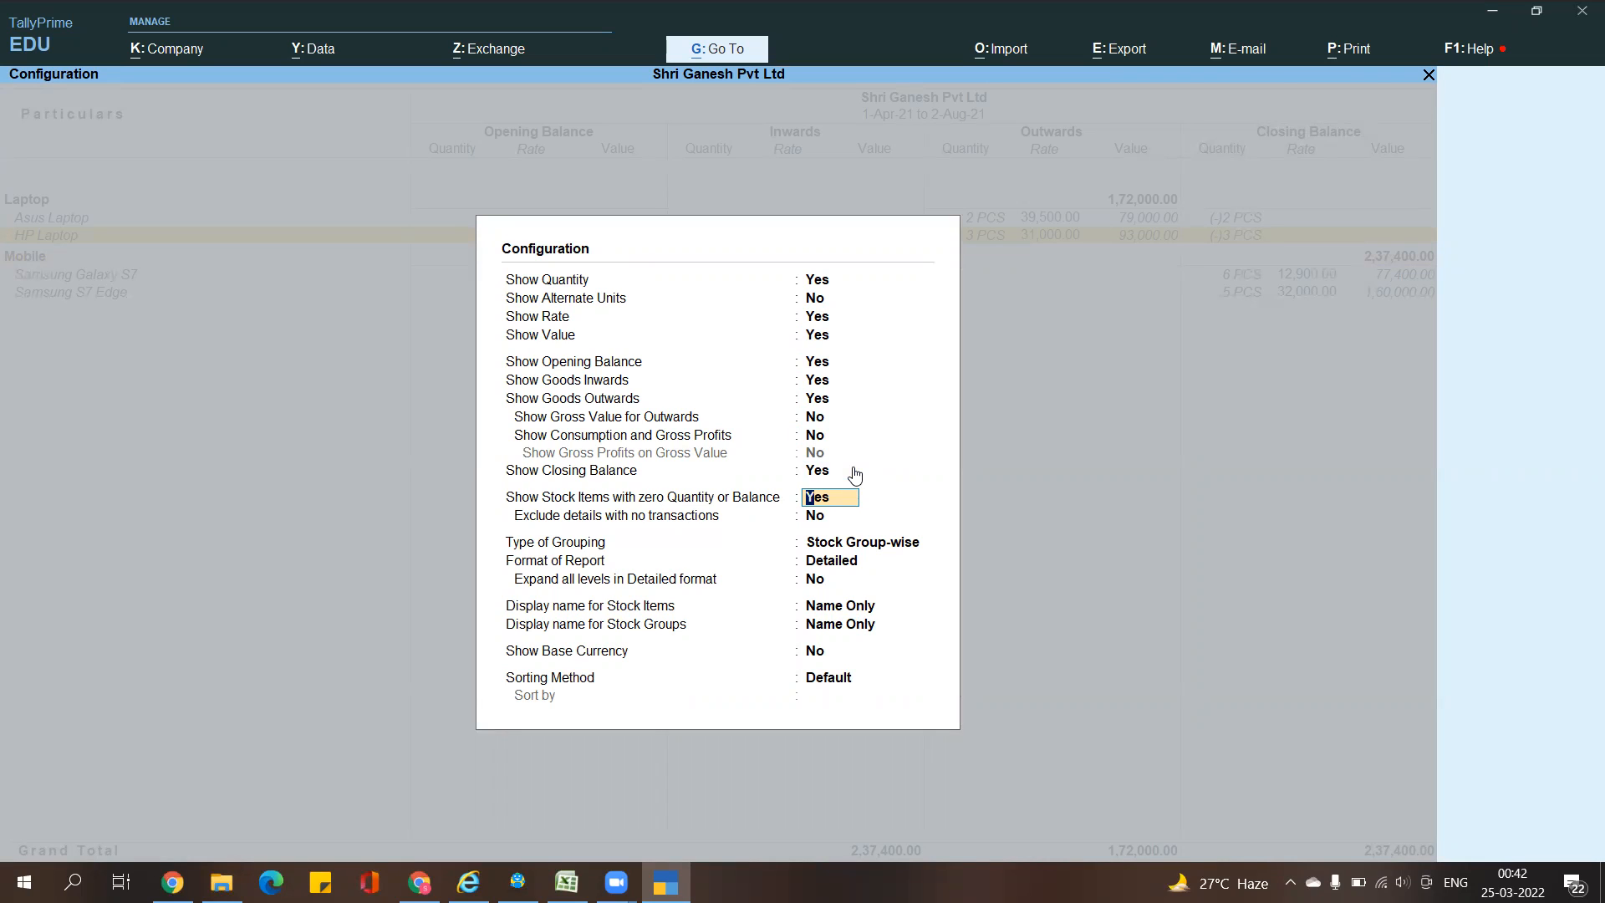
# Apply the Stock Summary configuration and examine the inward, outward and closing quantities of the laptop and mobile items
pyautogui.hotkey('ctrl', 'a')
pyautogui.press('Up')
pyautogui.press('Down')
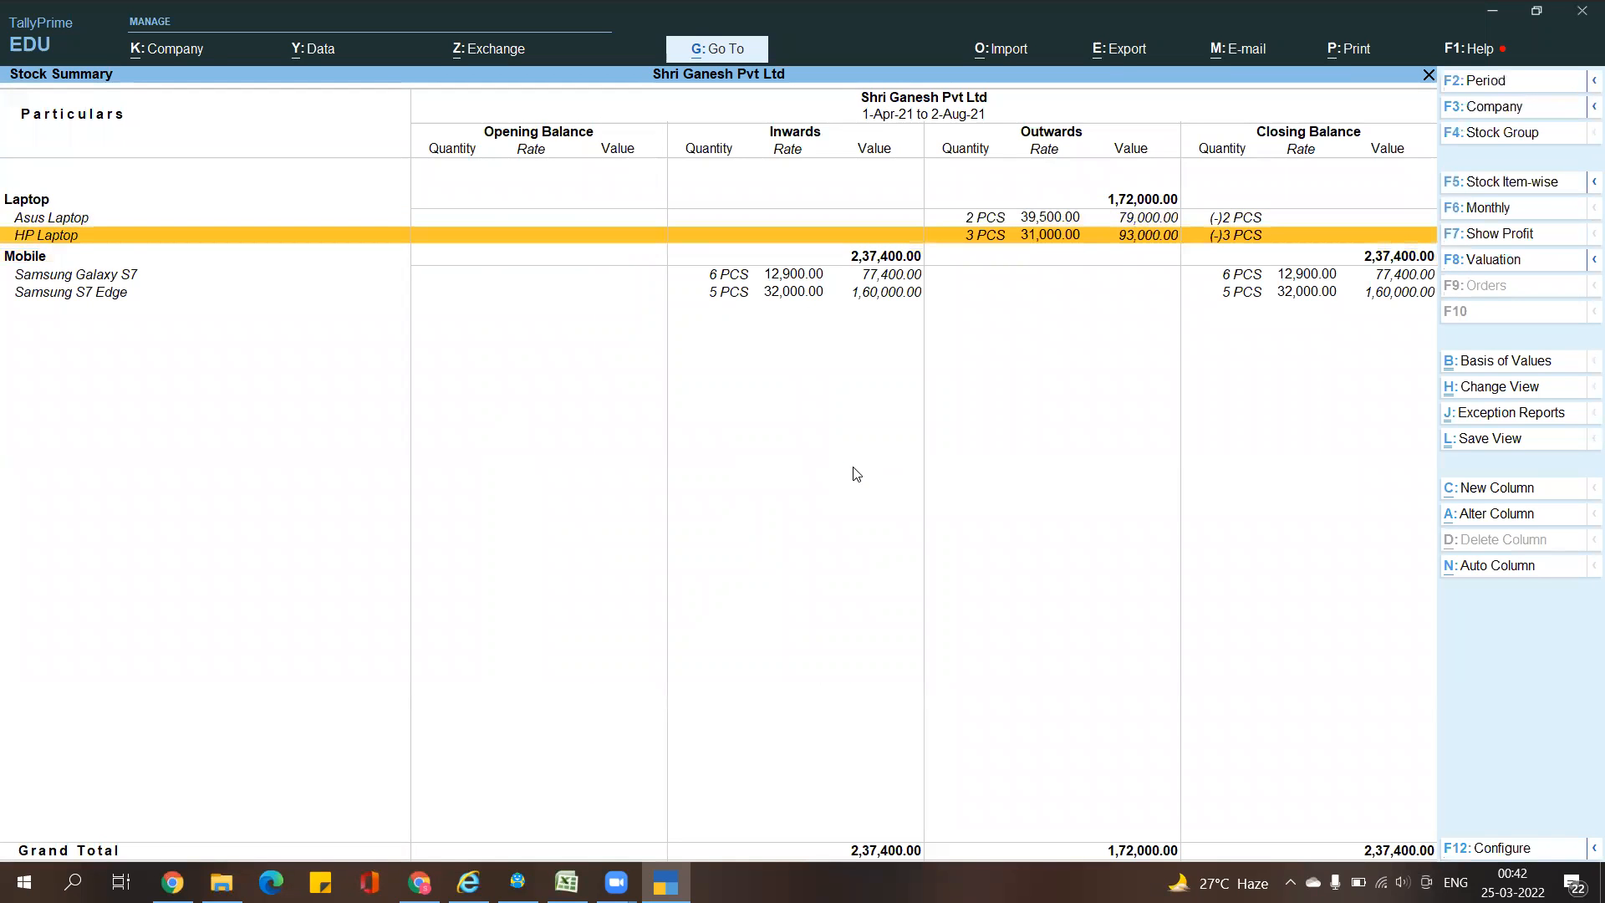
pyautogui.press('Up')
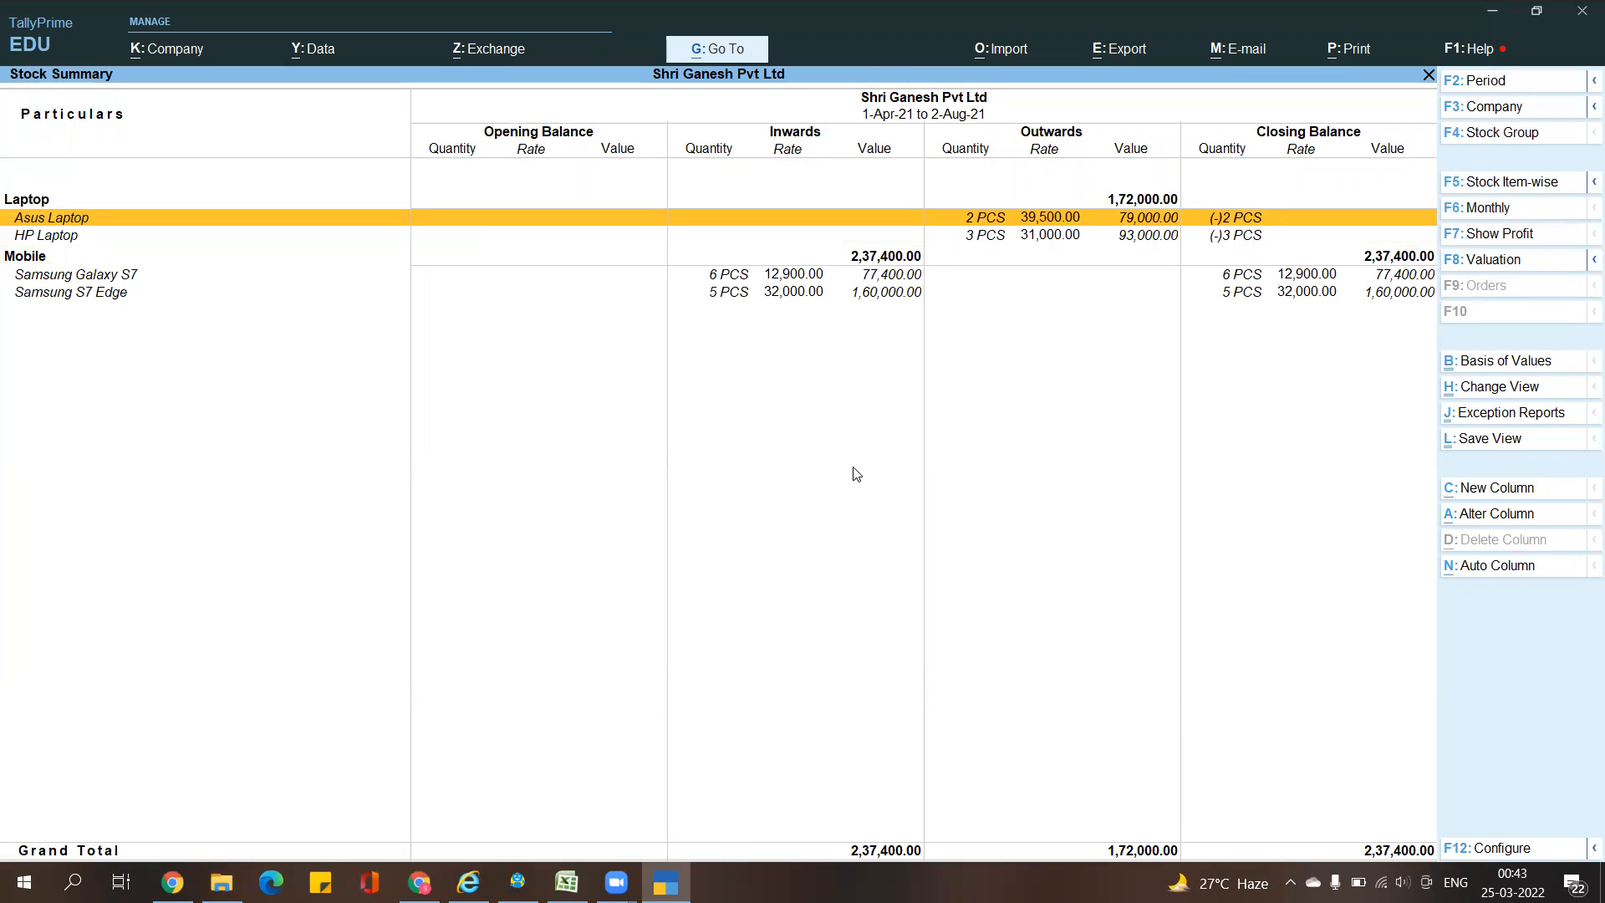
pyautogui.press('Down')
pyautogui.press('Up')
pyautogui.press('Down')
pyautogui.press('Down')
pyautogui.press('Down')
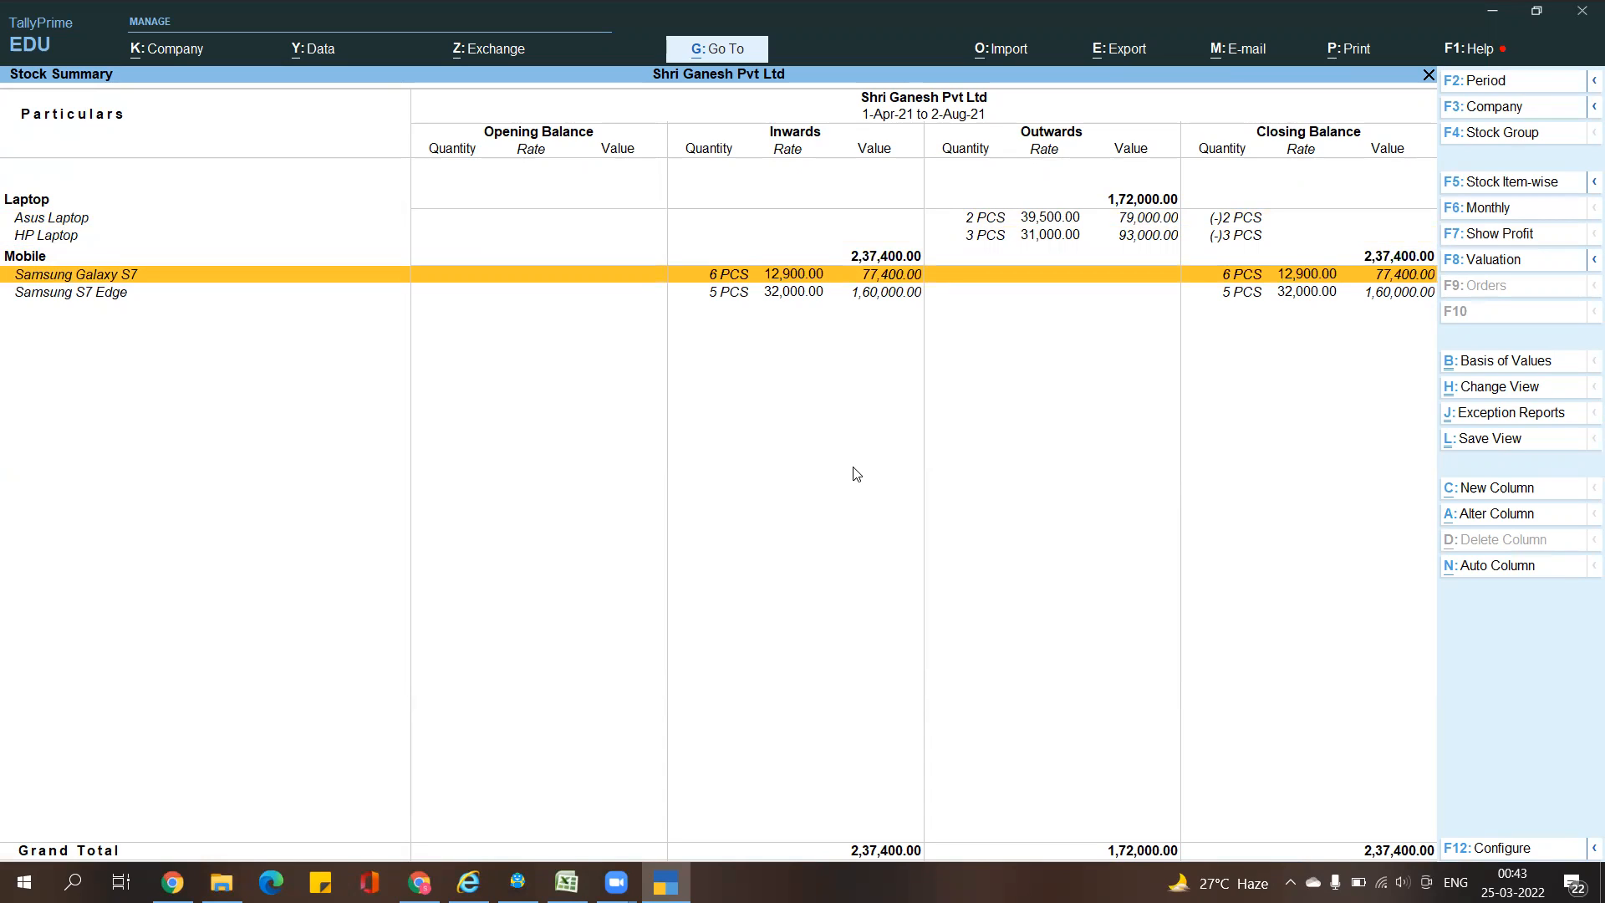
# Collapse the Stock Summary to its stock groups, expand it back to item level, and leave the report
pyautogui.hotkey('alt', 'F5')
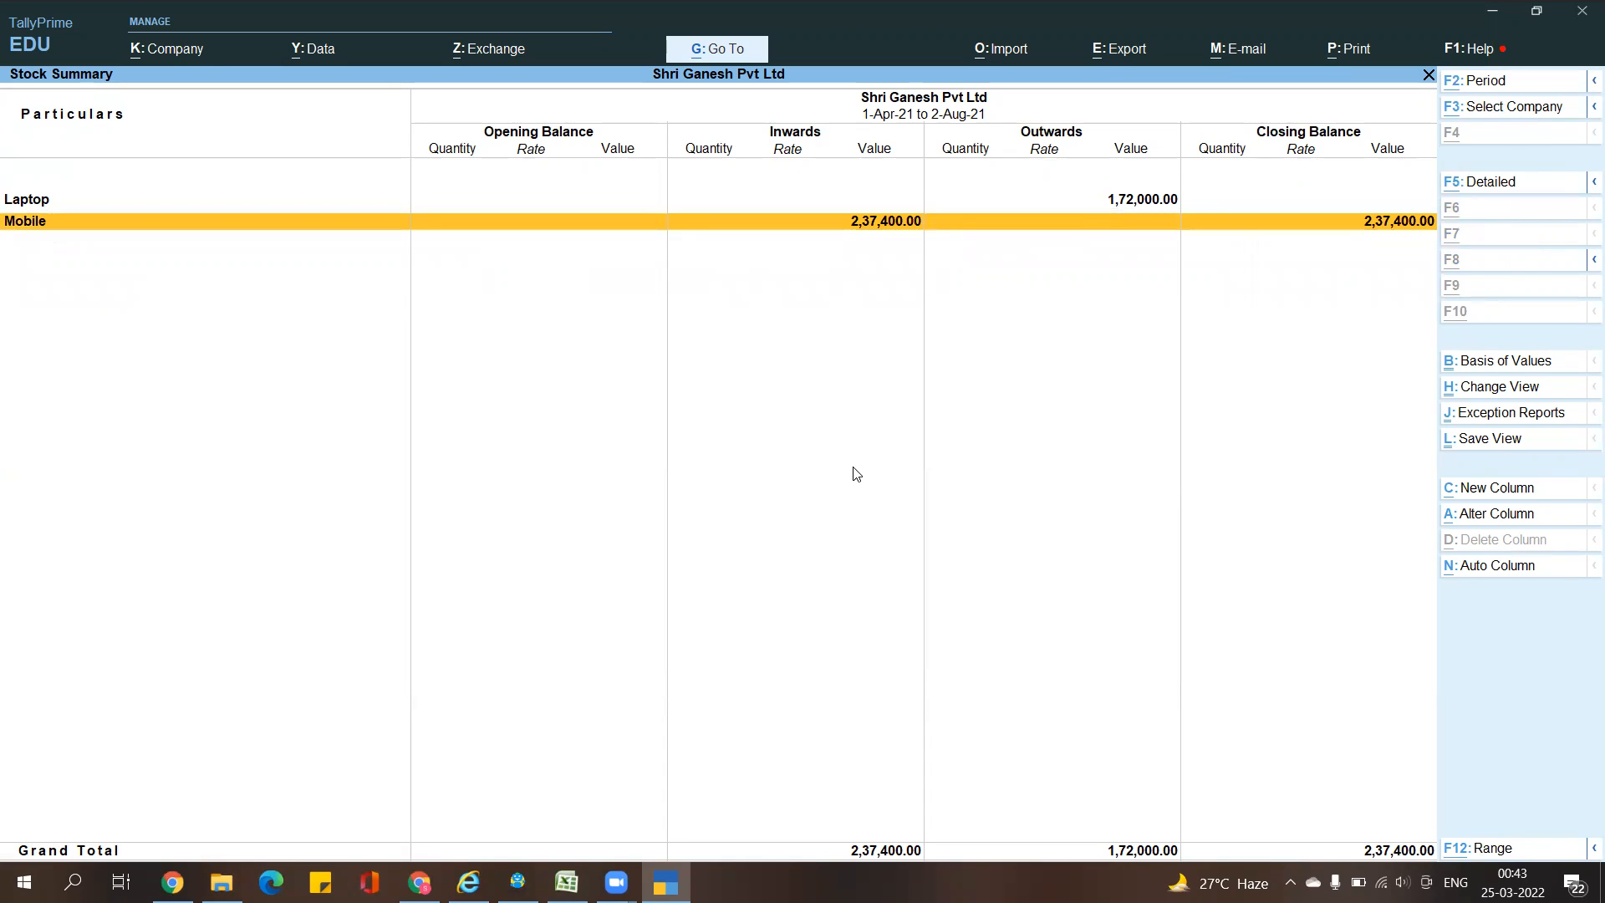
pyautogui.hotkey('alt', 'F5')
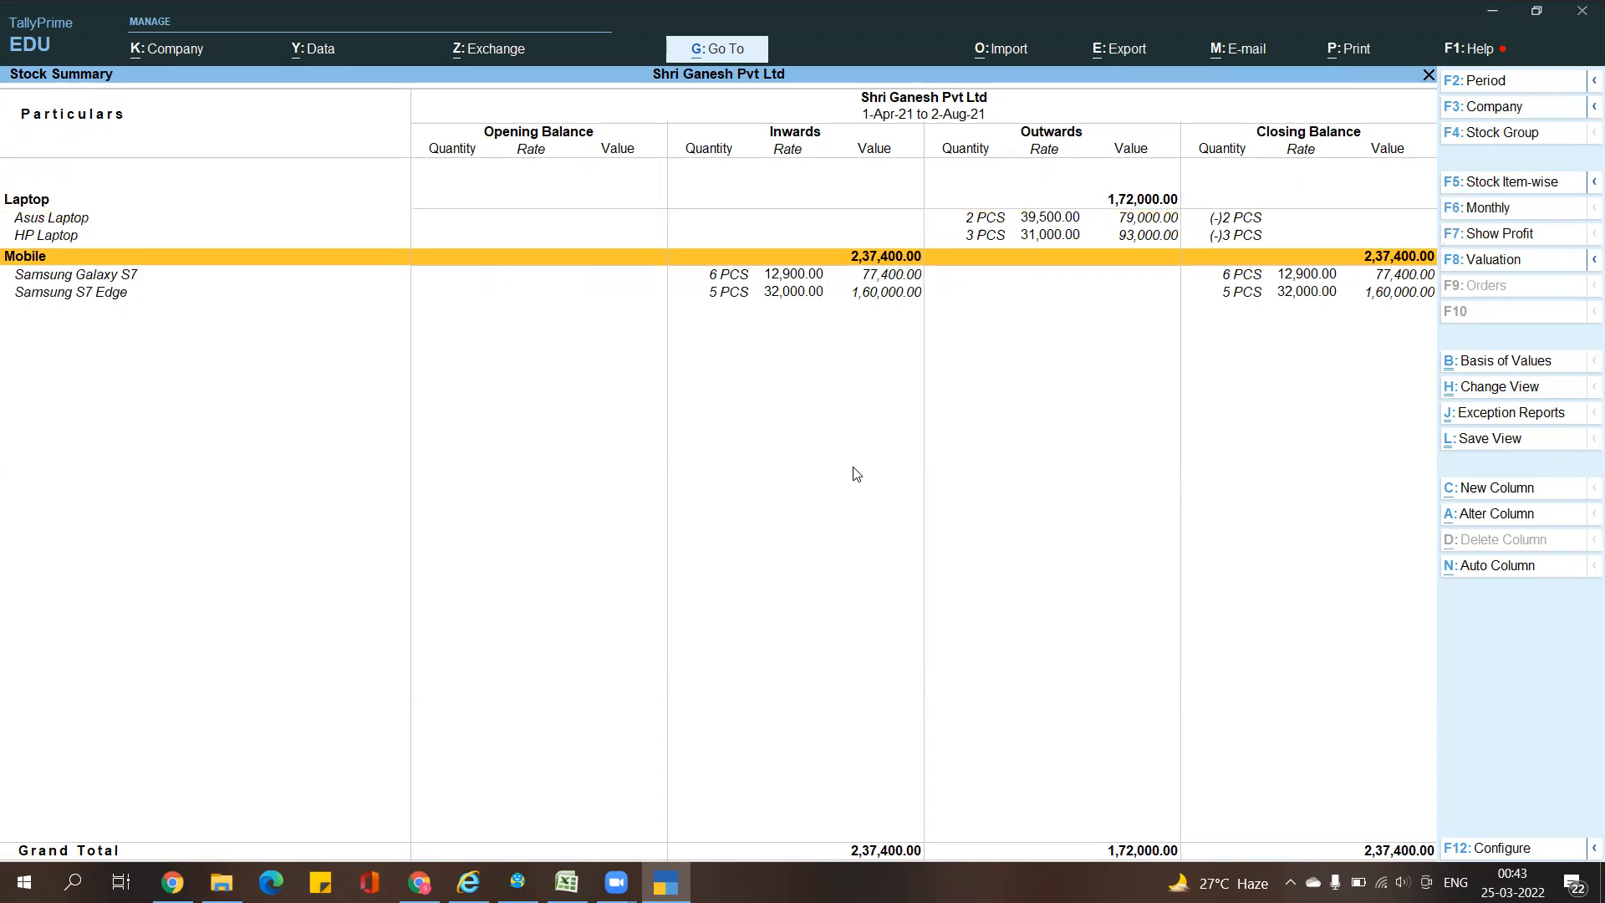
pyautogui.press('Escape')
pyautogui.press('Escape')
pyautogui.press('n')
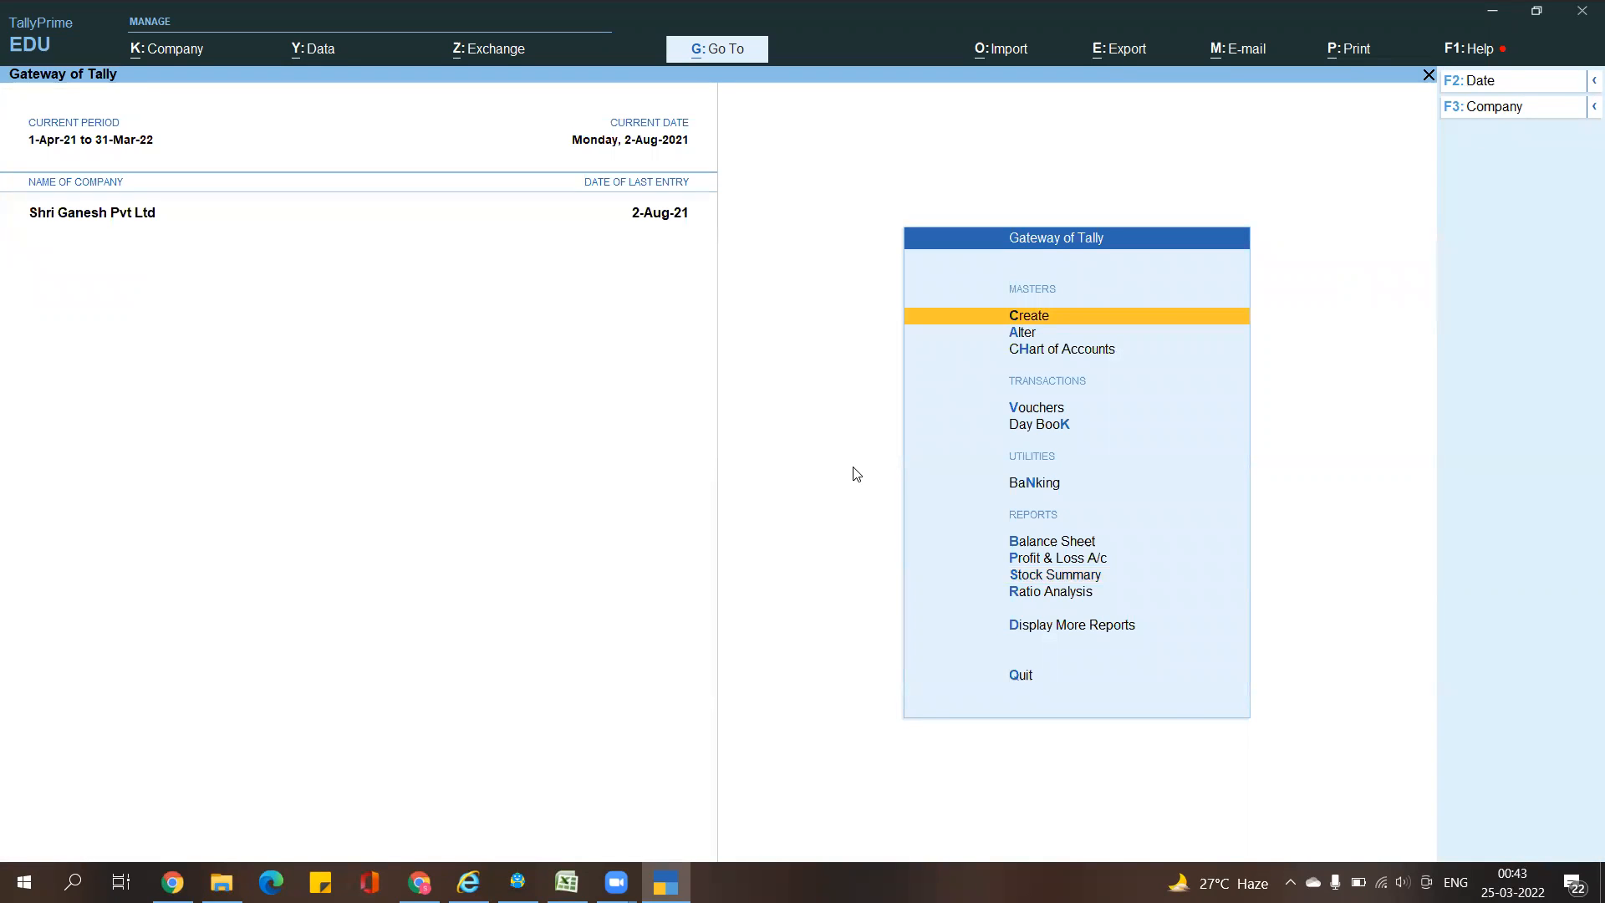
# Open the Account Books list among the additional accounting reports
pyautogui.press('d')
pyautogui.press('Down')
pyautogui.press('Down')
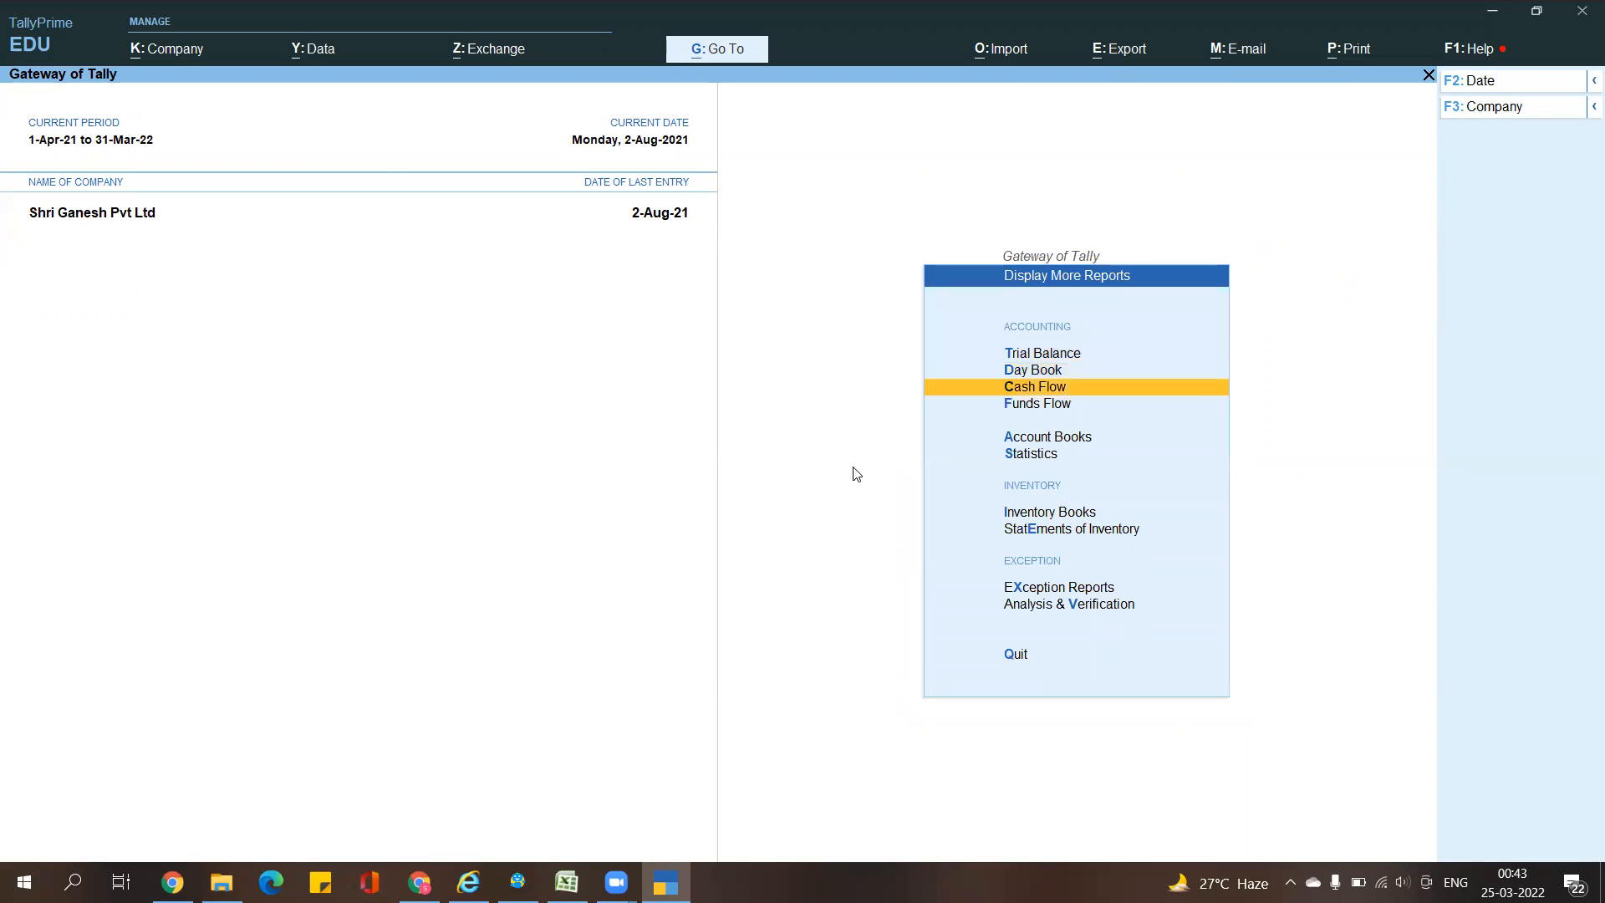
pyautogui.press('Up')
pyautogui.press('Down')
pyautogui.press('Down')
pyautogui.press('Down')
pyautogui.press('Return')
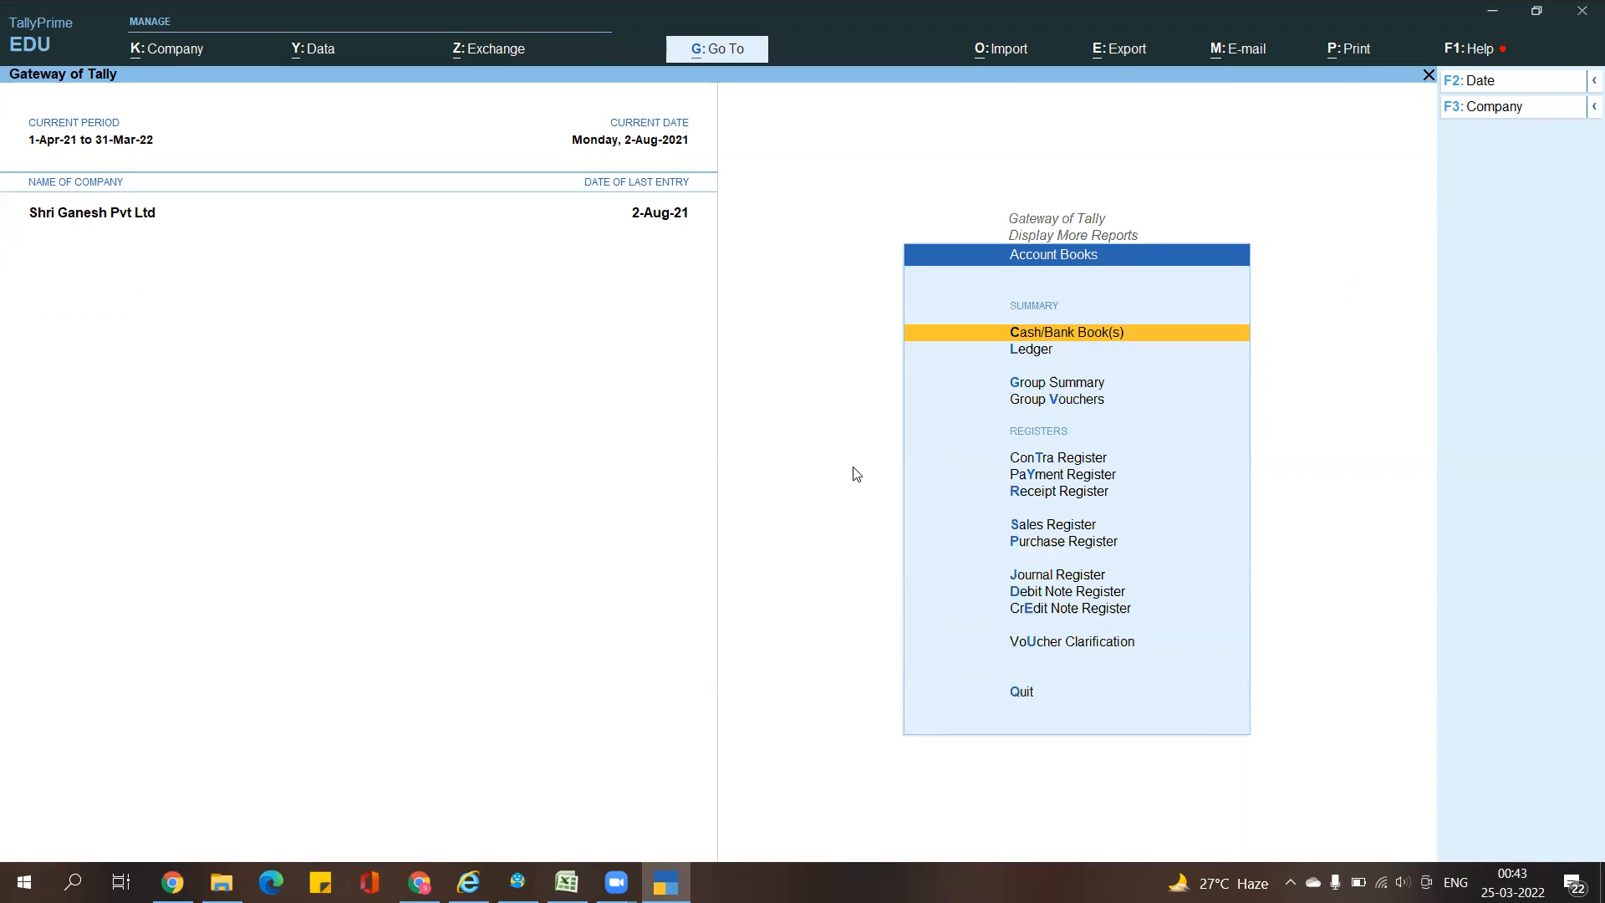
# Open the Sales Register and drill into the August sales vouchers
pyautogui.press('Down')
pyautogui.press('Down')
pyautogui.press('Down')
pyautogui.press('Down')
pyautogui.press('Down')
pyautogui.press('Down')
pyautogui.press('Down')
pyautogui.press('Down')
pyautogui.press('Down')
pyautogui.press('Up')
pyautogui.press('Up')
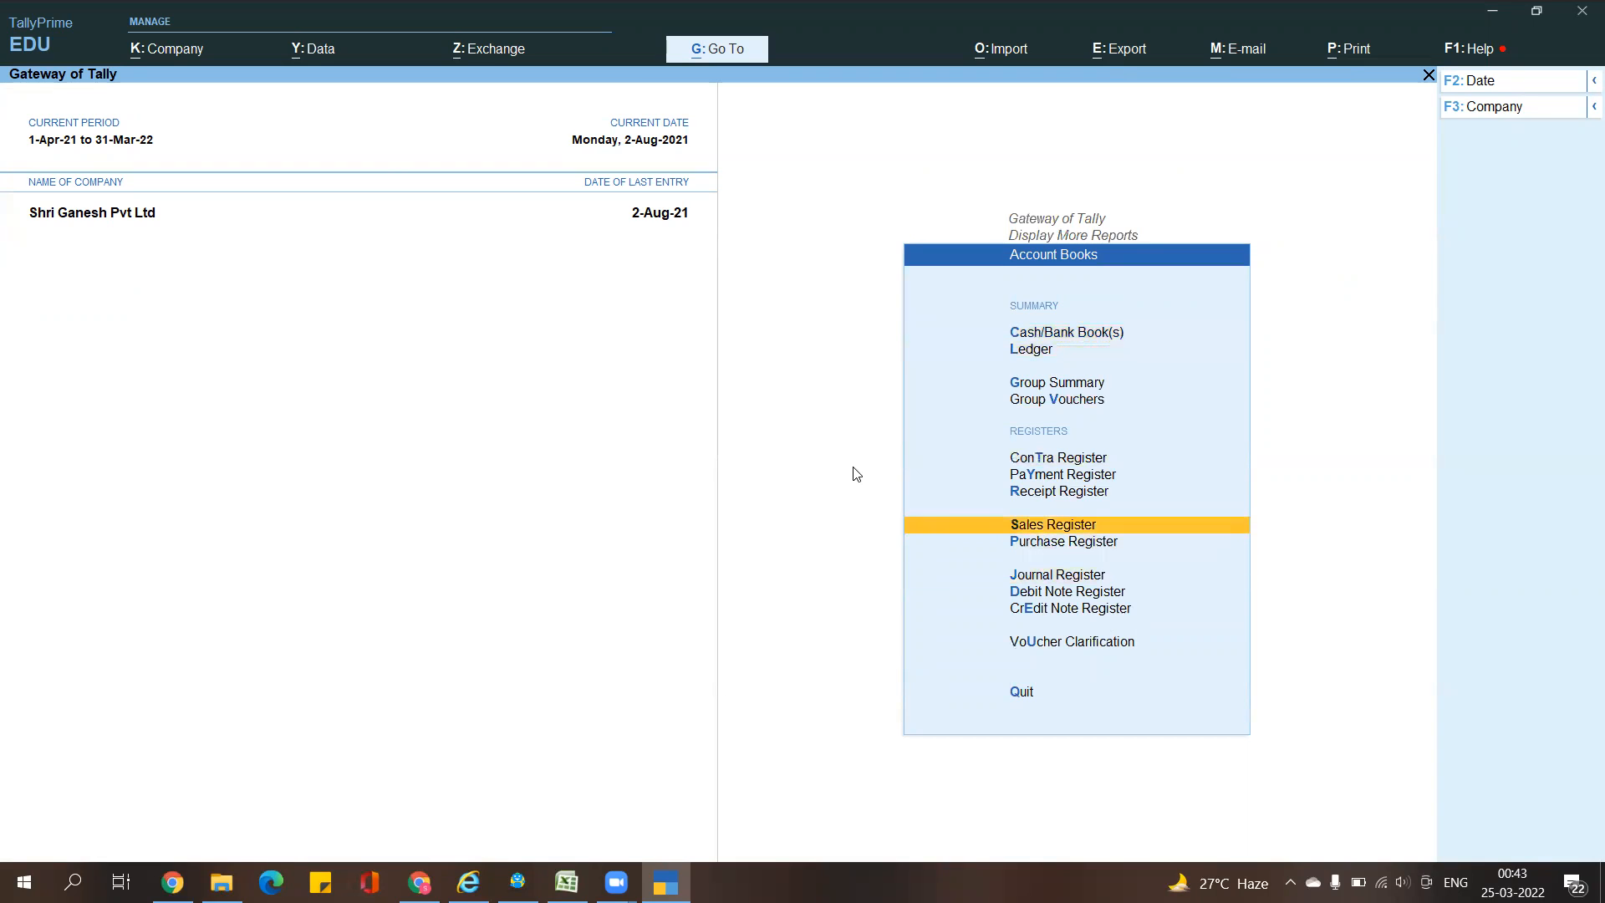
pyautogui.press('Return')
pyautogui.press('Return')
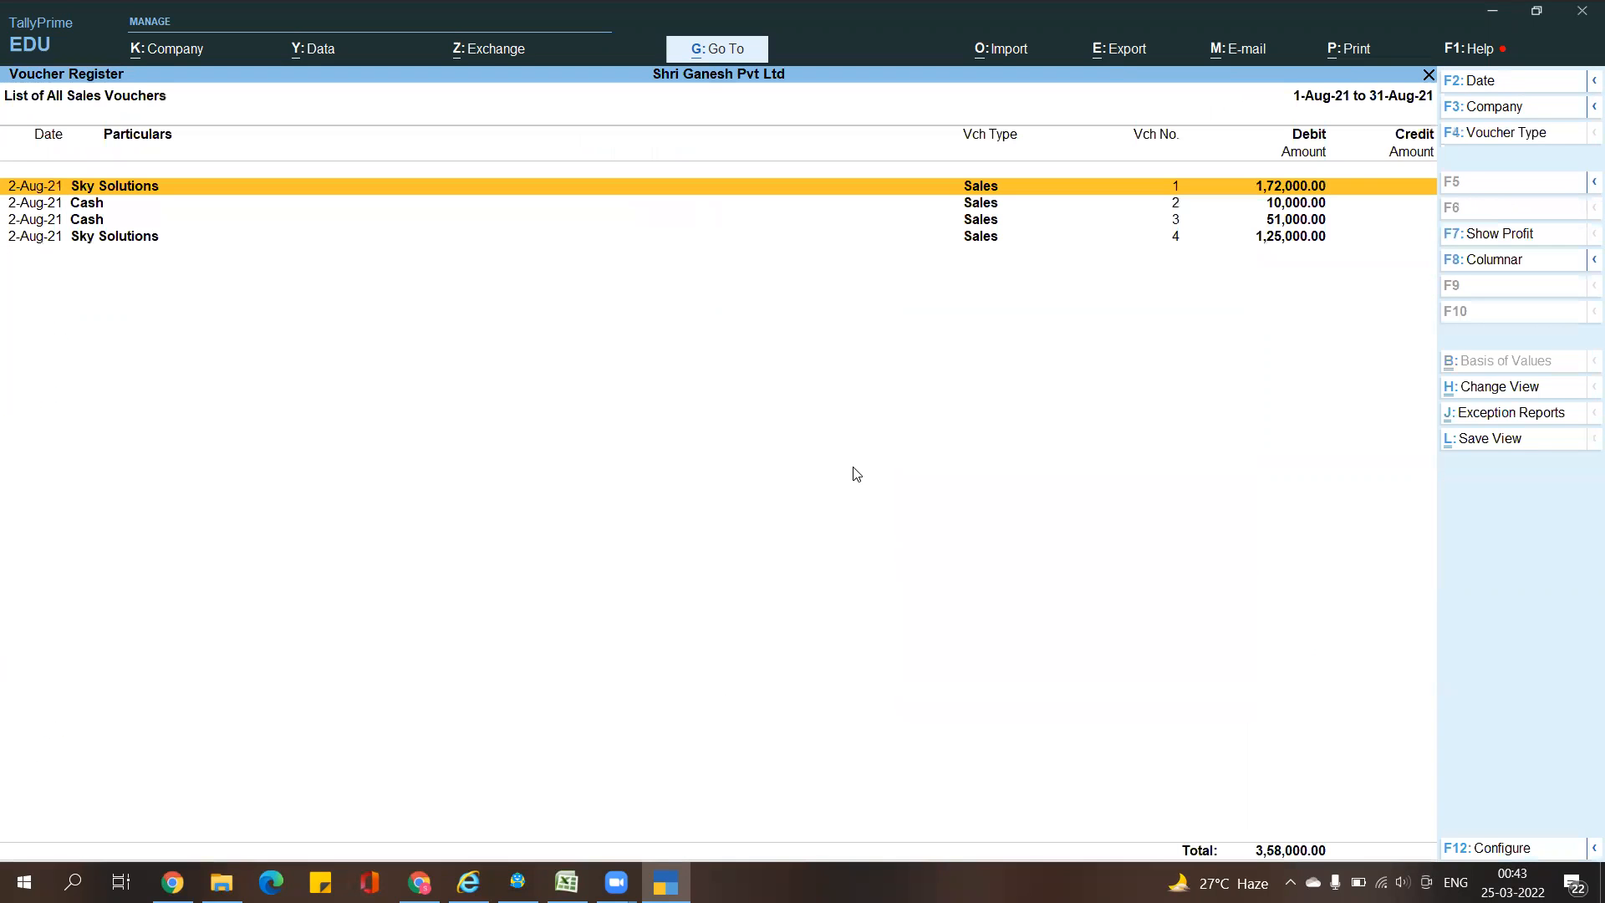
# Expand the August sales vouchers to the detailed format and enable Show Inventory details in the report configuration
pyautogui.hotkey('alt', 'F5')
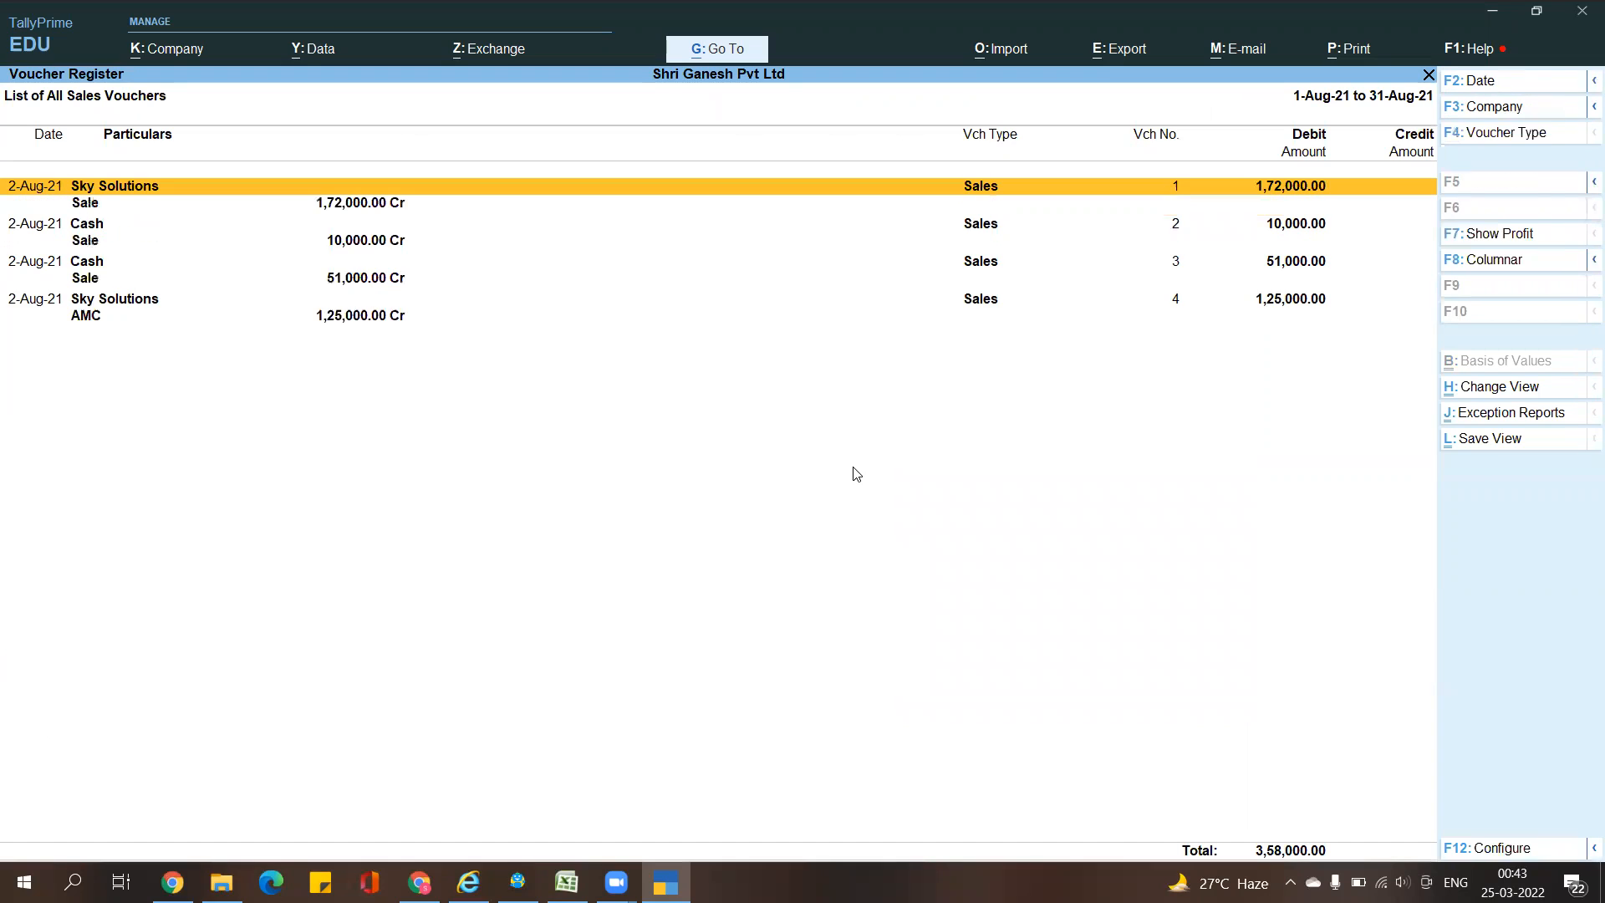
pyautogui.press('F12')
pyautogui.press('Return')
pyautogui.press('Return')
pyautogui.press('Down')
pyautogui.press('Up')
pyautogui.press('Up')
pyautogui.press('Return')
pyautogui.write('y')
pyautogui.press('Return')
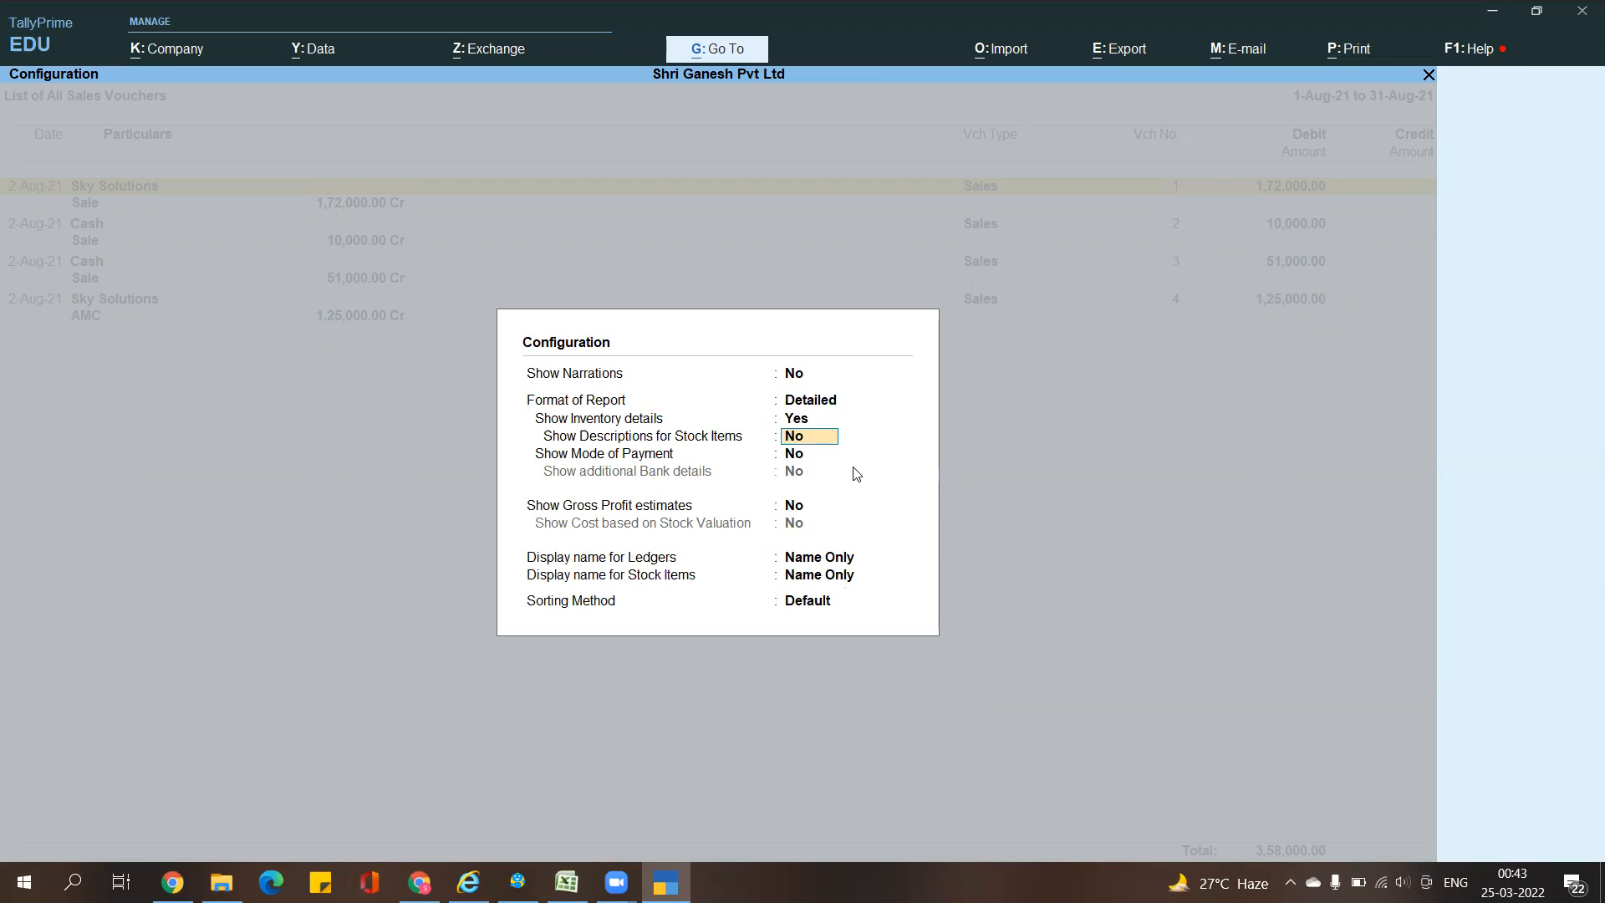
pyautogui.hotkey('ctrl', 'a')
# Examine the laptop item lines under the first Sky Solutions sales voucher, then return to the Gateway of Tally
pyautogui.hotkey('alt', 'F1')
pyautogui.hotkey('alt', 'F1')
pyautogui.press('Down')
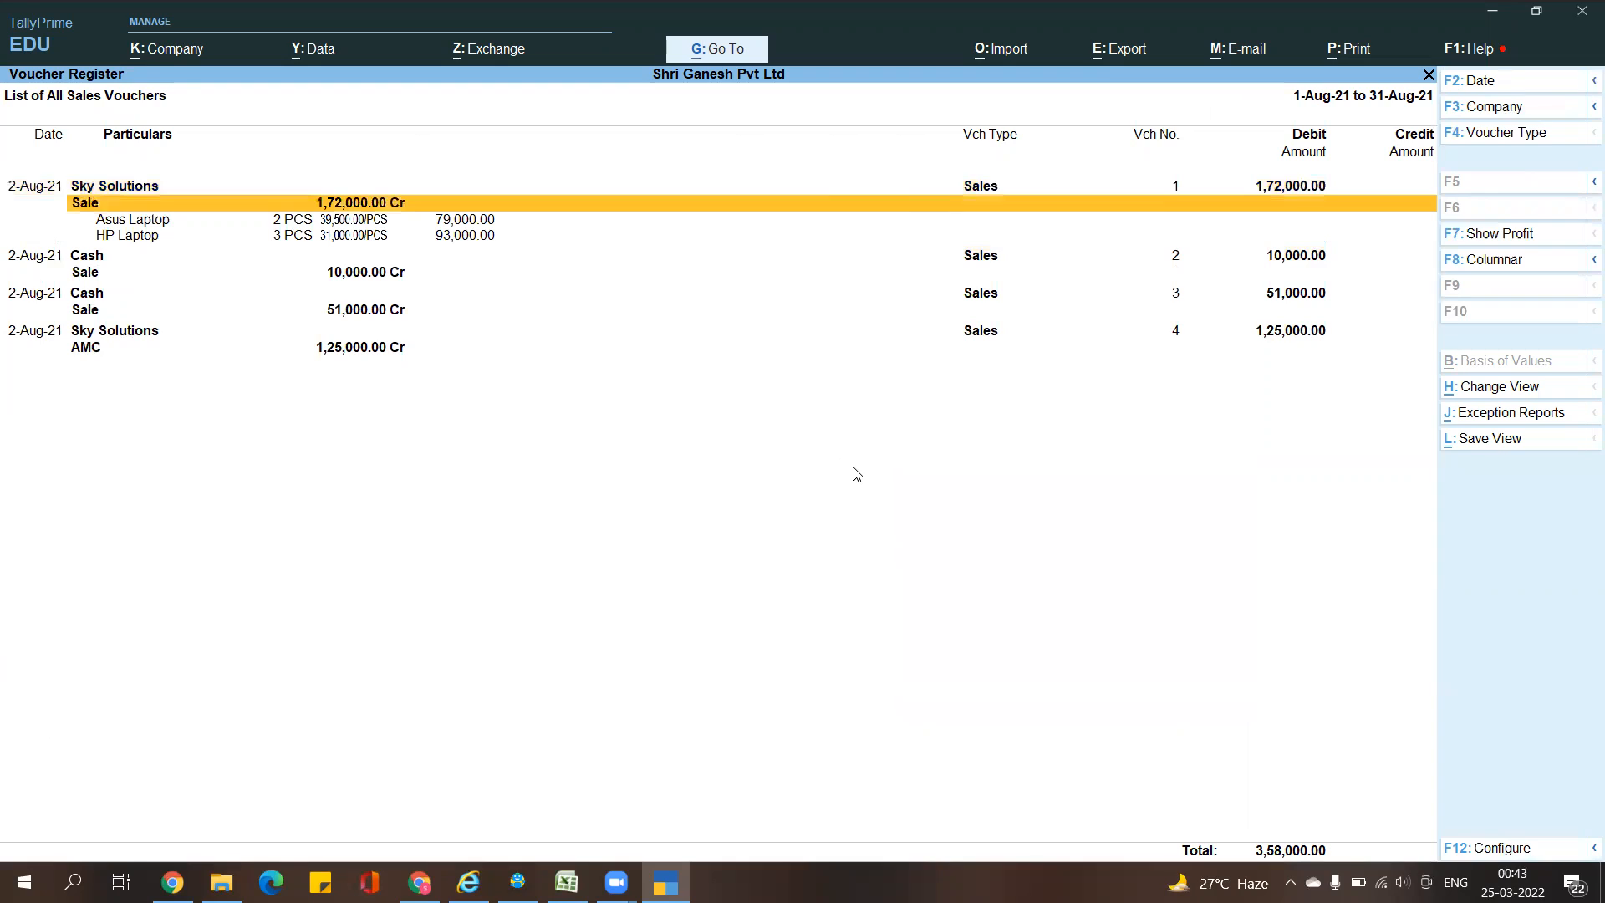
pyautogui.press('Down')
pyautogui.press('Down')
pyautogui.press('Up')
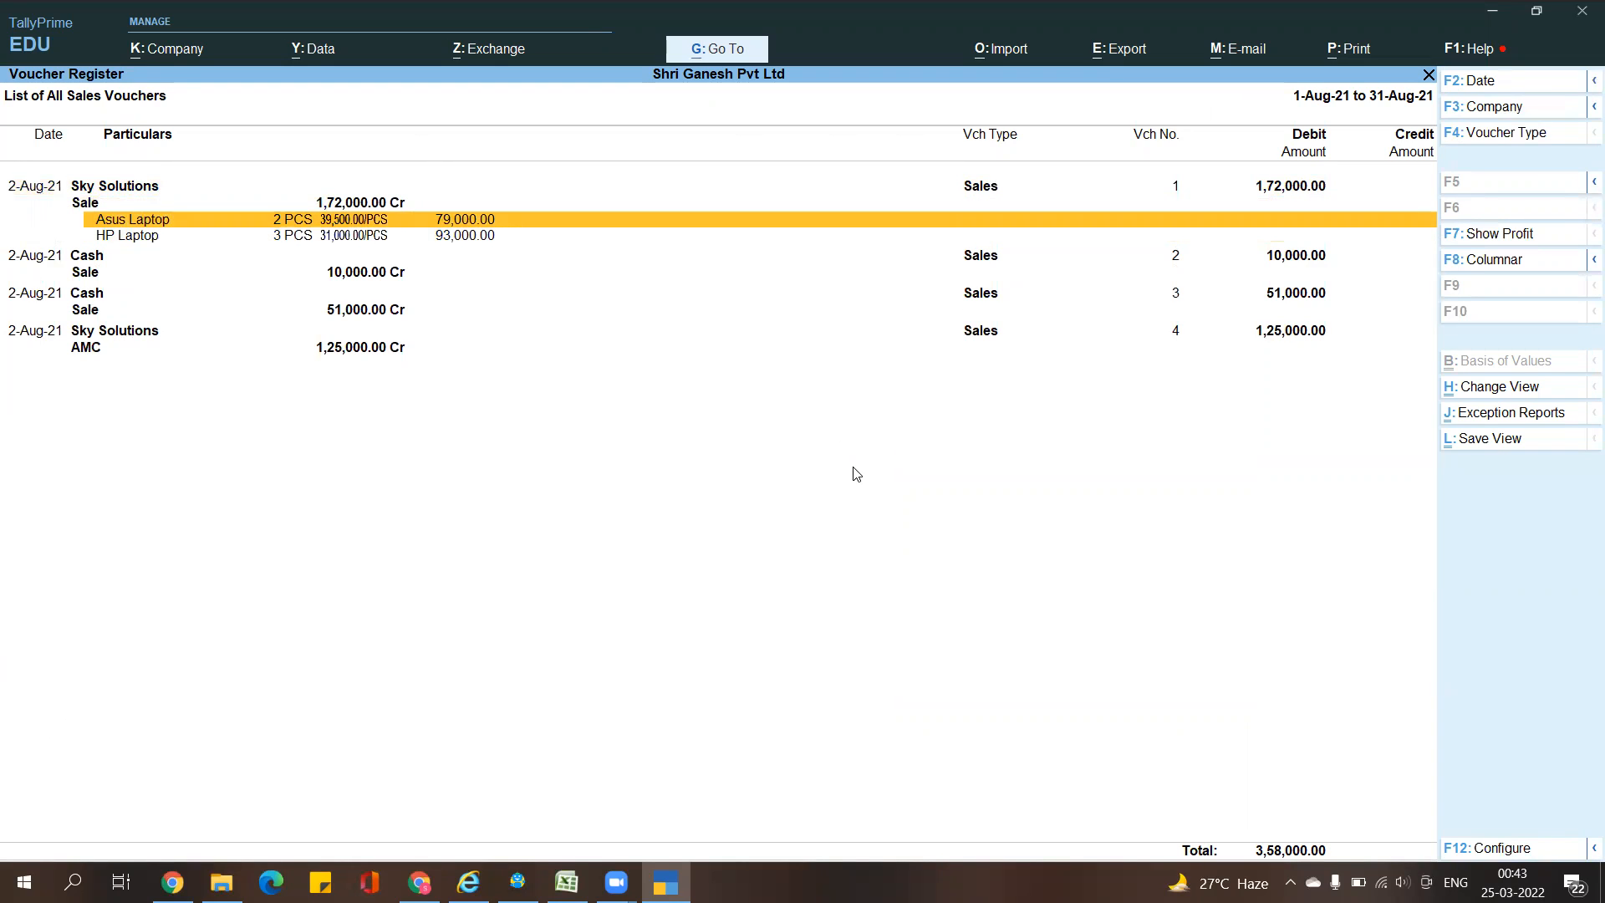
pyautogui.press('Escape')
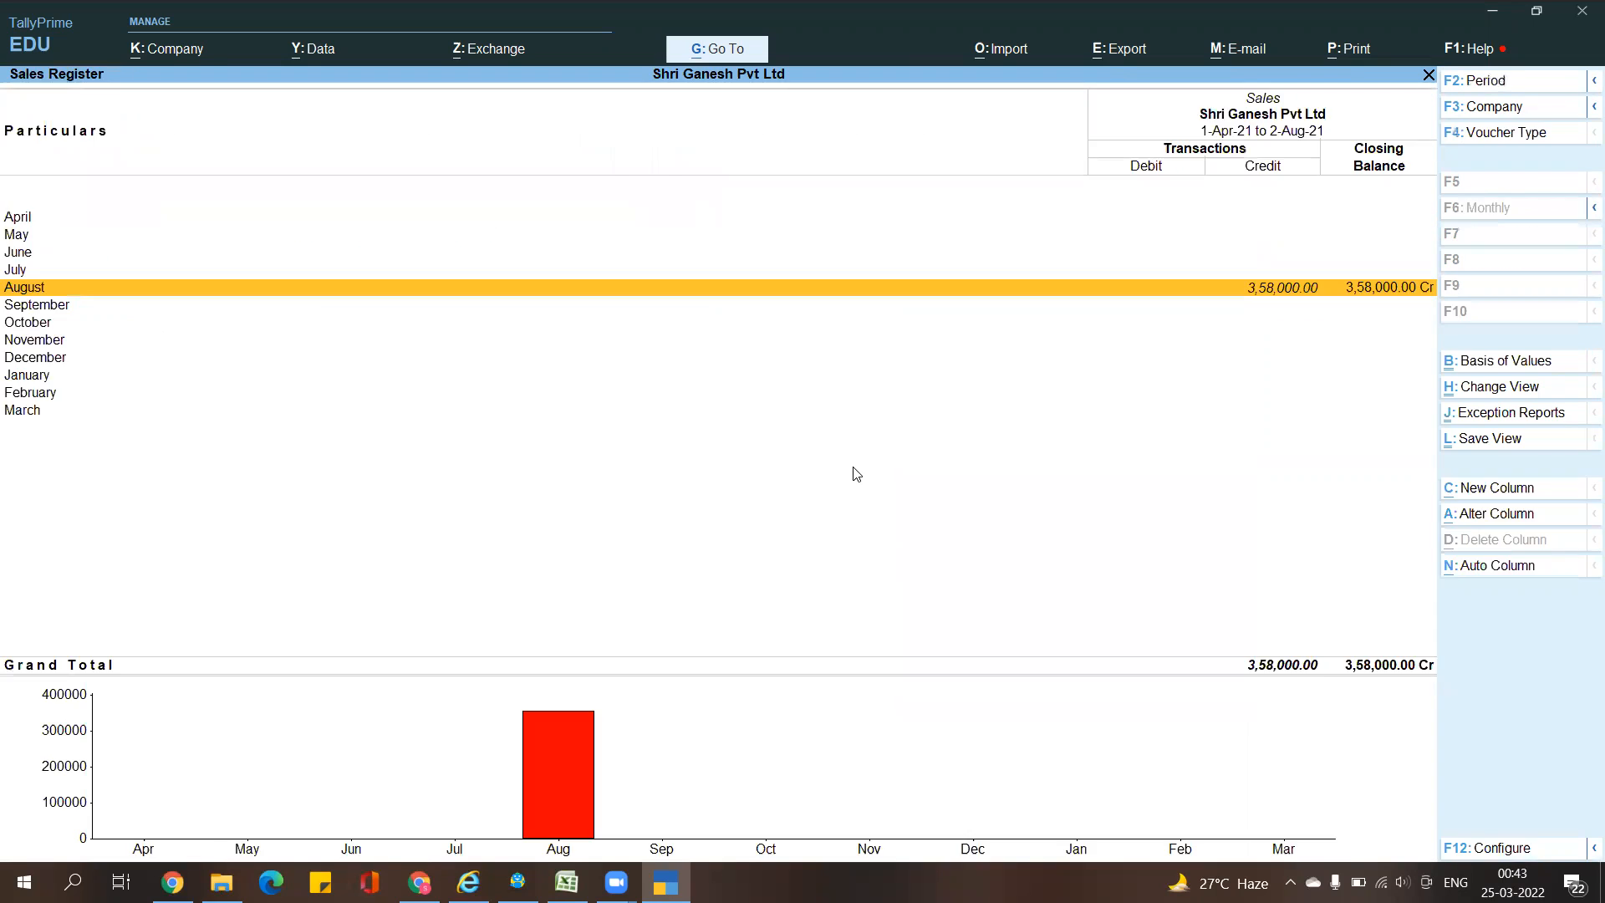
pyautogui.press('Escape')
pyautogui.press('Escape')
pyautogui.press('Escape')
# Reopen the Account Books list from the additional reports
pyautogui.press('Return')
pyautogui.press('Down')
pyautogui.press('Down')
pyautogui.press('Down')
pyautogui.press('Down')
pyautogui.press('Down')
pyautogui.press('Up')
pyautogui.press('Up')
pyautogui.press('Up')
pyautogui.press('Up')
pyautogui.press('Down')
pyautogui.press('Down')
pyautogui.press('Down')
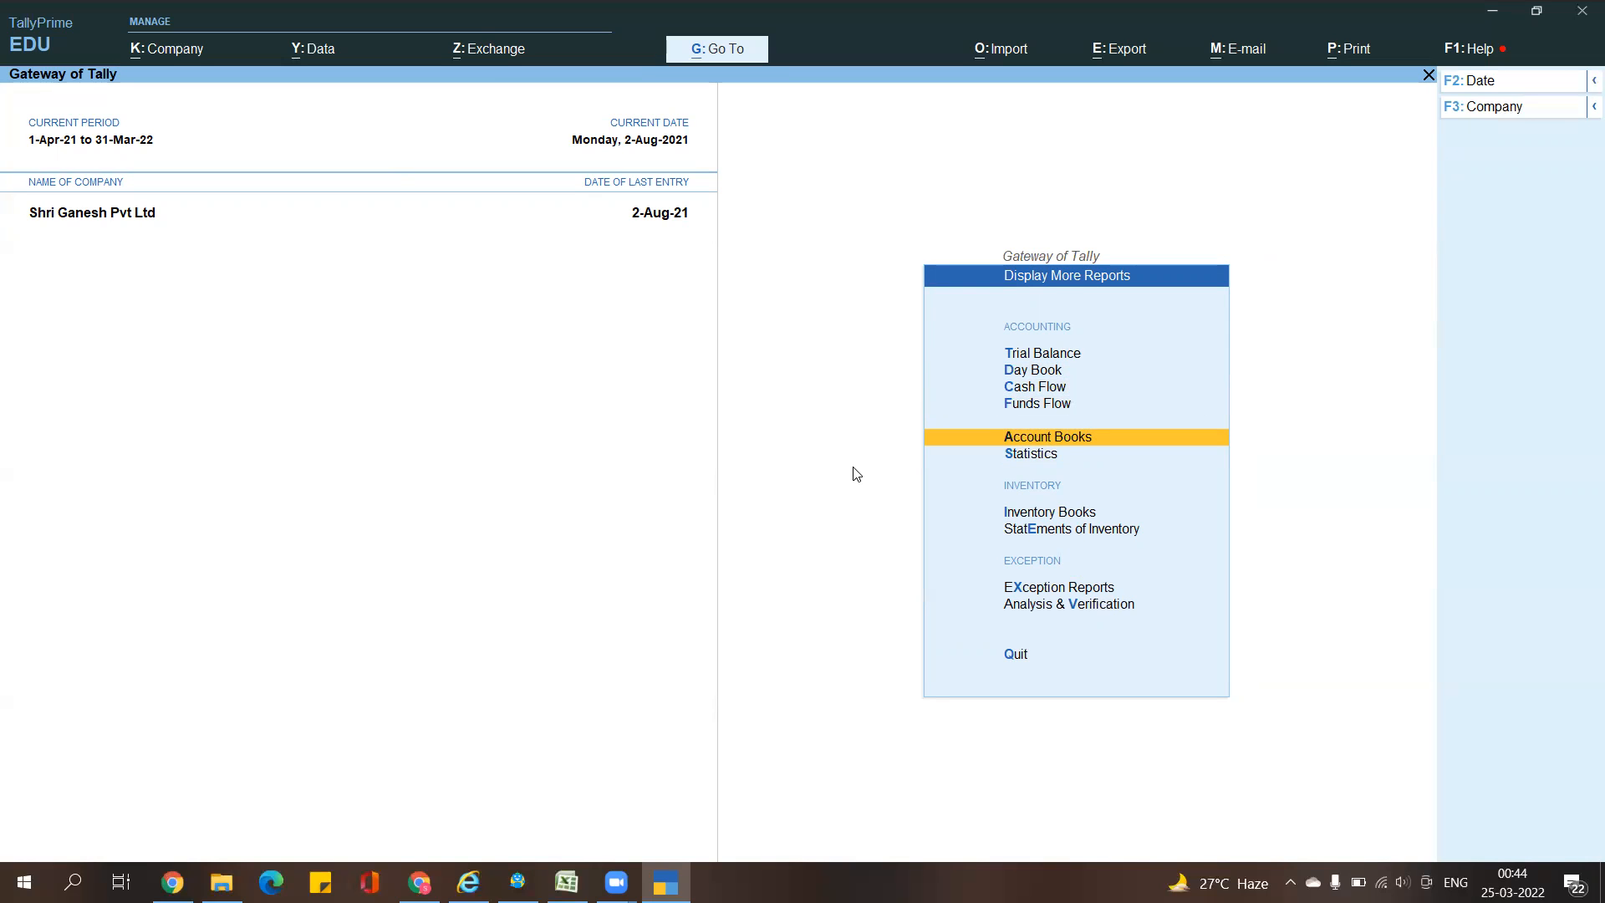
pyautogui.press('Return')
# Open the Sales Register again and list the sales vouchers for August
pyautogui.press('Down')
pyautogui.press('Down')
pyautogui.press('Down')
pyautogui.press('Down')
pyautogui.press('Down')
pyautogui.press('Down')
pyautogui.press('Down')
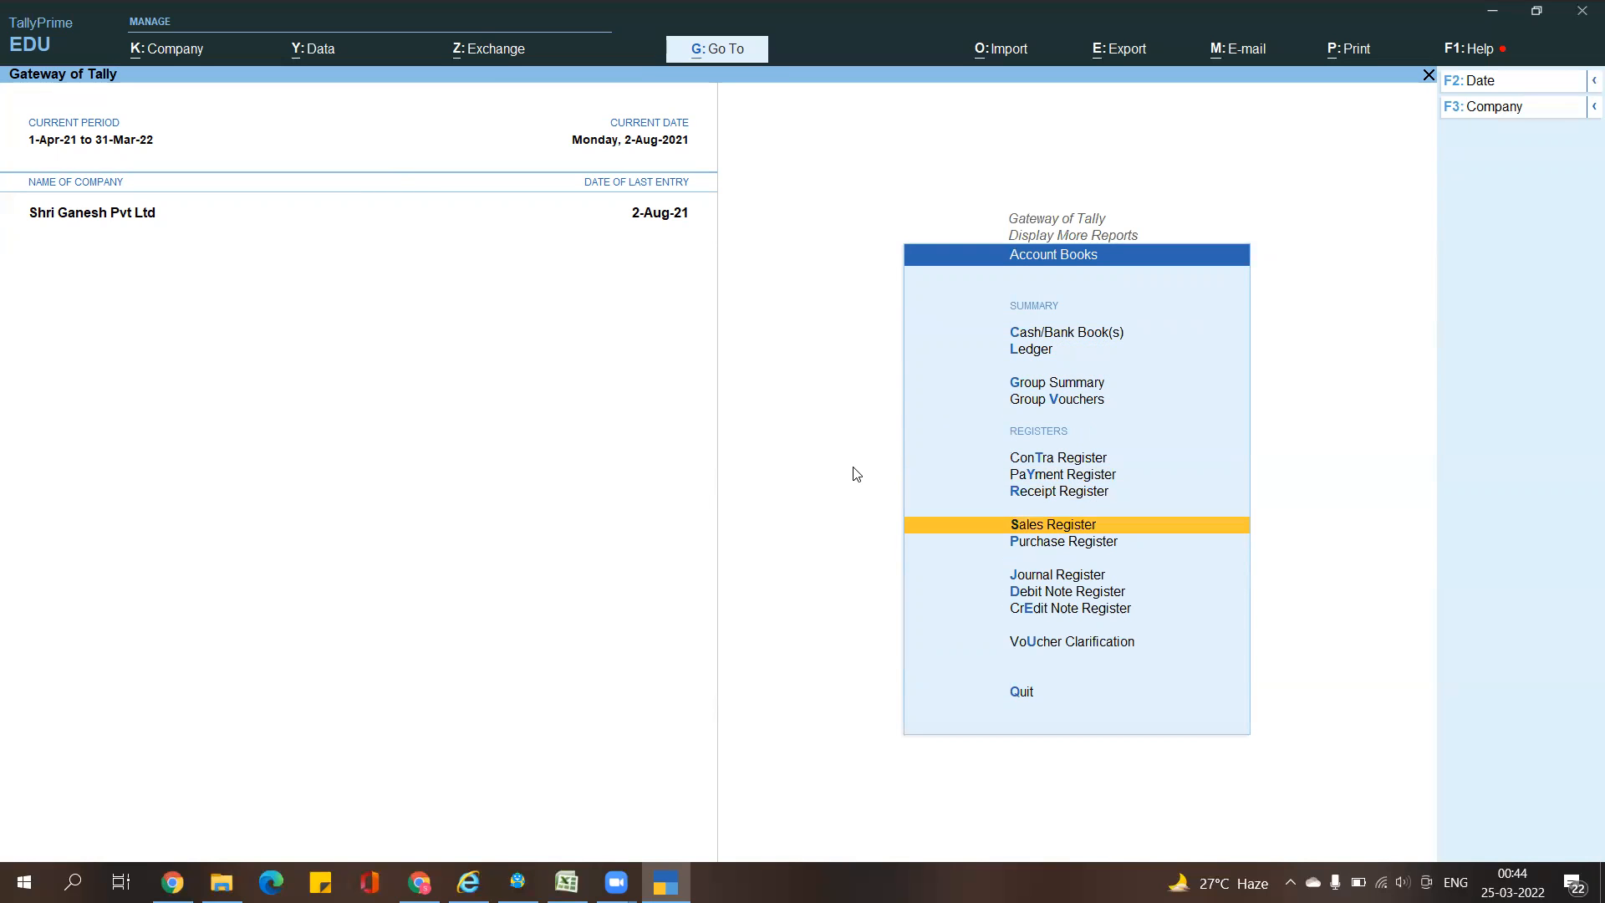
pyautogui.press('Return')
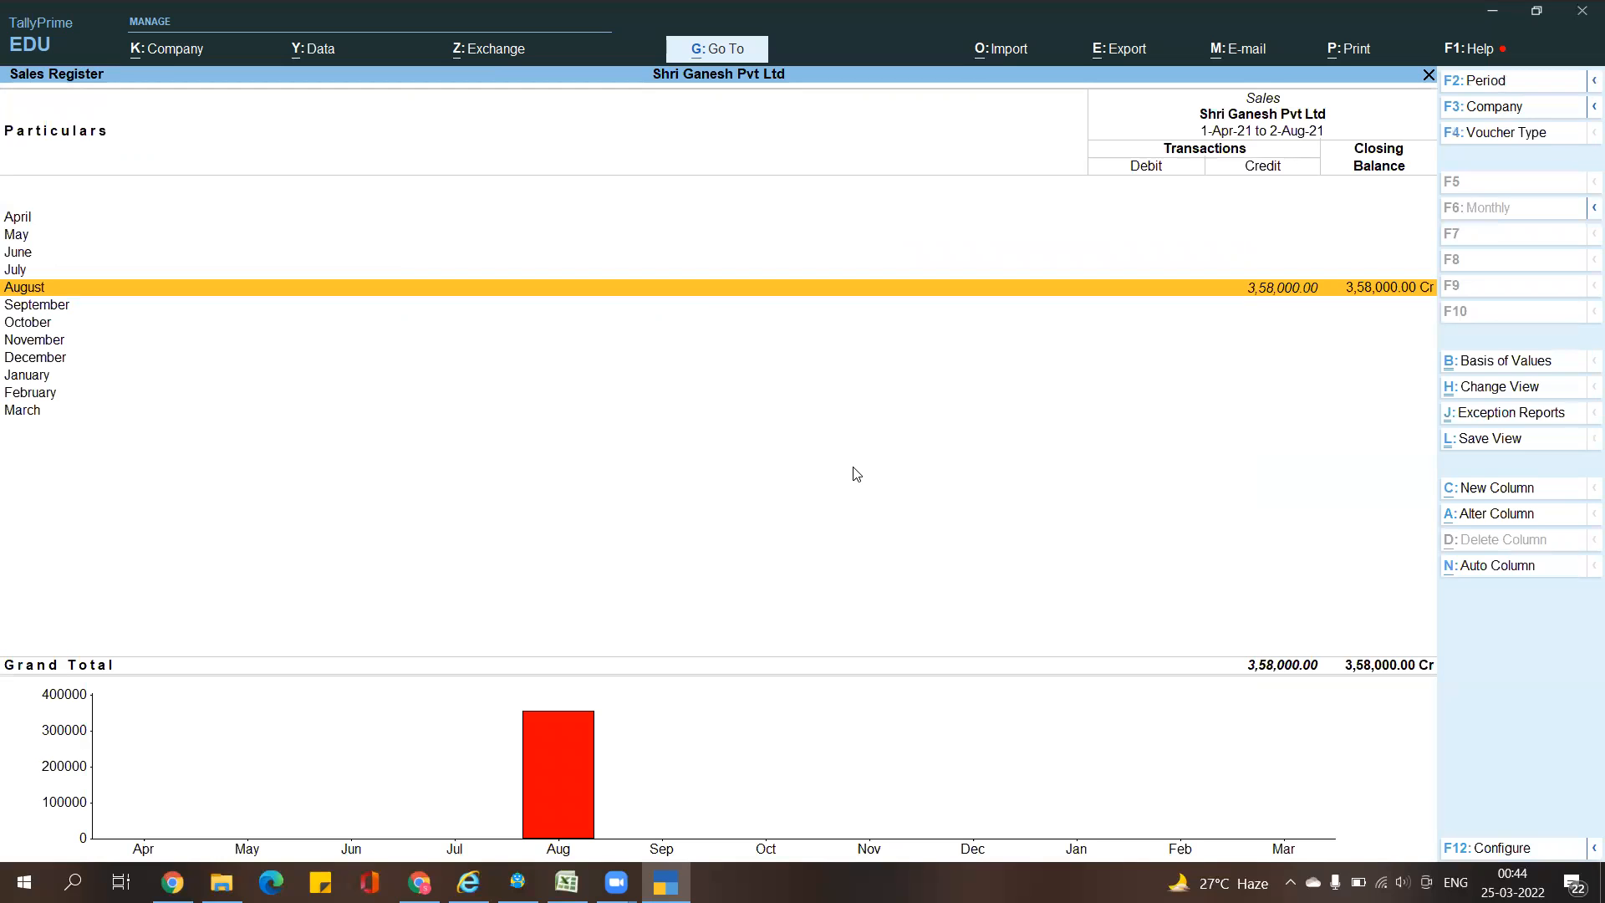
pyautogui.press('Return')
pyautogui.press('F2')
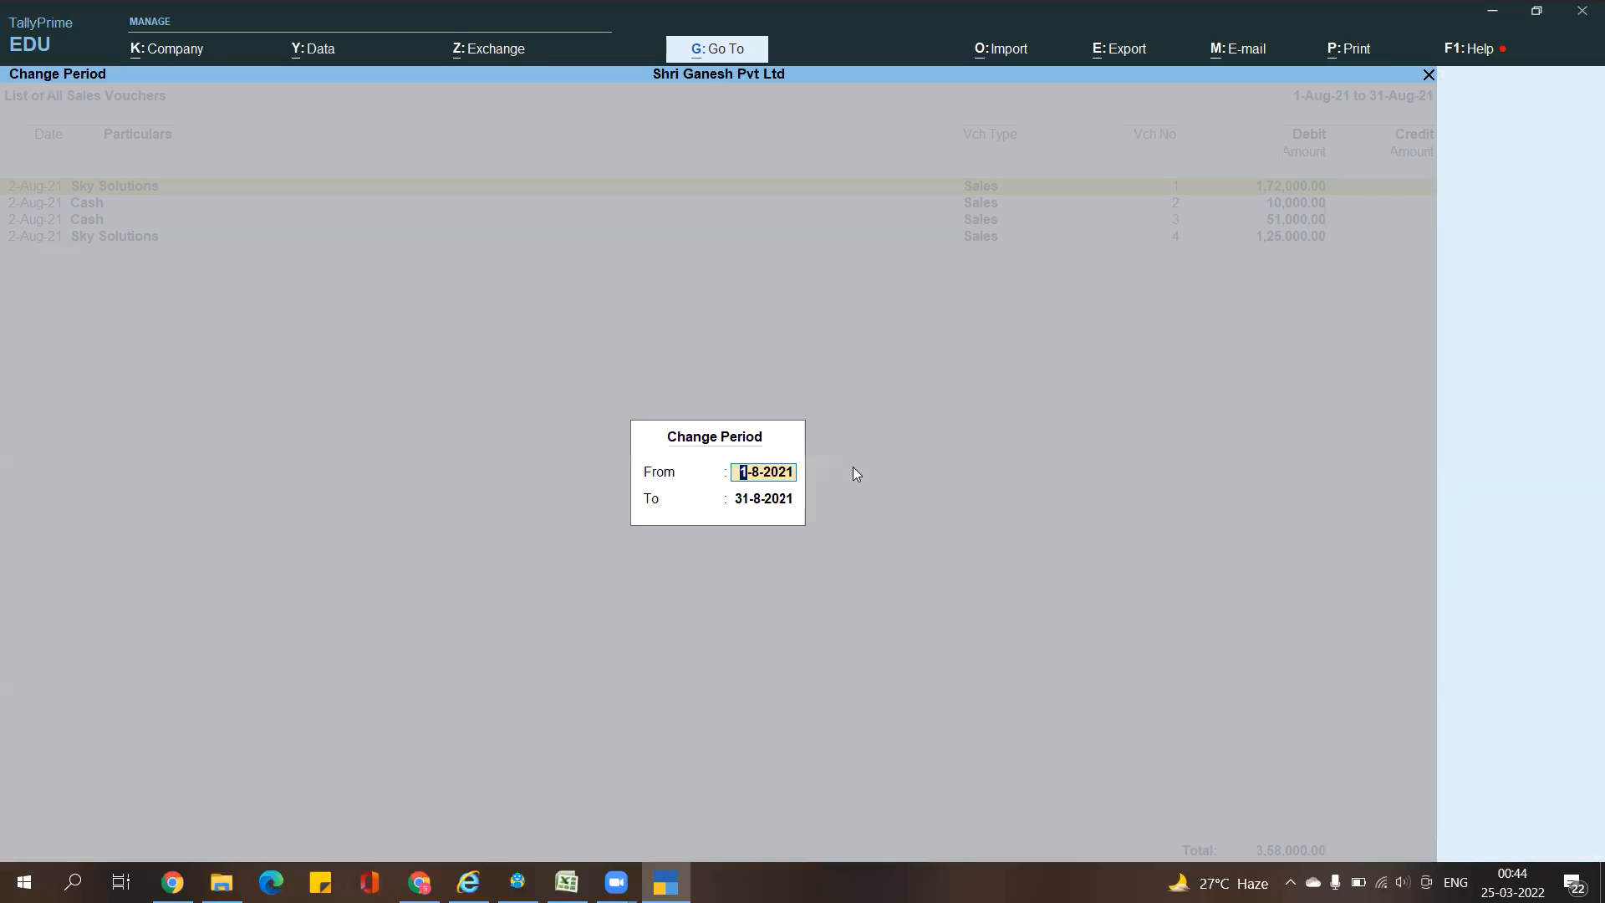
pyautogui.press('Escape')
pyautogui.press('Escape')
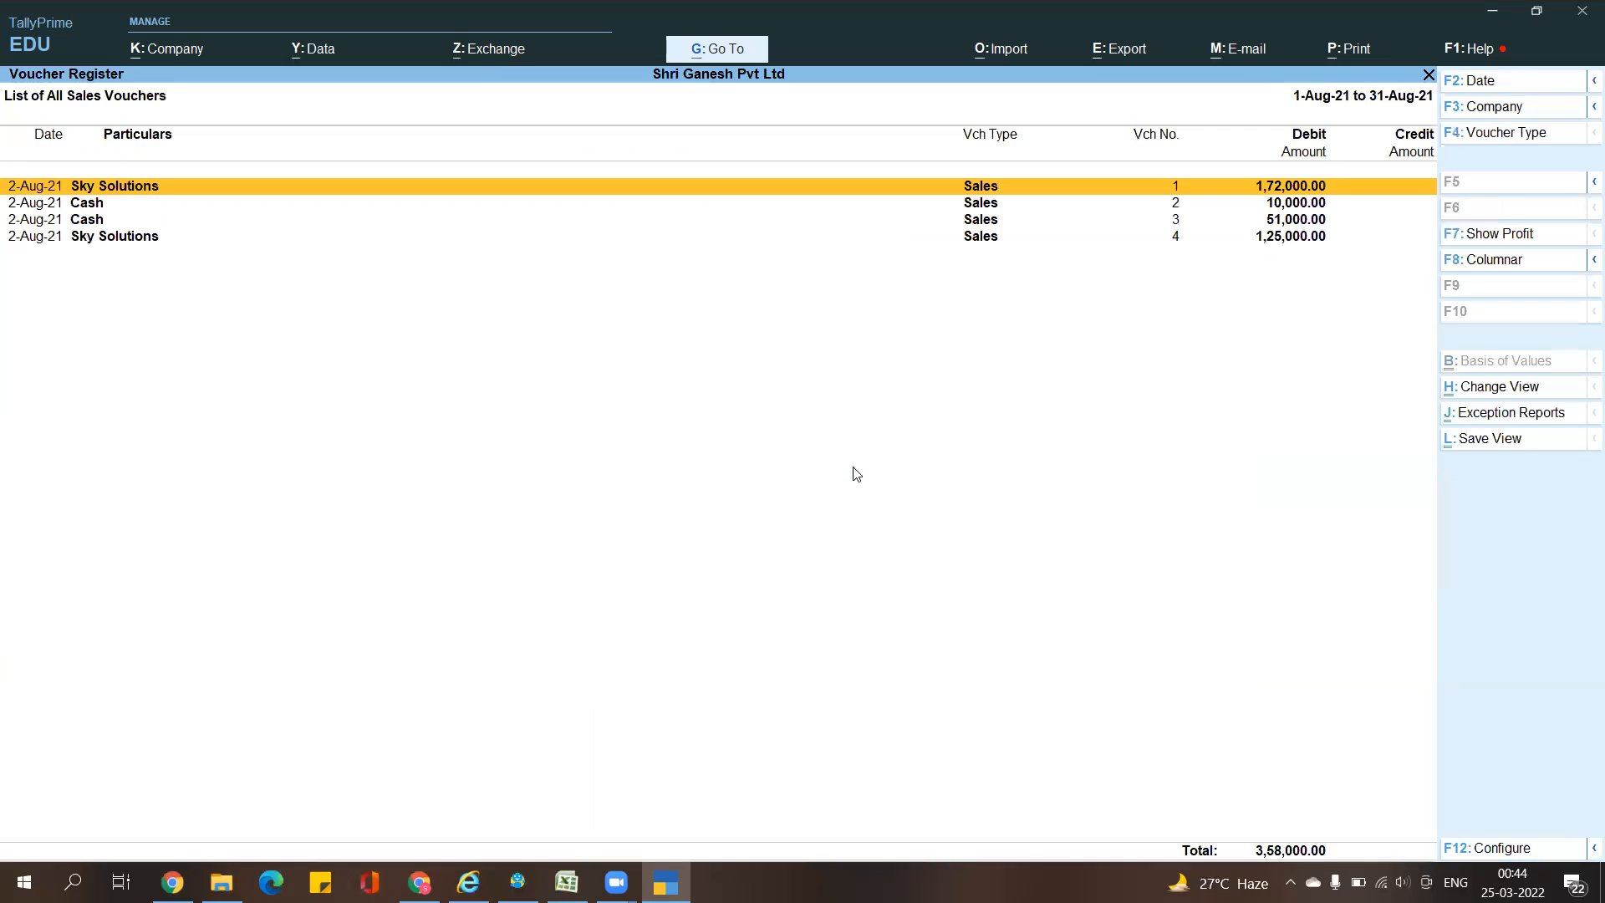
# Configure the August sales voucher list with the Detailed format and Show Inventory details set to Yes
pyautogui.press('F12')
pyautogui.press('Return')
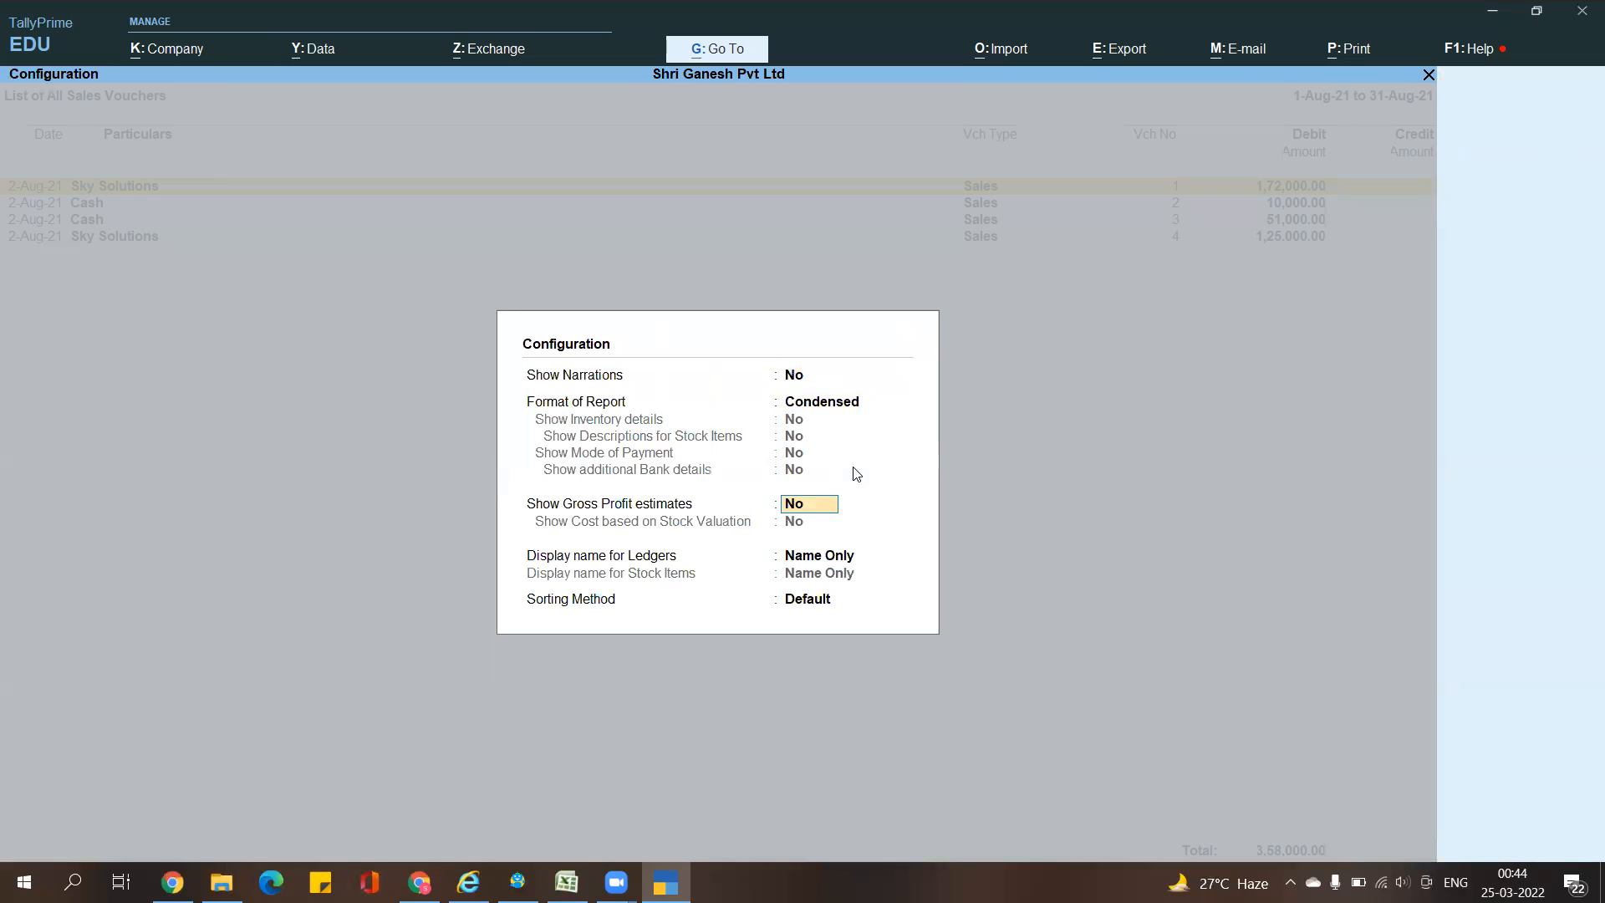
pyautogui.press('Up')
pyautogui.press('Return')
pyautogui.press('Up')
pyautogui.press('Down')
pyautogui.press('Return')
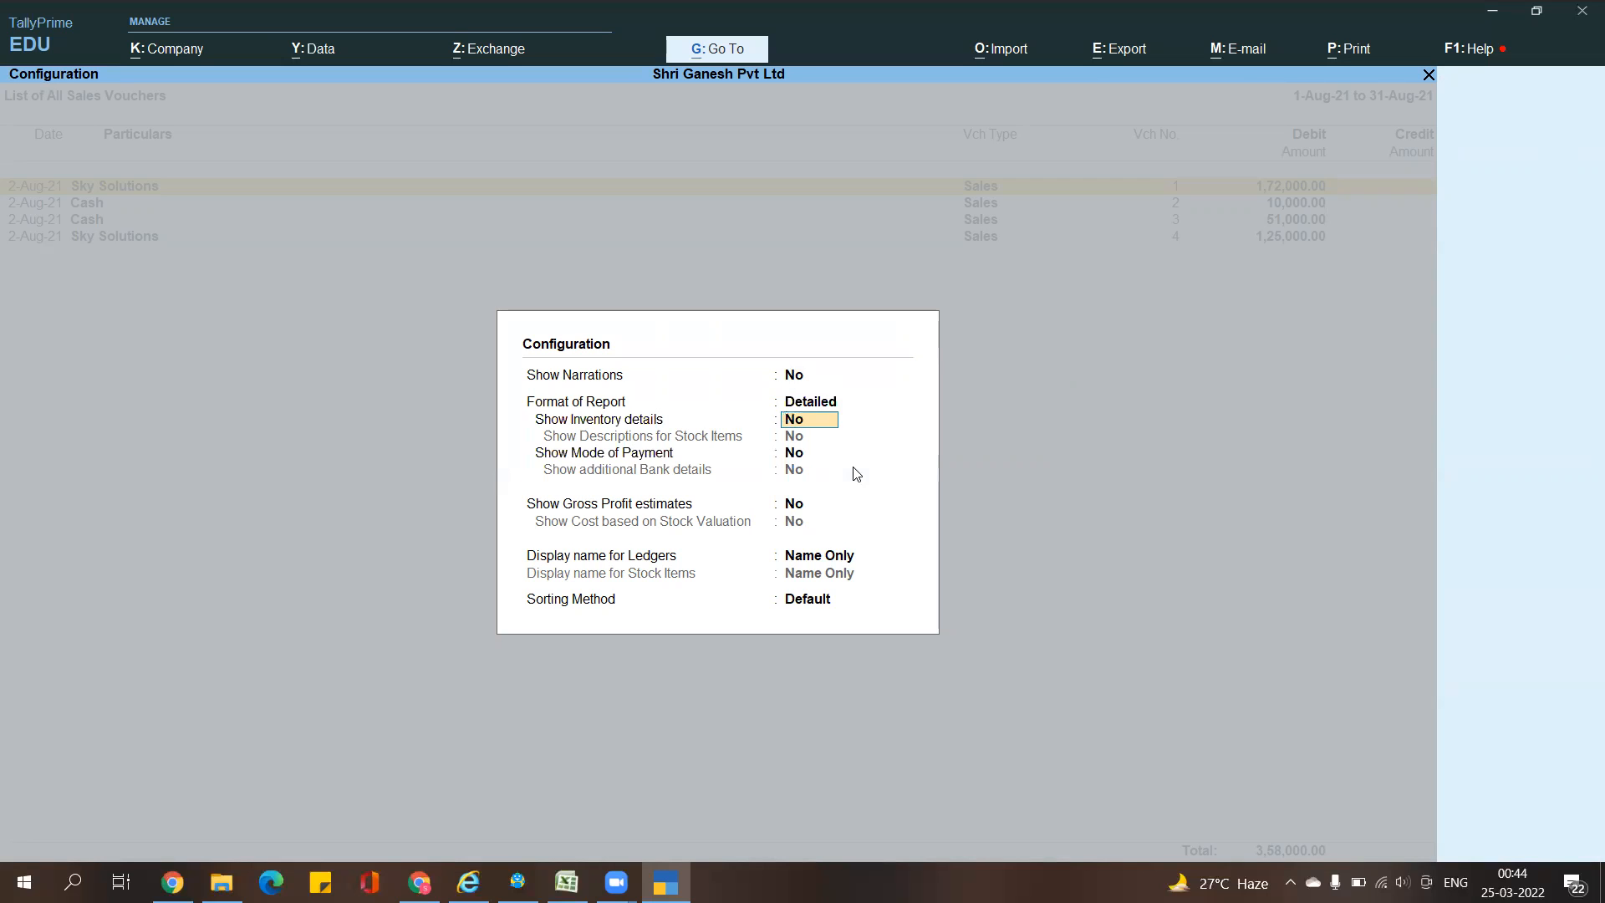
pyautogui.press('y')
pyautogui.hotkey('ctrl', 'a')
# Examine the ledger and stock item lines of all August sales vouchers, then go back to the Gateway of Tally
pyautogui.press('Down')
pyautogui.press('Down')
pyautogui.press('Down')
pyautogui.press('Down')
pyautogui.press('Down')
pyautogui.press('Down')
pyautogui.press('Down')
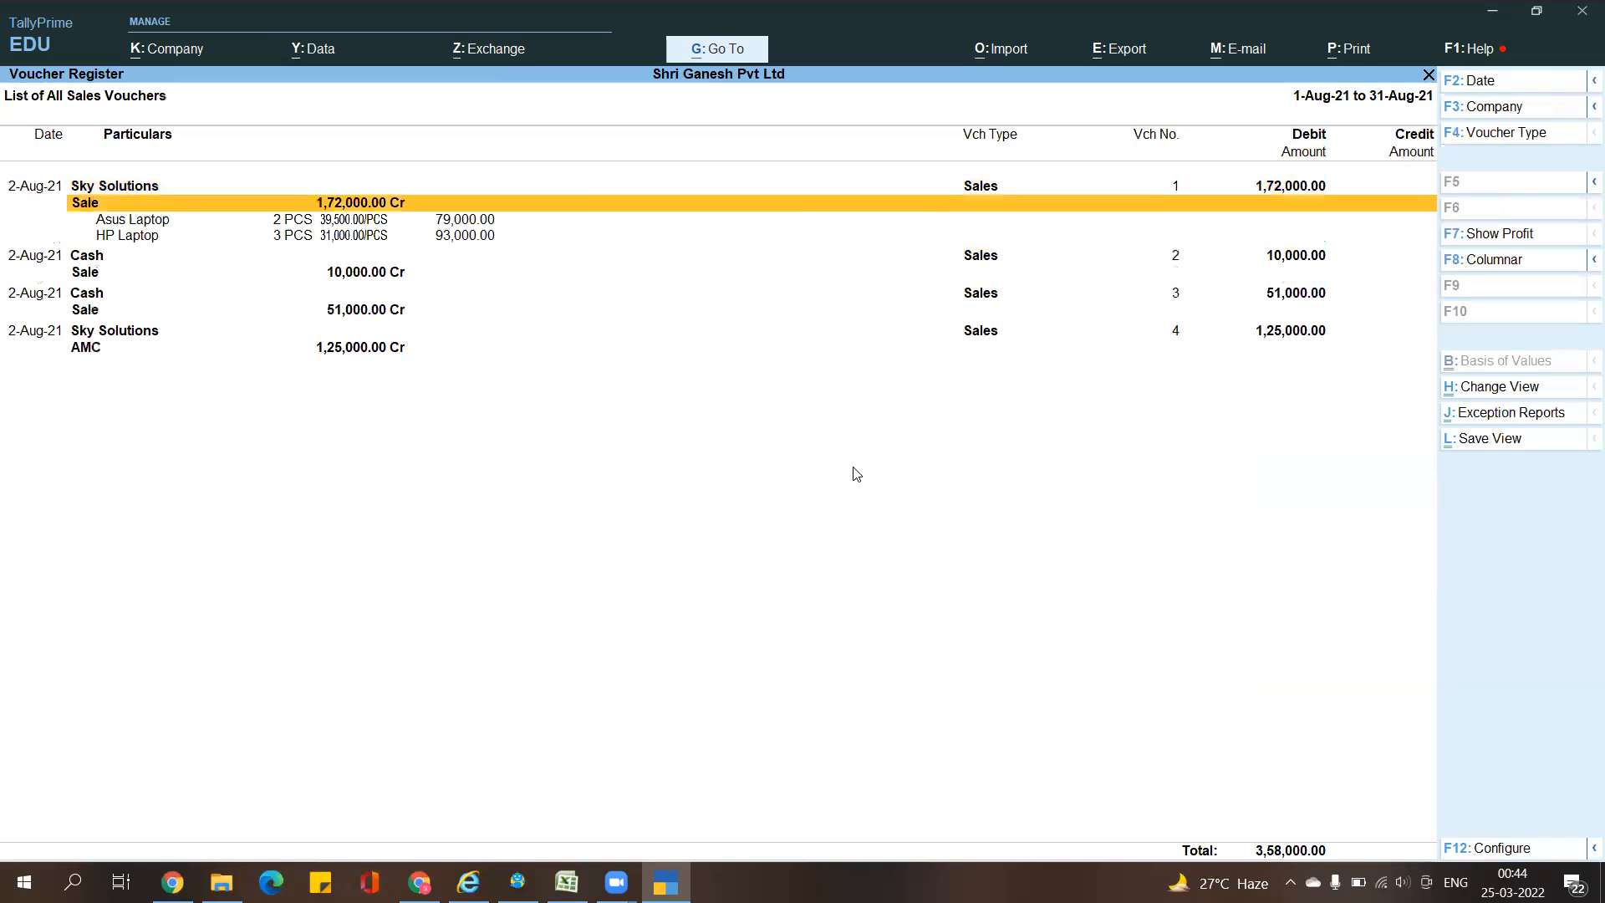
pyautogui.press('Down')
pyautogui.press('Up')
pyautogui.press('Up')
pyautogui.press('Up')
pyautogui.press('Up')
pyautogui.press('Up')
pyautogui.press('Up')
pyautogui.press('Up')
pyautogui.press('Up')
pyautogui.press('Down')
pyautogui.press('Down')
pyautogui.press('Down')
pyautogui.press('Up')
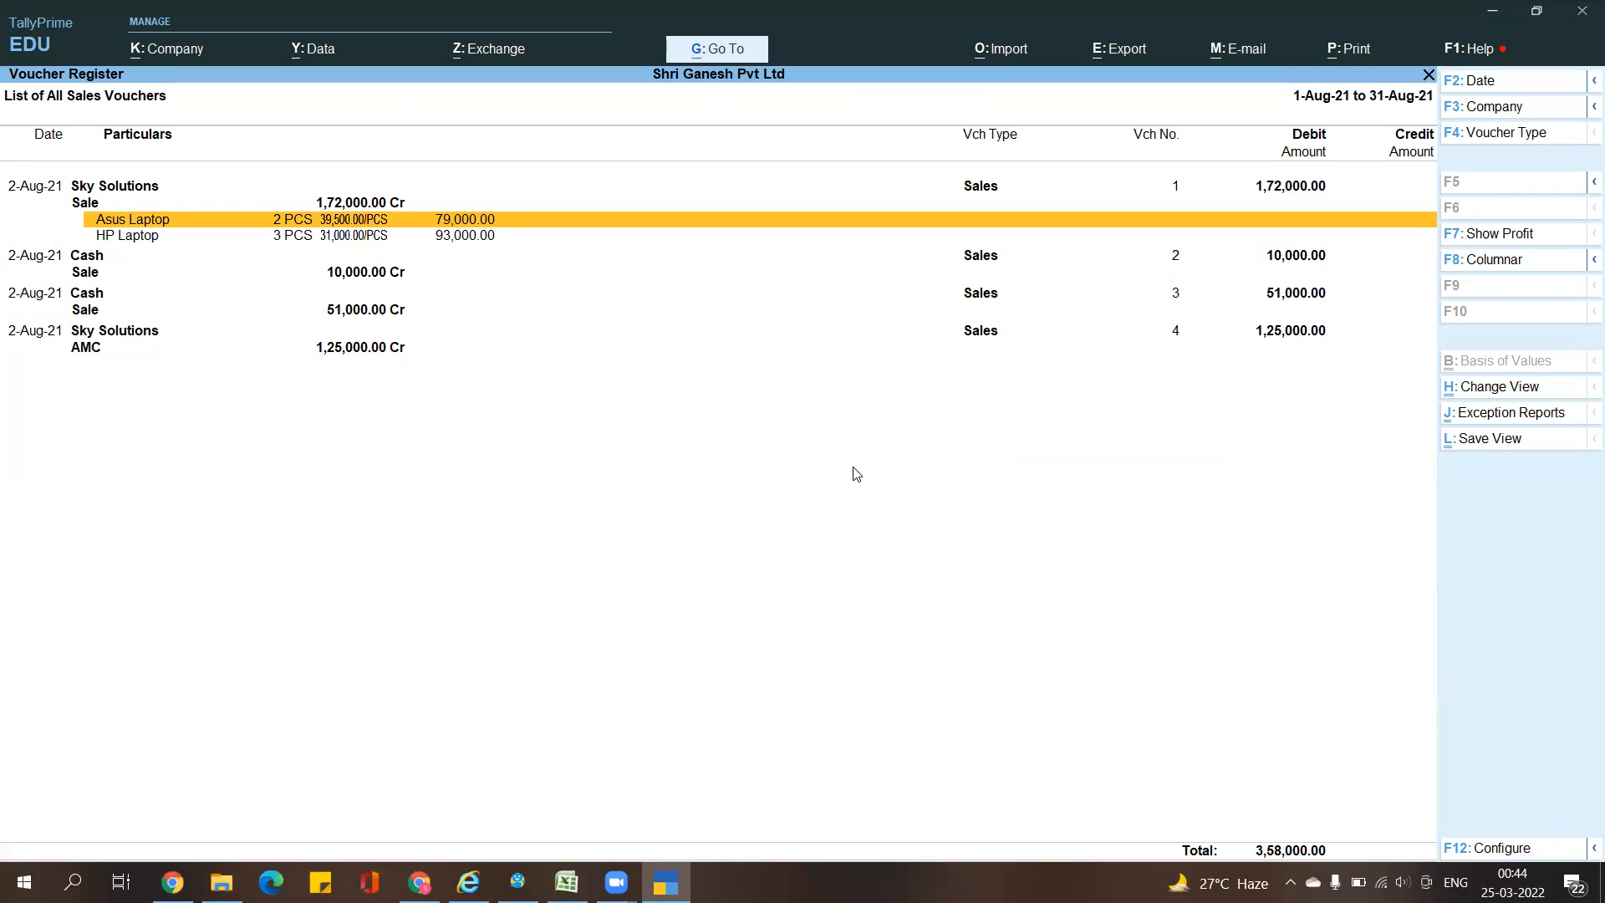
pyautogui.press('Escape')
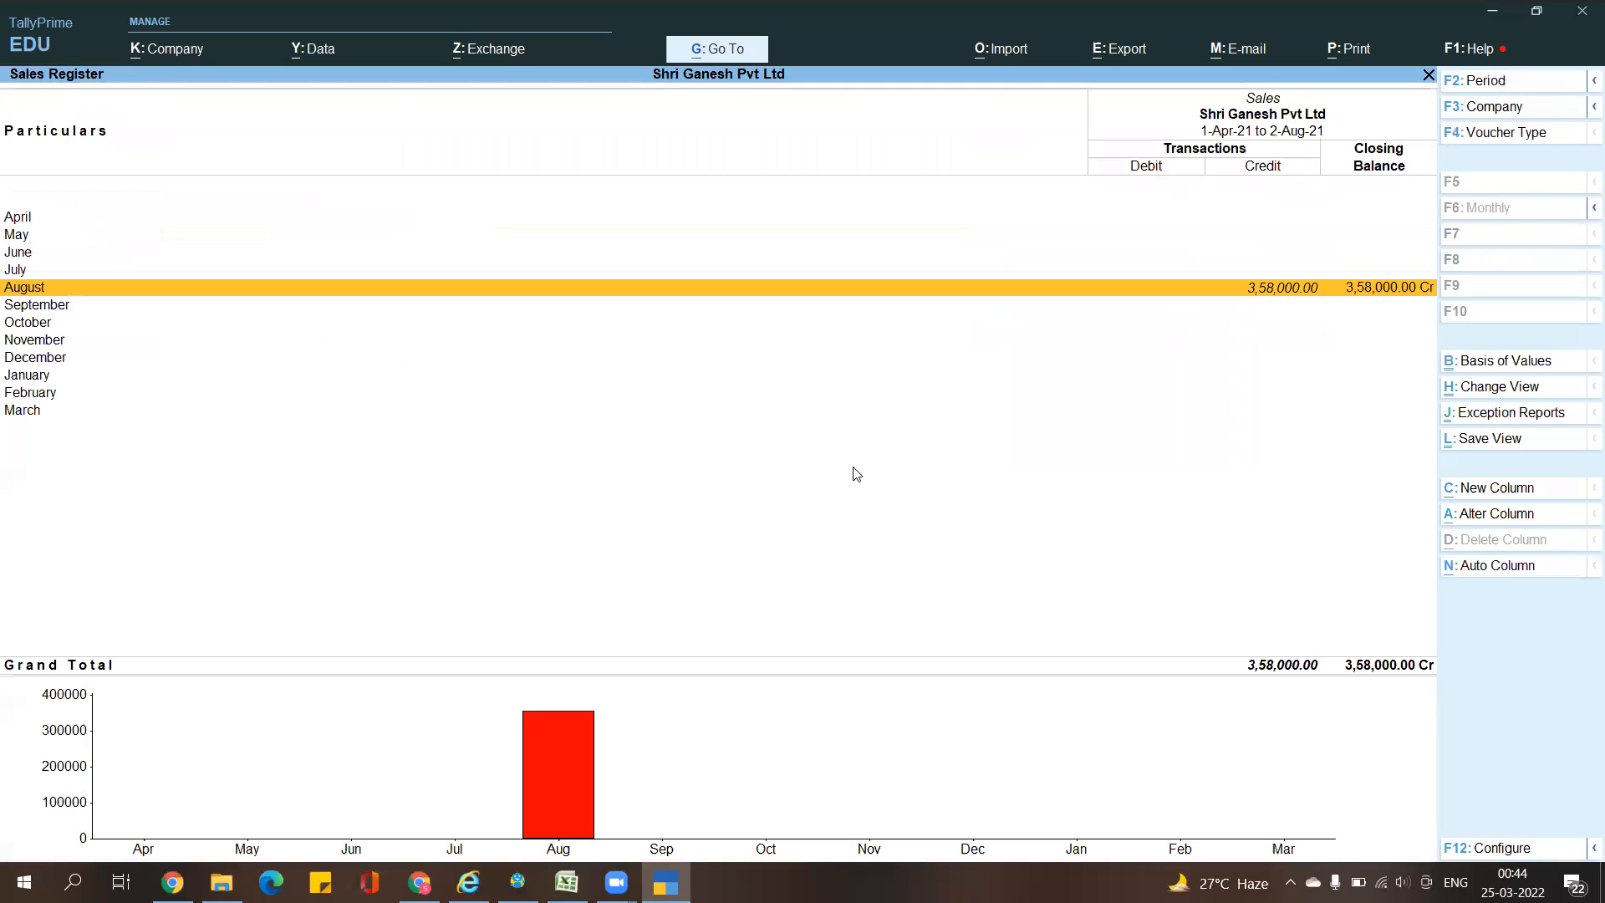
pyautogui.press('Escape')
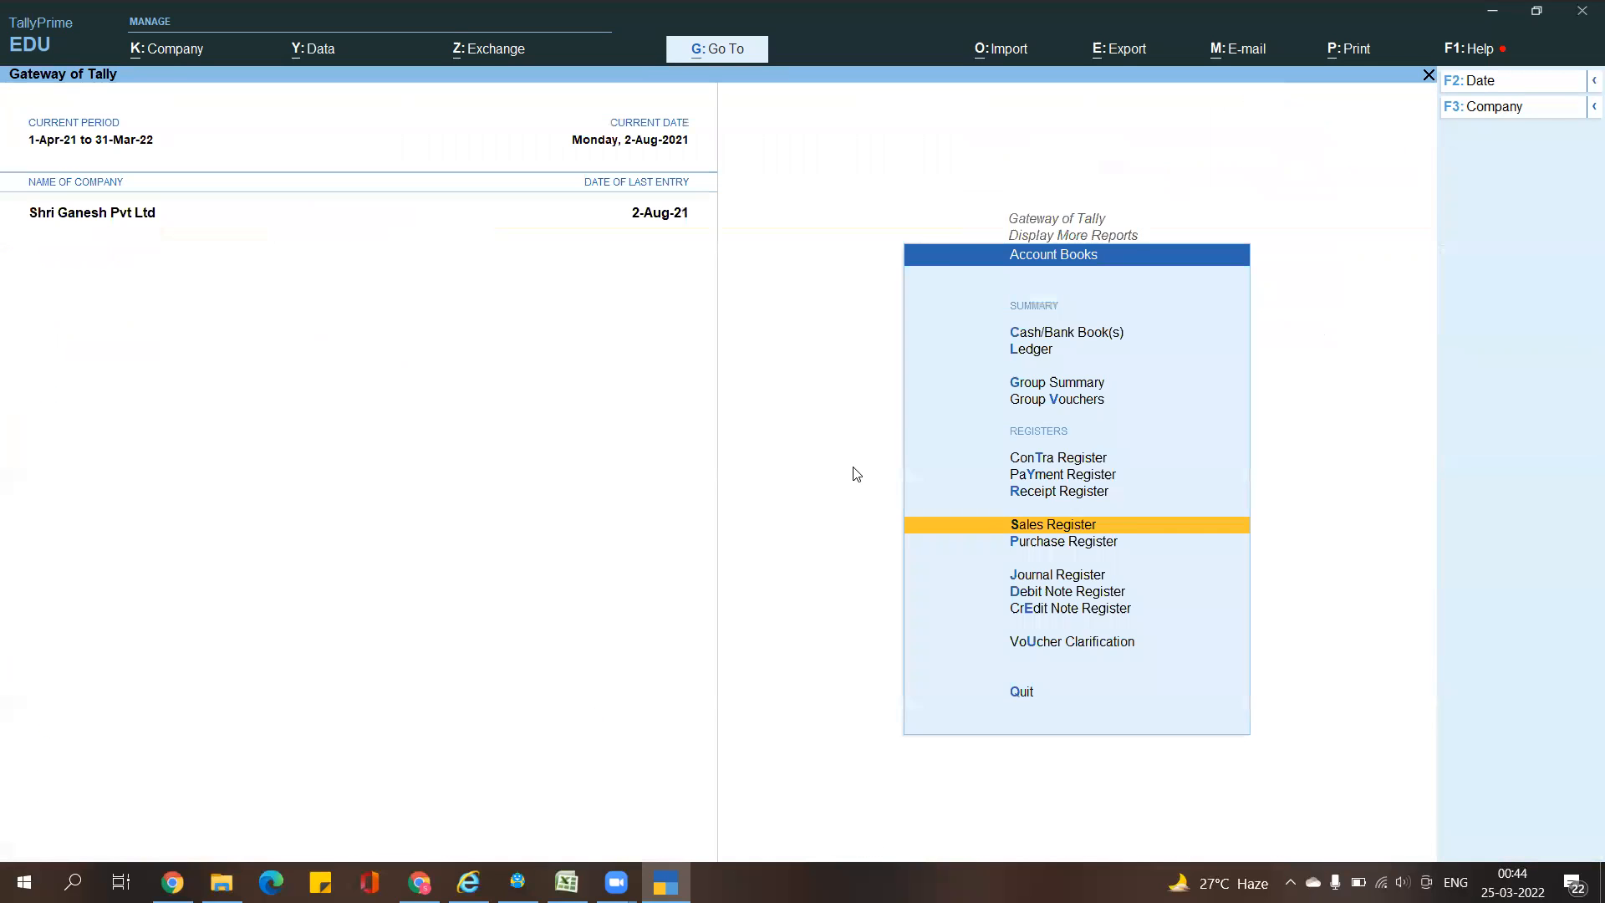
pyautogui.press('Escape')
pyautogui.press('Escape')
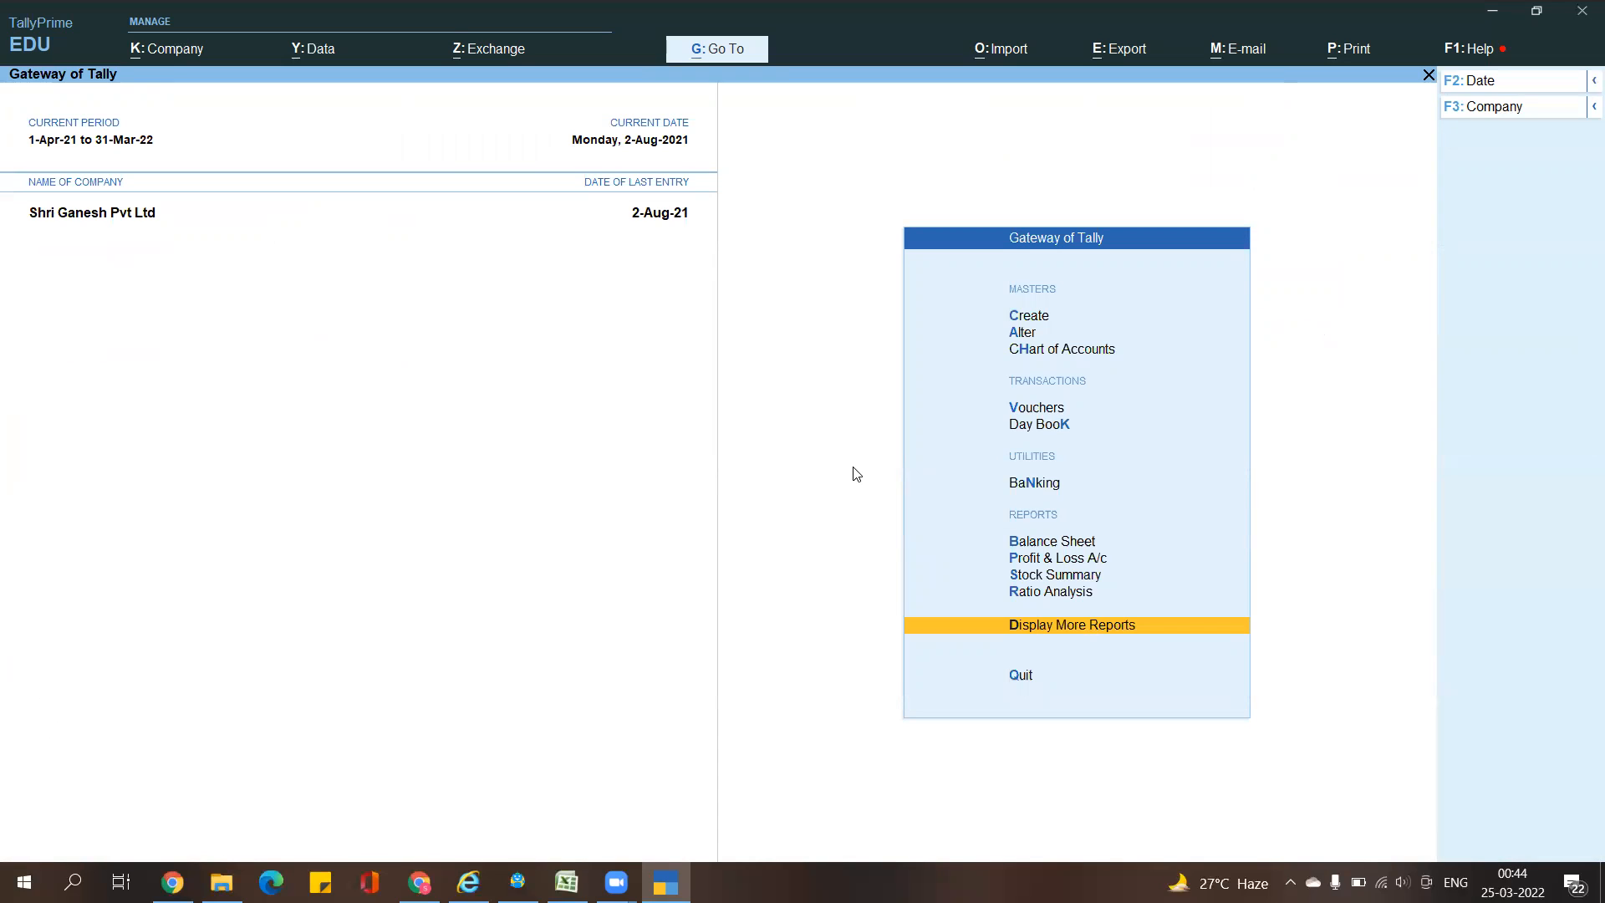
# Find the Sales Register by searching for "Sale" in Go To, and open its August vouchers
pyautogui.press('alt')
pyautogui.hotkey('alt', 'g')
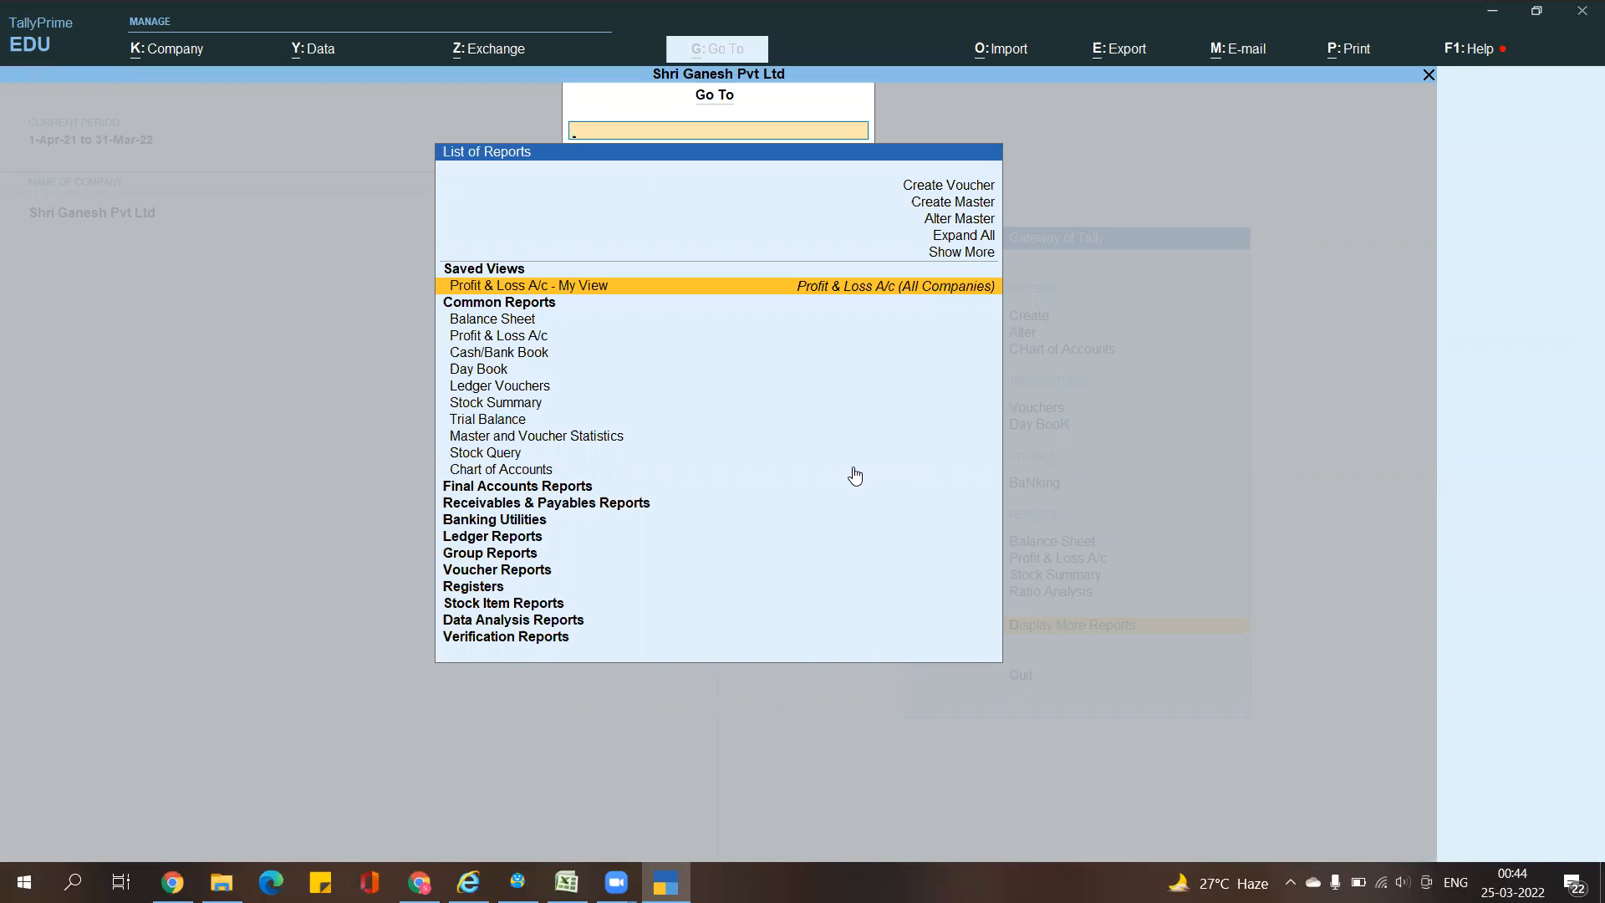
pyautogui.write('Sale')
pyautogui.press('Down')
pyautogui.press('Down')
pyautogui.press('Return')
pyautogui.press('Return')
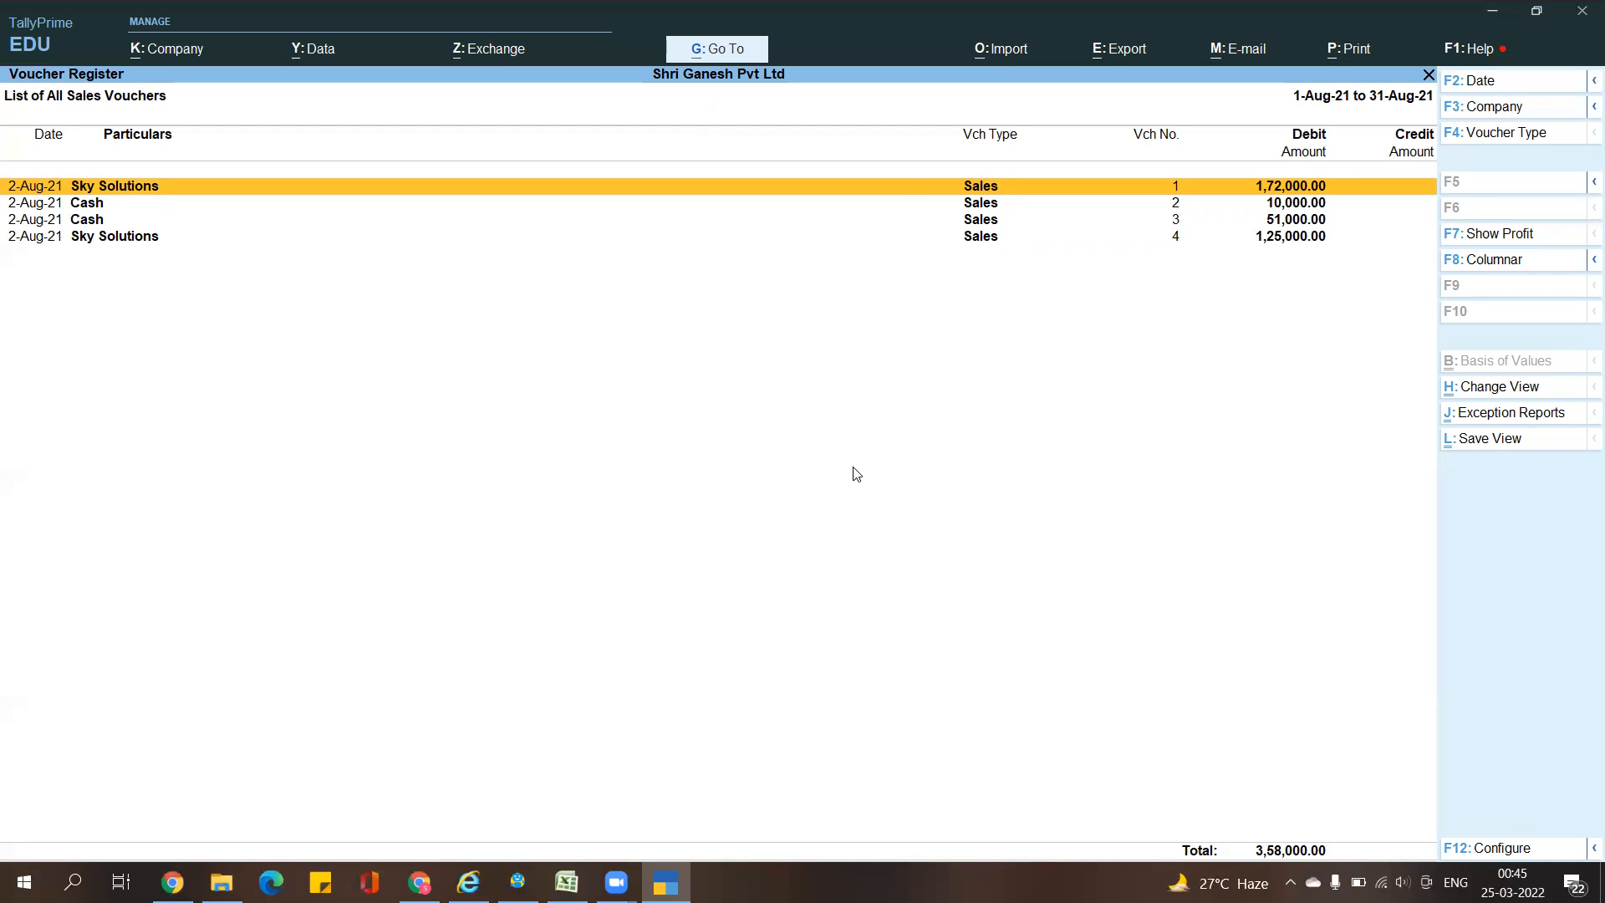
# Open the Purchase Register by searching for "Purchas" in Go To
pyautogui.hotkey('alt', 'g')
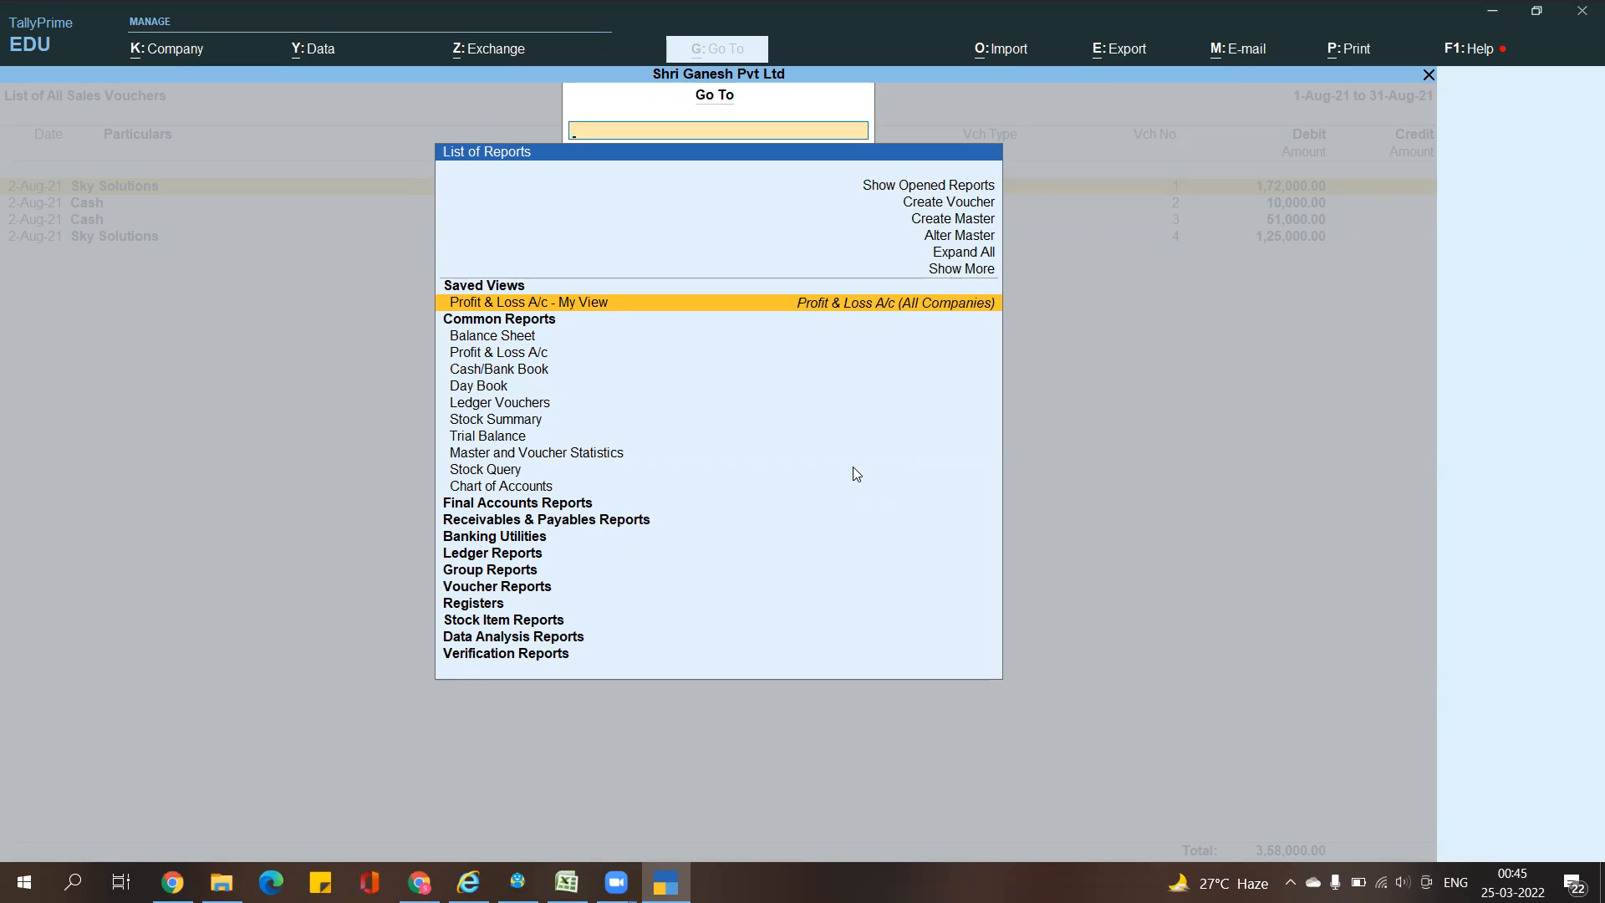
pyautogui.write('Purchas')
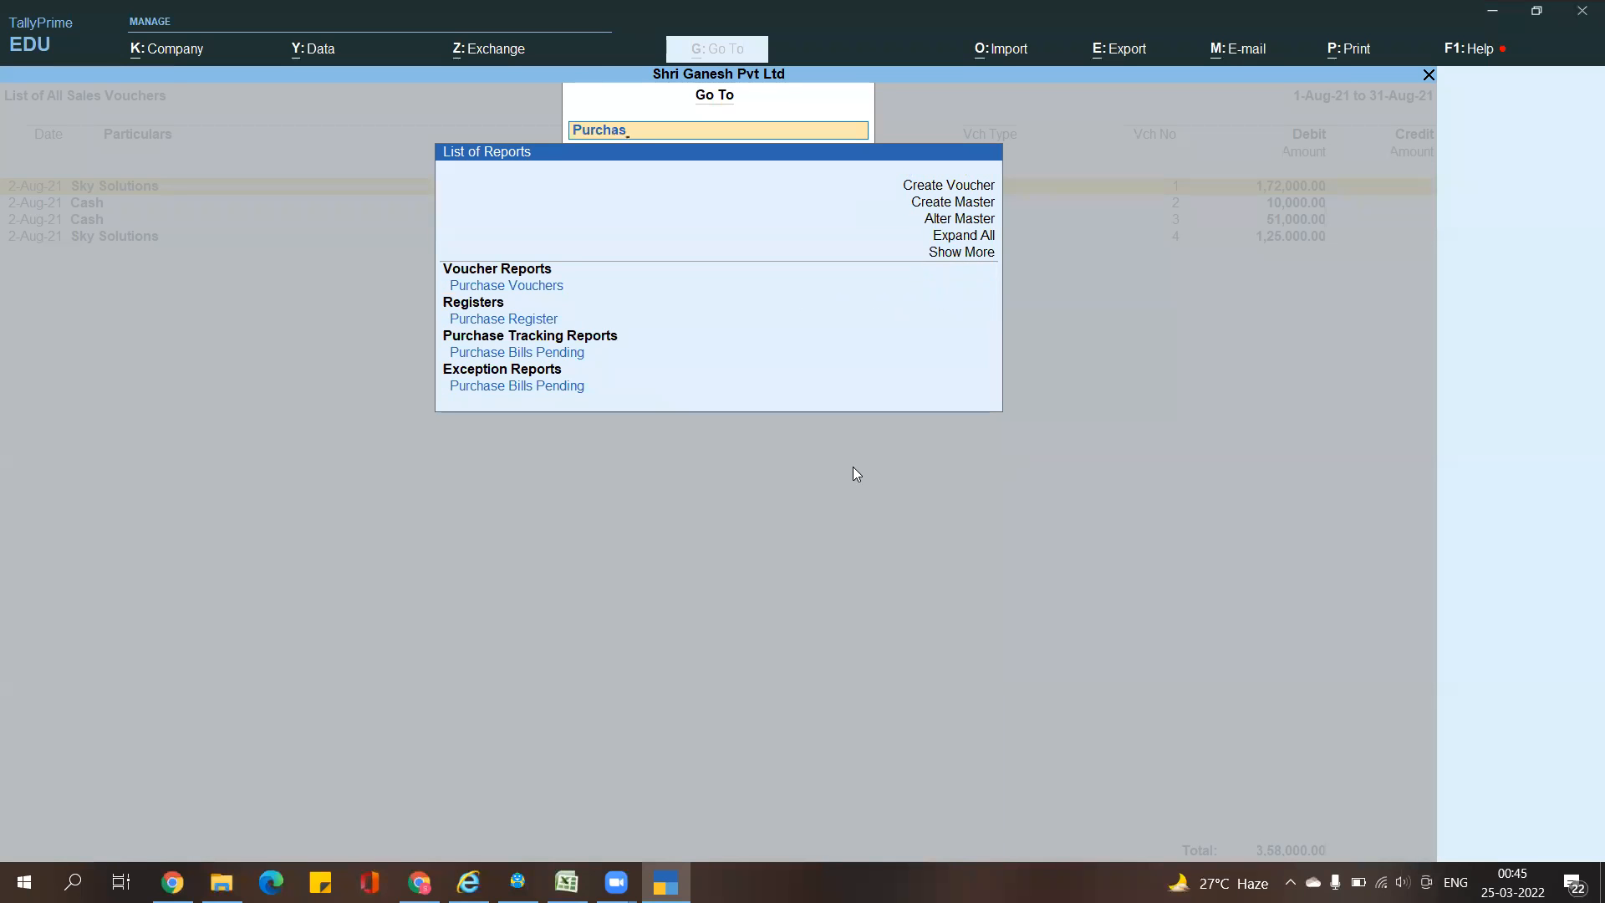
pyautogui.press('Down')
pyautogui.press('Return')
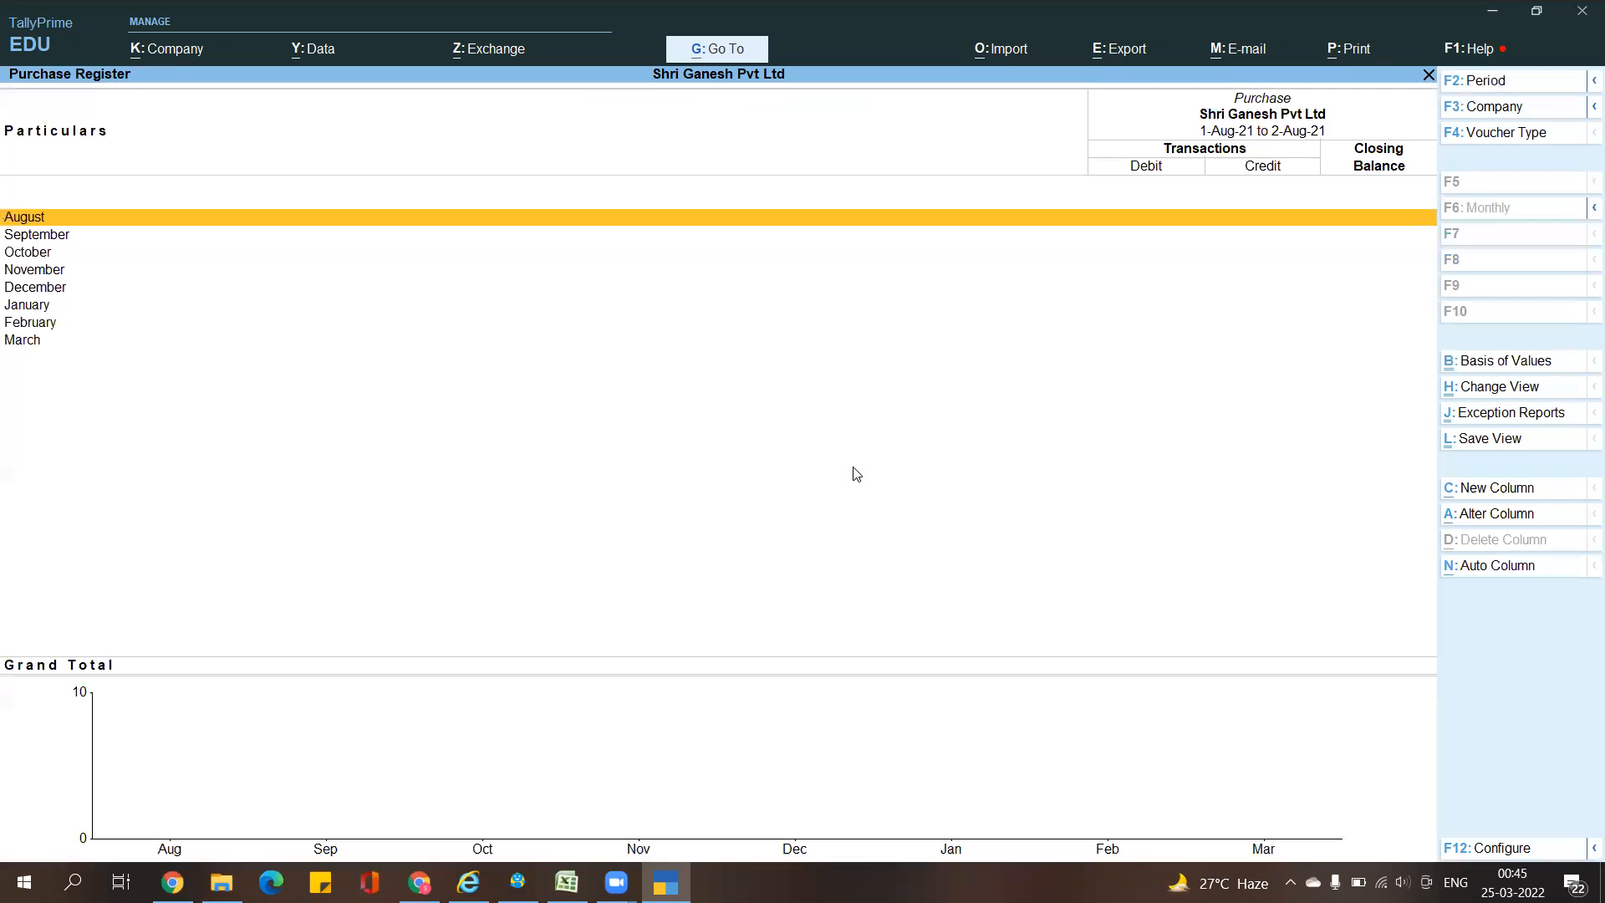
# Start the Purchase Register's period at 1-4 (1-Apr-21) and open the purchase vouchers for June
pyautogui.hotkey('alt', 'F2')
pyautogui.write('1-4')
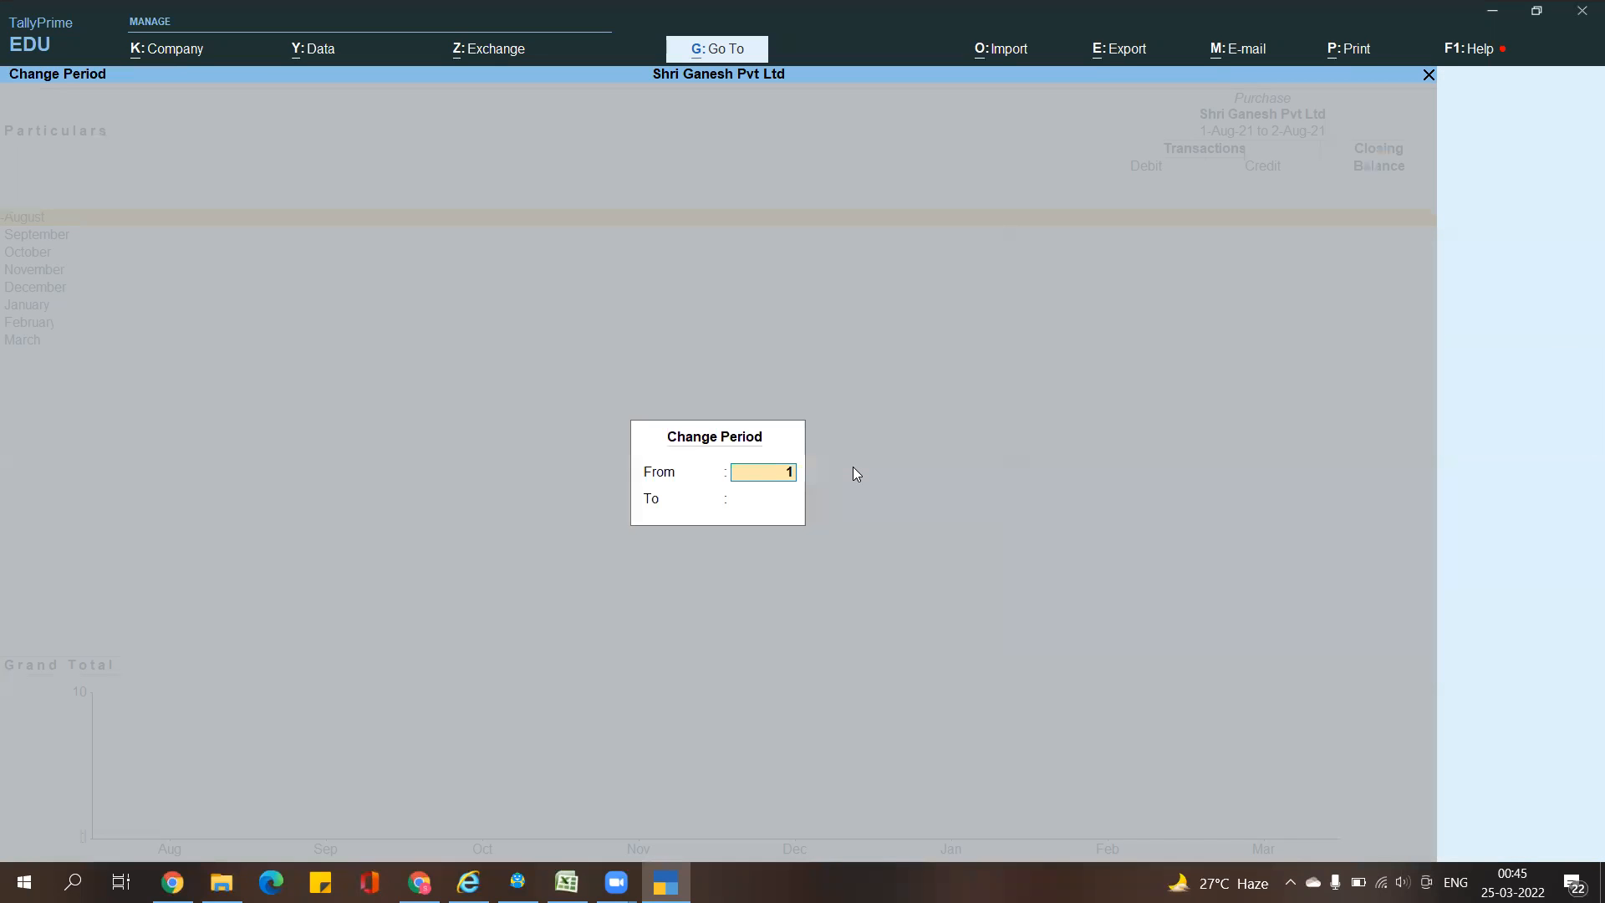
pyautogui.press('Return')
pyautogui.press('Return')
pyautogui.press('Up')
pyautogui.press('Up')
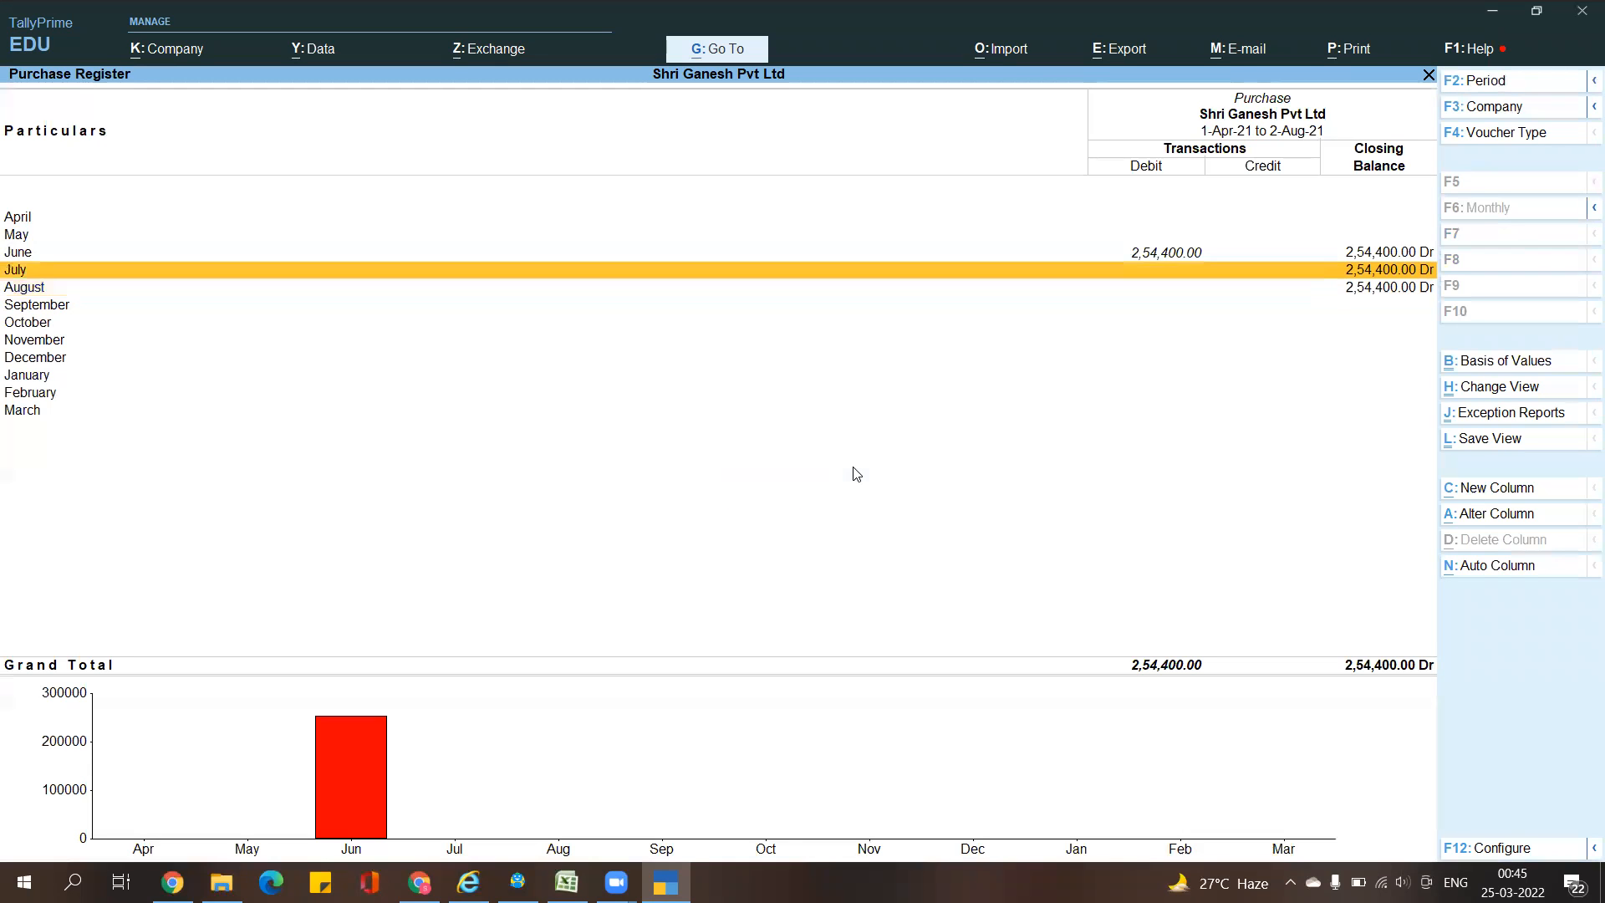
pyautogui.press('Return')
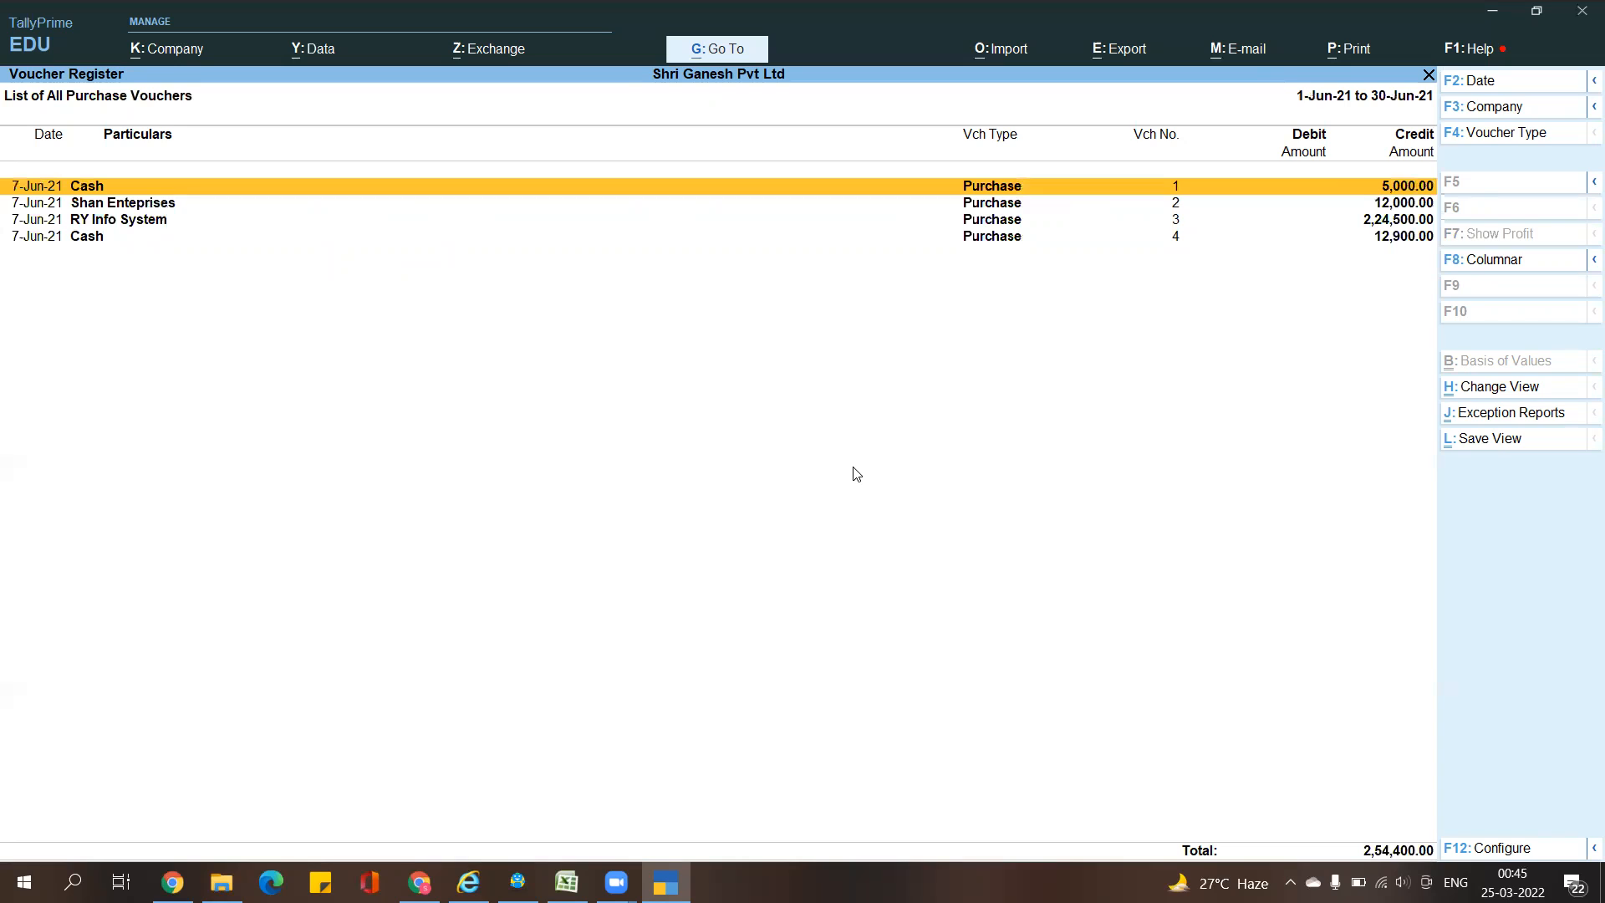
# Open the configuration of the June purchase voucher list
pyautogui.press('F12')
pyautogui.press('Return')
pyautogui.press('Return')
pyautogui.write('d')
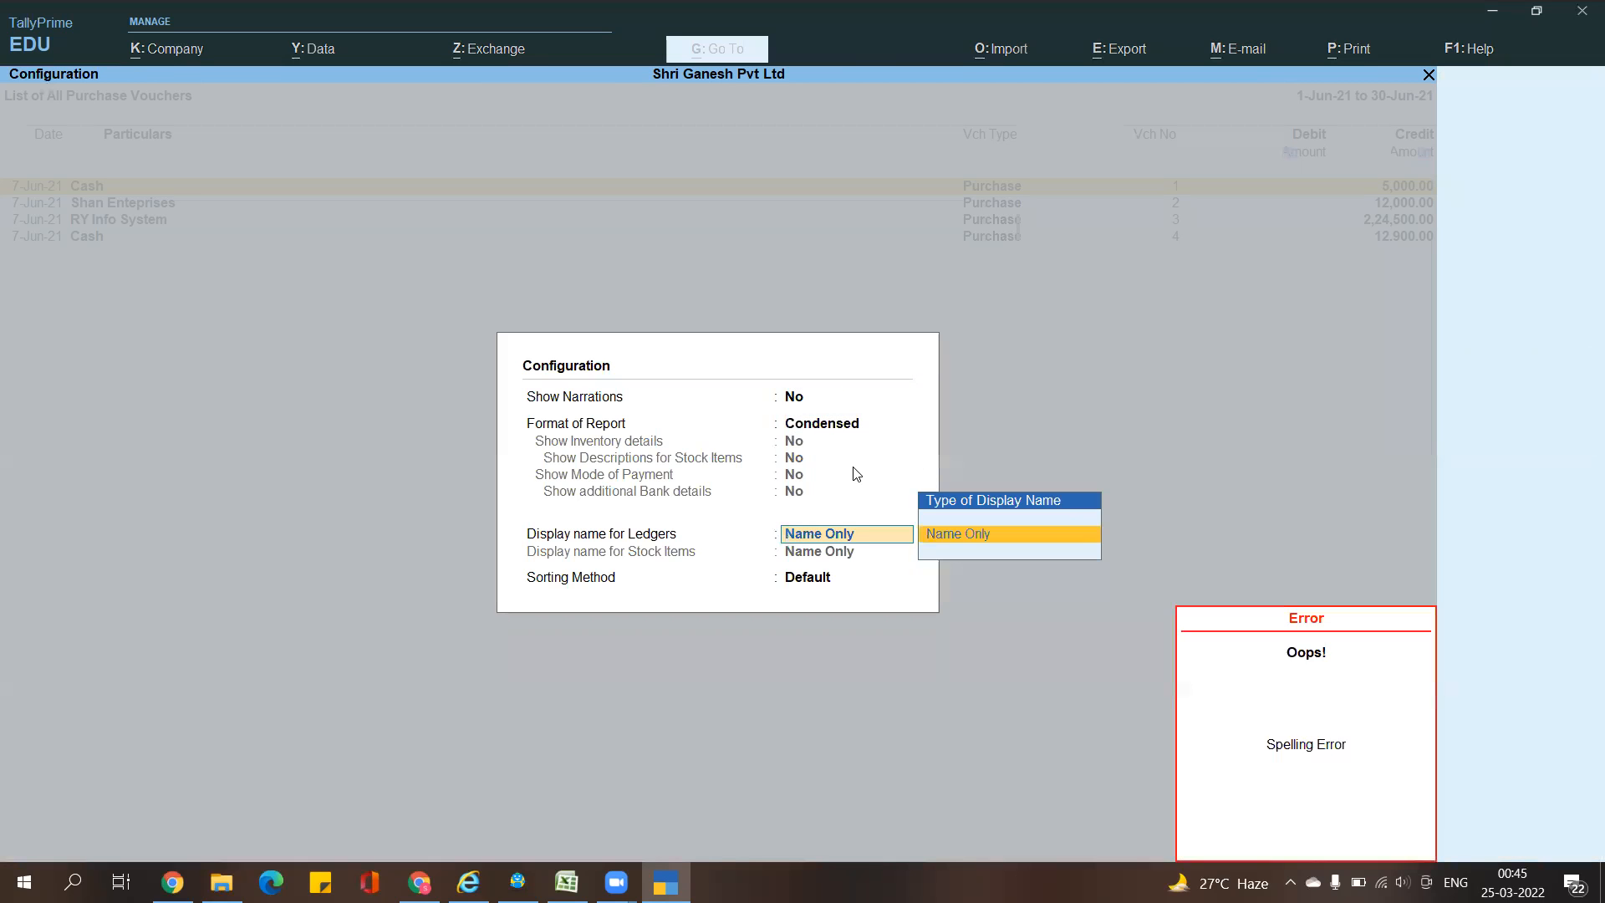
pyautogui.press('BackSpace')
pyautogui.press('BackSpace')
pyautogui.press('BackSpace')
pyautogui.press('BackSpace')
pyautogui.press('BackSpace')
pyautogui.press('BackSpace')
pyautogui.press('BackSpace')
pyautogui.press('BackSpace')
pyautogui.press('BackSpace')
pyautogui.press('BackSpace')
pyautogui.press('BackSpace')
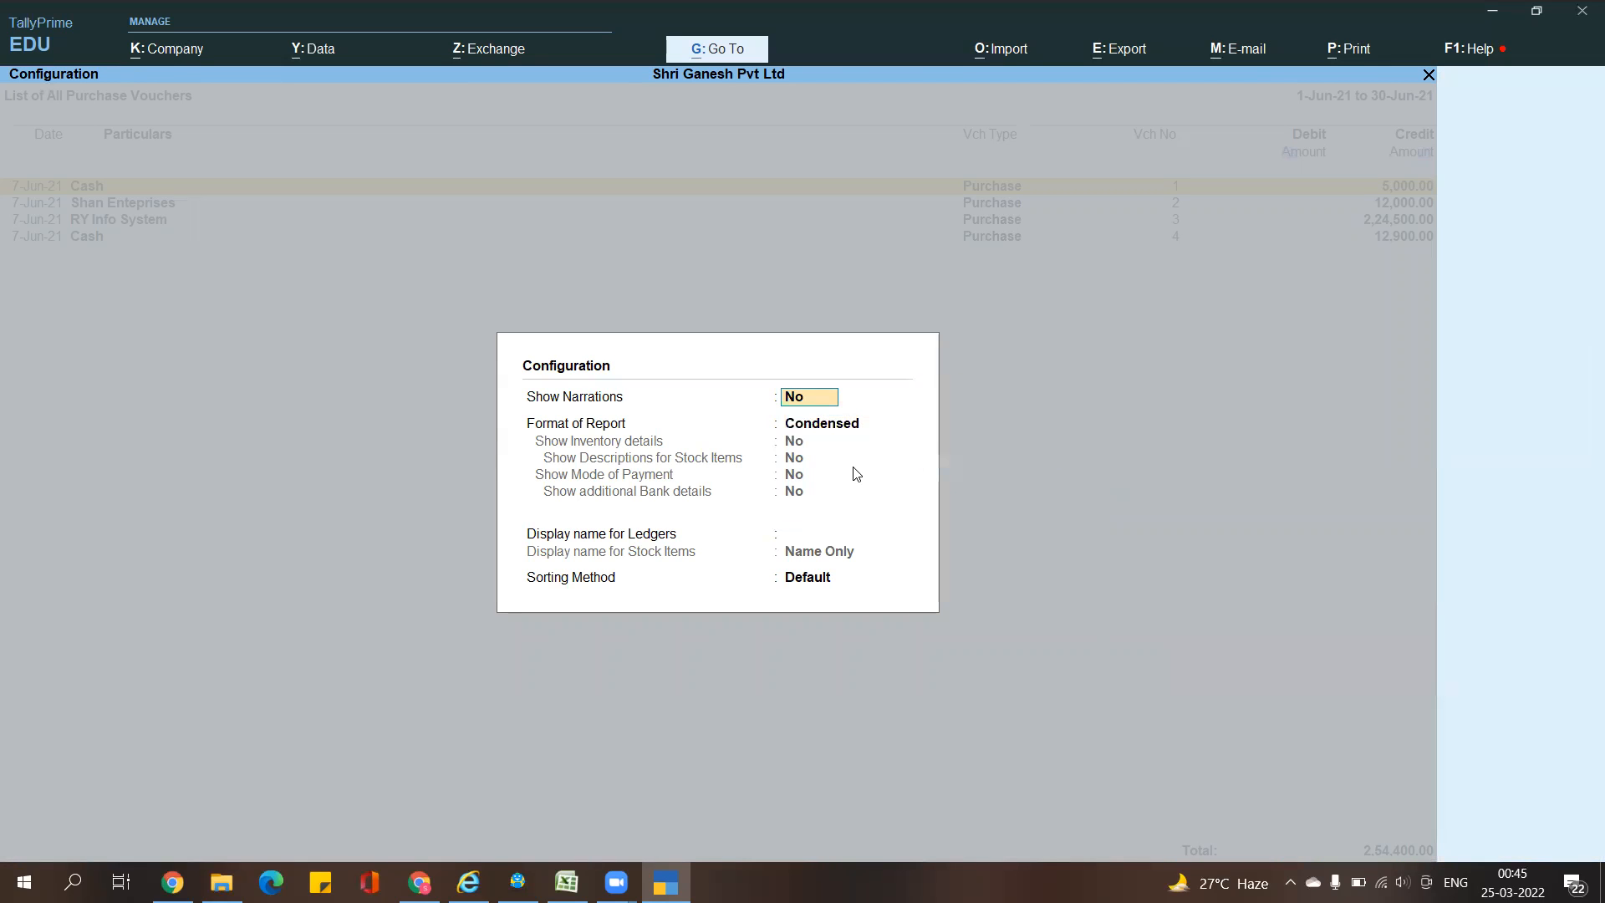
# Set the report format to Detailed, enable the inventory details, and accept the configuration
pyautogui.press('Return')
pyautogui.press('Down')
pyautogui.press('Return')
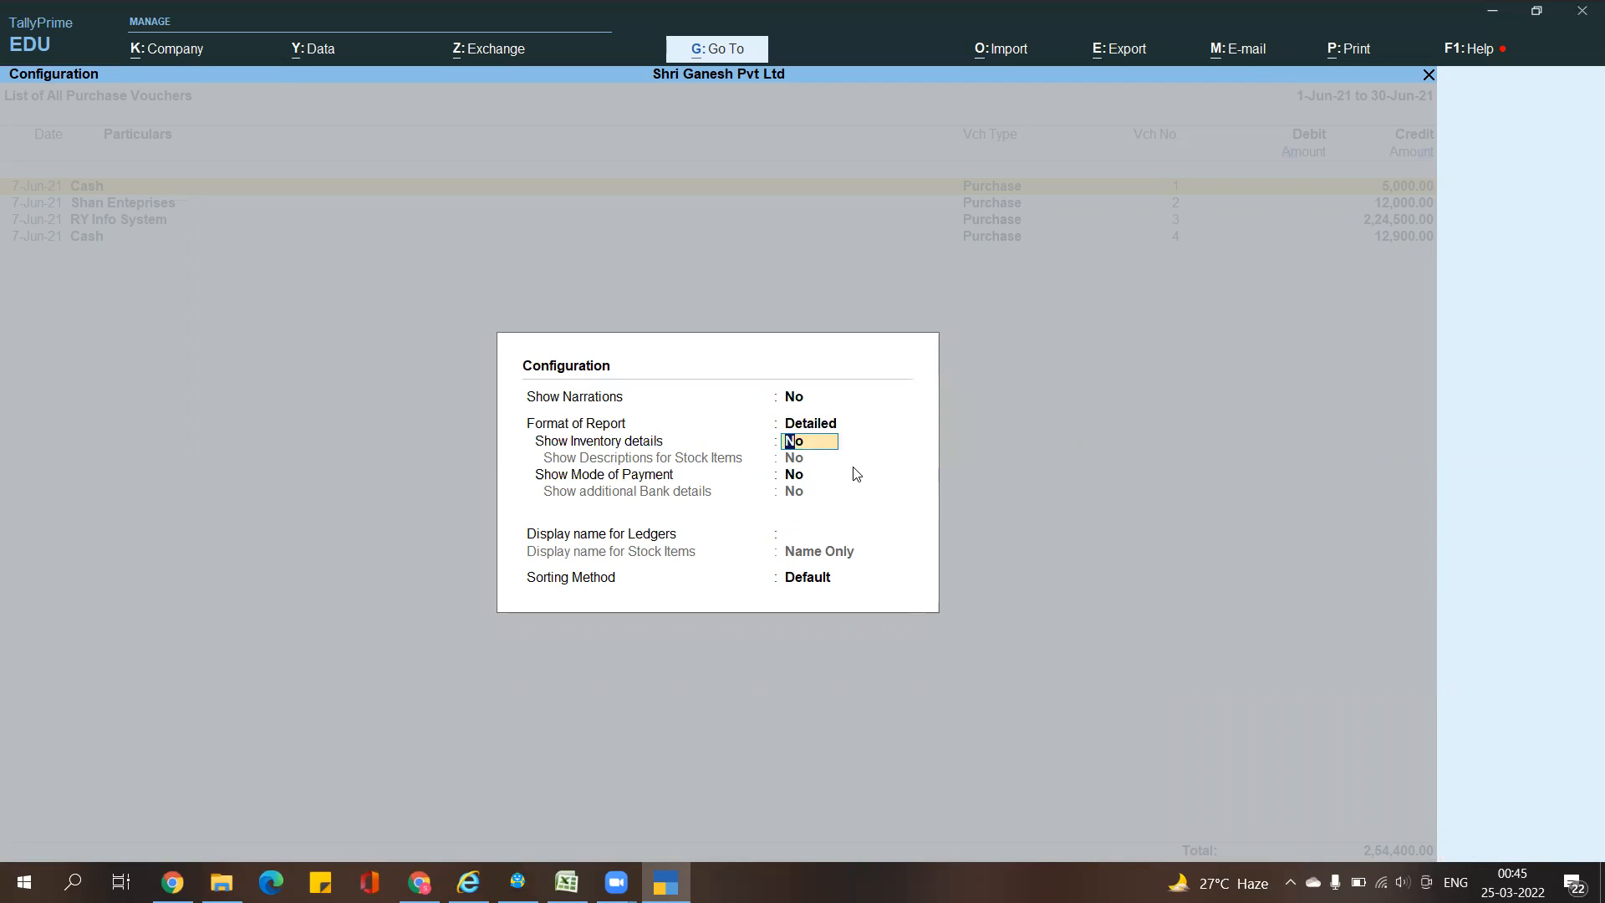
pyautogui.press('y')
pyautogui.hotkey('ctrl', 'a')
# Examine the ledger and stock item lines of all June purchase vouchers, ending back at the first voucher
pyautogui.press('Down')
pyautogui.press('Down')
pyautogui.press('Down')
pyautogui.press('Down')
pyautogui.press('Down')
pyautogui.press('Down')
pyautogui.press('Down')
pyautogui.press('Down')
pyautogui.press('Down')
pyautogui.press('Down')
pyautogui.press('Up')
pyautogui.press('Up')
pyautogui.press('Up')
pyautogui.press('Up')
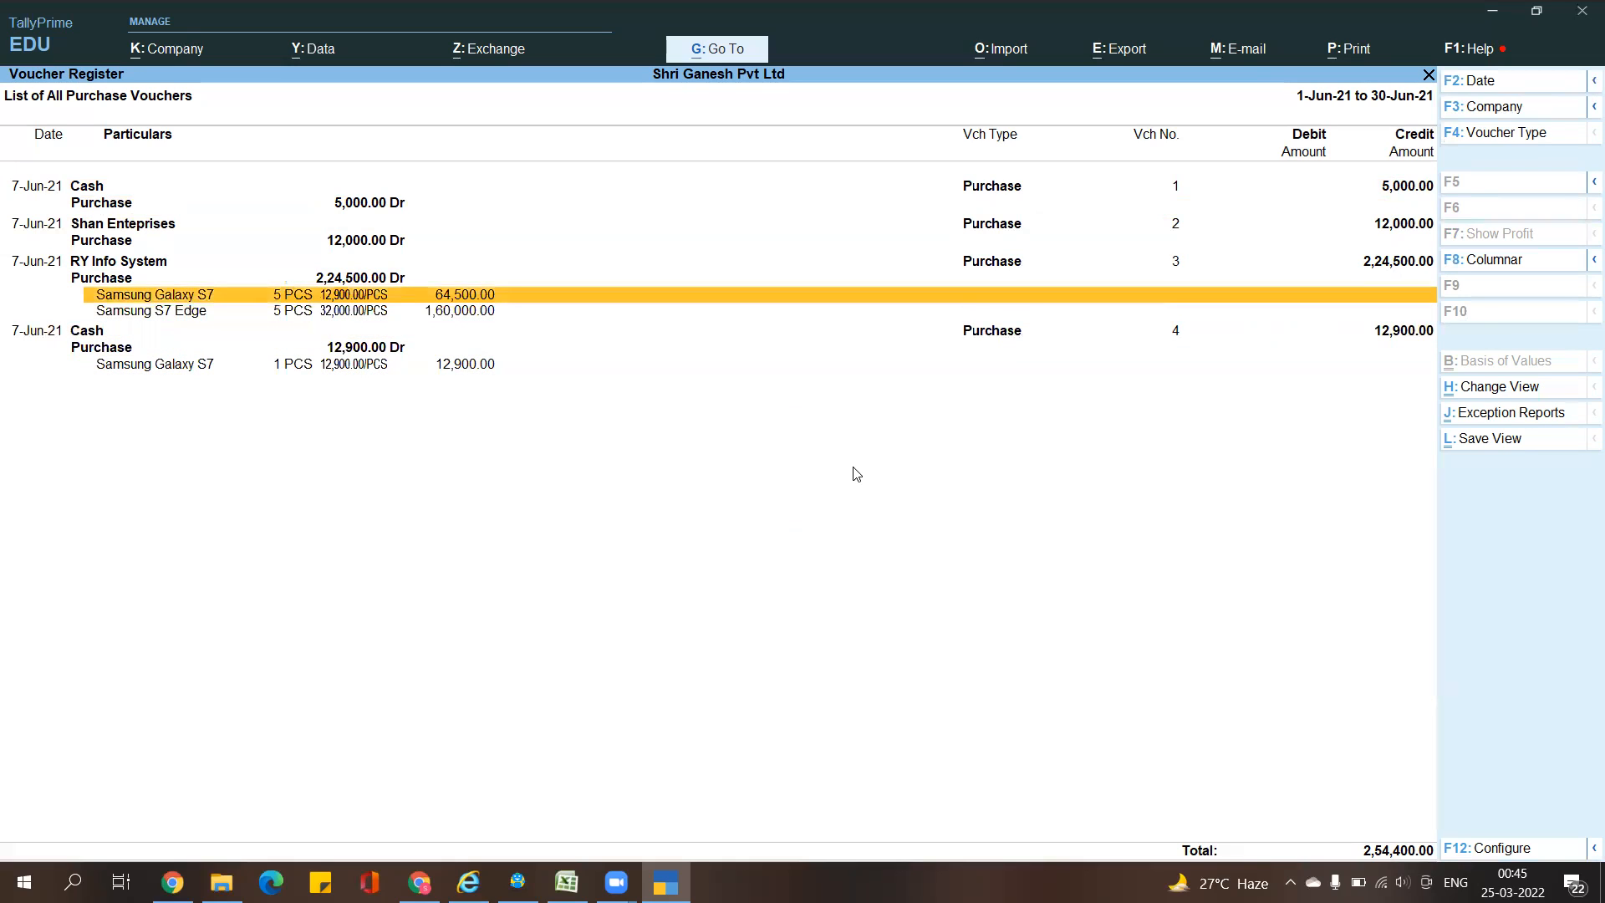
pyautogui.press('Up')
pyautogui.press('Up')
pyautogui.press('Up')
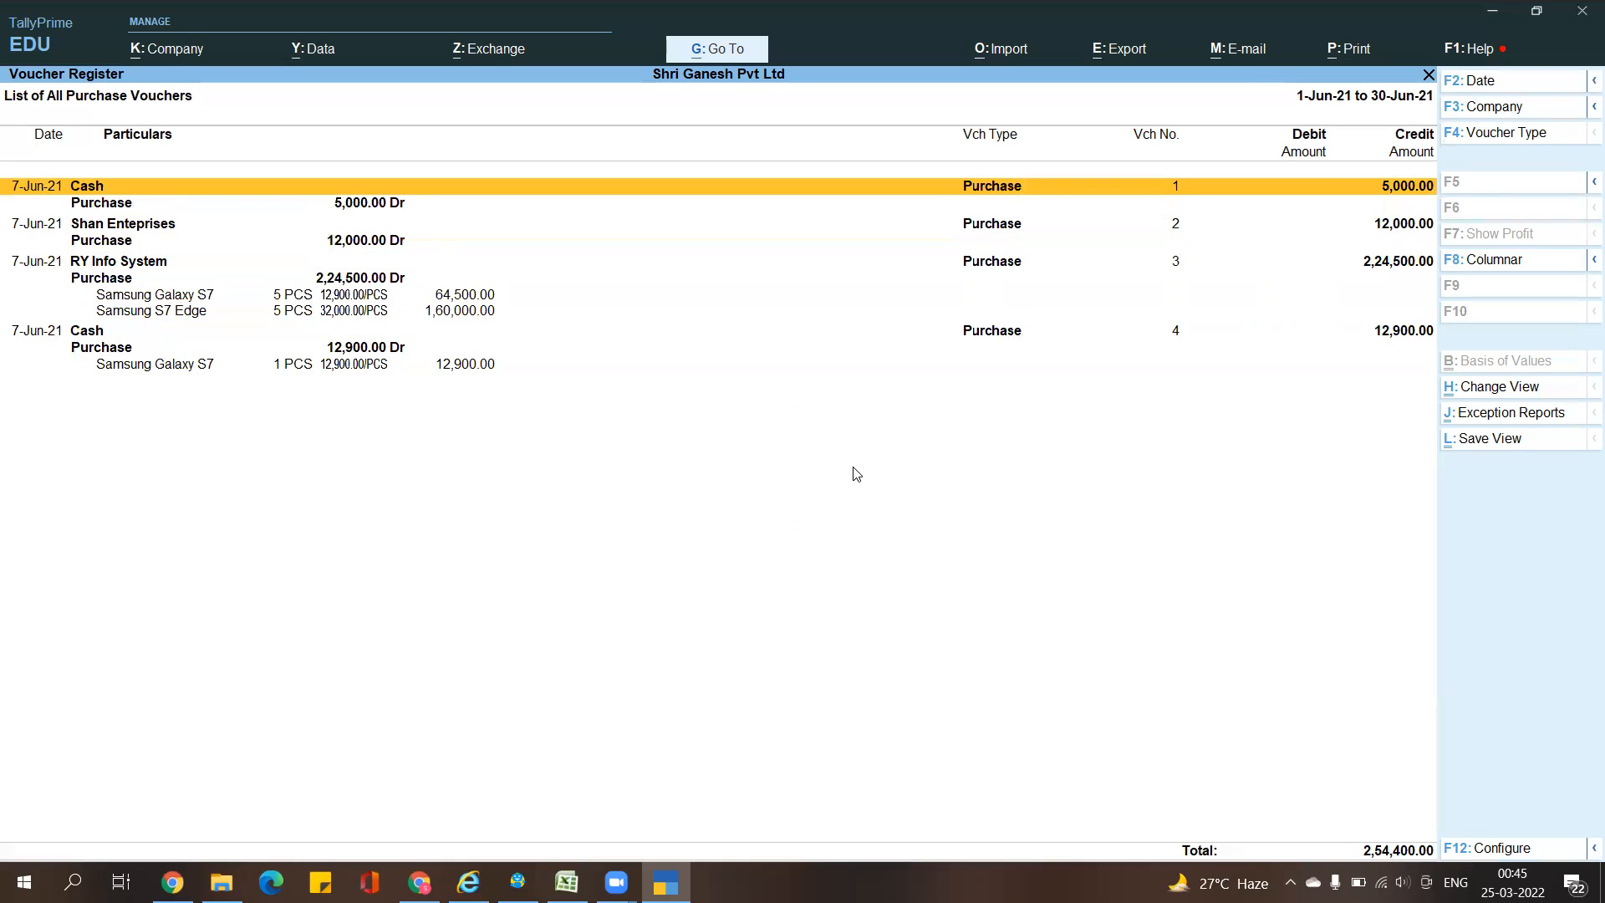